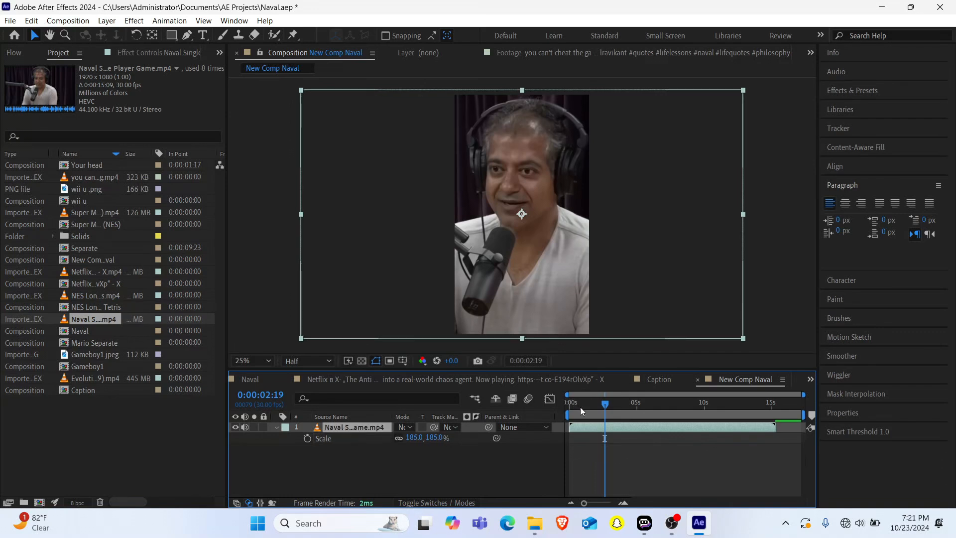
Step: Play a short preview of the composition from the beginning
key(Home)
key(space)
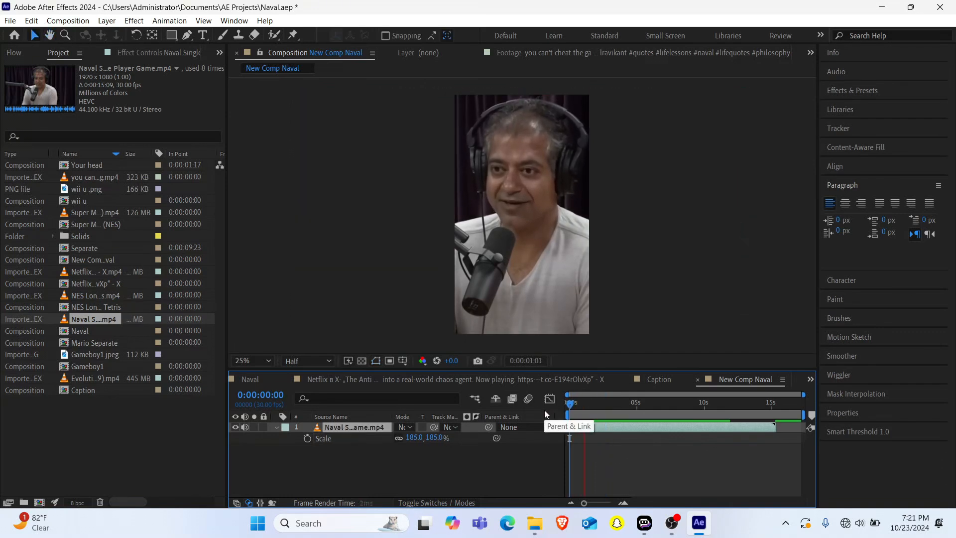
key(space)
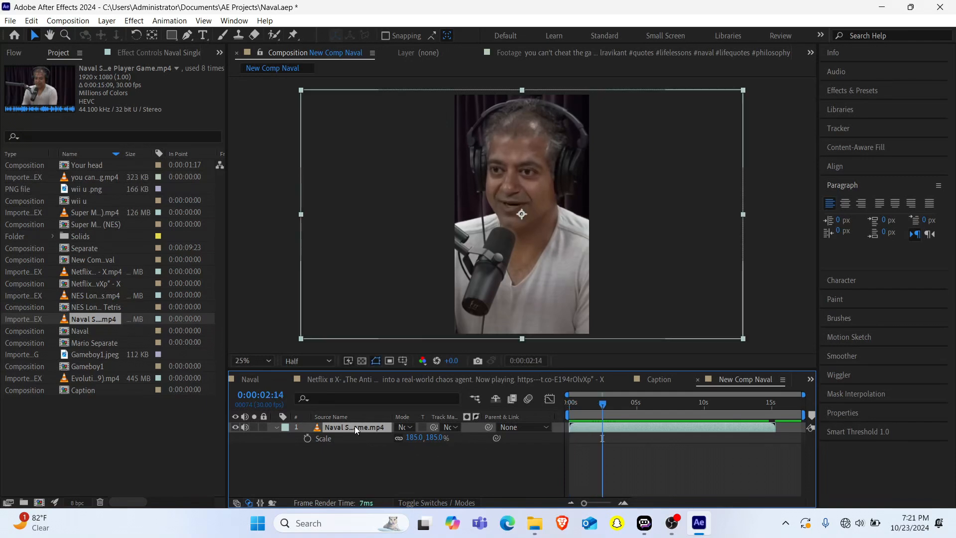
Step: Duplicate the Naval video layer, mute the upper copy and hide the lower copy's video
key(ctrl+d)
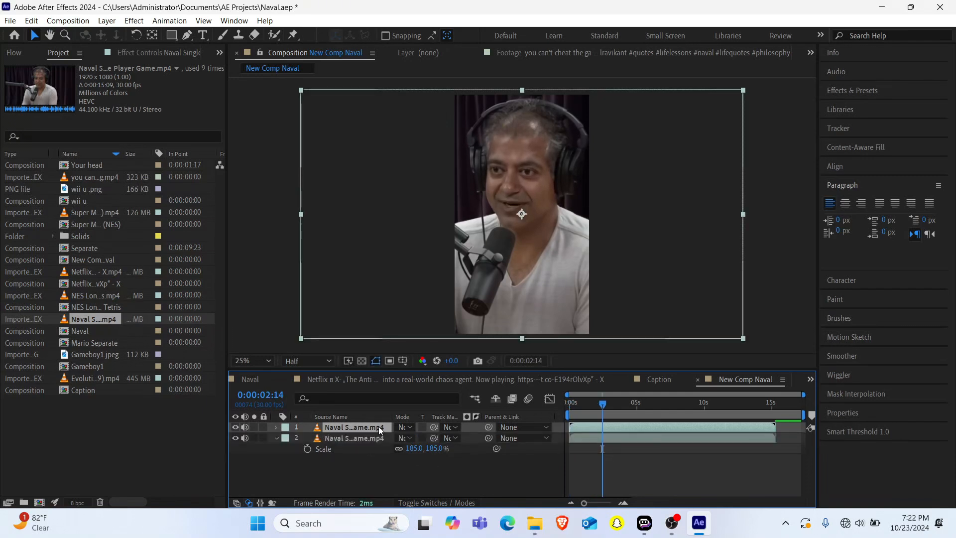
click(235, 438)
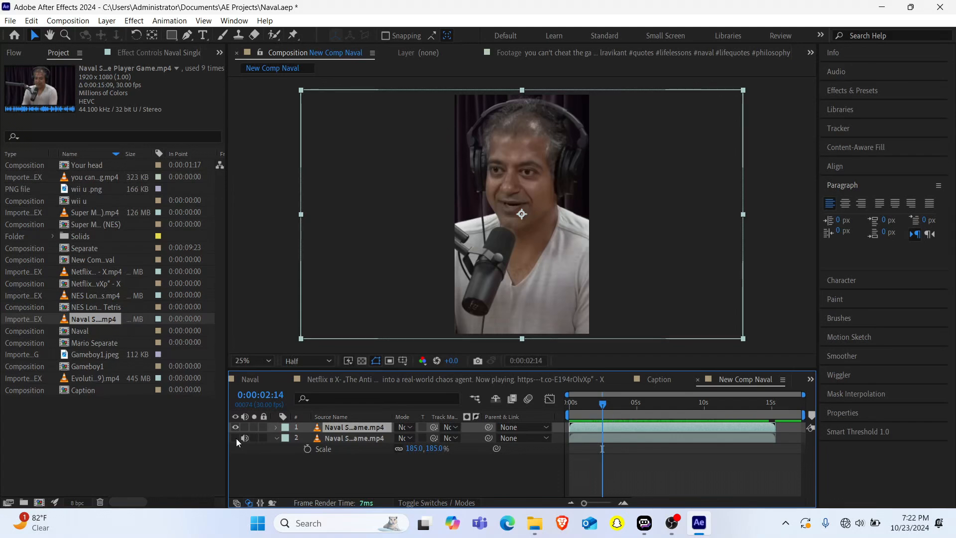
Step: Start a text layer at frame 0 near the left side of the frame, below chin height, with the Heavitas font
drag(585, 408, 552, 411)
click(393, 480)
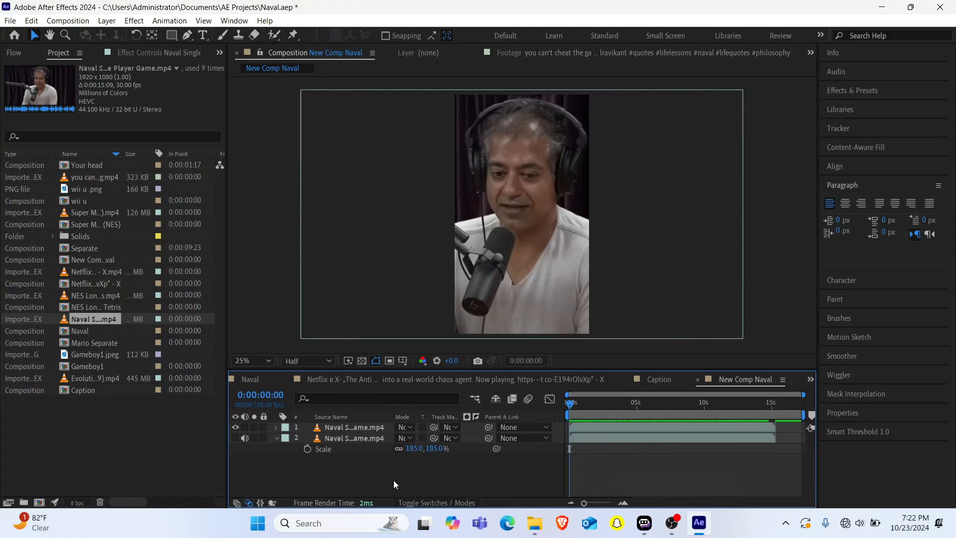
key(ctrl+t)
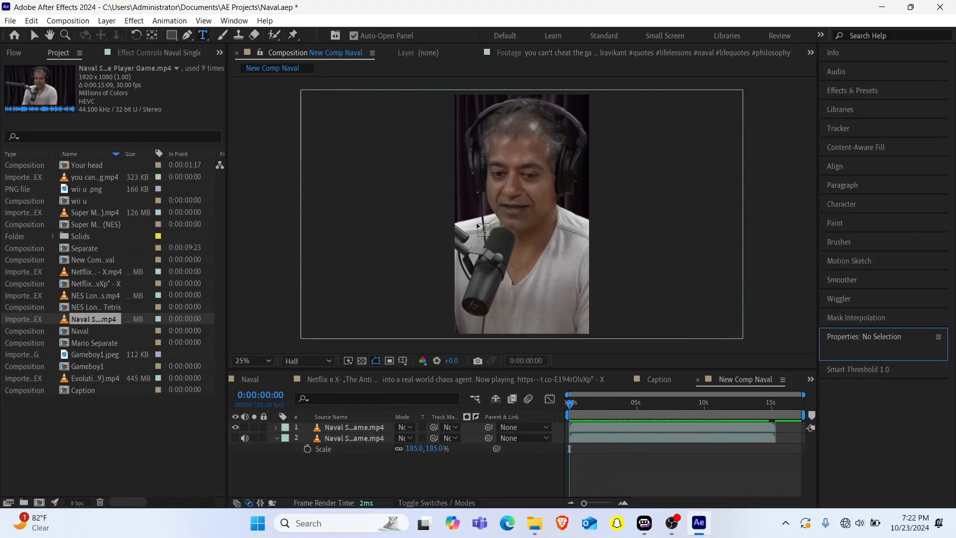
click(471, 225)
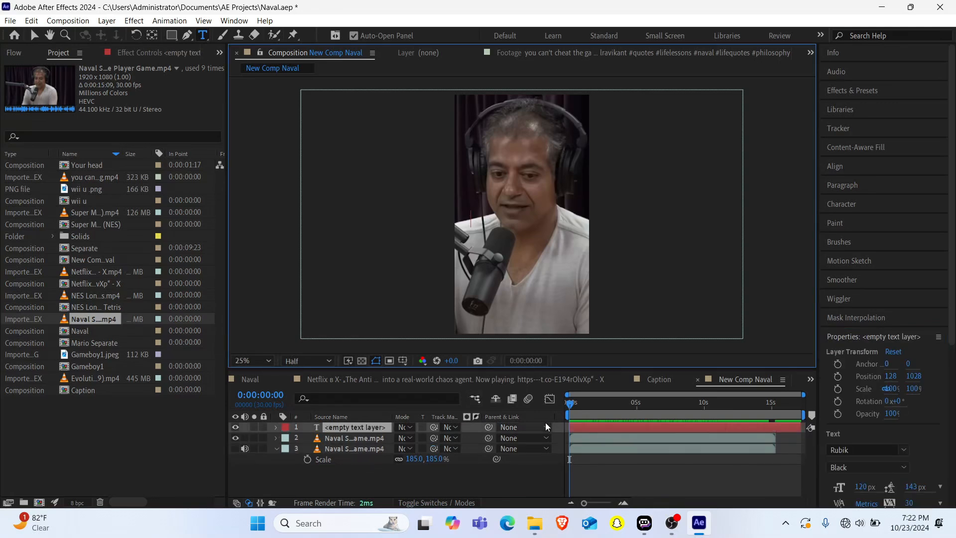
click(857, 450)
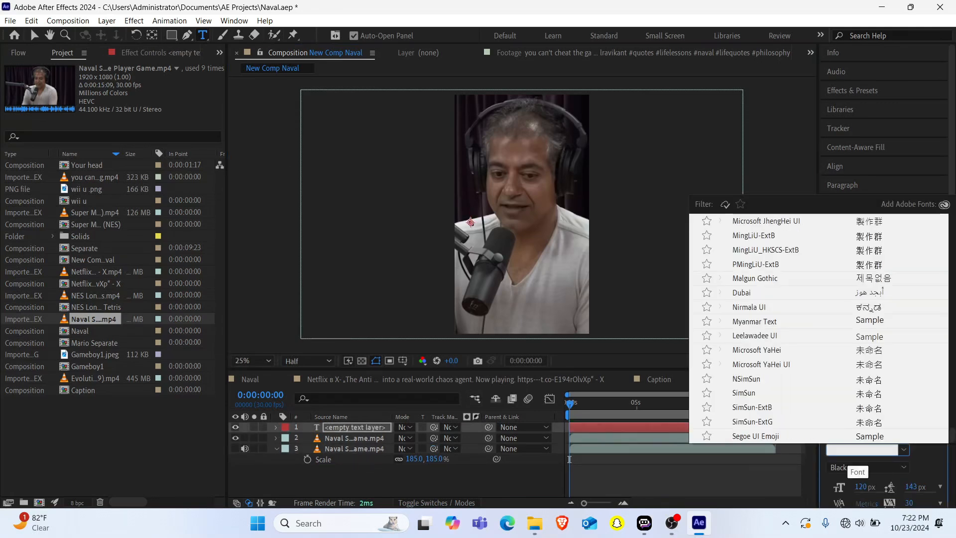
text(heav)
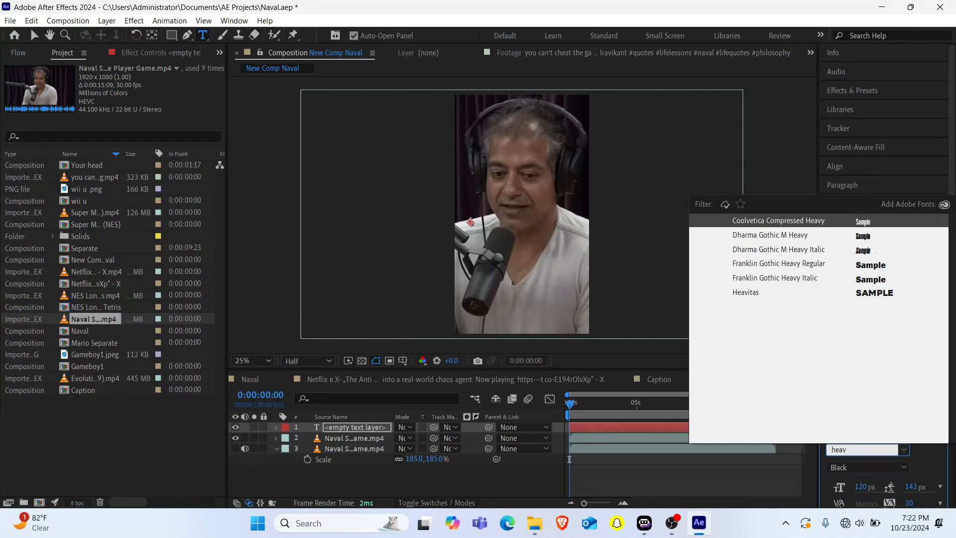
key(Down)
key(Down)
key(Down)
key(Down)
key(Down)
key(Return)
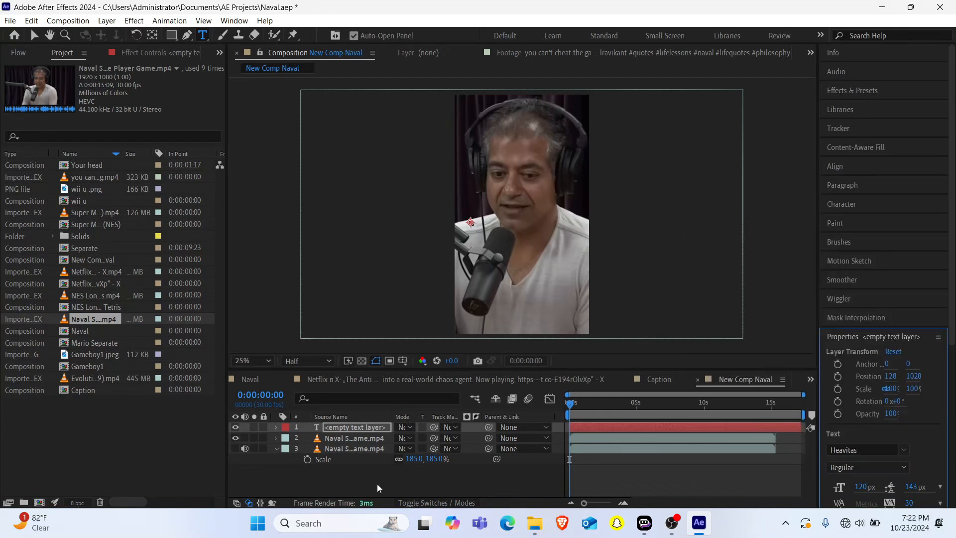
Step: Enter "life" as the caption text and centre the layer's anchor point
text(li)
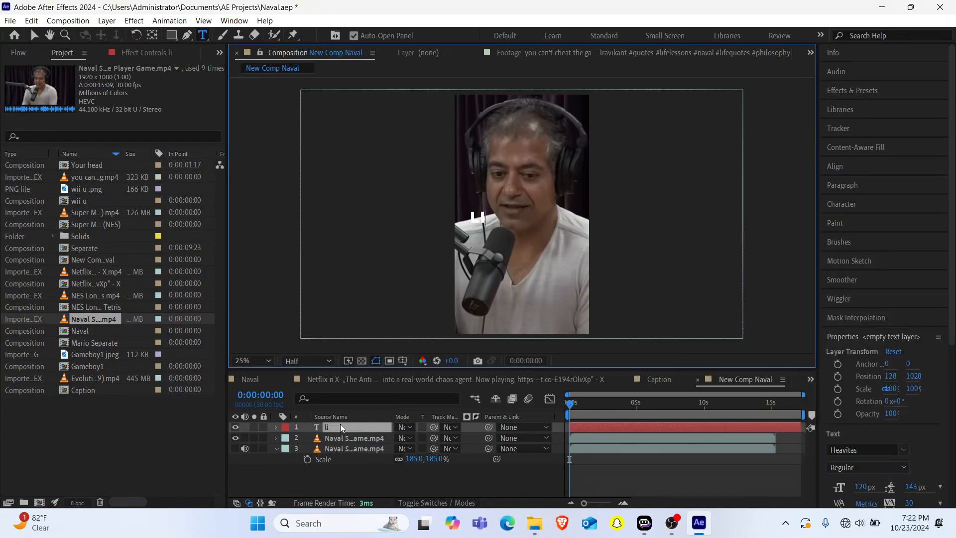
text(fe)
click(336, 426)
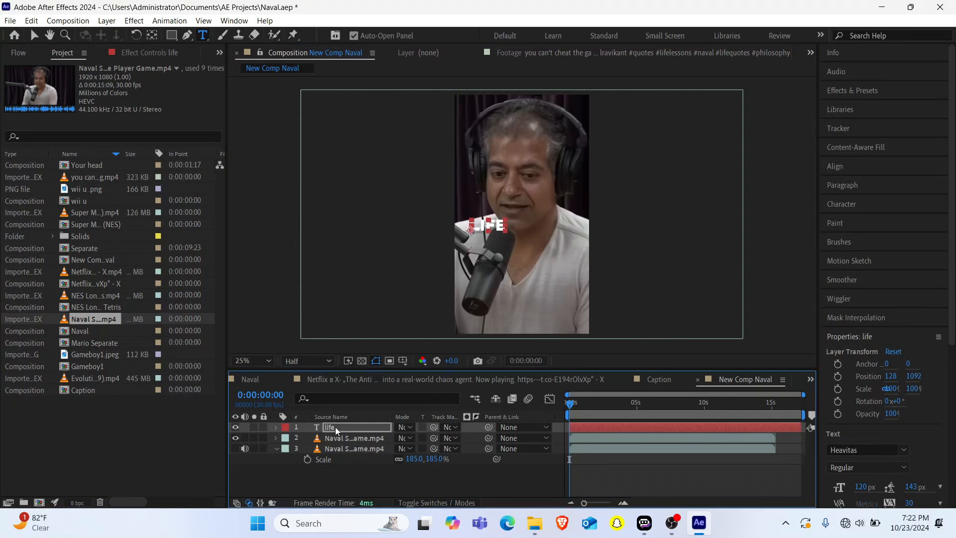
key(y)
key(ctrl+alt+Home)
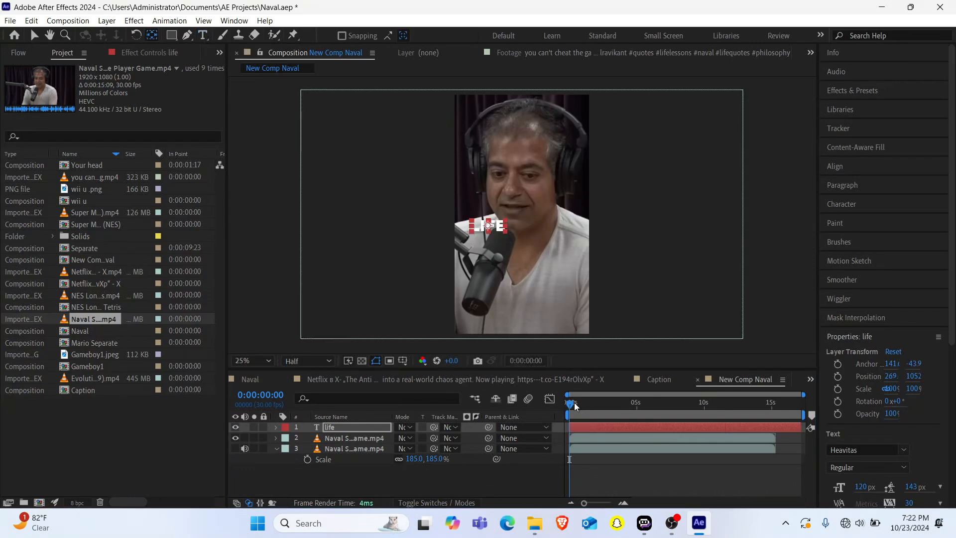
Step: Duplicate the "life" text layer with the playhead at frame 3
drag(584, 503, 614, 505)
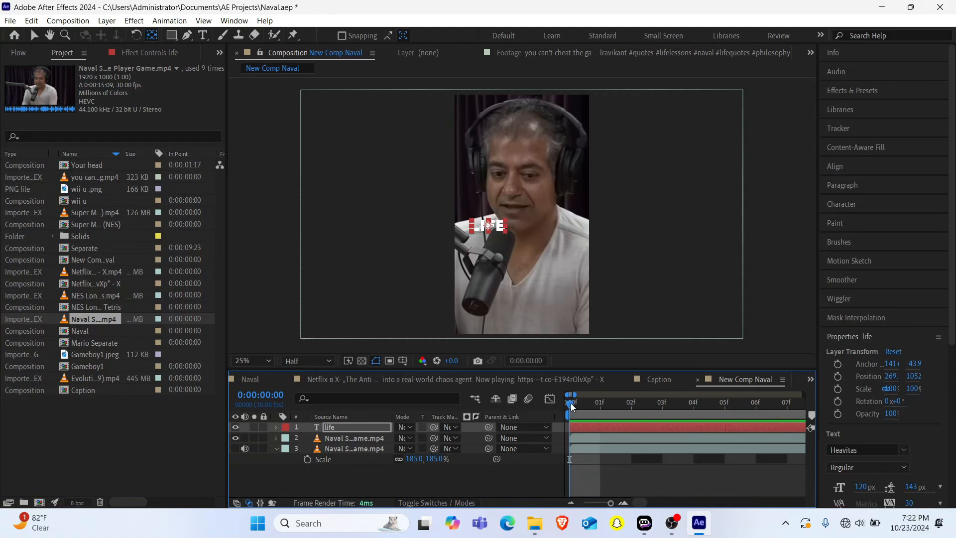
drag(572, 407, 676, 391)
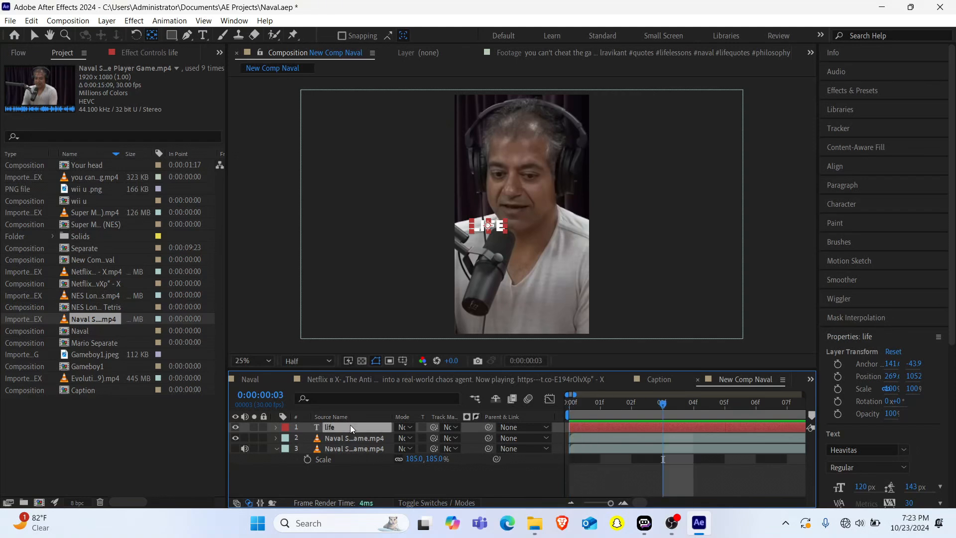
key(ctrl+d)
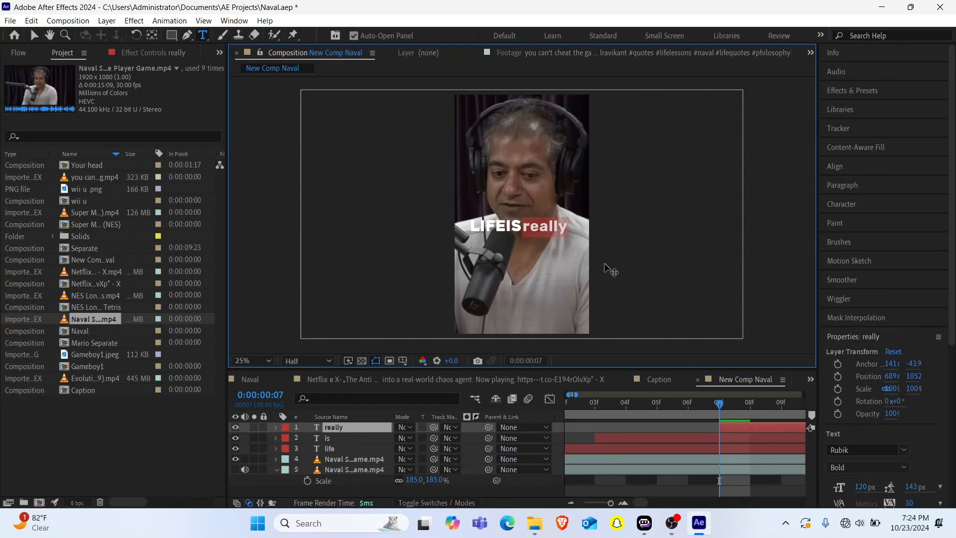
Step: Change the font of the "life" text layer to Rubik Bold
click(335, 450)
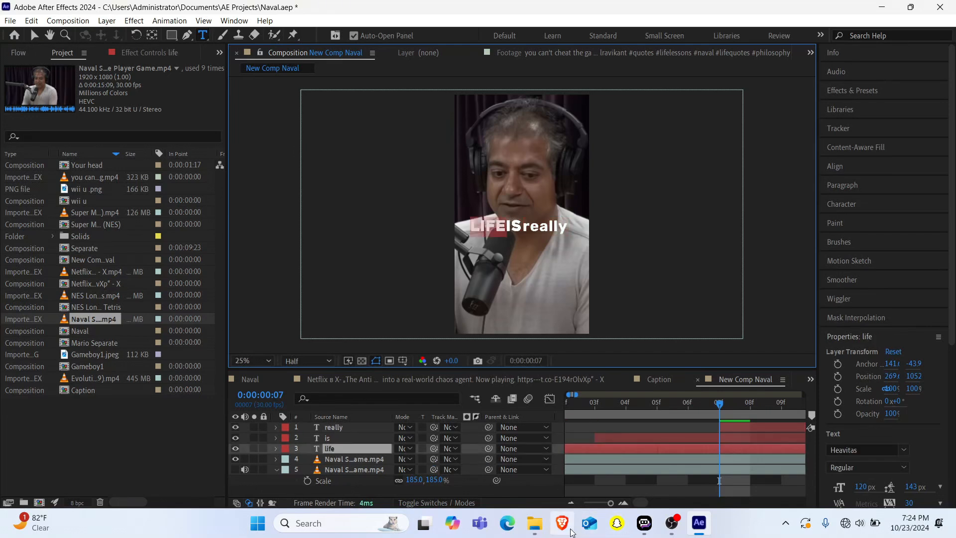
click(855, 450)
text(rubi)
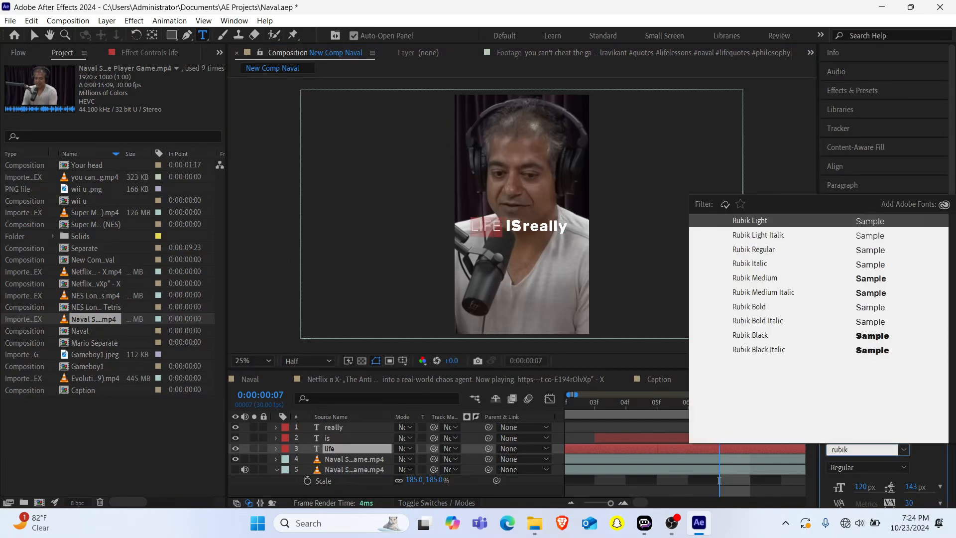
text(k)
key(Down)
key(Down)
key(Down)
key(Down)
key(Down)
key(Down)
key(Return)
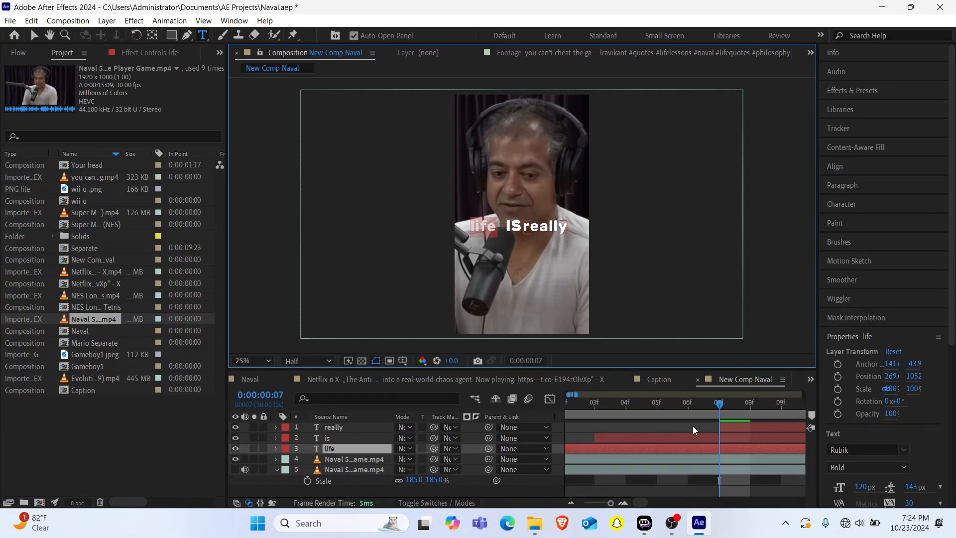
Step: Change the font of the "is" text layer to Rubik Bold
click(344, 438)
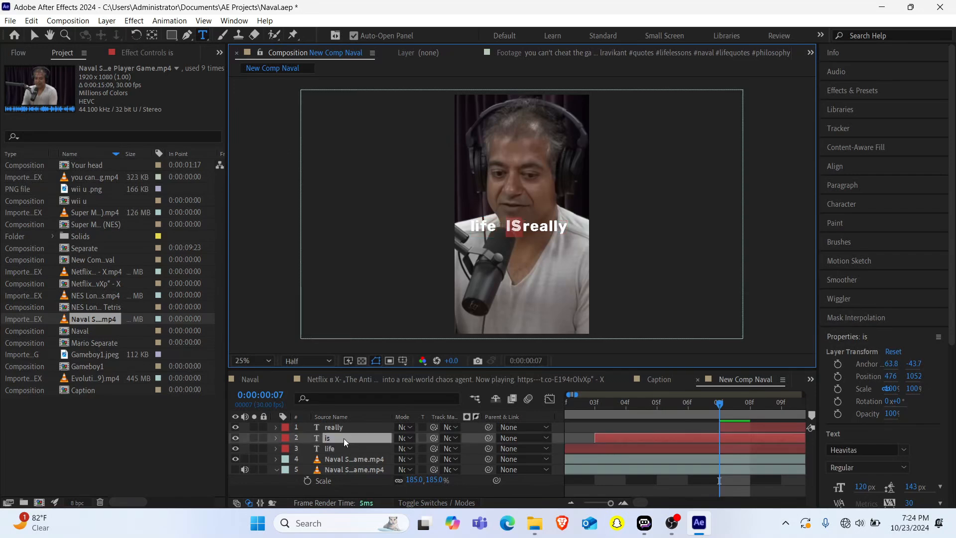
click(852, 448)
text(rubik)
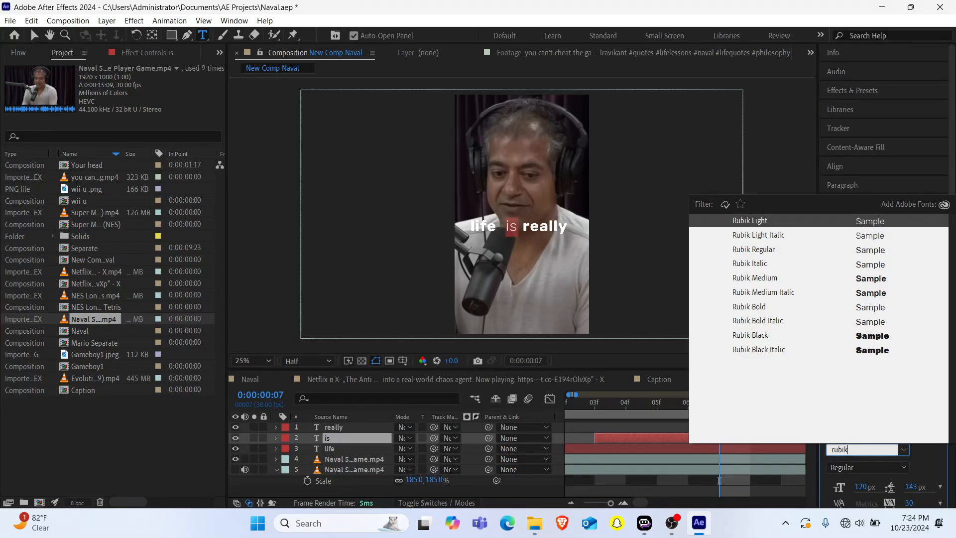
key(Return)
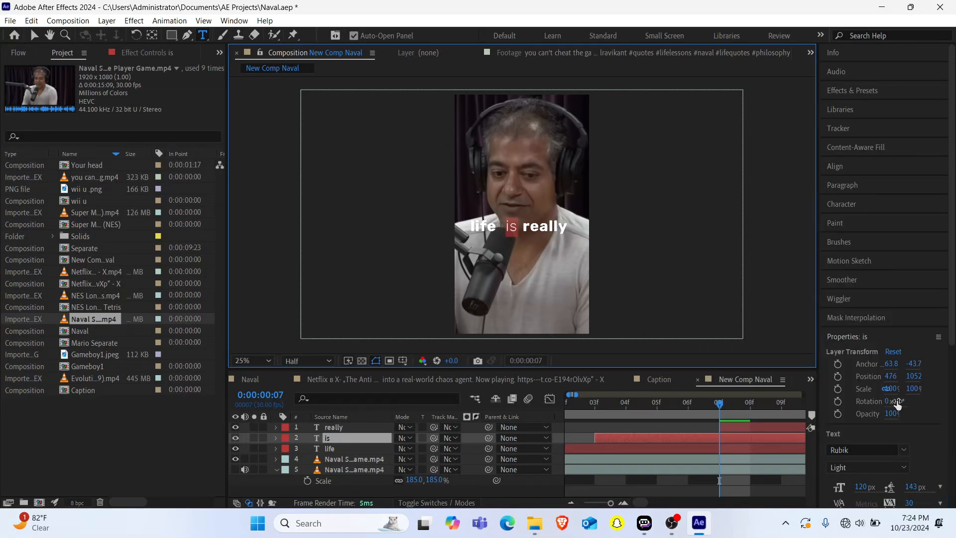
click(903, 468)
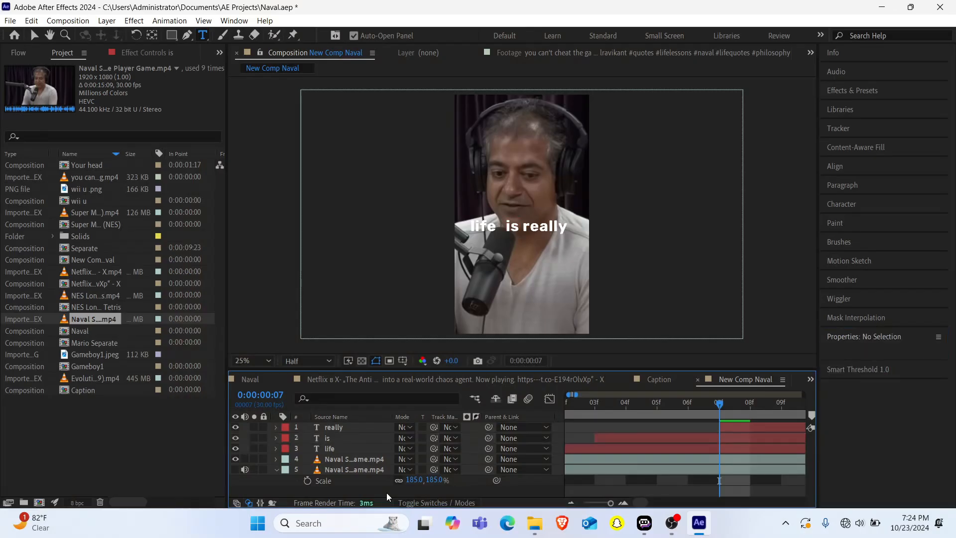
Step: Check the opening of the Naval composition for reference and return to New Comp Naval
click(273, 382)
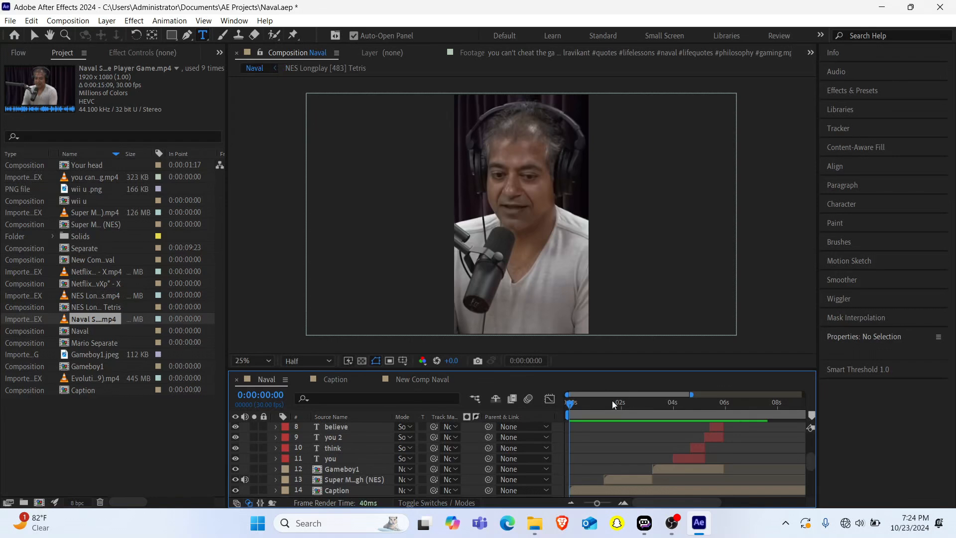
drag(585, 405, 601, 401)
click(416, 381)
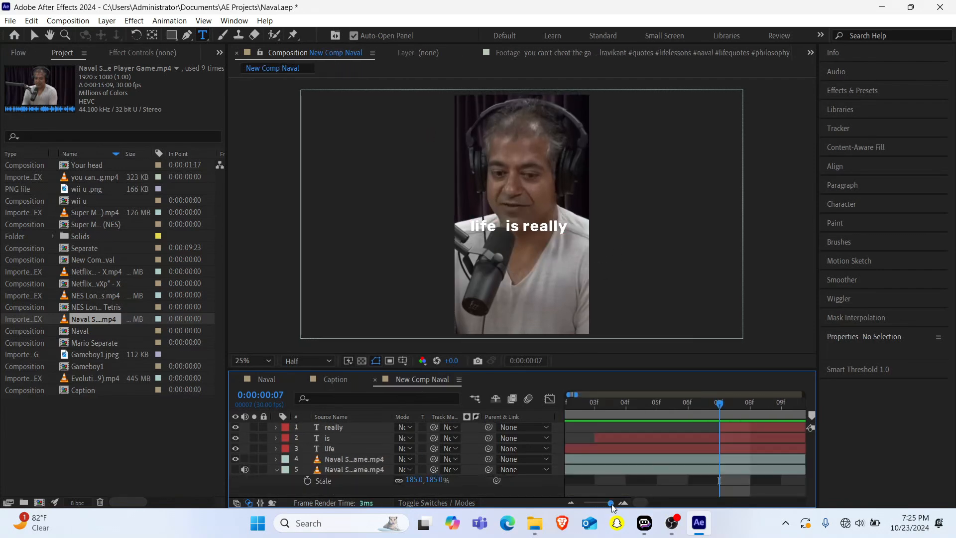
Step: Duplicate the "really" text layer and make the copy start at frame 10
drag(612, 504, 611, 504)
scroll(712, 435, right, 6)
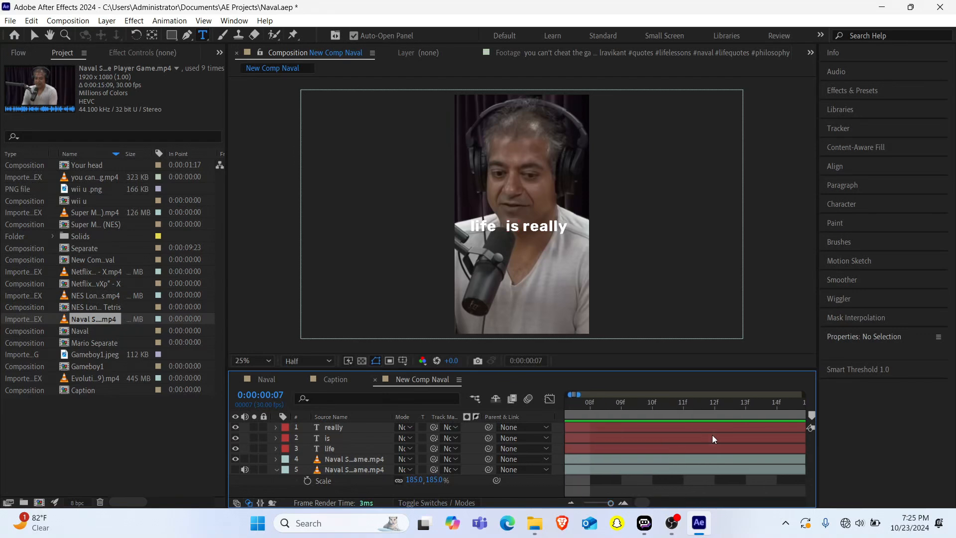
click(654, 406)
scroll(654, 406, left, 2)
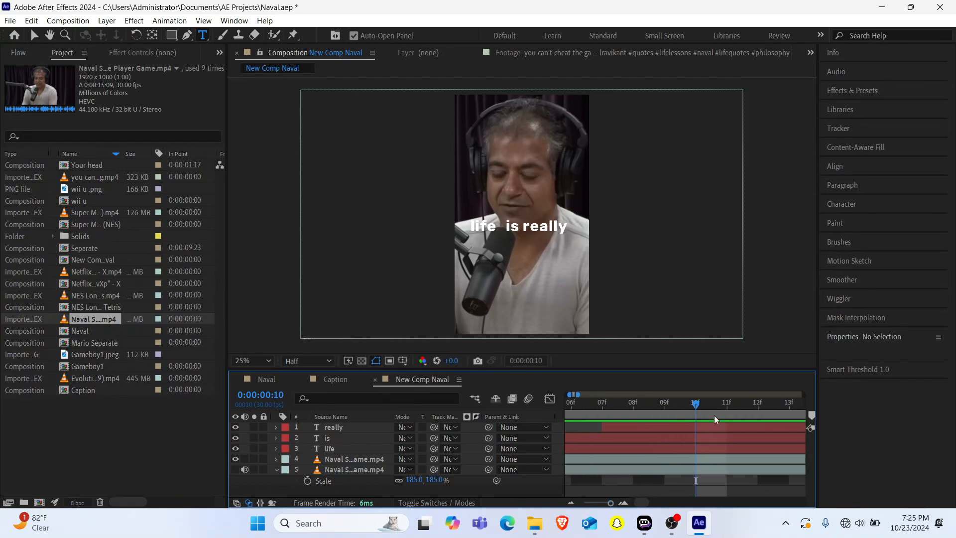
click(694, 428)
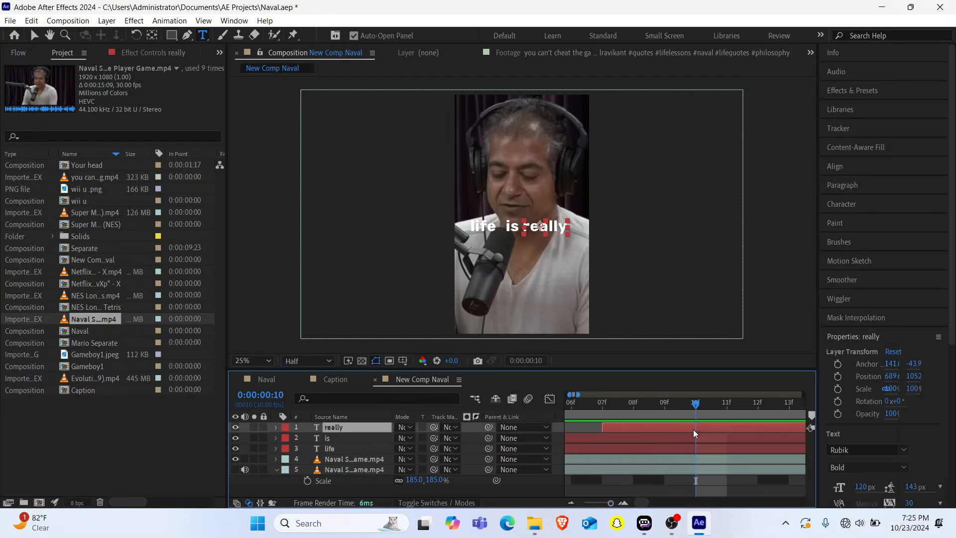
key(ctrl+shift+d)
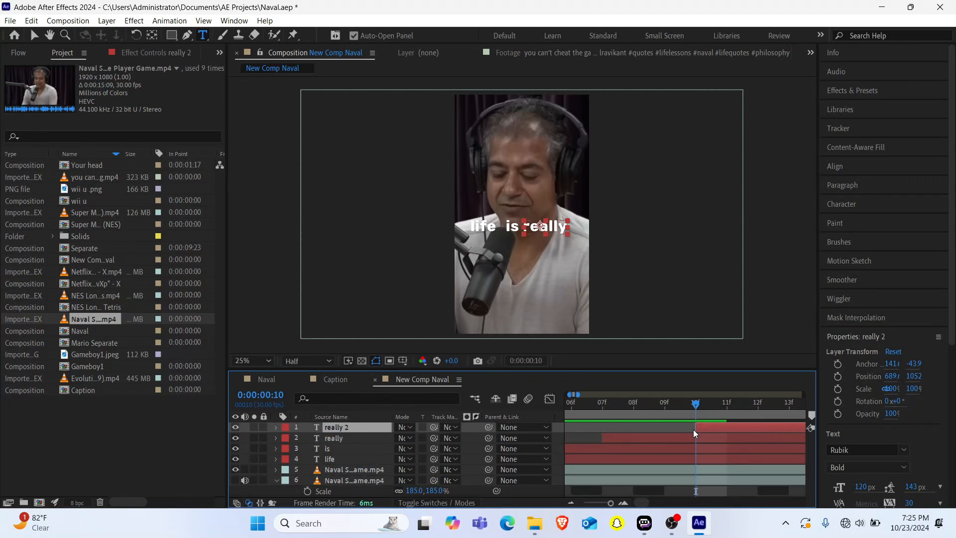
Step: Move the copied word down to a second caption line and left until it sits beneath "life"
key(shift+Down)
key(shift+Down)
key(shift+Down)
key(shift+Down)
key(shift+Down)
key(shift+Down)
key(shift+Down)
key(shift+Down)
key(shift+Down)
key(shift+Down)
key(shift+Down)
key(shift+Down)
key(shift+Down)
key(shift+Down)
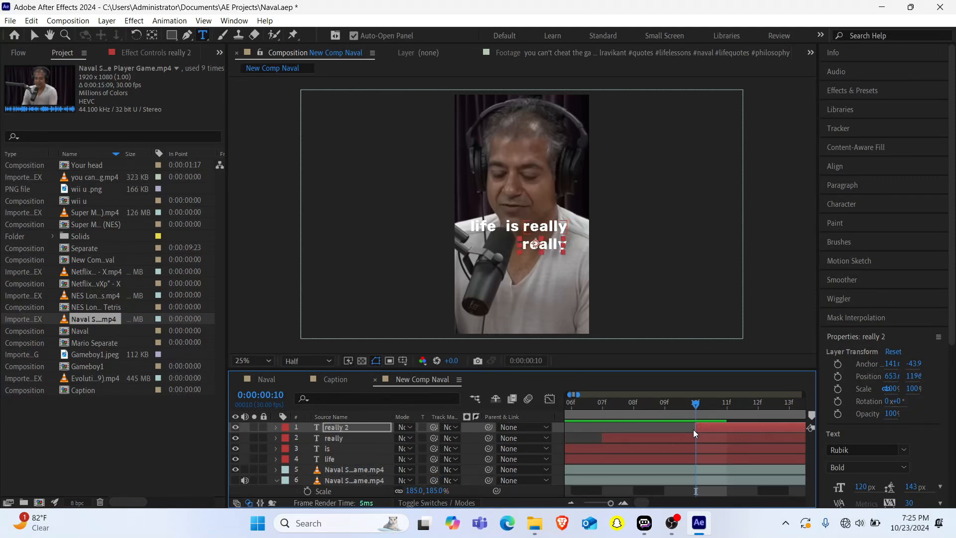
key(shift+Left)
key(shift+Left)
key(shift+Left)
key(shift+Left)
key(shift+Left)
key(shift+Left)
key(shift+Left)
key(shift+Left)
key(shift+Left)
key(shift+Left)
key(shift+Left)
key(shift+Left)
key(shift+Left)
key(shift+Left)
key(shift+Left)
key(shift+Left)
key(shift+Left)
key(shift+Left)
key(shift+Left)
key(shift+Left)
key(shift+Left)
key(shift+Left)
key(shift+Left)
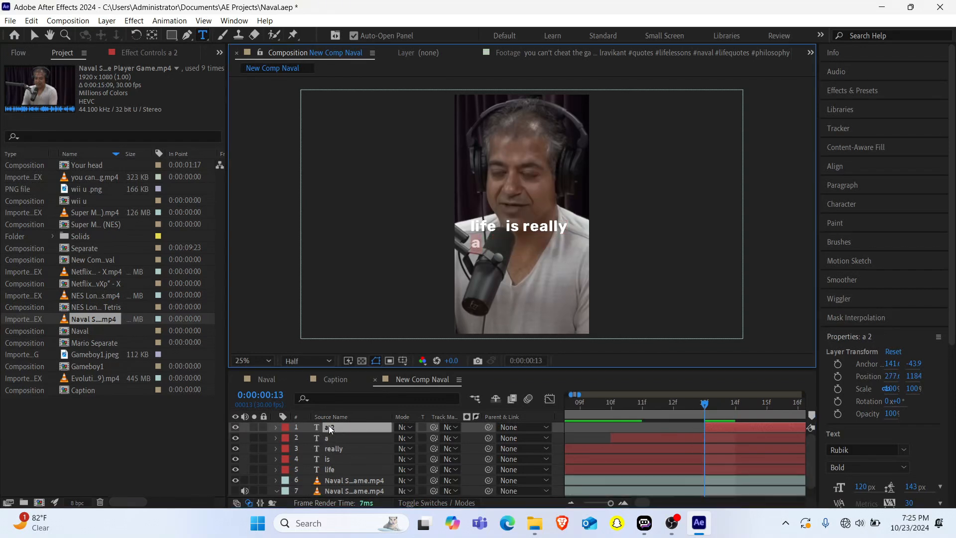
Step: Change the copy of the "a" layer to "single" and place it just after "a" on the second line
click(333, 429)
key(shift+Right)
key(shift+Right)
key(shift+Right)
key(Left)
Step: Duplicate the "single" layer so the copy starts at frame 17, and change its text to "player"
scroll(711, 410, right, 3)
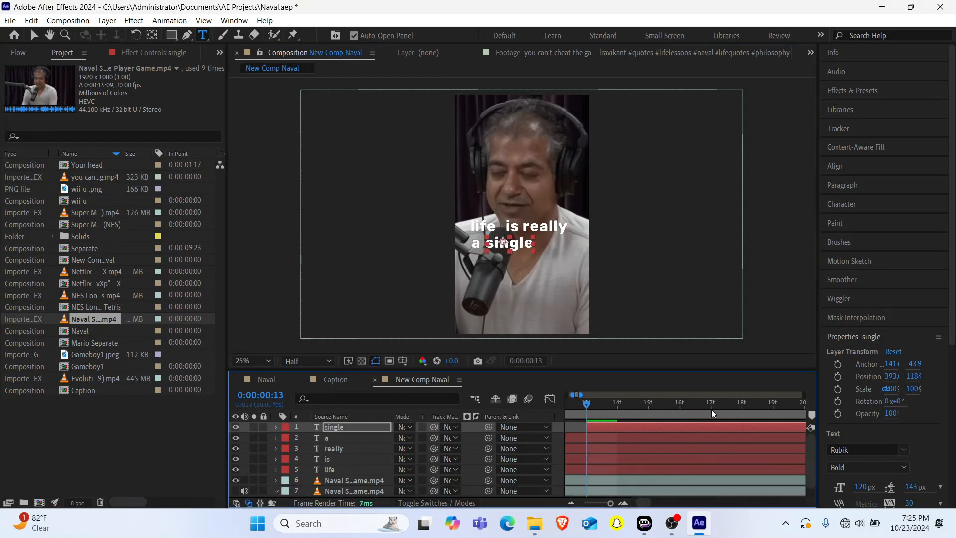
click(711, 408)
key(ctrl+d)
key(alt+bracketleft)
double_click(338, 428)
text(player)
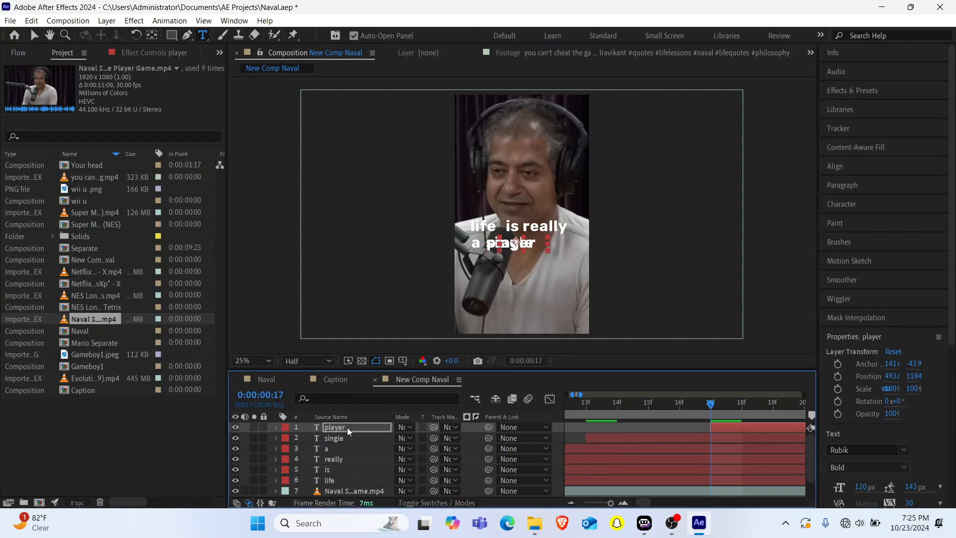
Step: Move "player" right so it follows "single" on the second line
key(shift+Right)
key(shift+Right)
key(Right)
Step: Duplicate the "player" layer so the copy starts at frame 21, and change its text to "game"
key(Page_Down)
key(Page_Down)
key(Page_Down)
key(Page_Down)
key(ctrl+d)
key(alt+bracketleft)
double_click(335, 429)
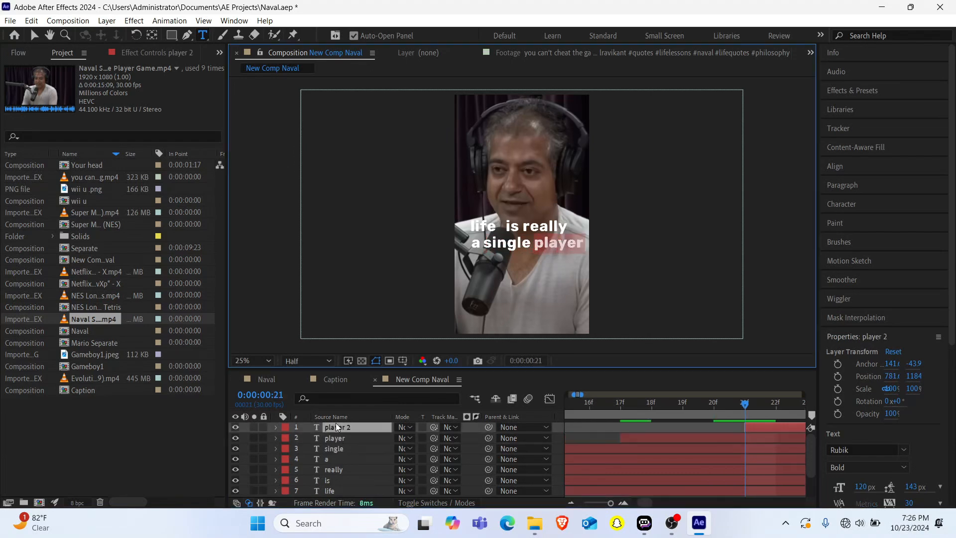
text(game)
Step: Centre the "game" word horizontally on a third caption line and change its text to "game."
click(334, 429)
click(835, 167)
click(852, 197)
double_click(346, 428)
text(game.)
Step: Set the font size of "game." to 180 px and enlarge the "life" text as well
click(842, 204)
click(845, 254)
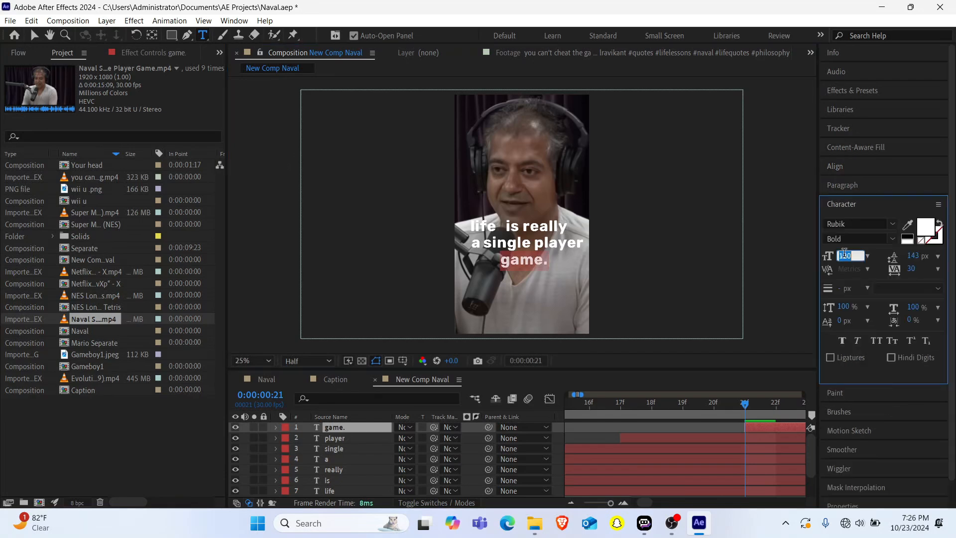
text(180)
click(836, 167)
click(843, 400)
click(330, 491)
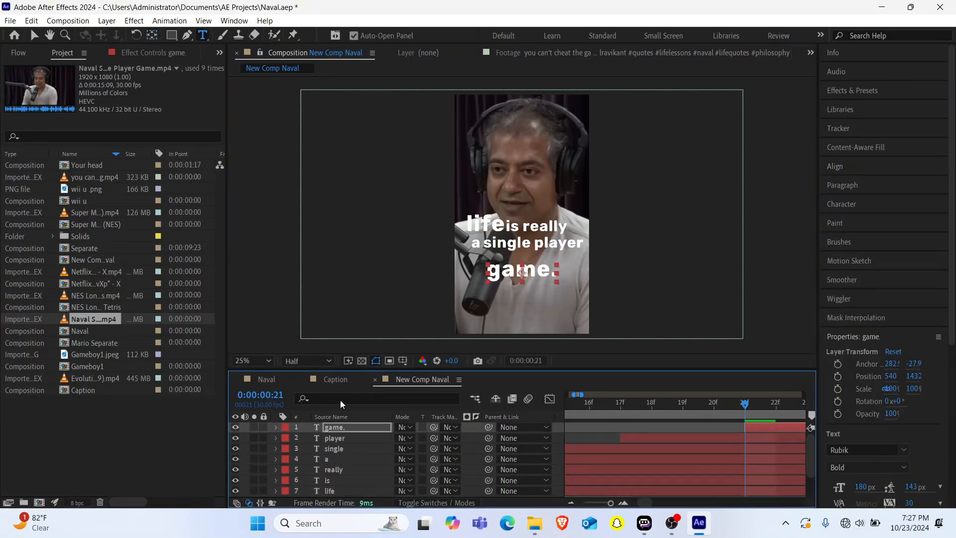
Step: Respace the smaller caption words around the enlarged "life" and "game." so the three lines sit evenly
click(331, 440)
click(336, 456)
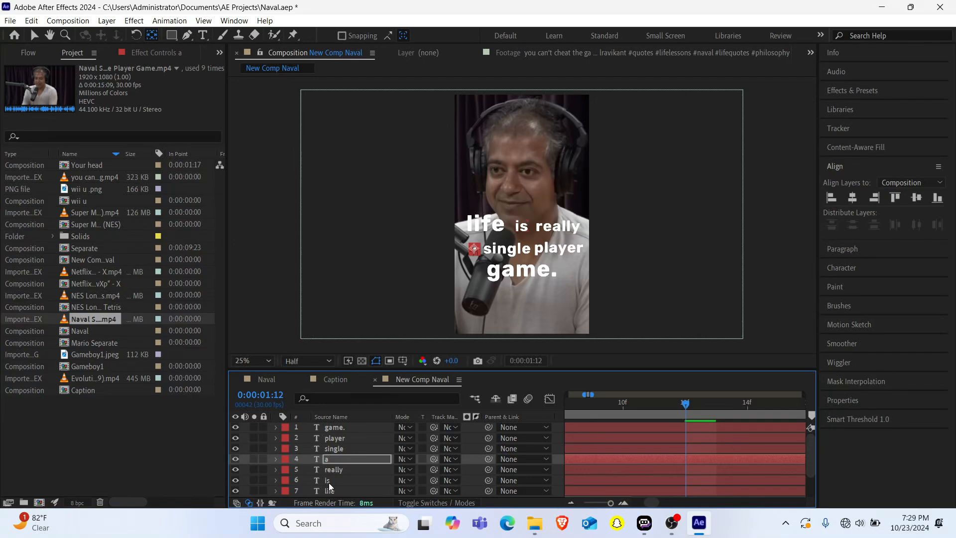
click(328, 495)
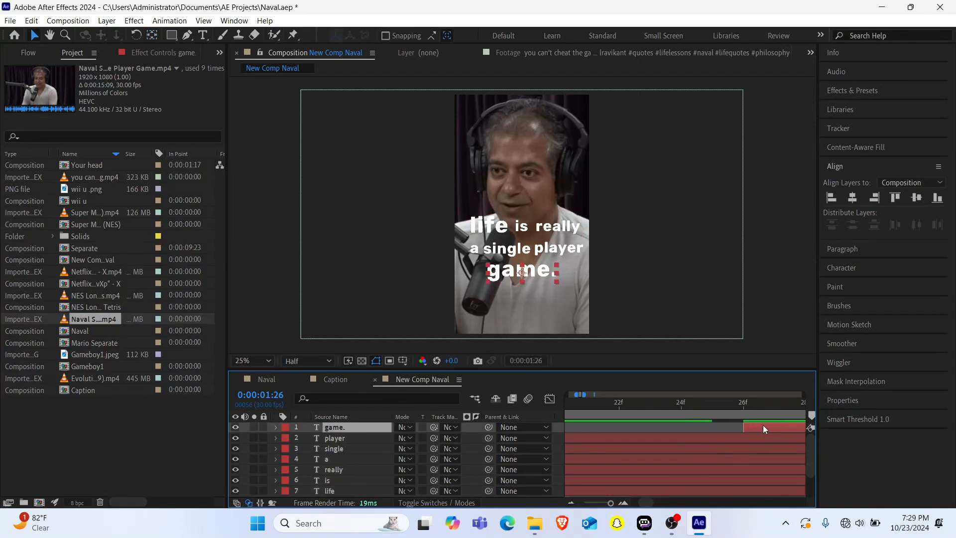
Step: Shift the "player" layer about two frames later and move the "single" layer so it starts at frame 16
scroll(643, 438, left, 10)
scroll(632, 437, right, 5)
drag(630, 438, 690, 449)
scroll(651, 461, left, 8)
scroll(667, 451, right, 4)
scroll(647, 449, right, 2)
drag(605, 449, 636, 449)
scroll(633, 450, left, 3)
Step: Start the "a" layer at frame 12 and the "is" layer at frame 6, and preview the caption from the beginning
drag(618, 460, 674, 461)
click(605, 469)
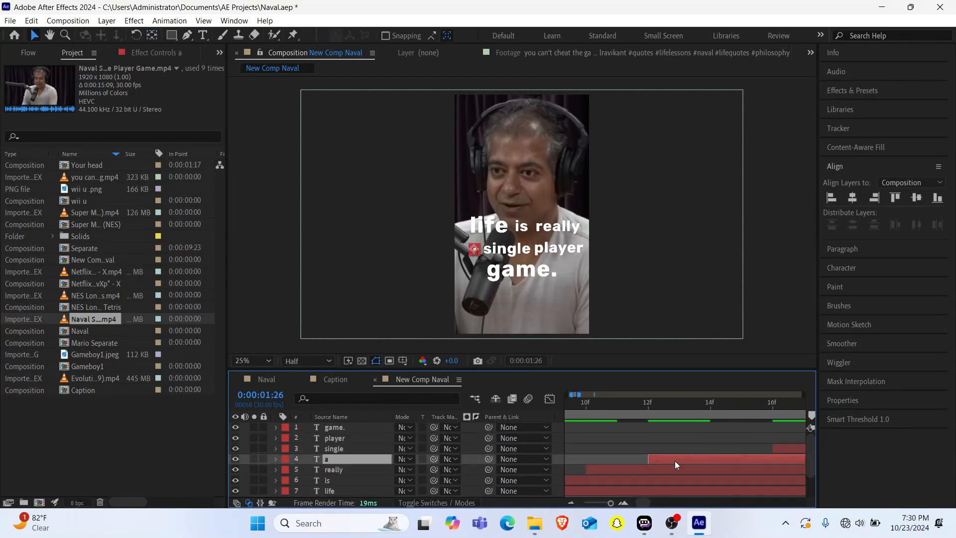
scroll(656, 467, left, 5)
drag(587, 470, 617, 481)
drag(611, 406, 455, 434)
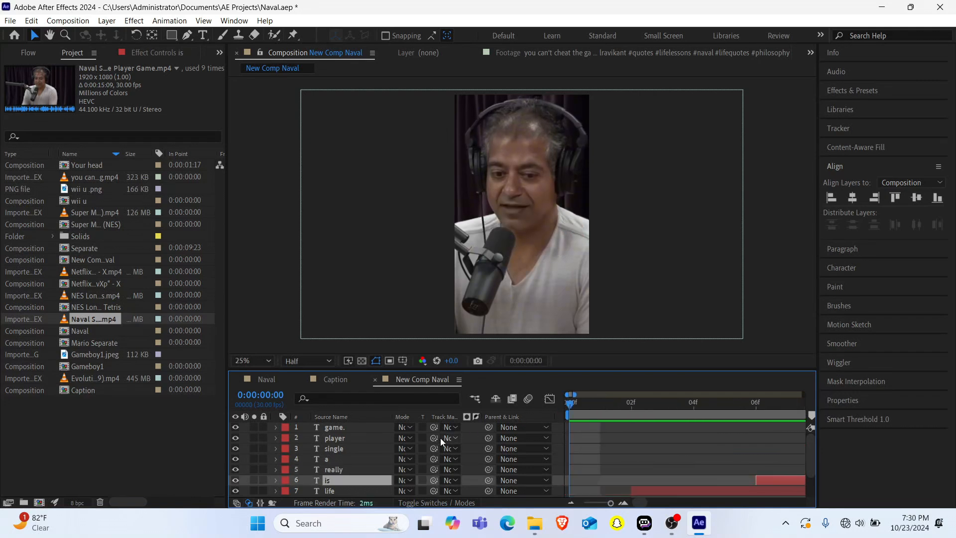
key(space)
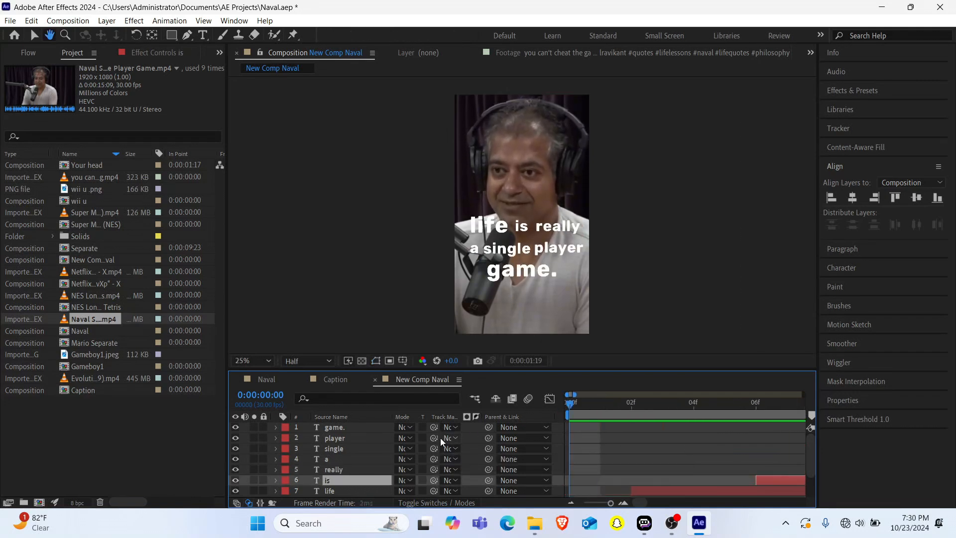
Step: Create a 1080x1920, 30 fps composition named "New Mario Bros"
click(269, 379)
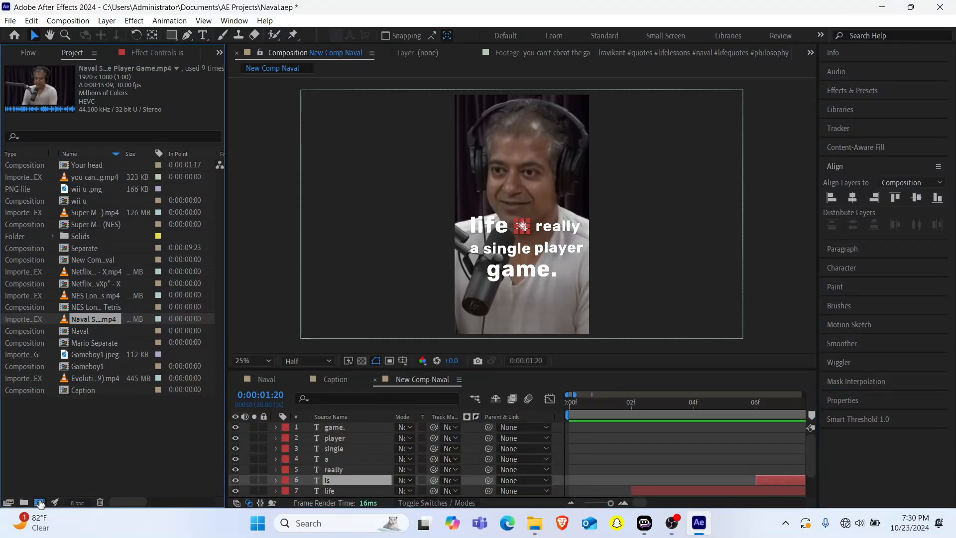
key(ctrl+n)
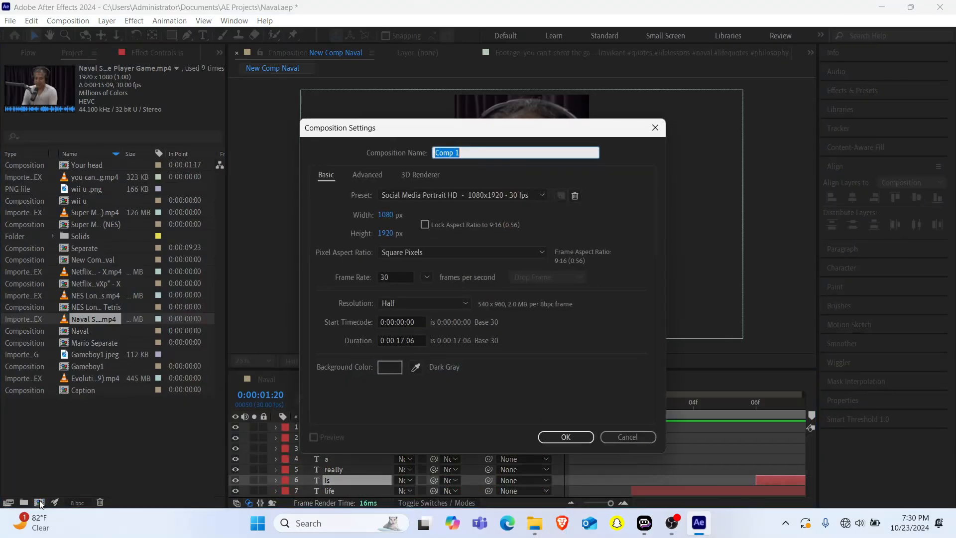
text(New )
text(Mario Ju)
key(Return)
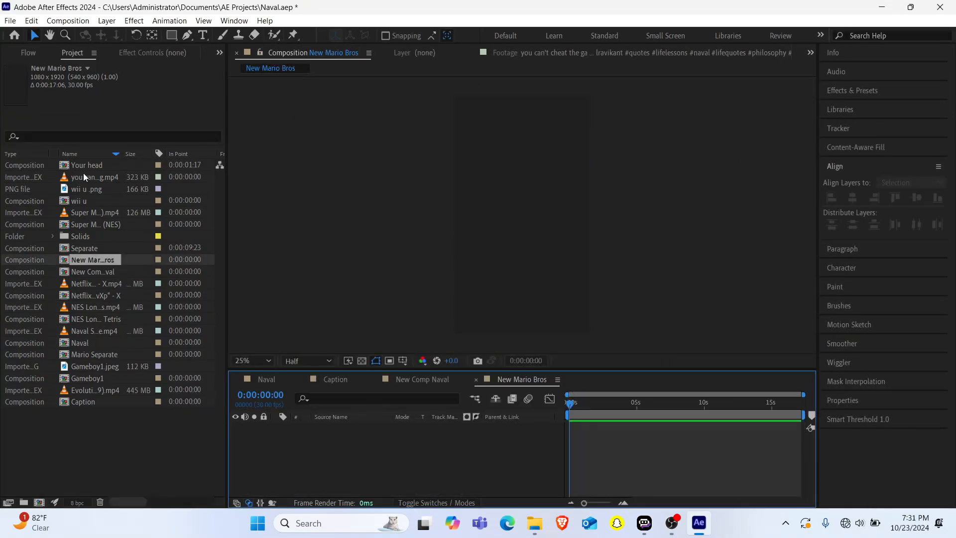
Step: Add the Super Mario Bros walkthrough video to the new composition and slide it earlier so gameplay is already running at the start
click(83, 172)
click(83, 211)
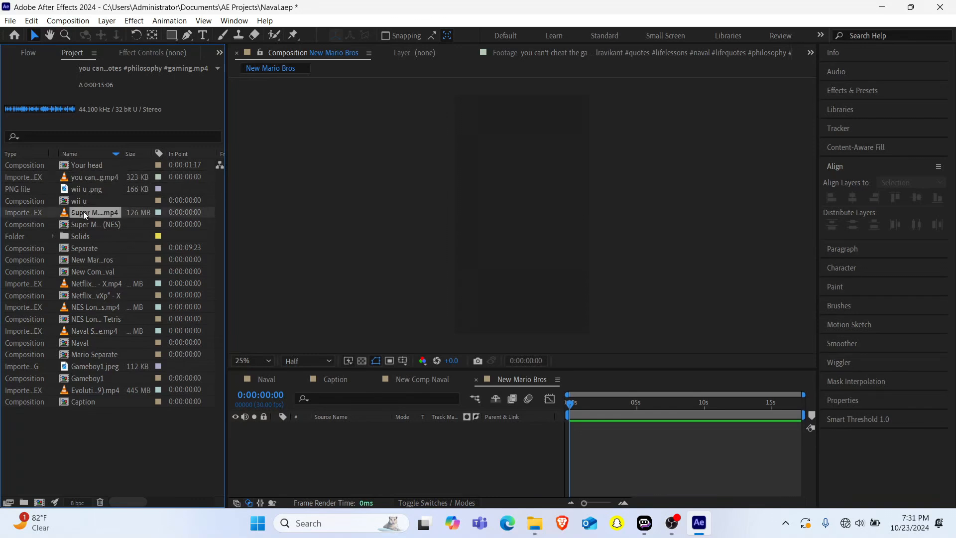
drag(83, 211, 324, 464)
drag(765, 405, 802, 413)
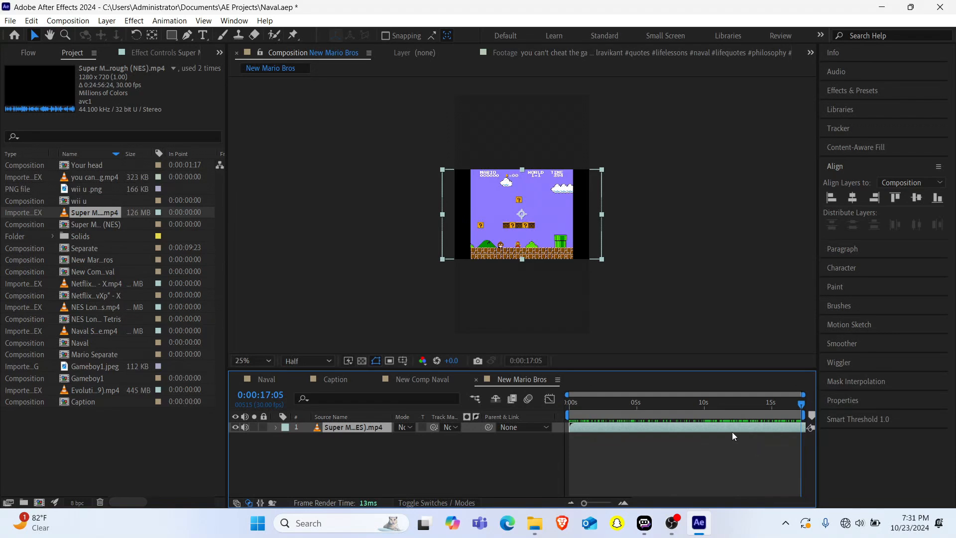
drag(790, 428, 527, 423)
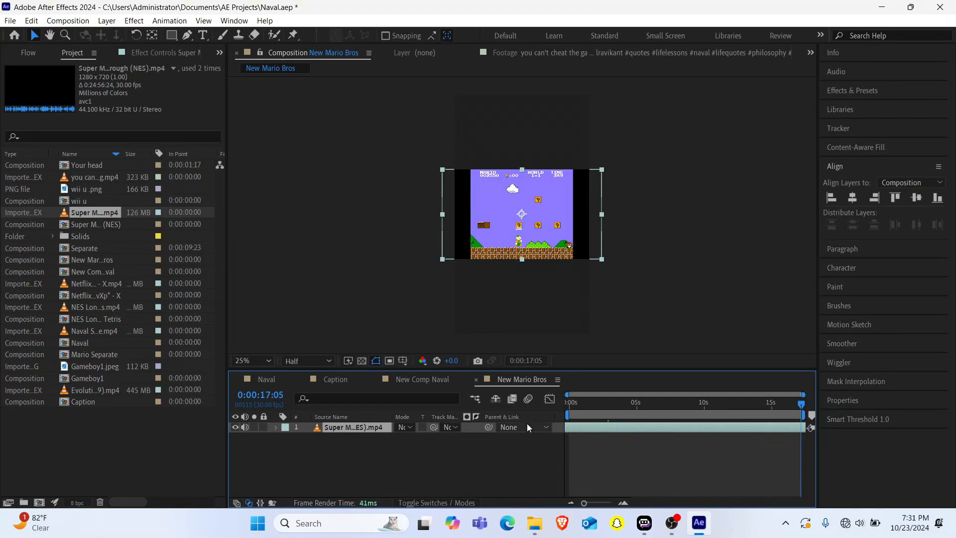
drag(590, 404, 543, 402)
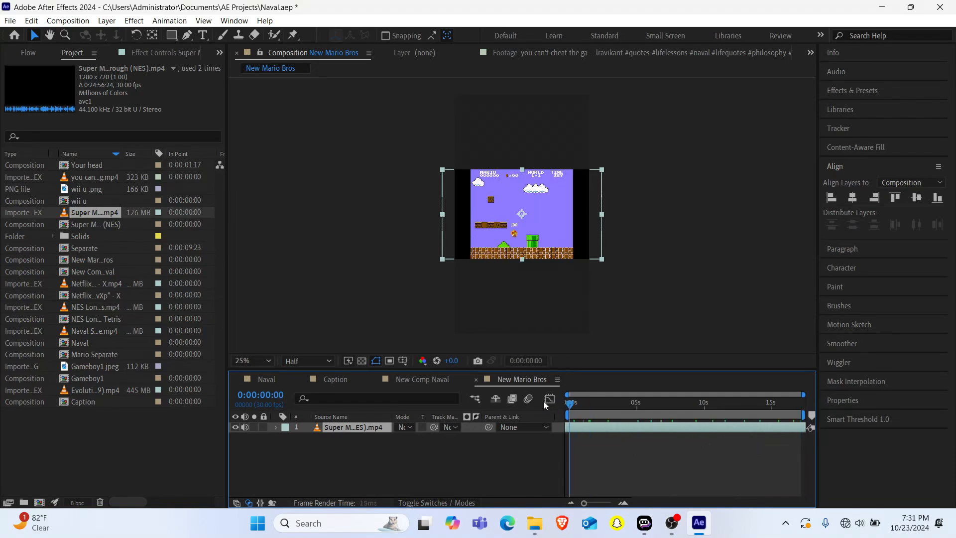
Step: Trim the Mario clip to end at about 4.7 seconds and scale it to 258% to fill the vertical frame
key(space)
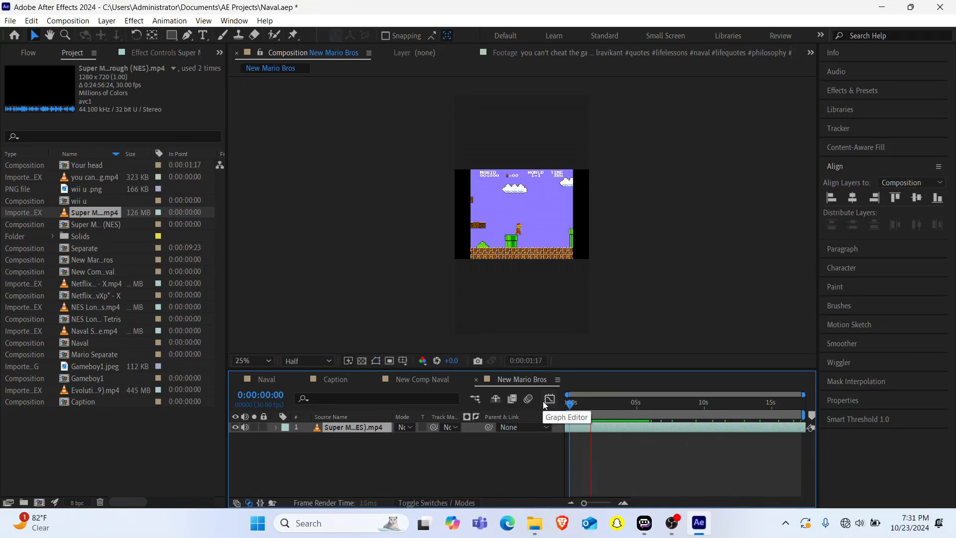
key(space)
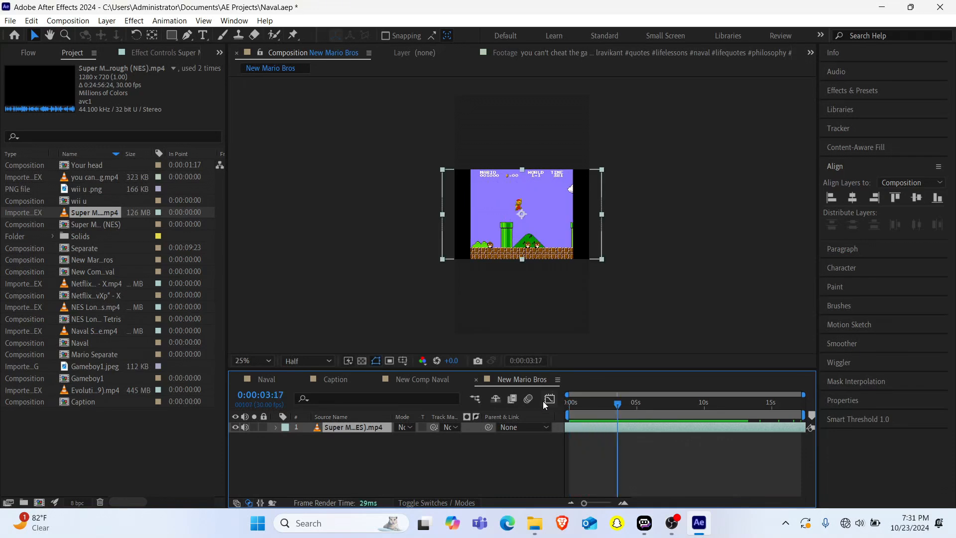
key(space)
key(space)
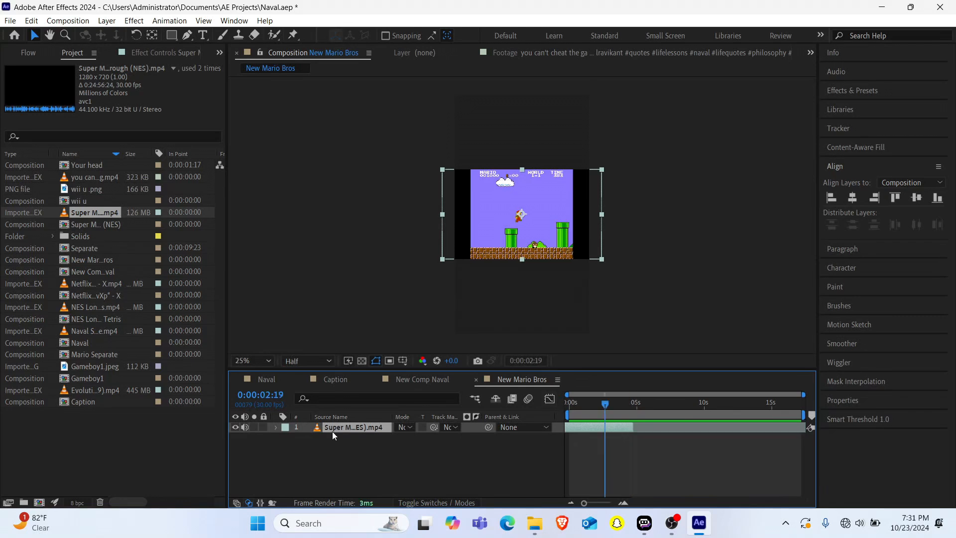
key(s)
drag(410, 445, 514, 445)
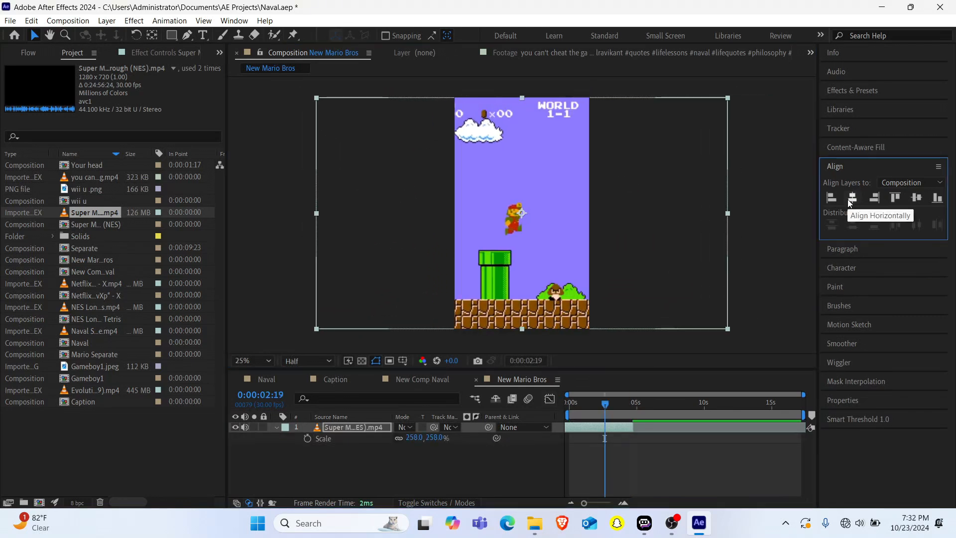
Step: Preview the Mario clip from the start, adjust it to end at about 4.5 seconds, and mute its audio
drag(594, 405, 554, 404)
key(space)
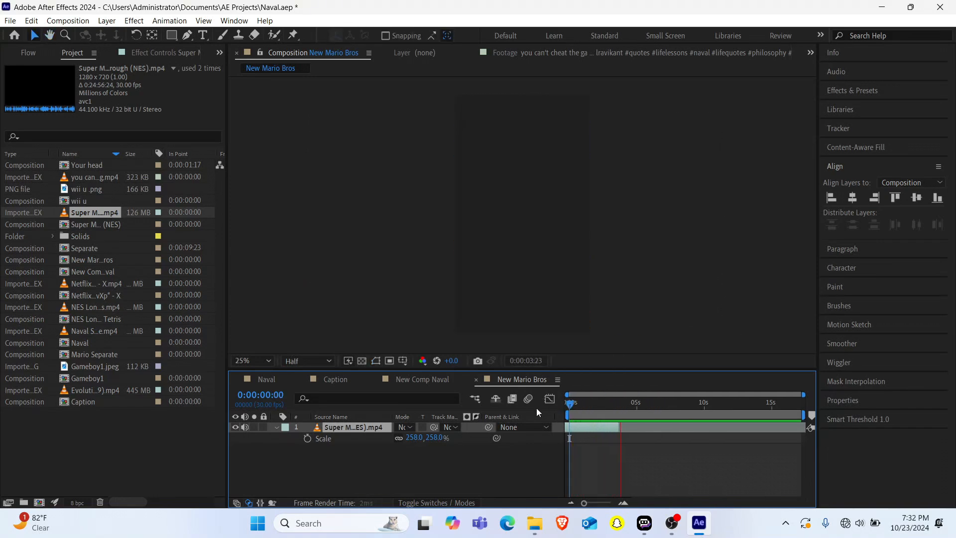
key(space)
drag(620, 427, 631, 427)
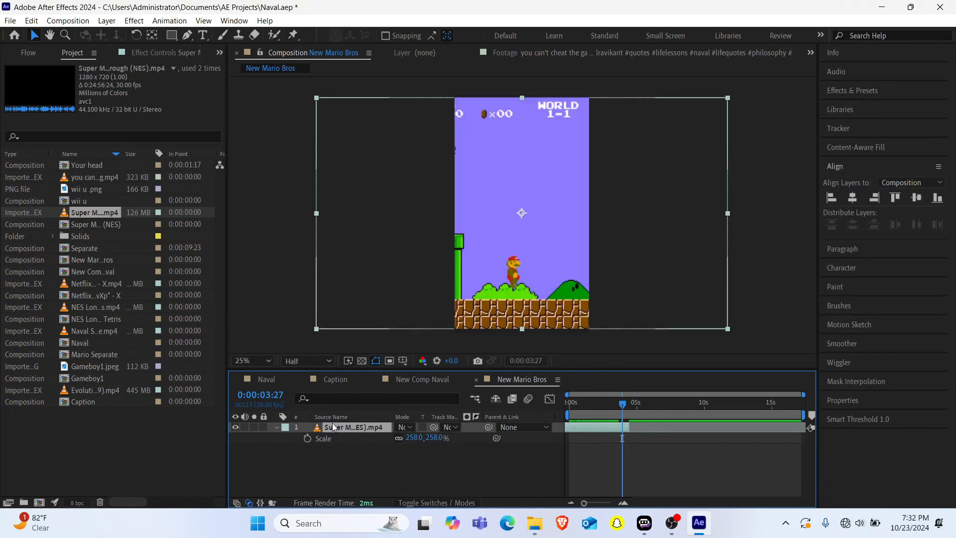
Step: Apply Linear Color Key to the Mario clip and pick the purple sky as the key colour
key(ctrl+space)
text(lin)
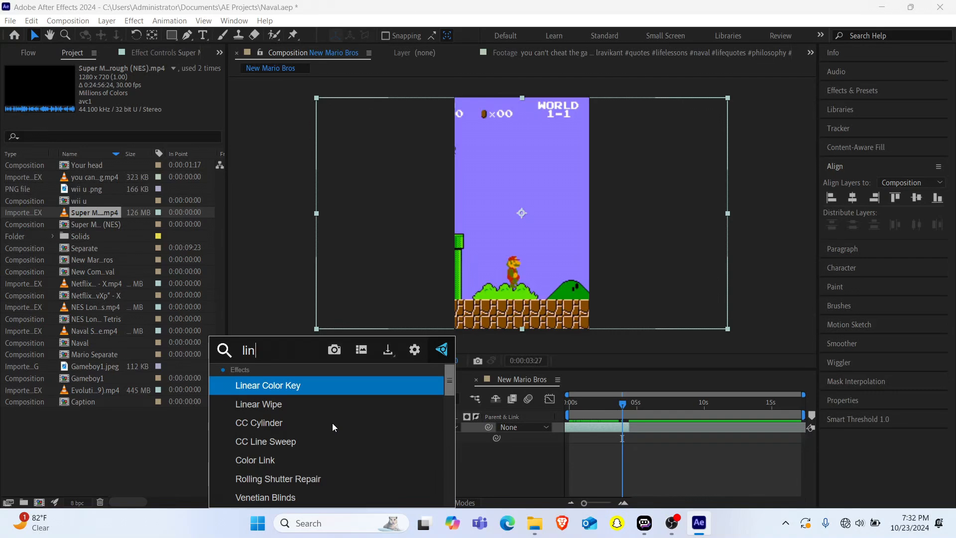
key(Return)
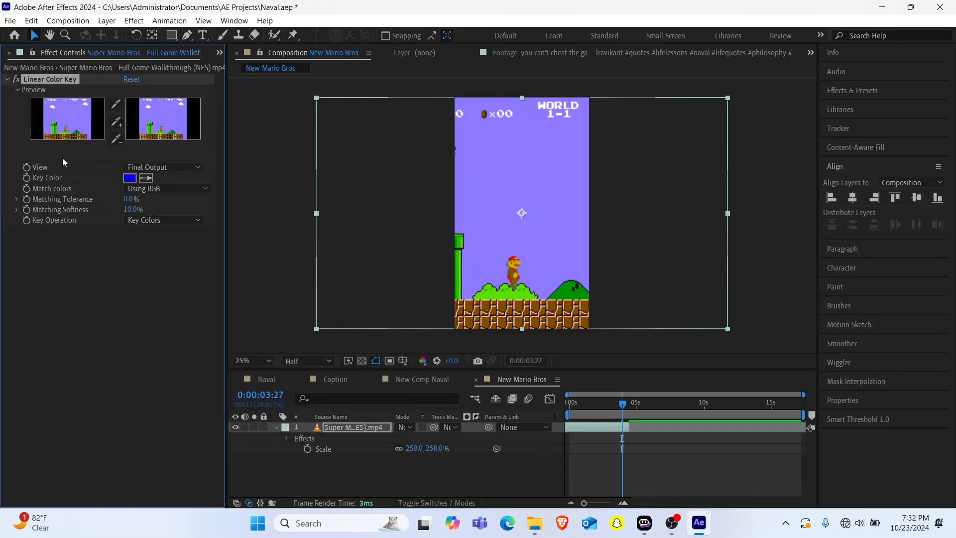
click(532, 178)
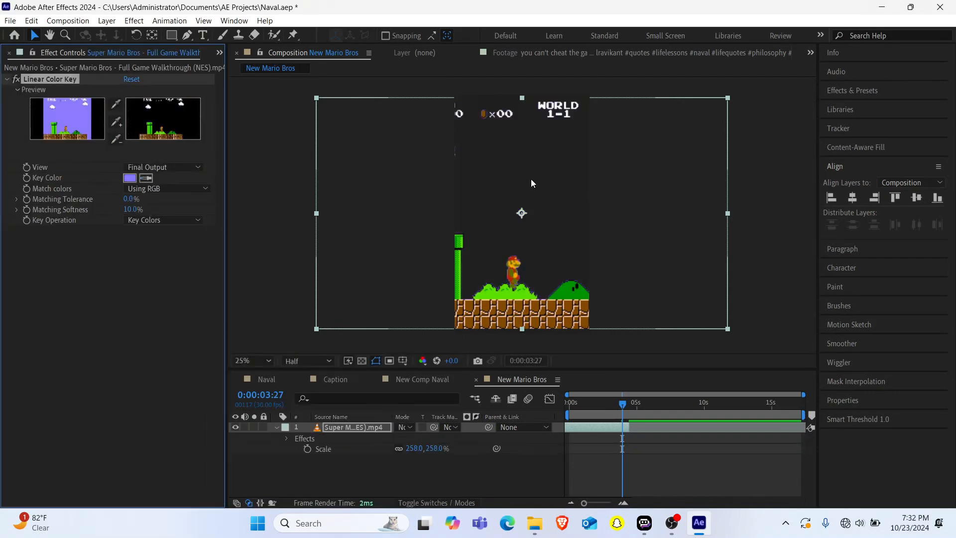
Step: Create a 1080x1920 solid named "Bg" and place it below the Mario clip
key(ctrl+y)
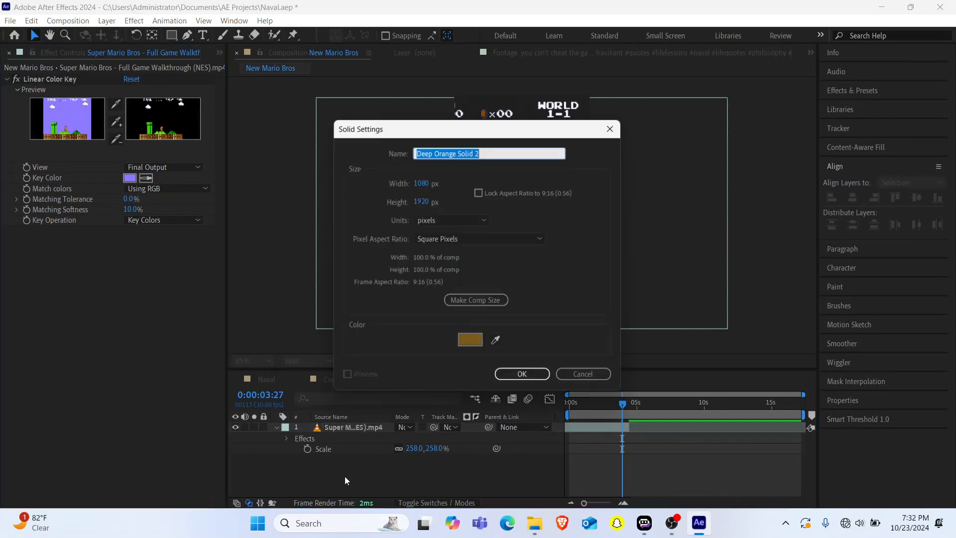
text(Bg)
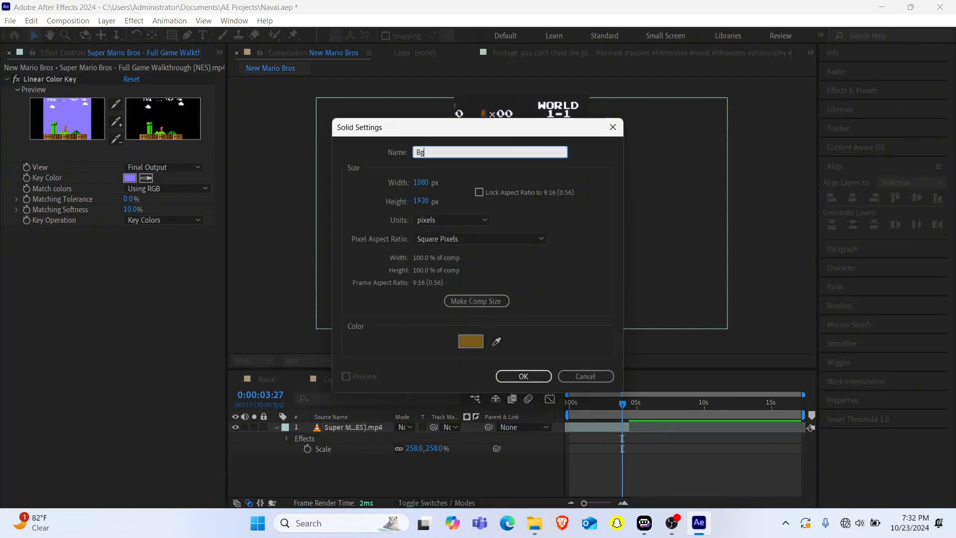
key(Return)
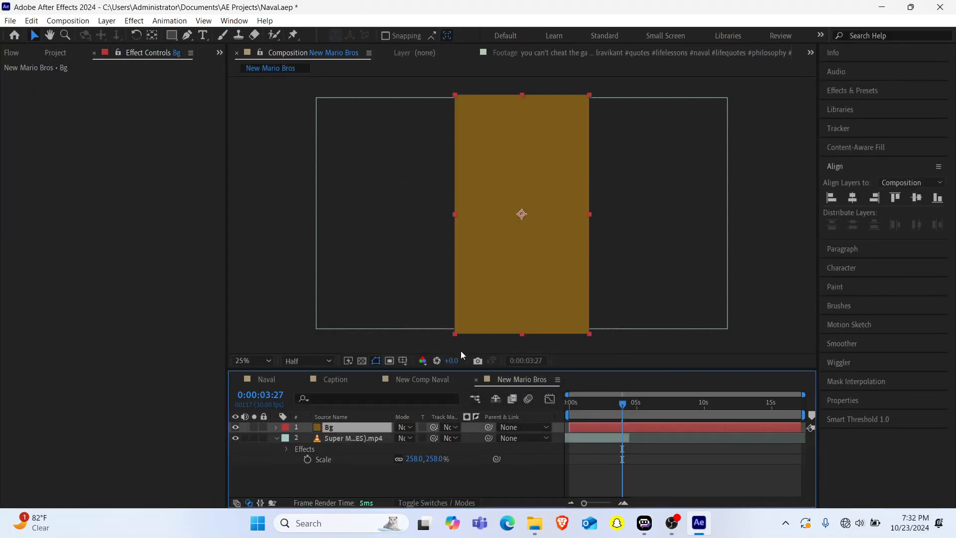
drag(354, 427, 345, 465)
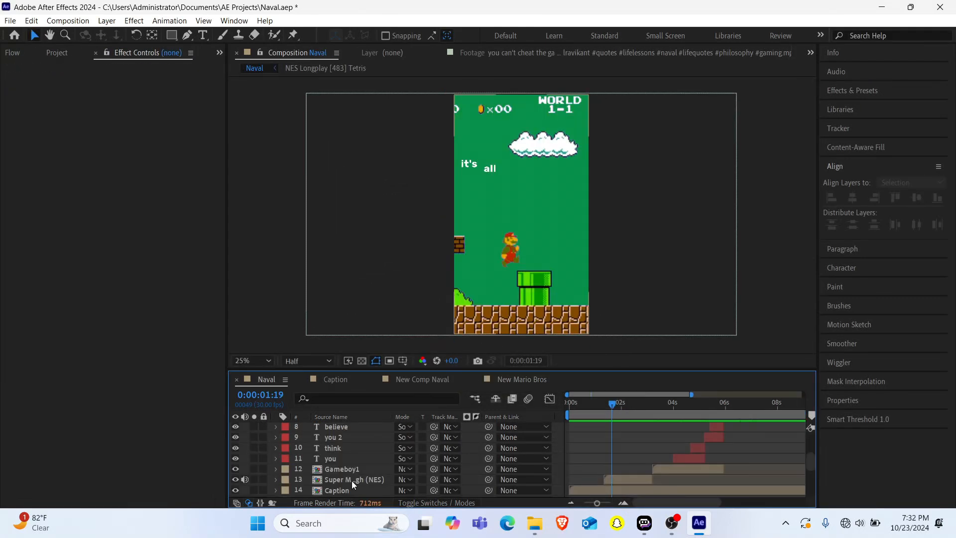
Step: Copy the hex colour of the green Bg solid in the "Super Mario Bros - Full Game Walkthrough (NES)" composition
double_click(352, 480)
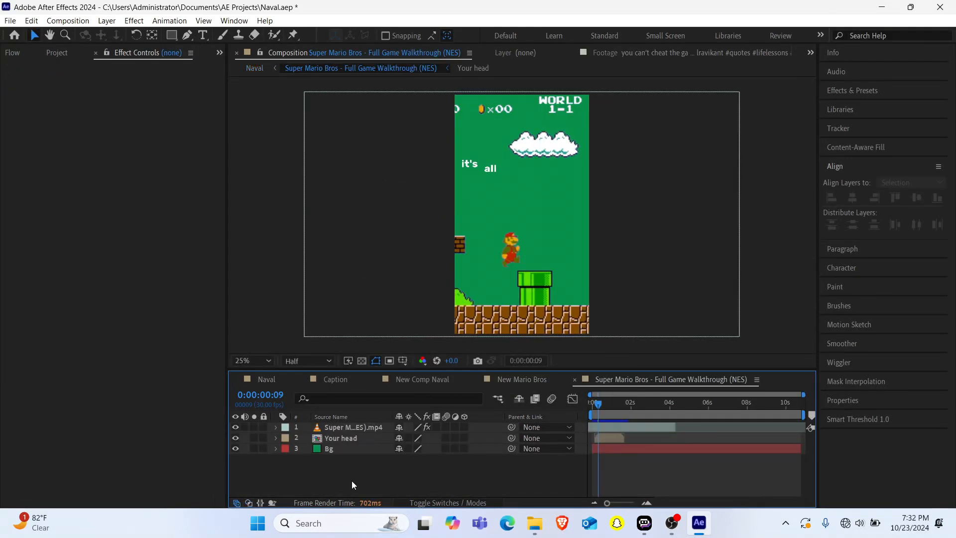
click(348, 450)
key(ctrl+shift+y)
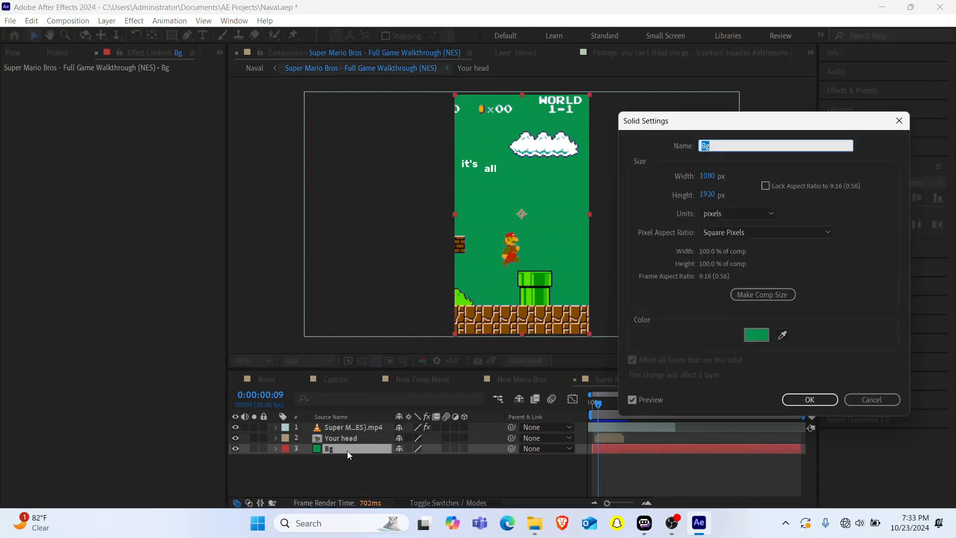
click(754, 336)
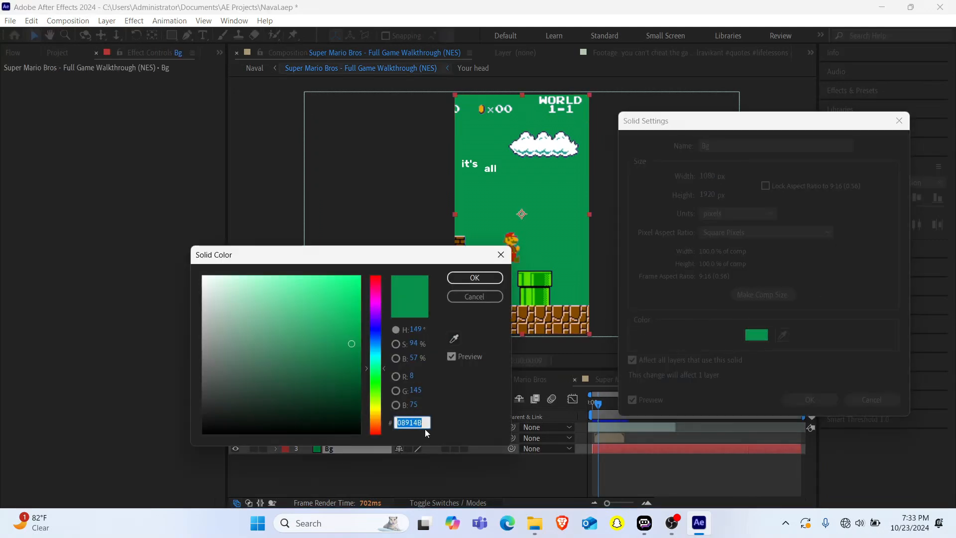
click(476, 278)
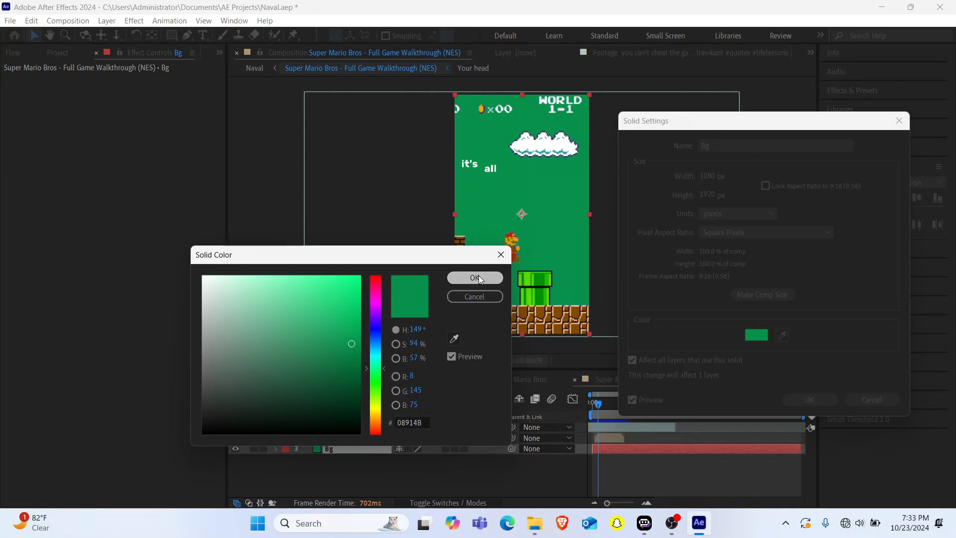
click(907, 119)
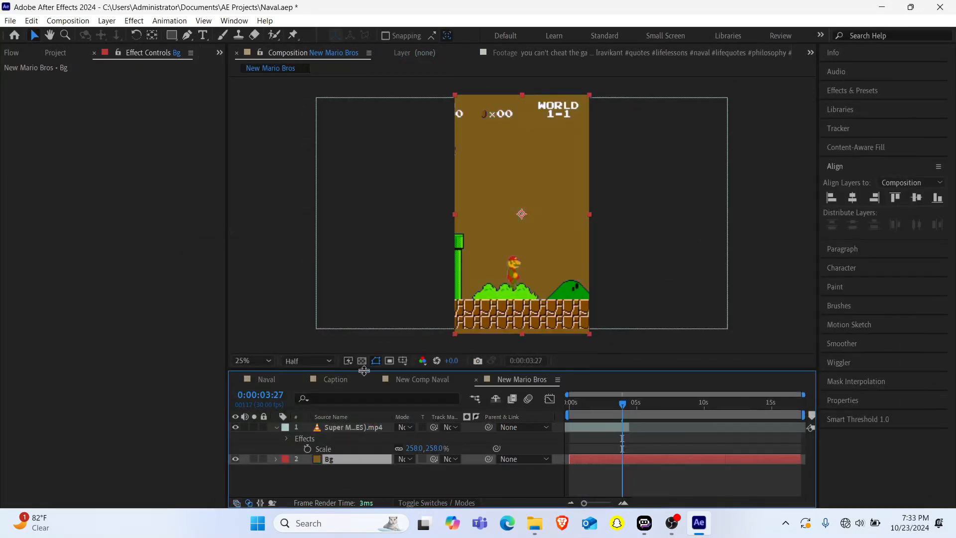
Step: Set the Bg solid's colour in New Mario Bros to 08914B and preview the composition from the start
double_click(329, 459)
click(766, 335)
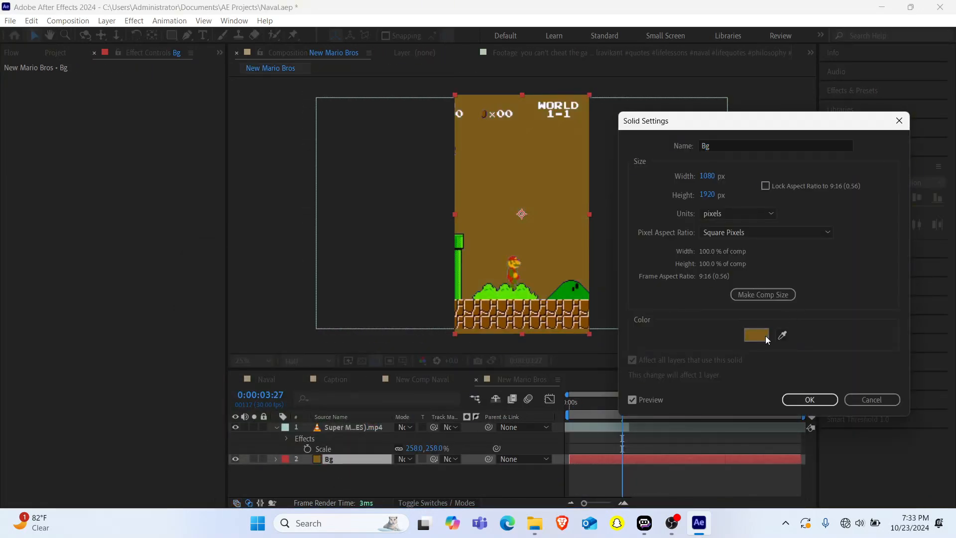
text(08914B)
key(Return)
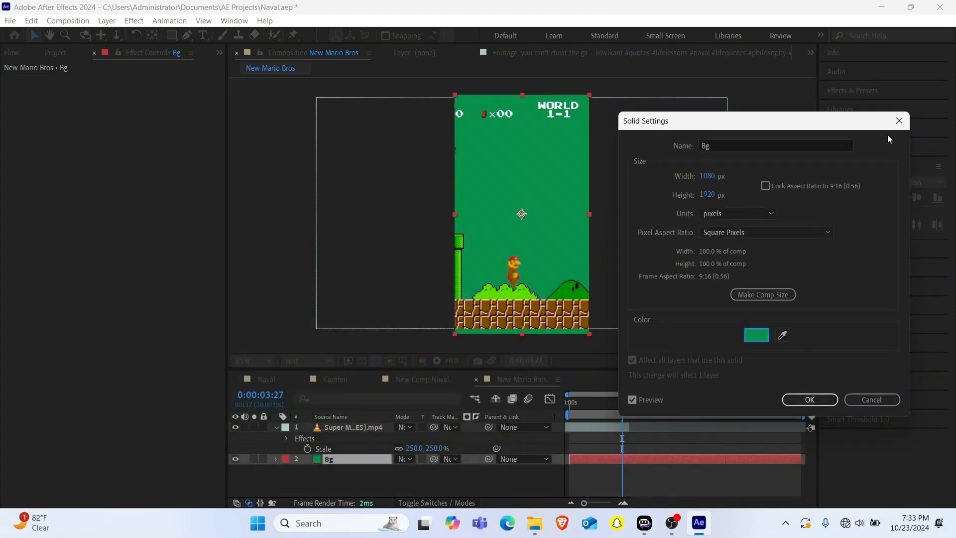
click(809, 399)
drag(580, 404, 556, 410)
key(space)
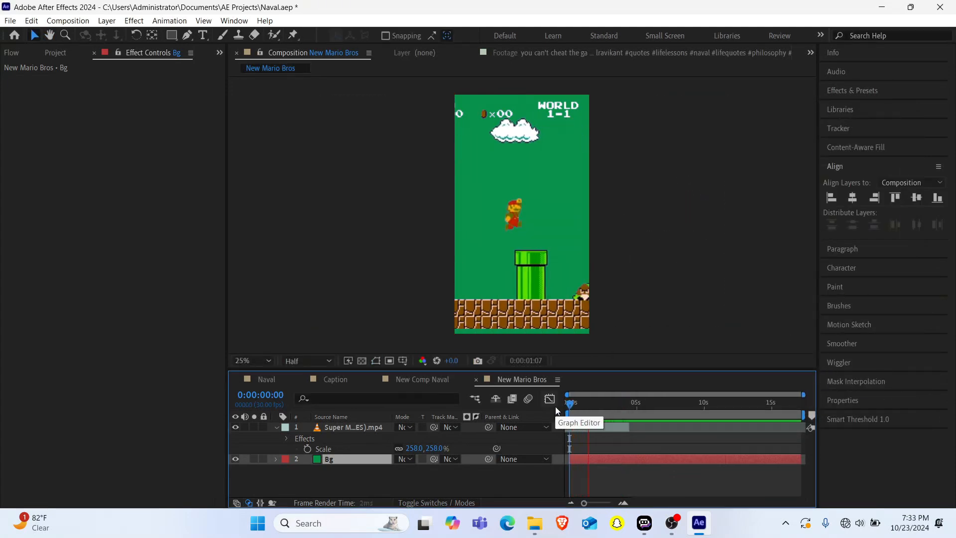
Step: Shift the Super Mario clip slightly right in the New Mario Bros composition so Mario sits just right of centre
key(space)
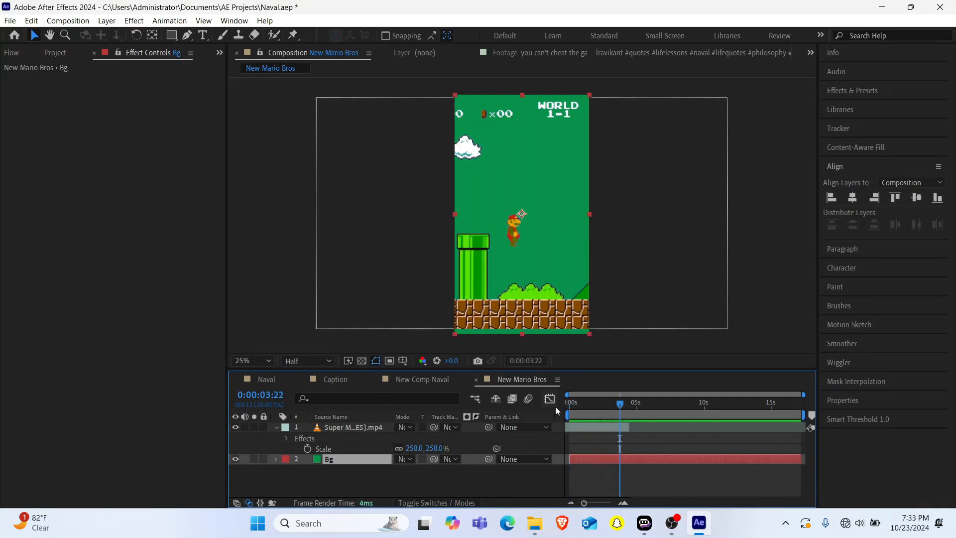
click(361, 427)
key(Right)
key(Right)
key(Right)
key(Right)
key(Right)
key(Right)
key(Right)
key(Right)
key(Right)
key(Right)
key(Right)
key(Right)
key(Right)
key(Right)
key(Right)
key(Right)
key(Right)
key(Right)
key(Right)
key(Right)
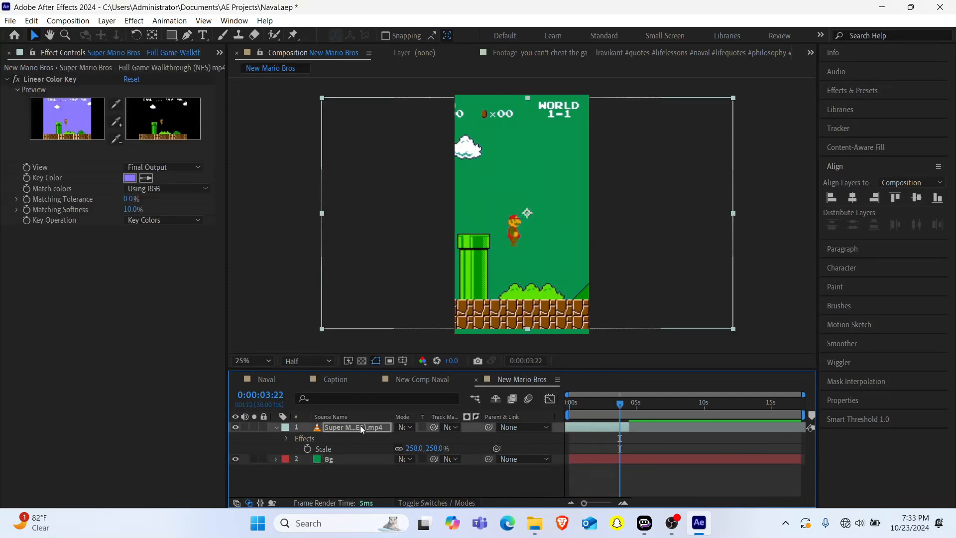
key(Right)
key(Right)
key(Right)
key(Right)
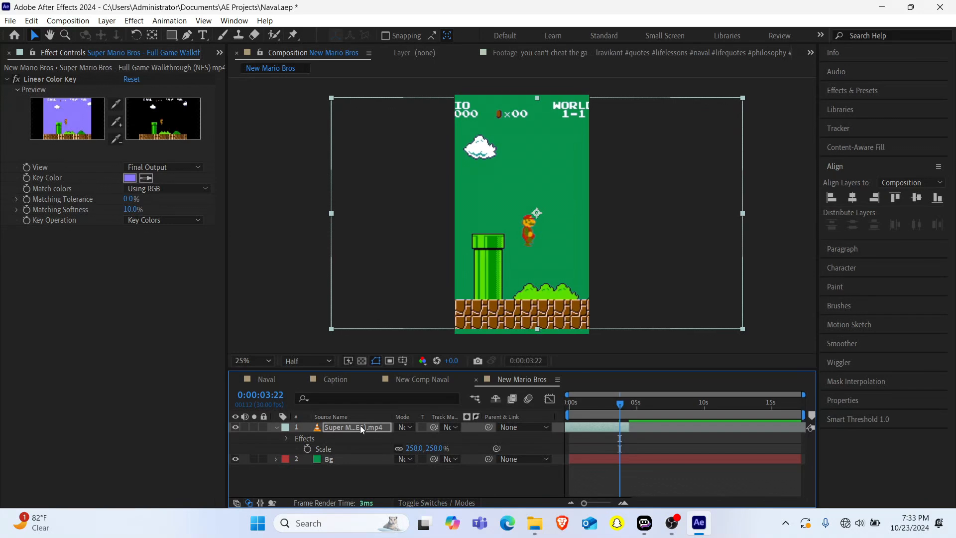
key(Left)
key(Left)
key(Left)
key(Left)
key(Left)
key(Left)
key(Left)
key(Left)
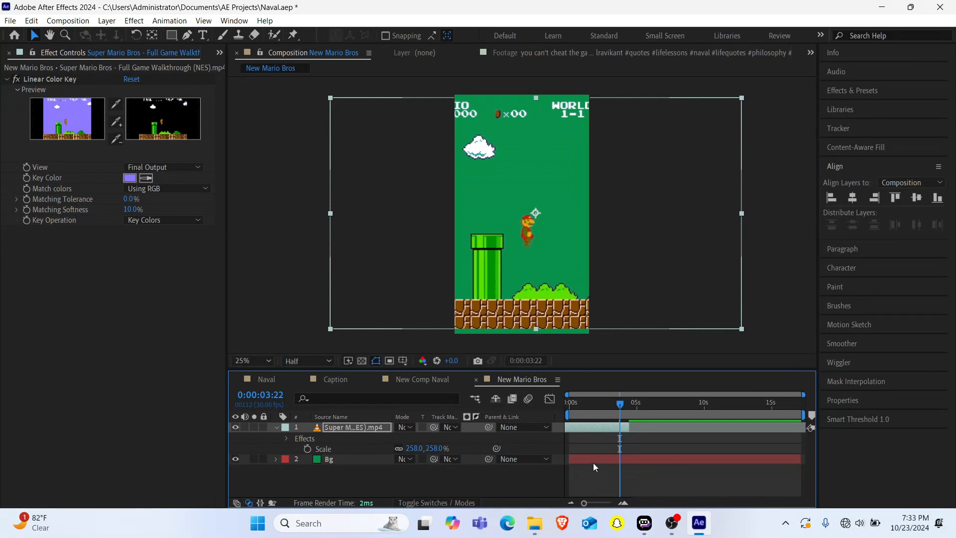
Step: Preview New Mario Bros from the start and compare its timing with the Mario section of the Naval composition
drag(596, 402, 561, 405)
key(space)
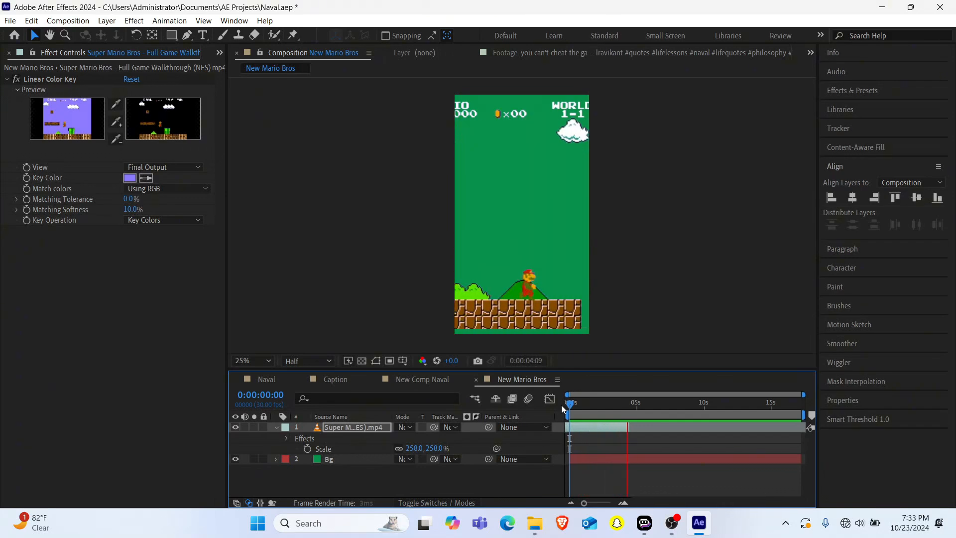
key(space)
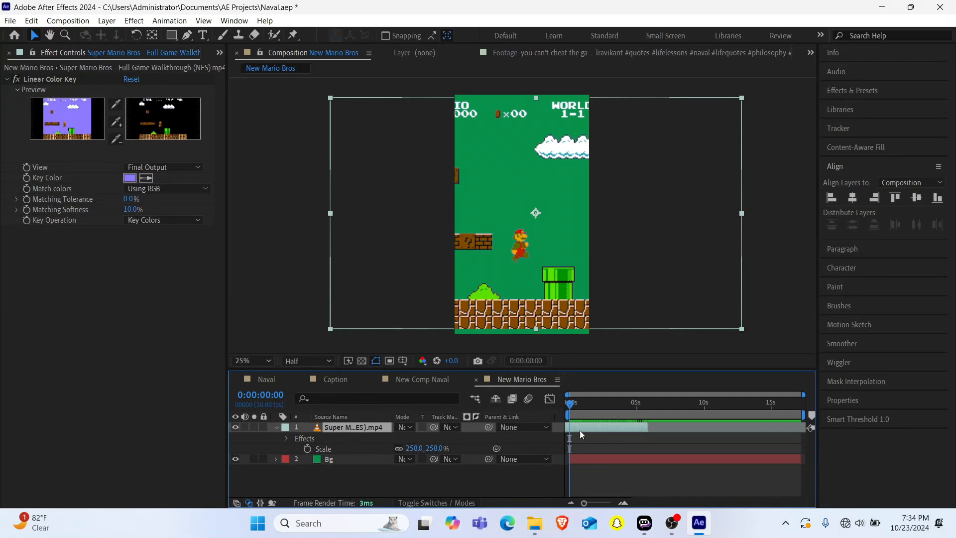
click(264, 385)
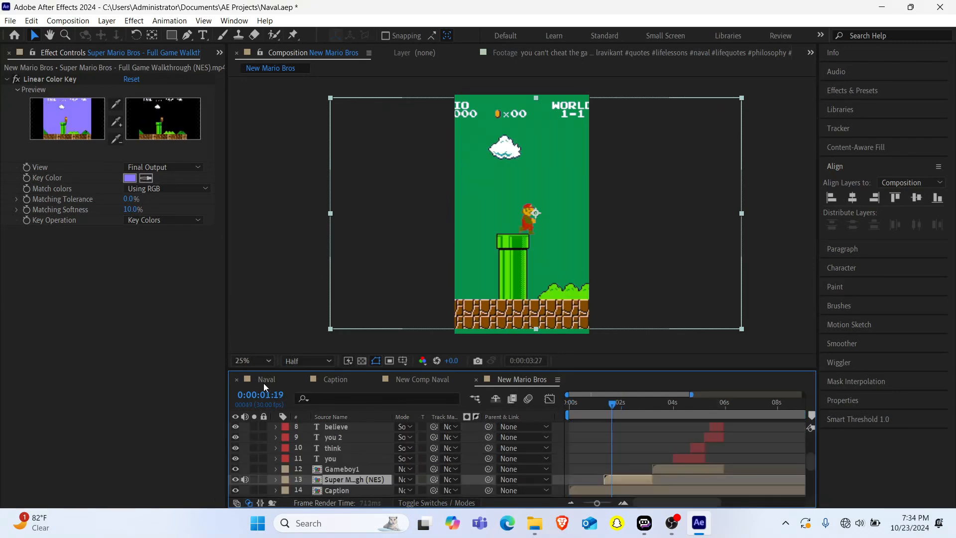
drag(613, 403, 647, 395)
click(512, 379)
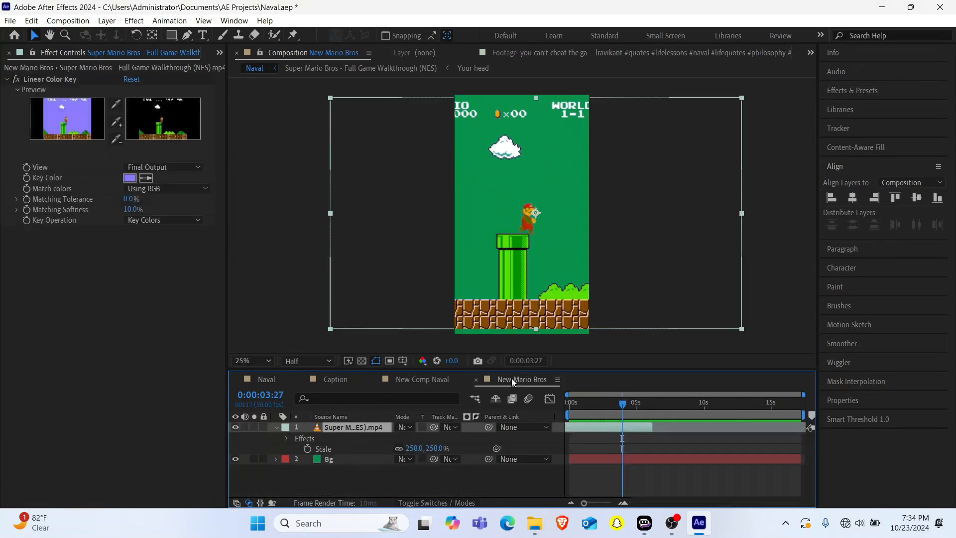
Step: Collapse the Mario layer and add a Rubik Bold text layer reading "it's" at the composition start with a 100 px font size
click(280, 431)
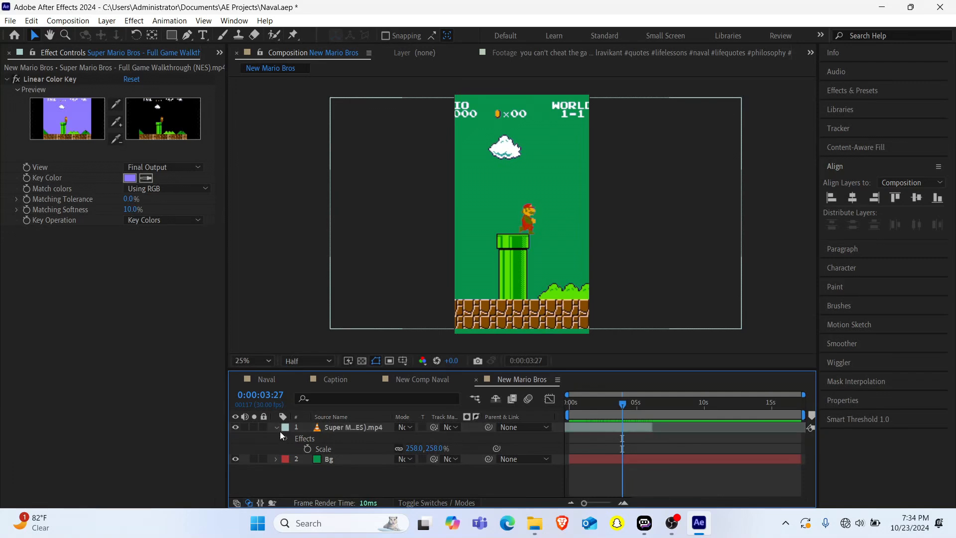
click(276, 427)
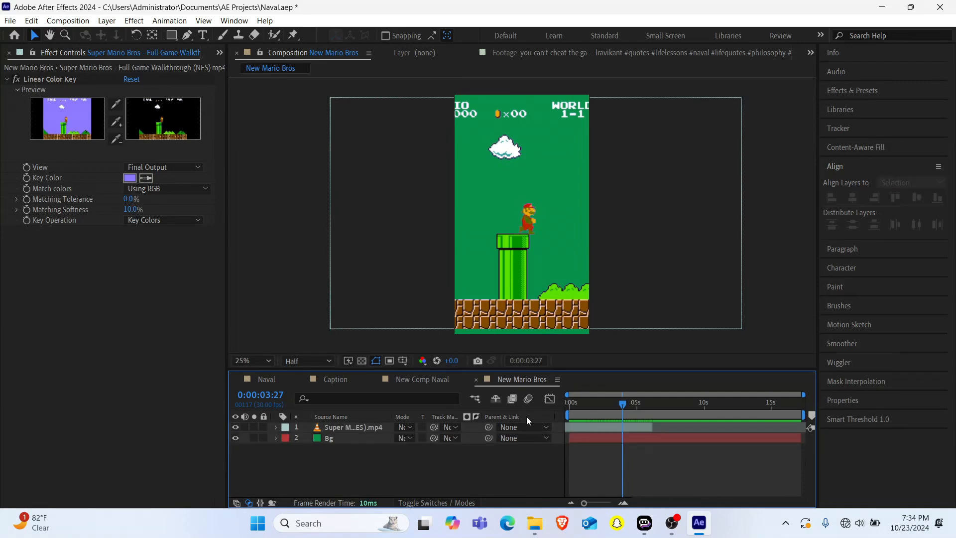
key(Home)
key(ctrl+alt+shift+t)
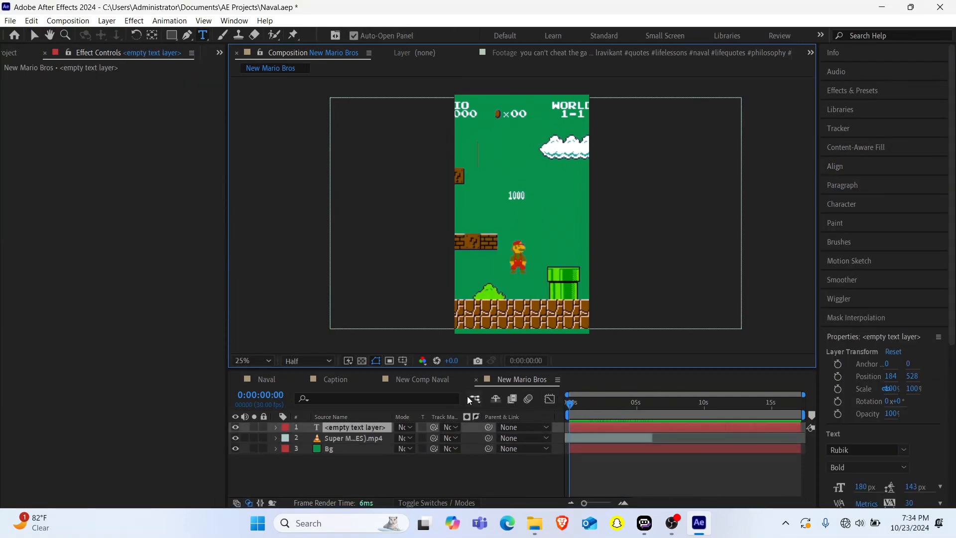
click(864, 487)
text(10)
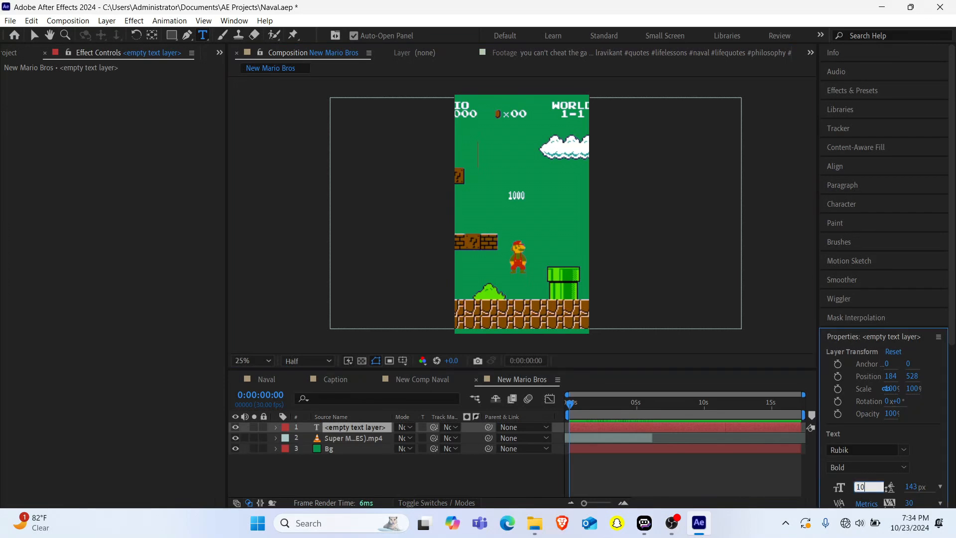
text(0)
key(Return)
text(i)
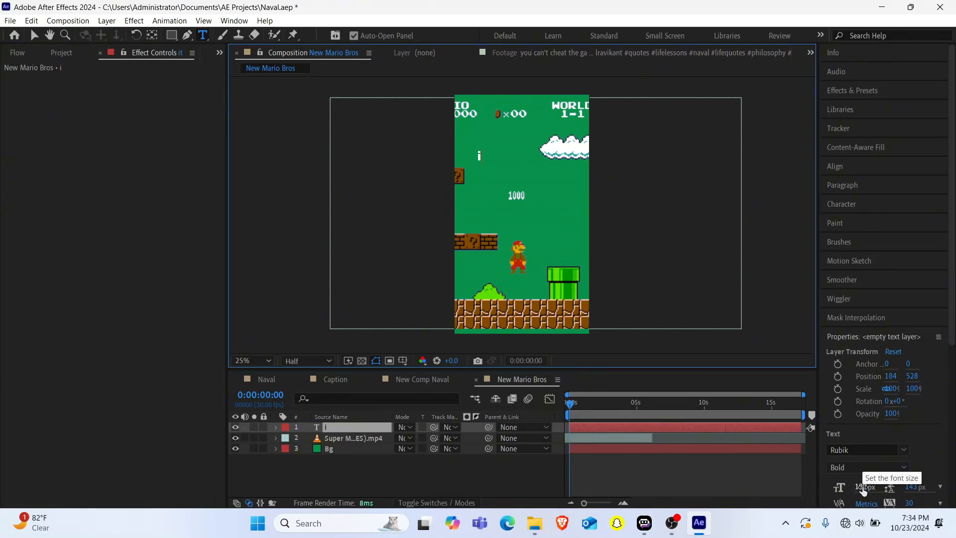
text(ts)
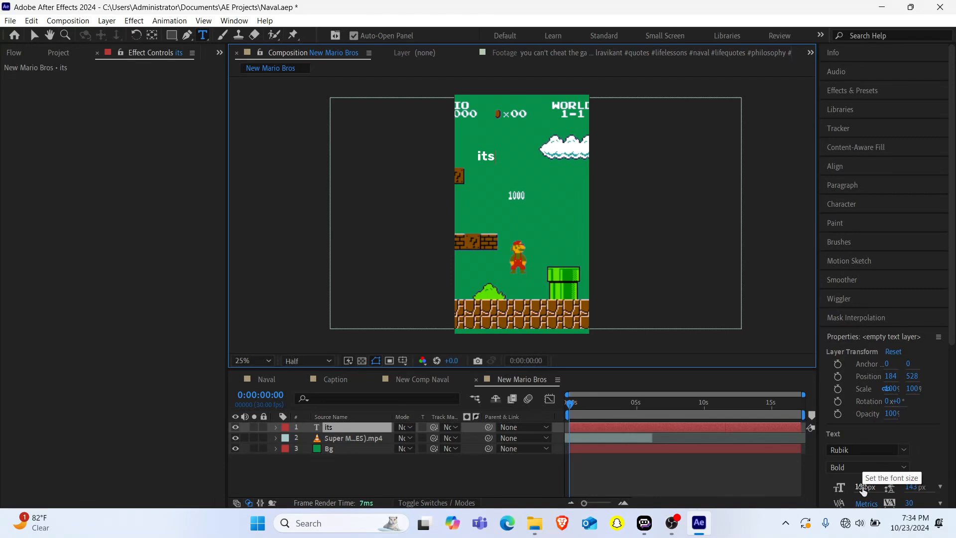
key(BackSpace)
text('s)
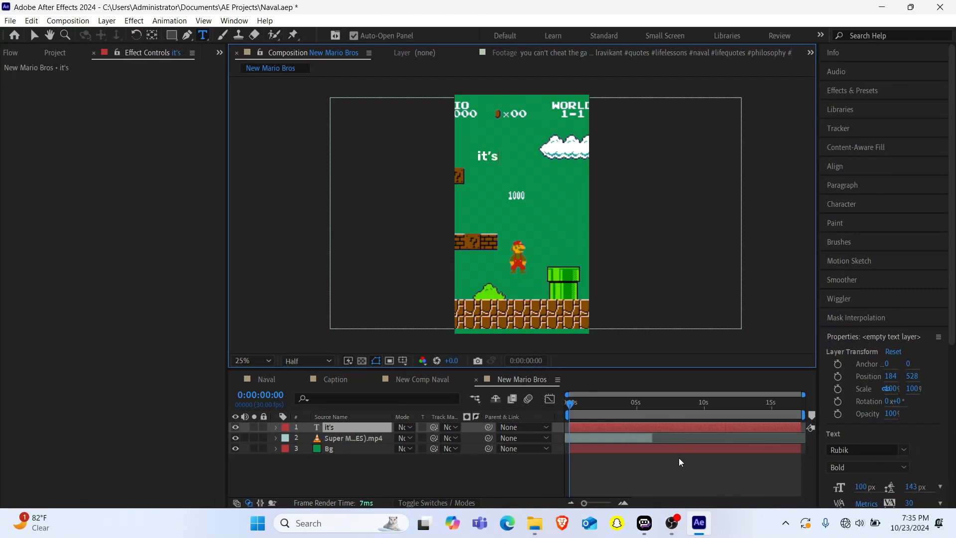
Step: Centre the anchor point of the "it's" text and set its font size to 90 px
click(562, 410)
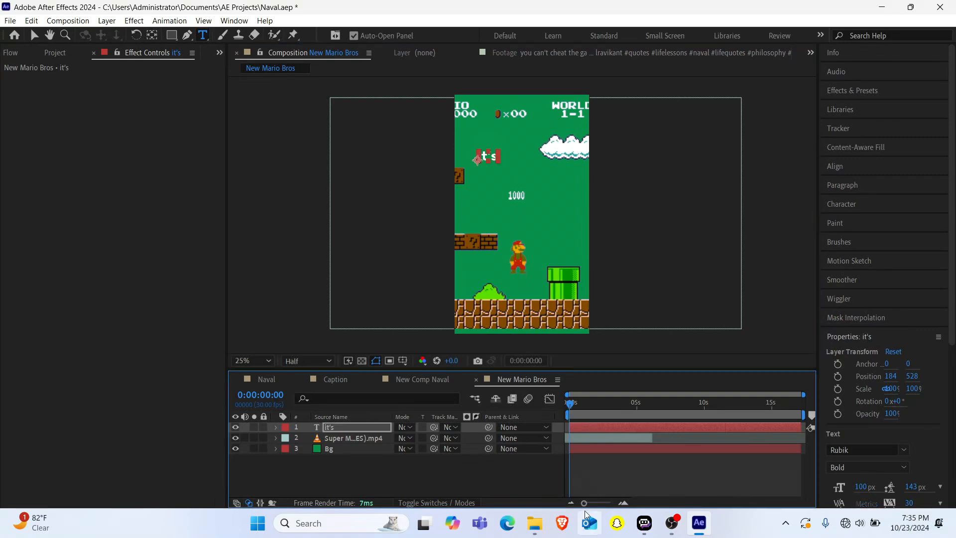
drag(586, 505, 615, 504)
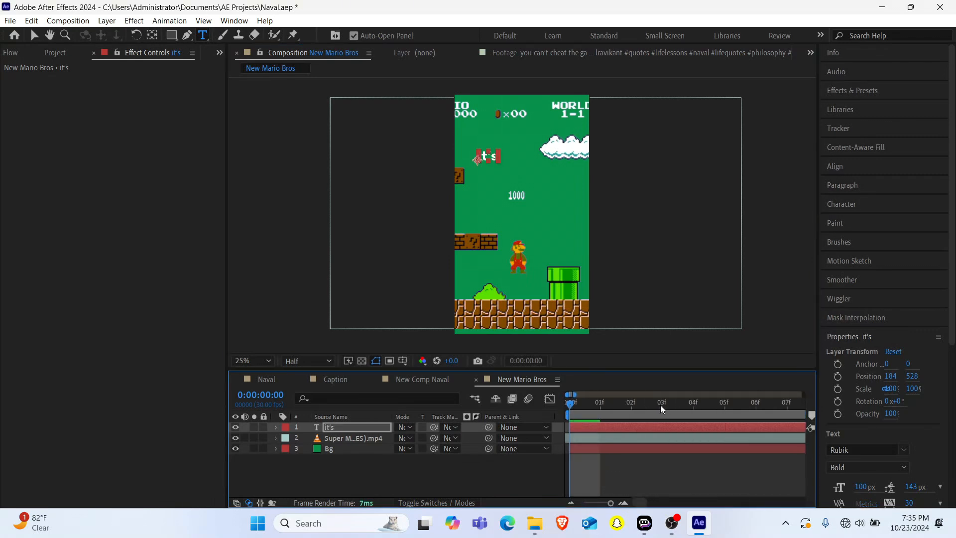
click(661, 404)
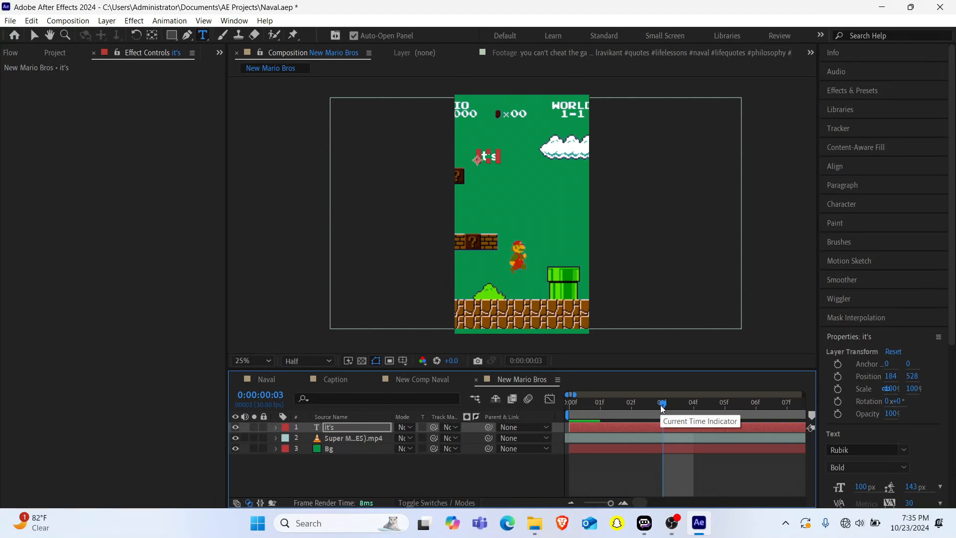
click(151, 36)
key(ctrl+alt+Home)
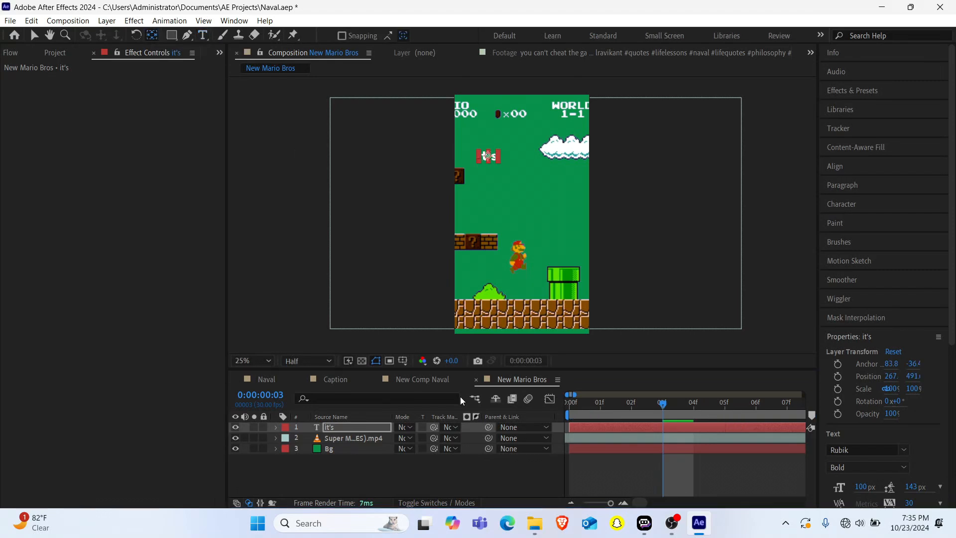
double_click(331, 428)
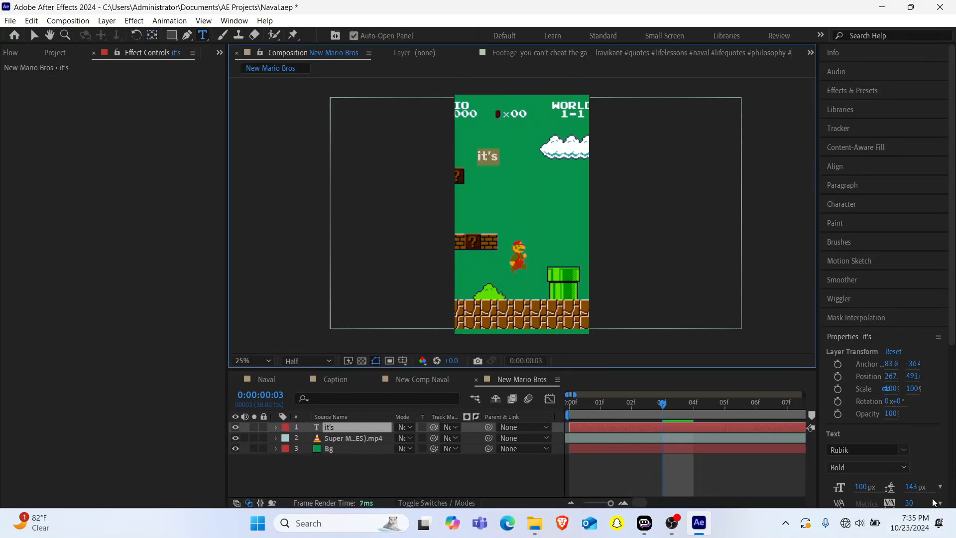
click(862, 488)
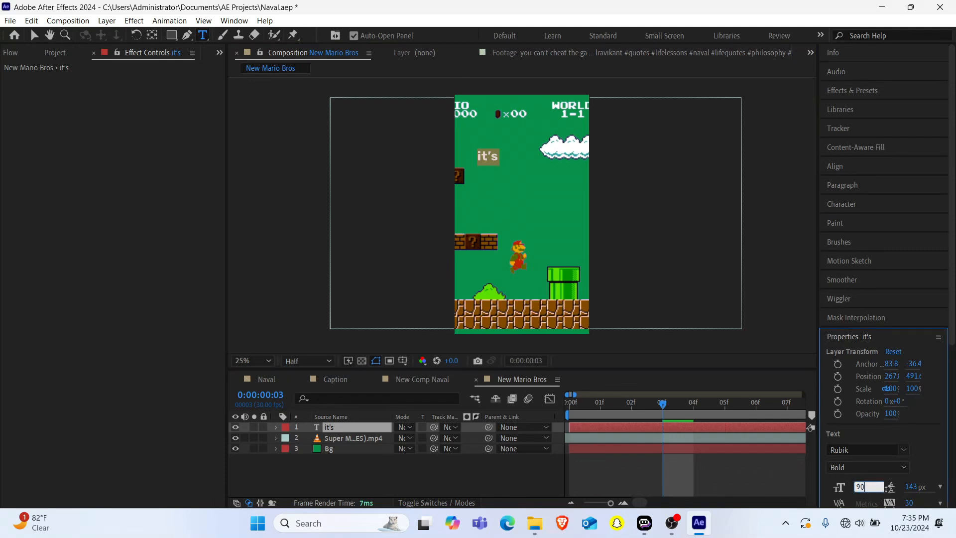
text(90)
key(Return)
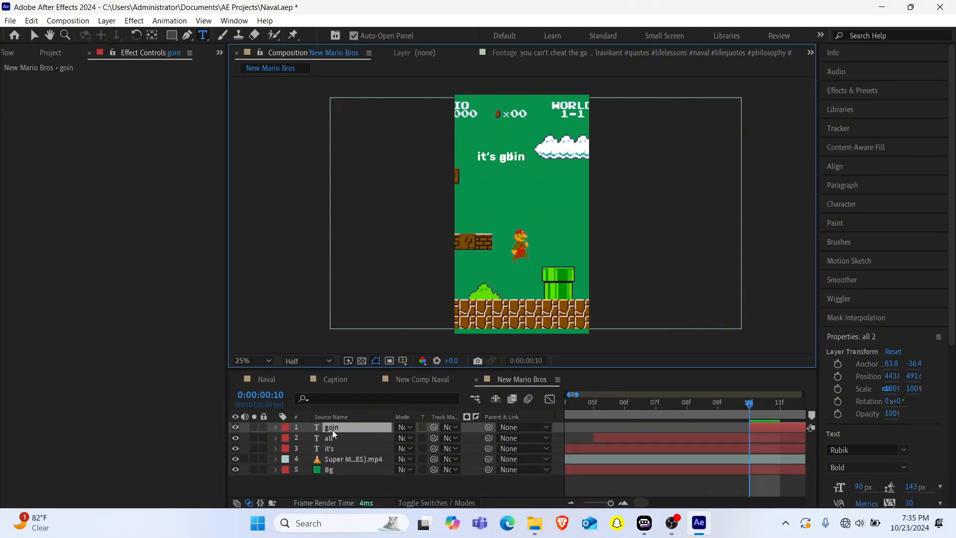
Step: Finish retyping the third caption word as "going" and change its duplicate at frame 15 to "on"
text(g)
click(358, 427)
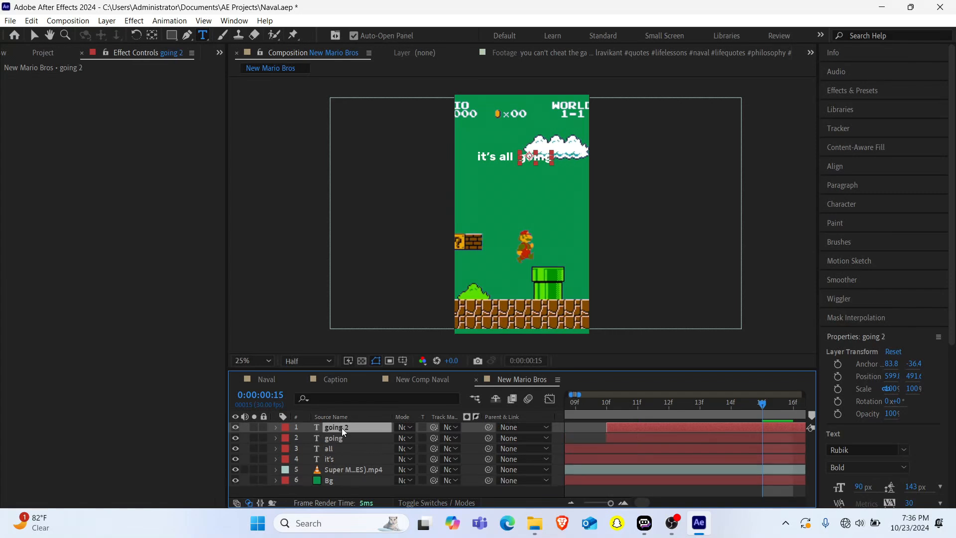
text(on)
key(Return)
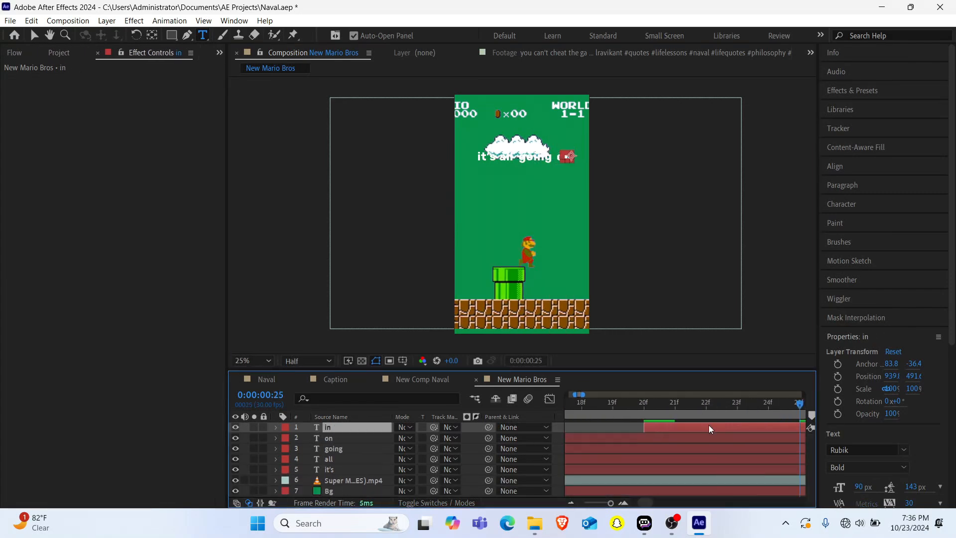
Step: Move the caption word "on" left to close the gap after "going"
scroll(576, 444, left, 5)
click(336, 437)
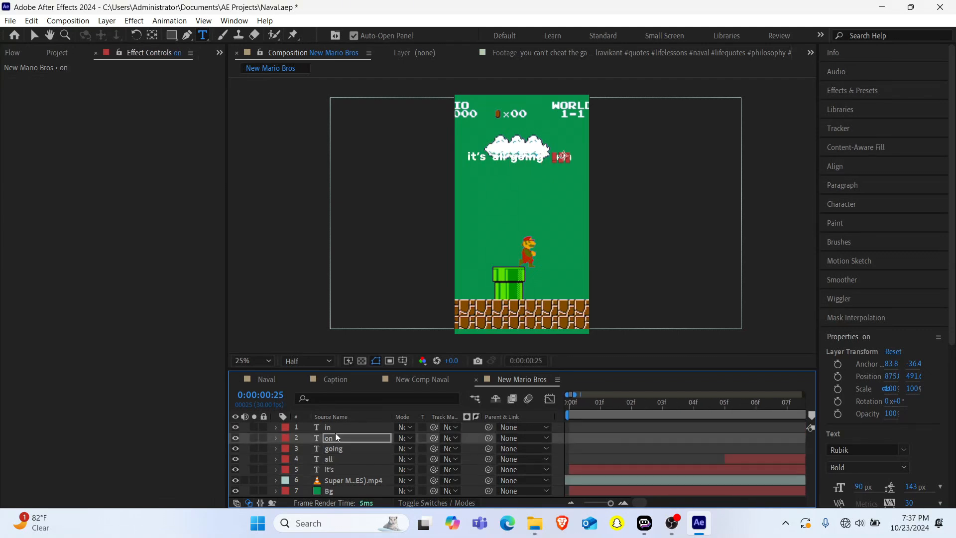
key(Left)
key(Left)
key(Left)
key(Left)
key(Left)
key(Left)
key(Left)
key(Left)
key(Left)
key(Left)
key(Left)
key(Left)
key(Left)
key(Left)
key(Left)
key(Left)
Step: Lower the caption words "it's", "all", "going" and "on" onto one line beneath the cloud
click(324, 470)
key(Down)
key(Down)
key(Down)
key(Down)
key(Down)
key(Down)
key(Down)
key(Down)
key(Down)
key(Down)
click(328, 460)
key(Down)
key(Down)
key(Down)
key(Down)
key(Down)
key(Down)
key(Down)
key(Down)
key(Down)
key(Down)
click(330, 470)
click(336, 448)
click(340, 439)
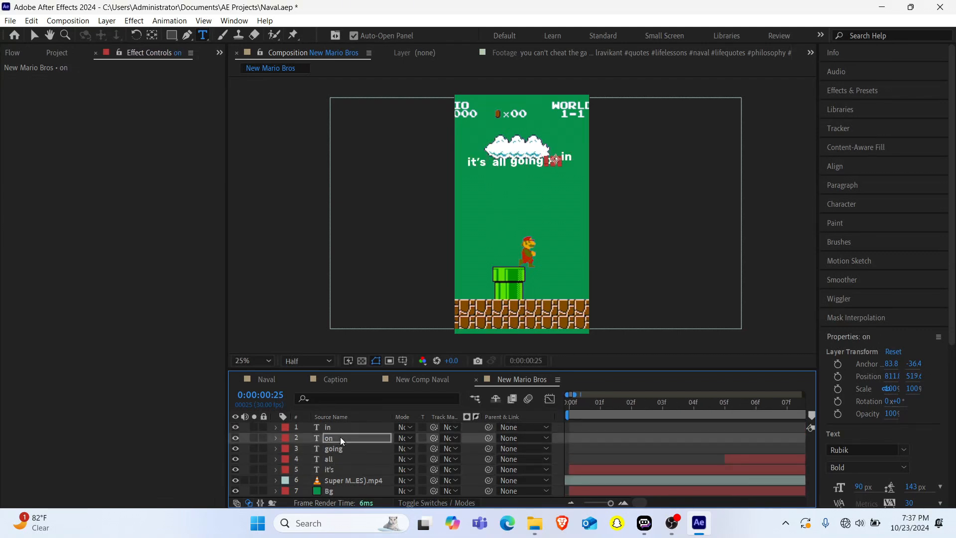
Step: Lower the word "in" to the same line and align the height and spacing of the other caption words
click(329, 428)
key(Down)
key(Down)
key(Down)
key(Down)
key(Down)
key(Down)
key(Down)
key(Down)
click(327, 439)
click(326, 449)
click(329, 428)
click(332, 460)
click(333, 449)
click(335, 439)
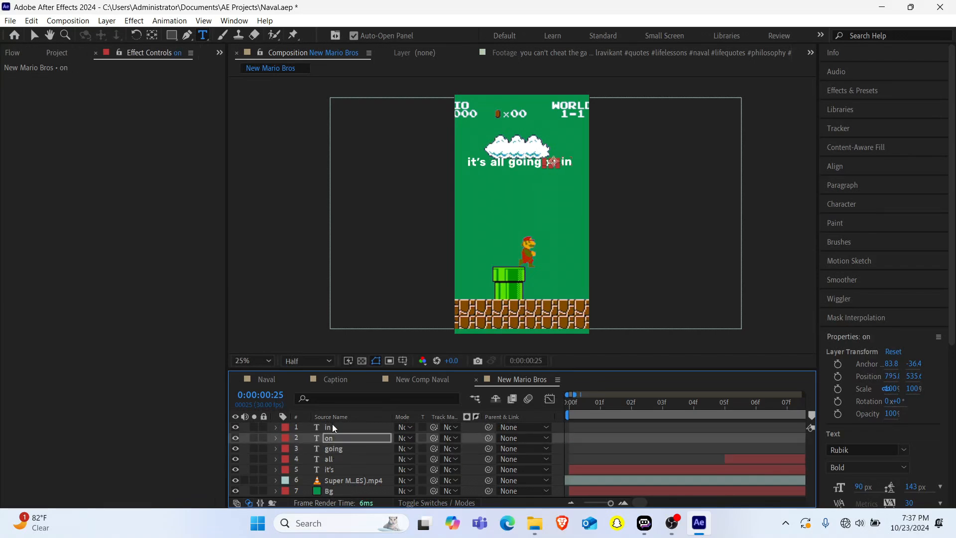
Step: Nudge the words "in" and "on" slightly right to even out the caption spacing, checking the line at 0:00:01:04
click(332, 426)
click(331, 469)
scroll(582, 438, down, 5)
drag(586, 405, 605, 389)
click(331, 428)
key(Right)
key(Right)
click(331, 439)
key(Right)
key(Right)
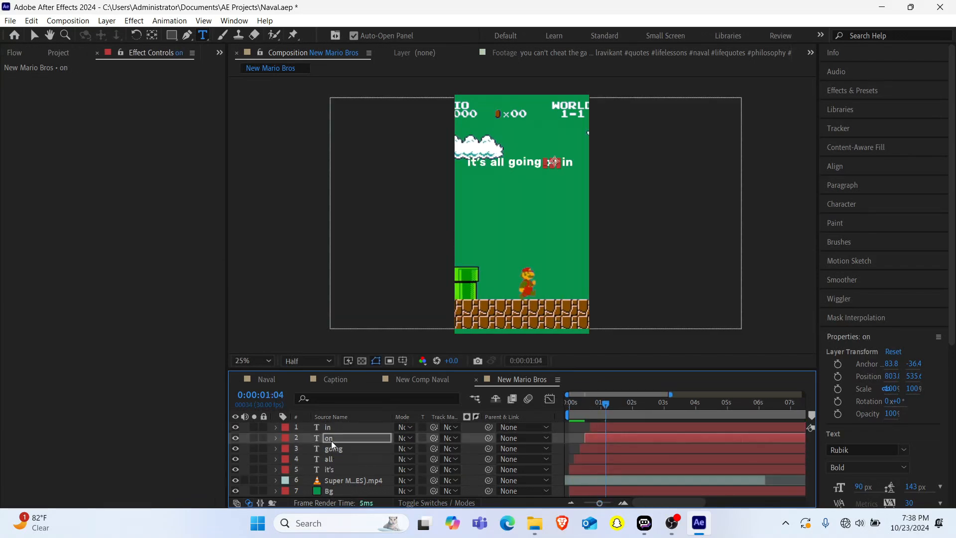
Step: Apply the Bottom variant of an Animation Composer Position text transition as the In animation on all five caption layers
click(598, 470)
shift+click(599, 428)
key(Home)
click(220, 51)
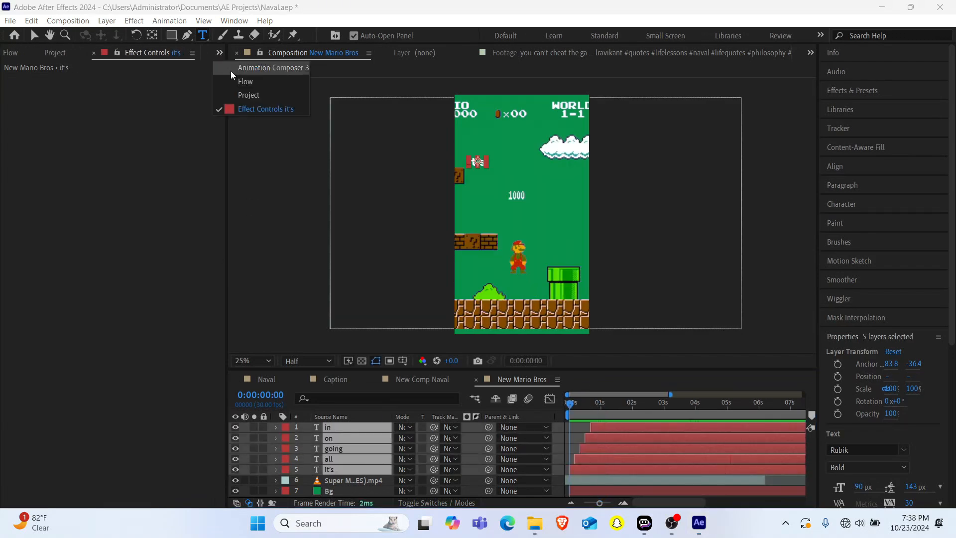
click(256, 67)
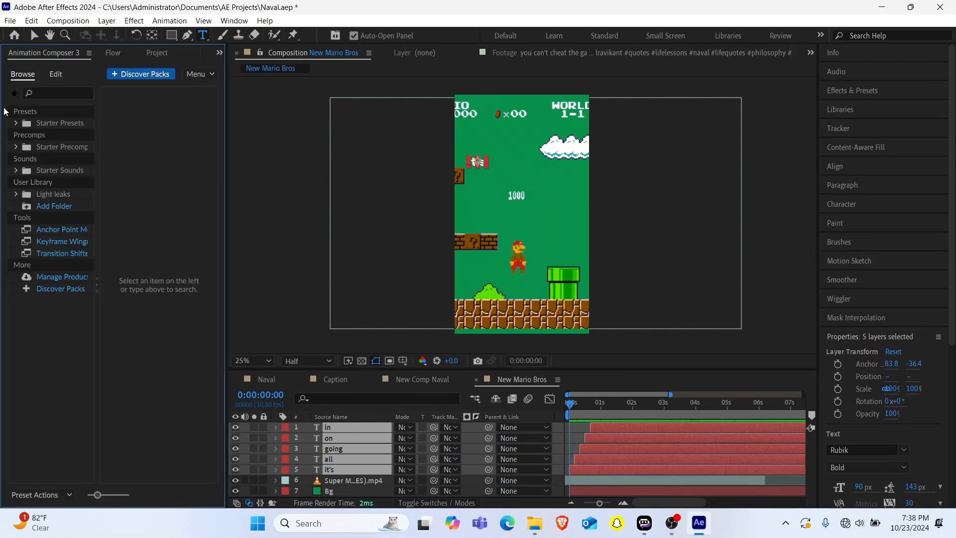
click(16, 124)
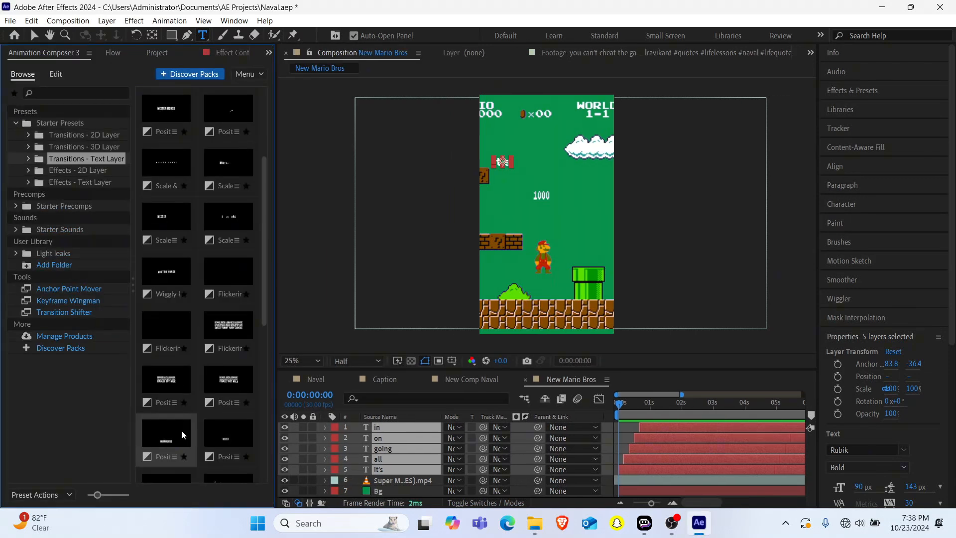
click(182, 431)
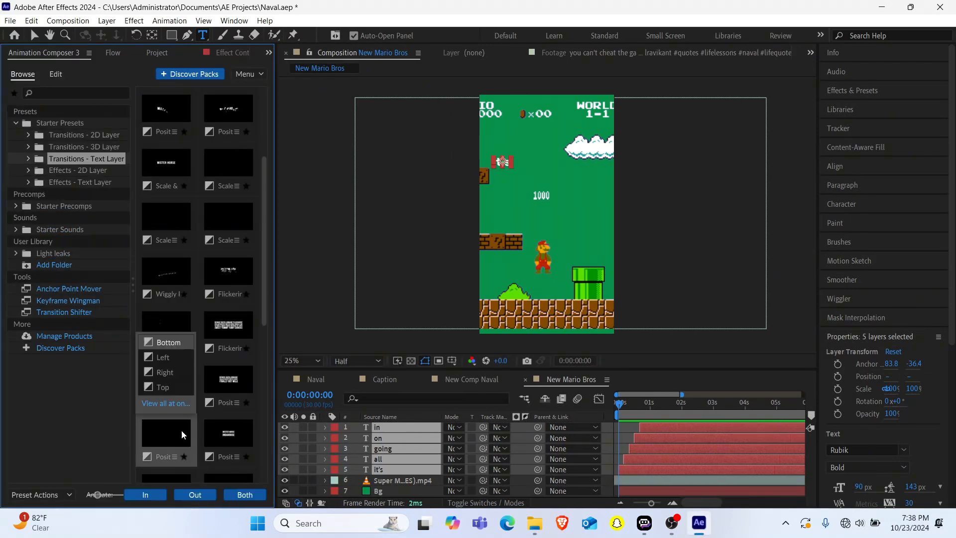
click(154, 496)
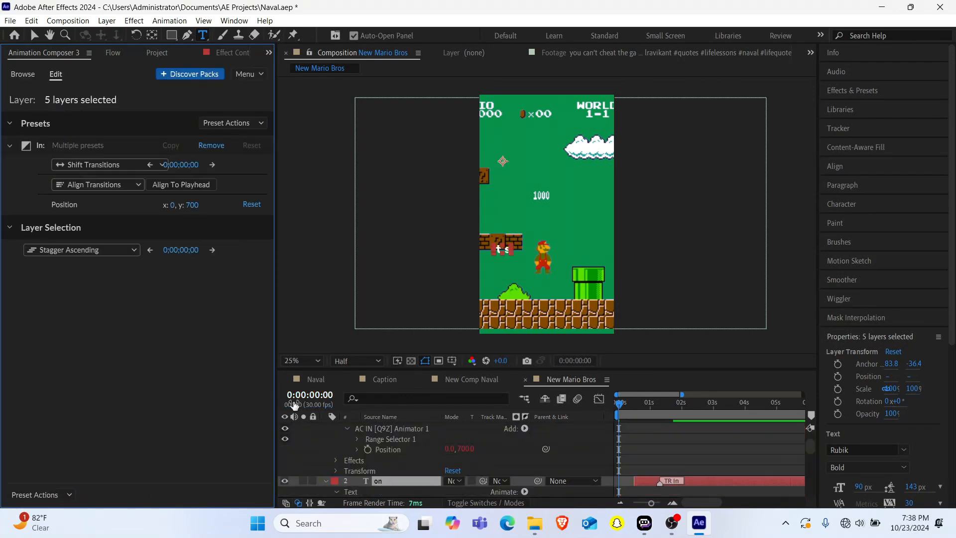
Step: Set the In transition's vertical Position offset to 50 for the five caption layers
click(191, 205)
text(20)
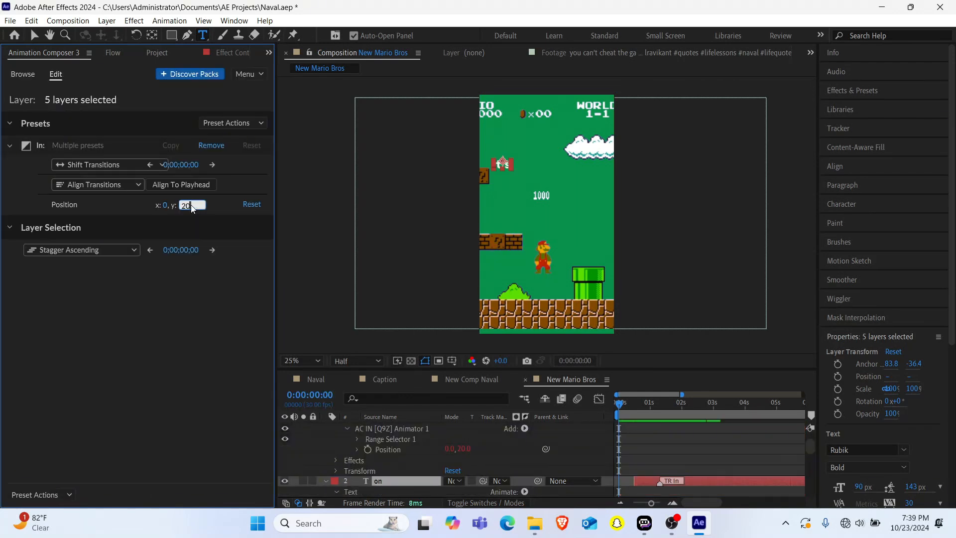
text(50)
key(Return)
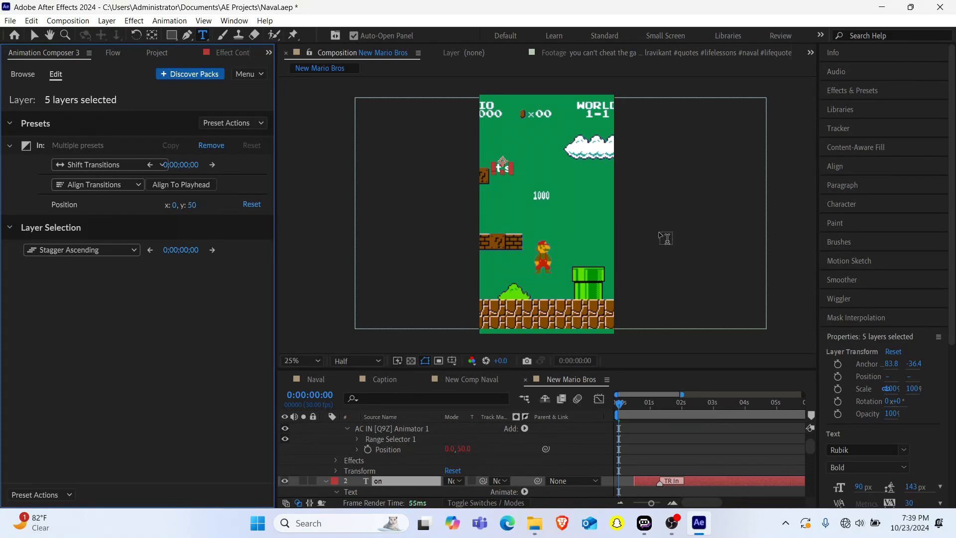
Step: Preview the animated caption words in New Mario Bros and compare them with the finished sequence in the Naval and Caption compositions
key(space)
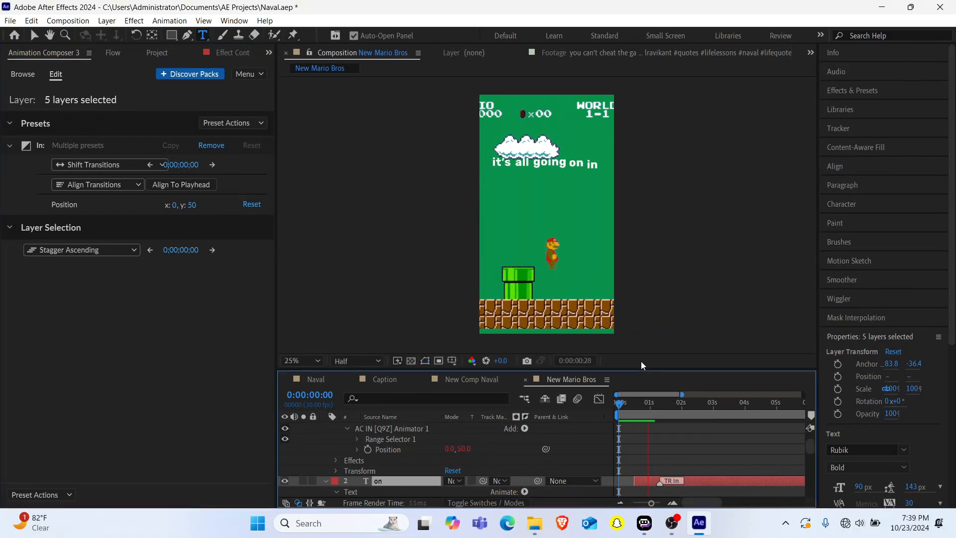
key(space)
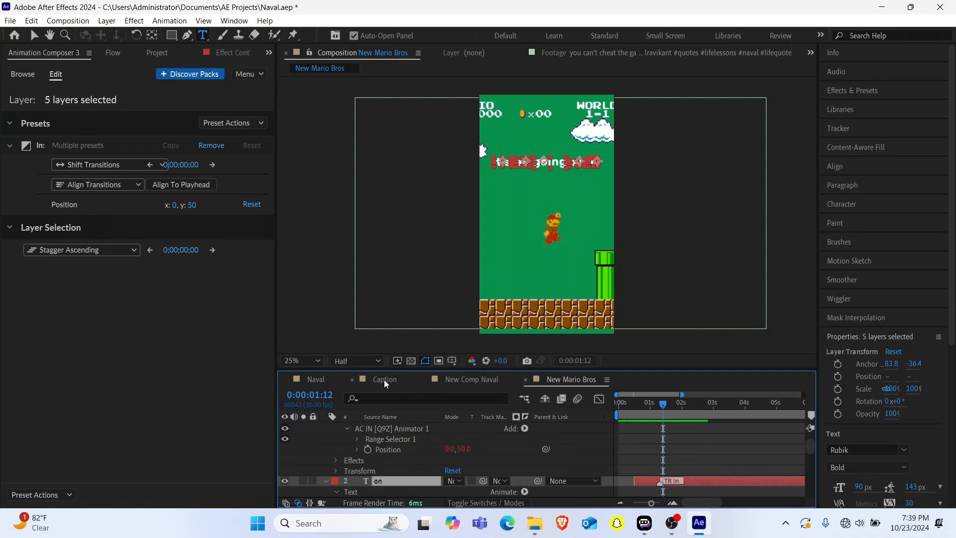
click(321, 380)
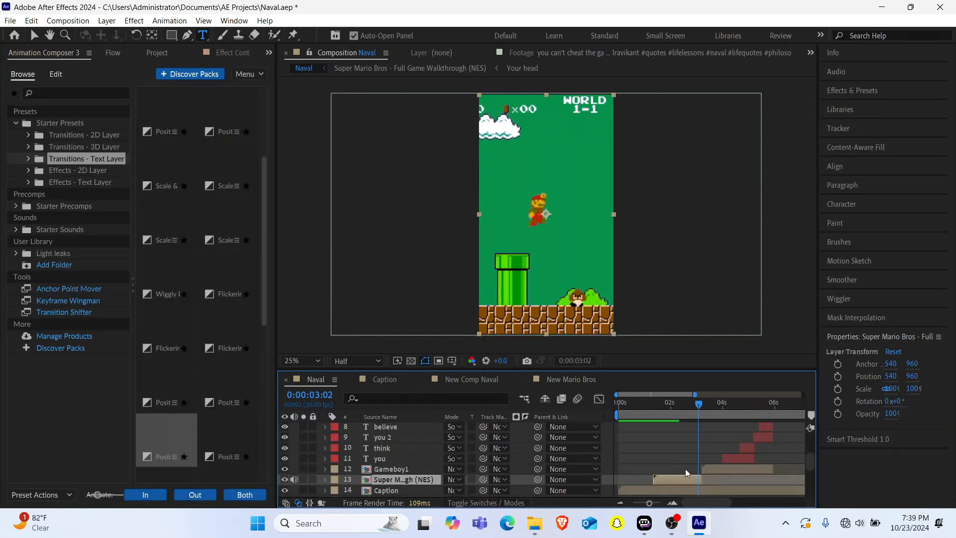
click(647, 411)
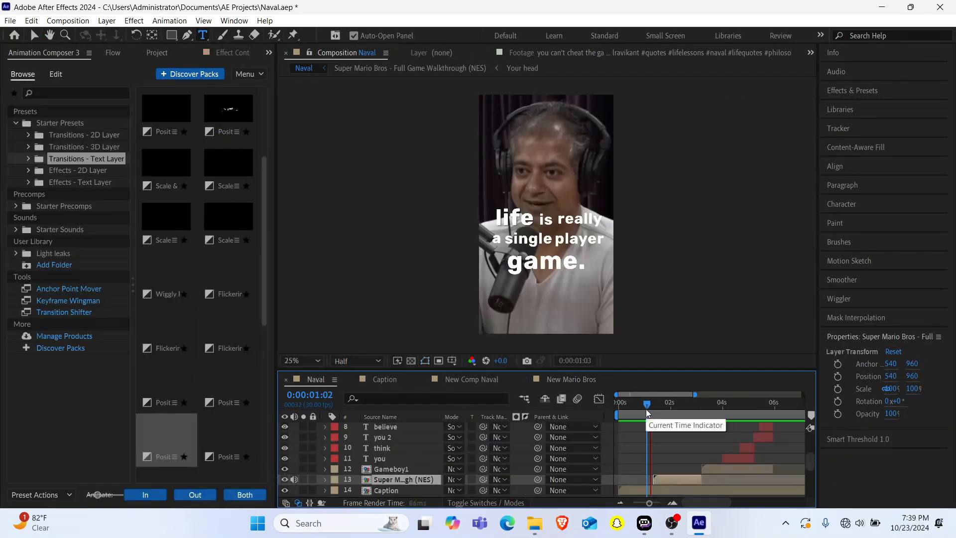
key(space)
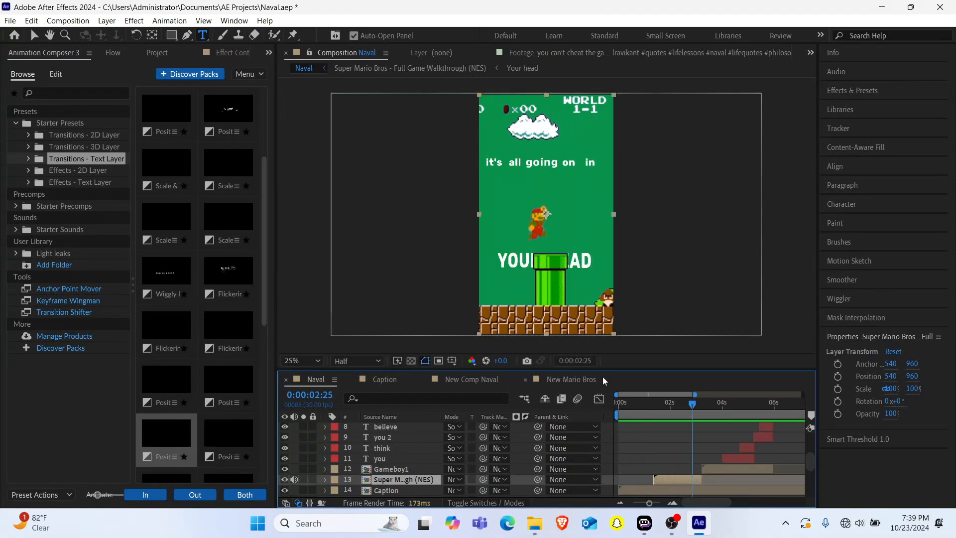
click(381, 381)
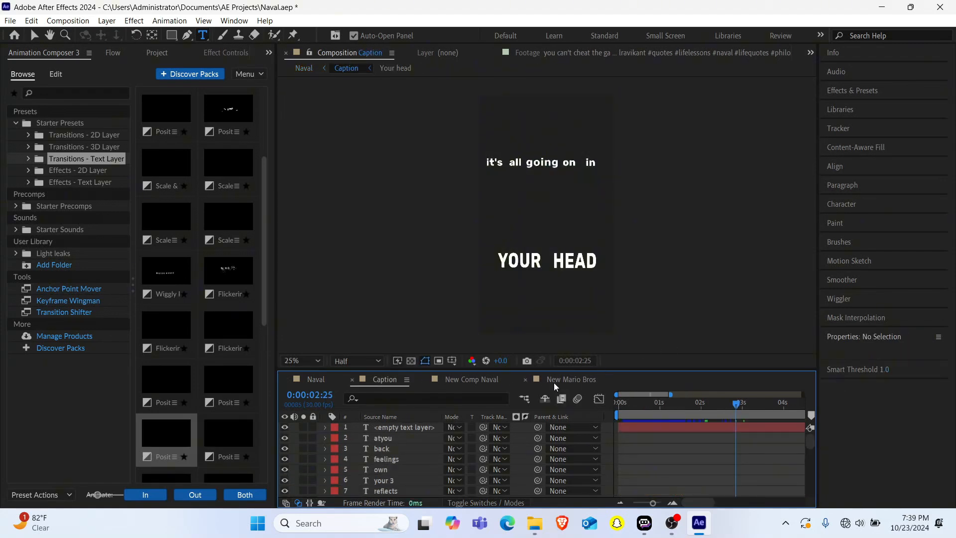
click(570, 383)
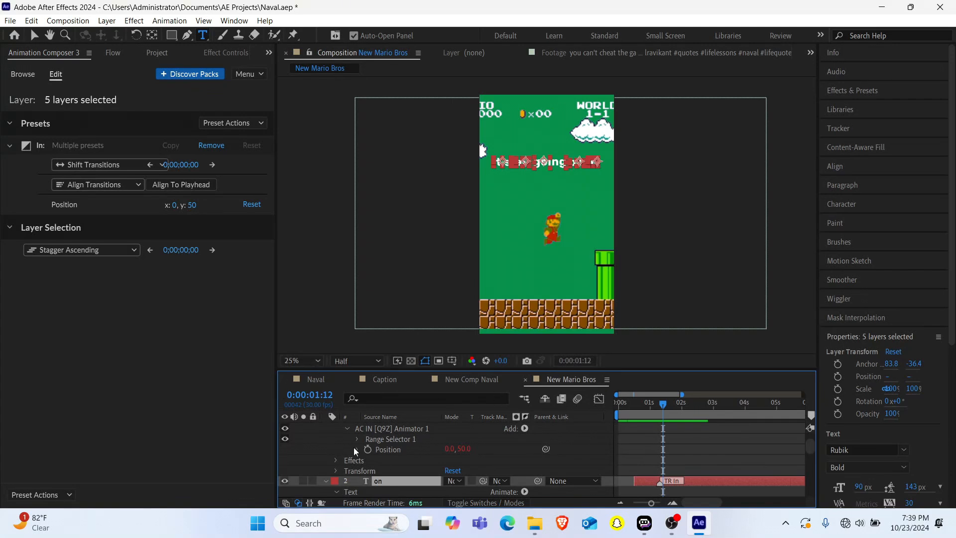
Step: Duplicate the "in" caption layer starting at 0:00:01:00 and change the copy's text to "your"
scroll(356, 451, up, 2)
click(325, 428)
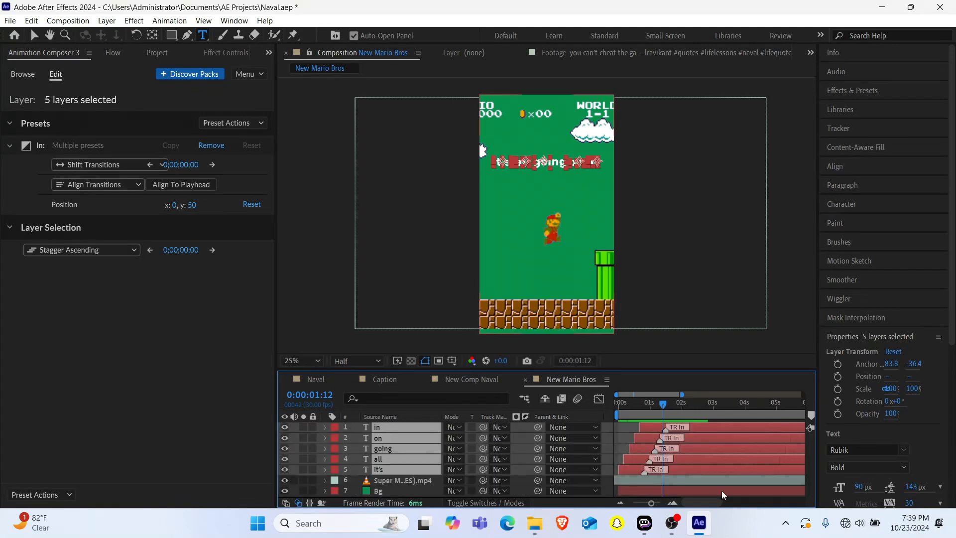
click(626, 443)
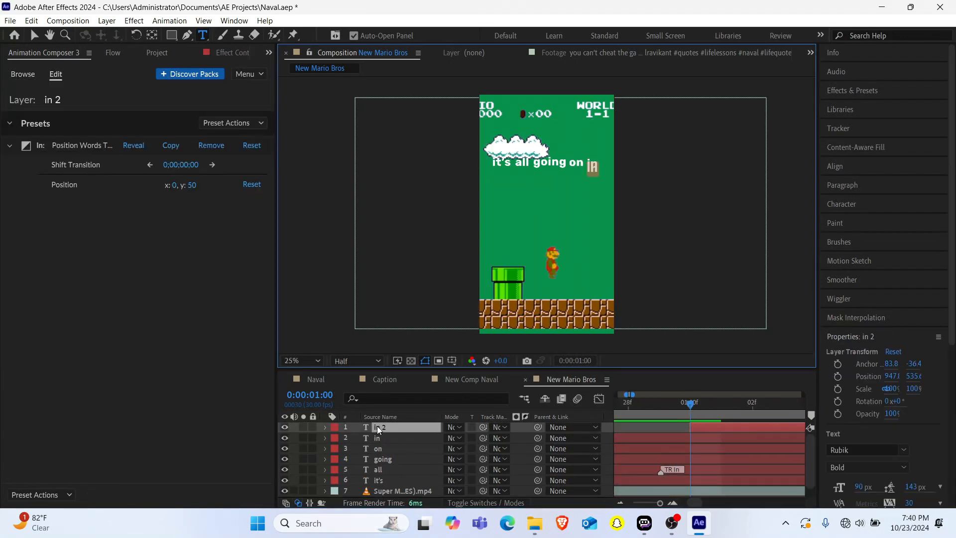
text(your)
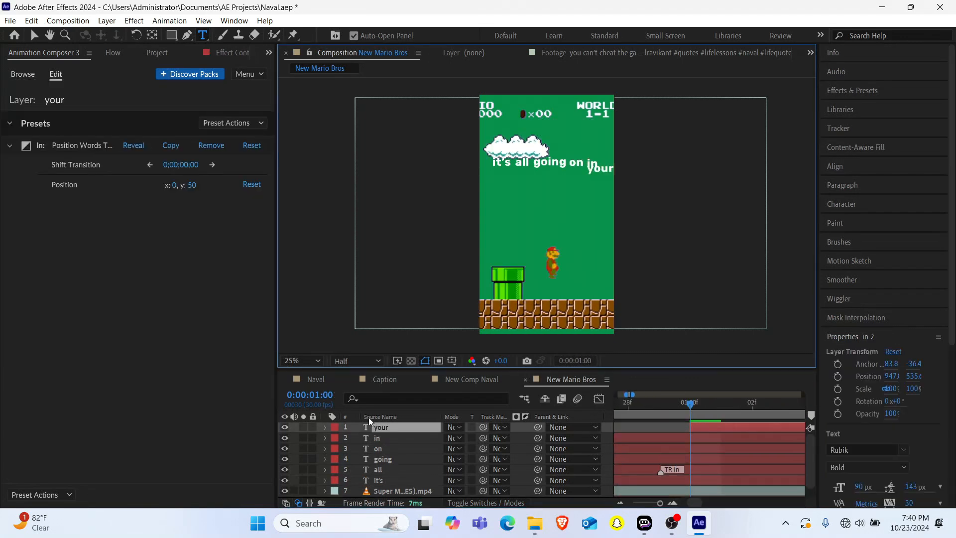
Step: Place "YOUR" low in the frame above the ground, stretched to about 168% height, and set its font size to 120 px
click(382, 428)
key(v)
drag(607, 167, 512, 259)
drag(508, 265, 508, 272)
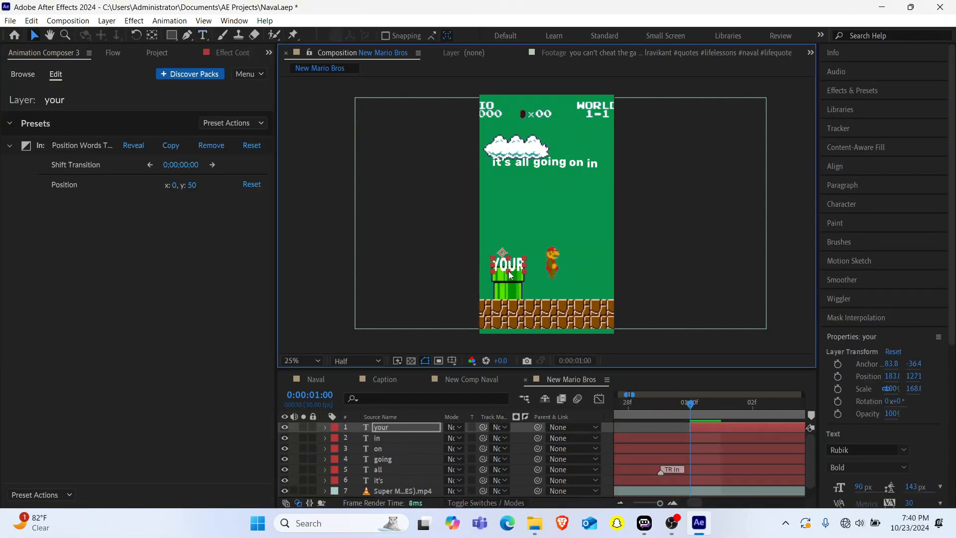
double_click(508, 265)
click(865, 486)
text(120)
key(Return)
Step: Duplicate the "your" layer, trim the copy to start at 0:00:01:05, and change its text to "head"
drag(665, 404, 766, 425)
key(ctrl+d)
key(alt+[)
double_click(377, 432)
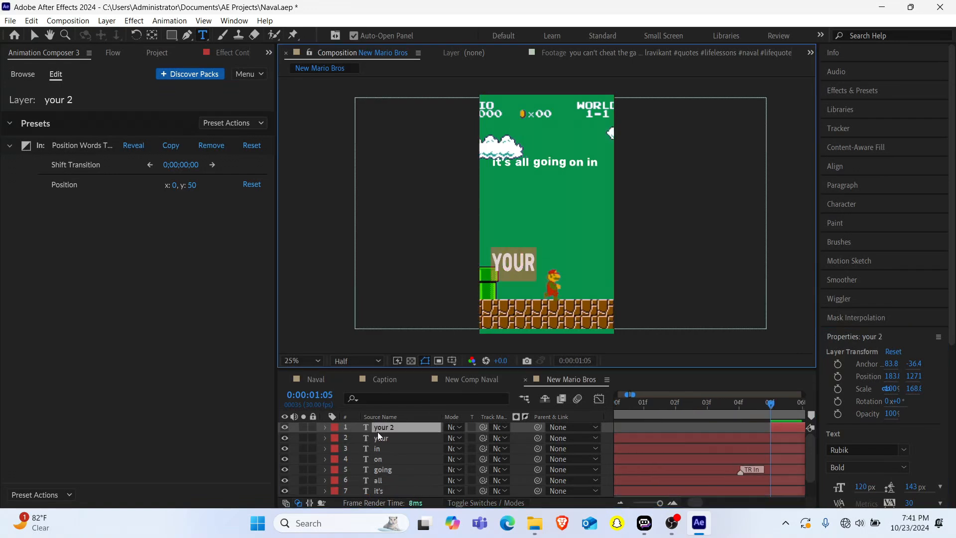
text(head)
Step: Shift the word "HEAD" horizontally until it sits directly after "YOUR" on the same line
click(382, 429)
key(shift+Right)
key(shift+Right)
key(shift+Right)
key(shift+Right)
key(shift+Right)
key(shift+Right)
key(shift+Right)
key(shift+Right)
key(shift+Right)
key(Left)
Step: Move the "head" and "your" layers beneath the Super Mario footage, just above the Bg layer
click(384, 438)
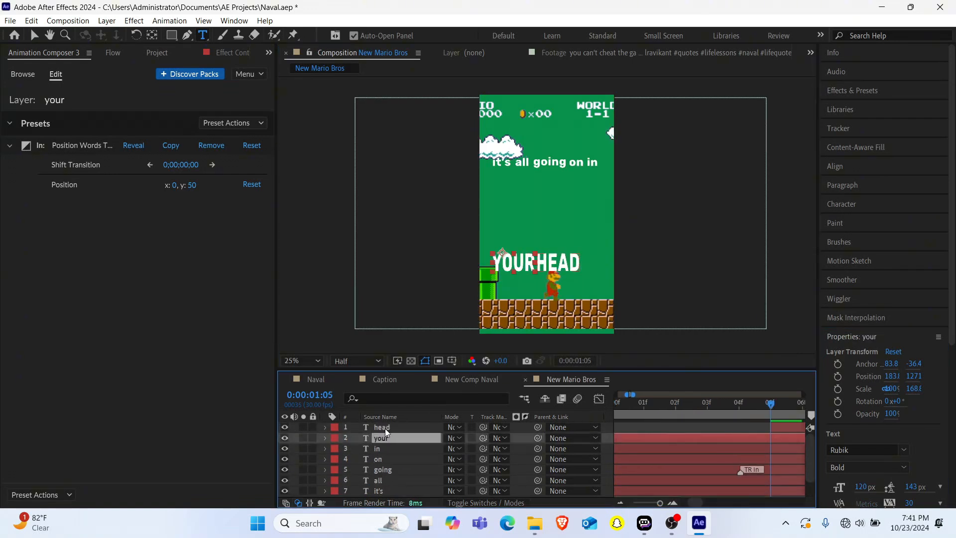
shift+click(385, 428)
drag(383, 436, 382, 492)
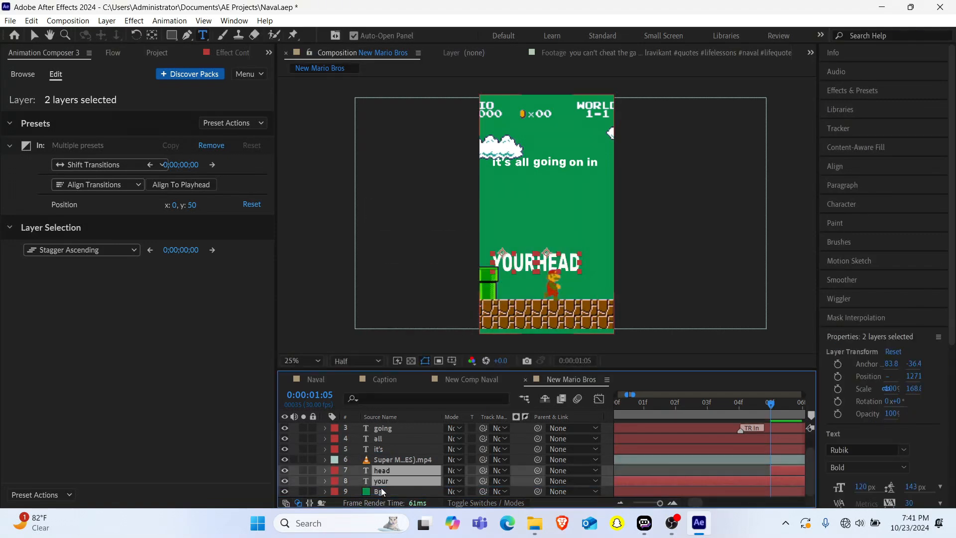
scroll(704, 454, right, 5)
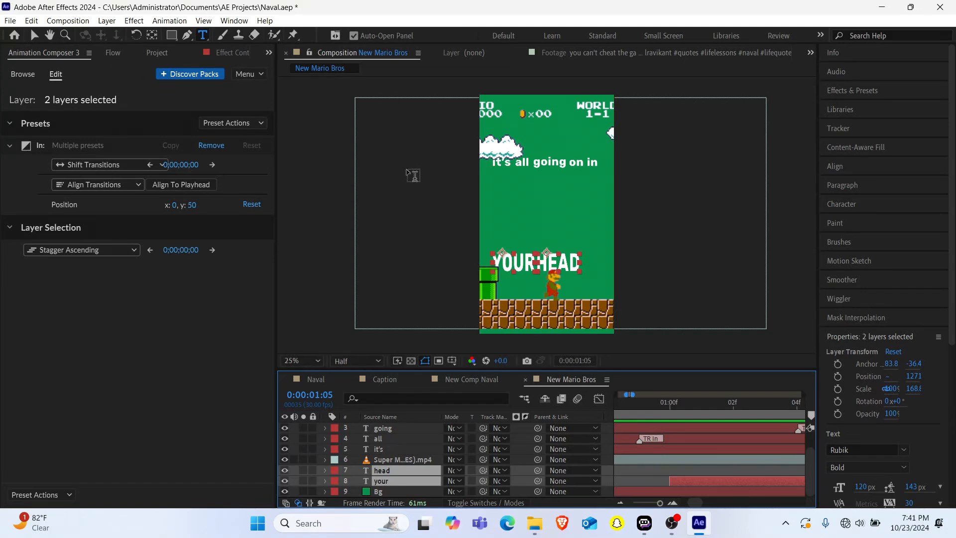
Step: Review the Linear Color Key effect on the Super Mario footage layer
click(401, 458)
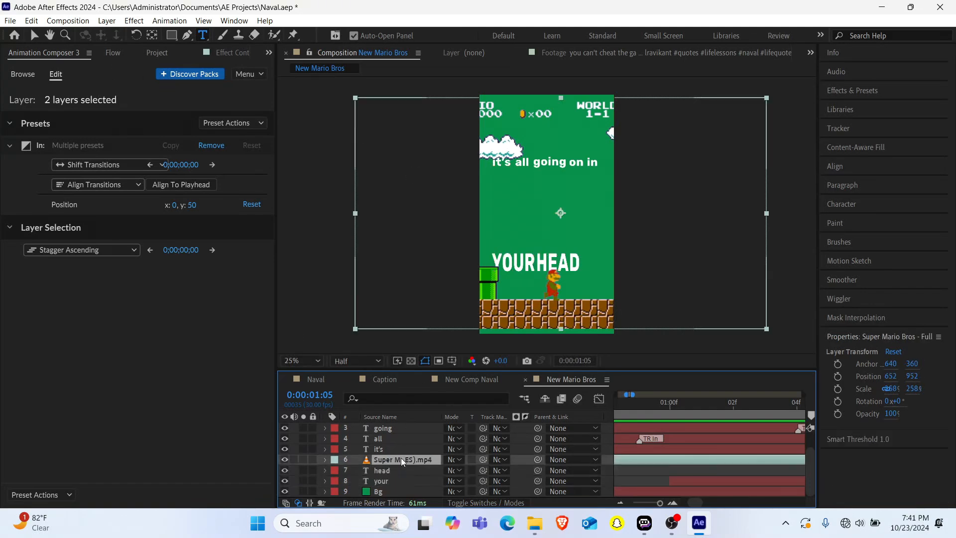
click(118, 52)
click(159, 52)
click(233, 53)
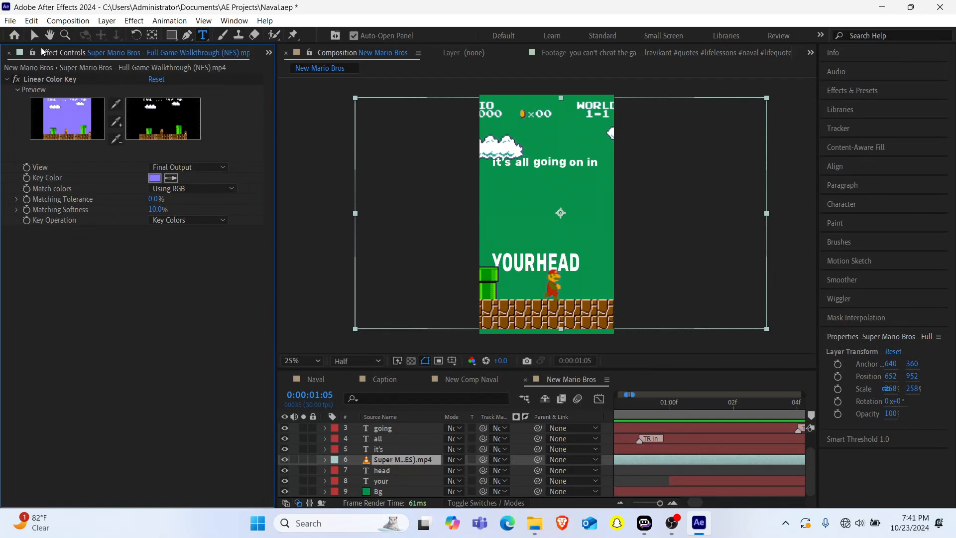
click(269, 52)
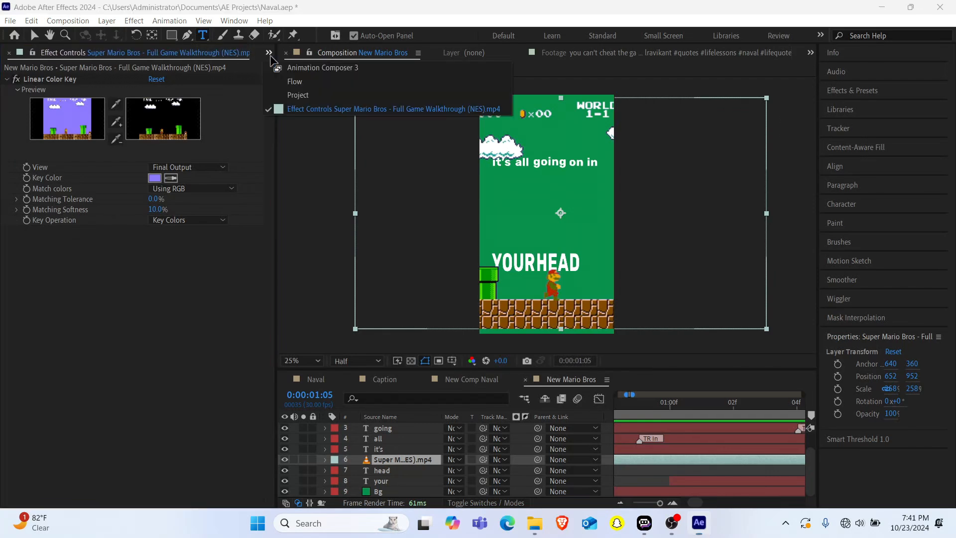
click(298, 95)
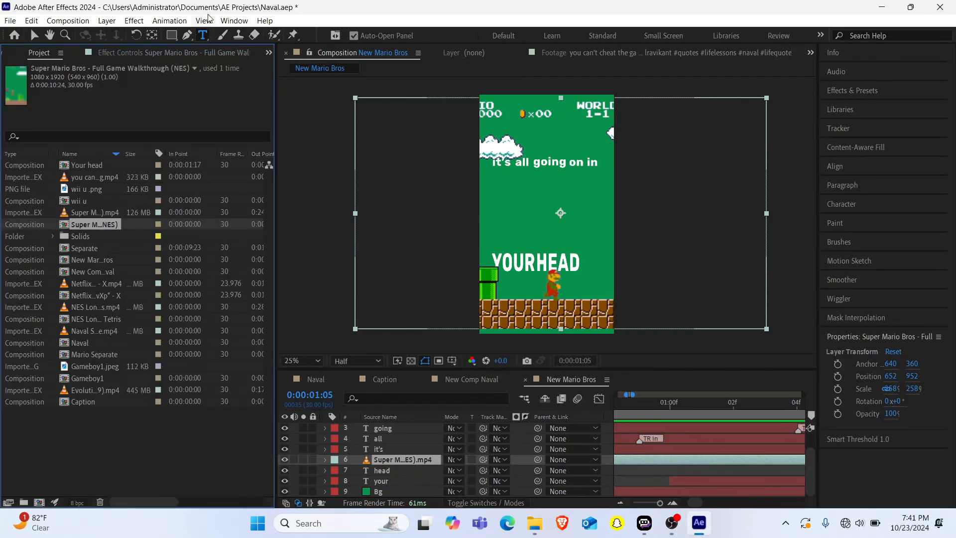
Step: Replace the In transition on "head" with a Position Words Together preset that brings the word in from the right
click(269, 53)
click(298, 63)
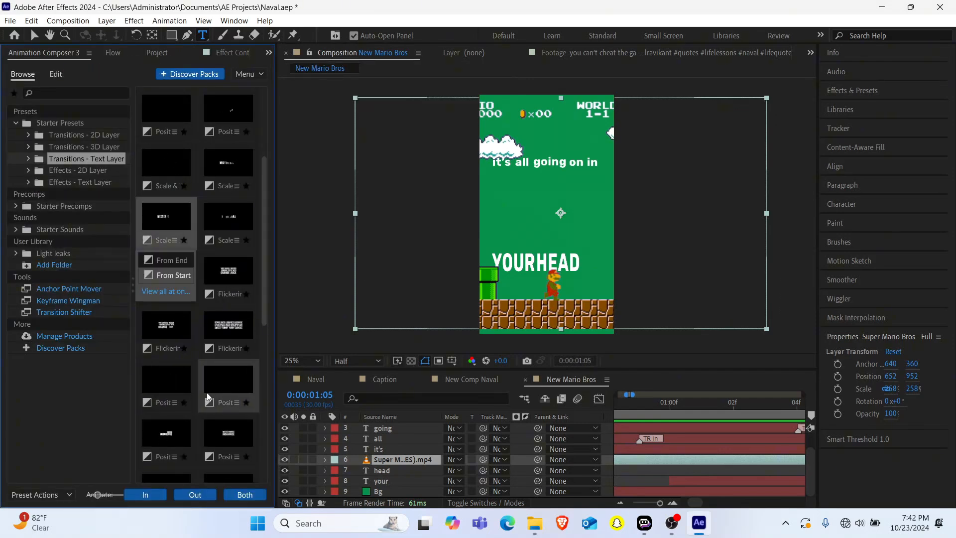
scroll(173, 429, down, 2)
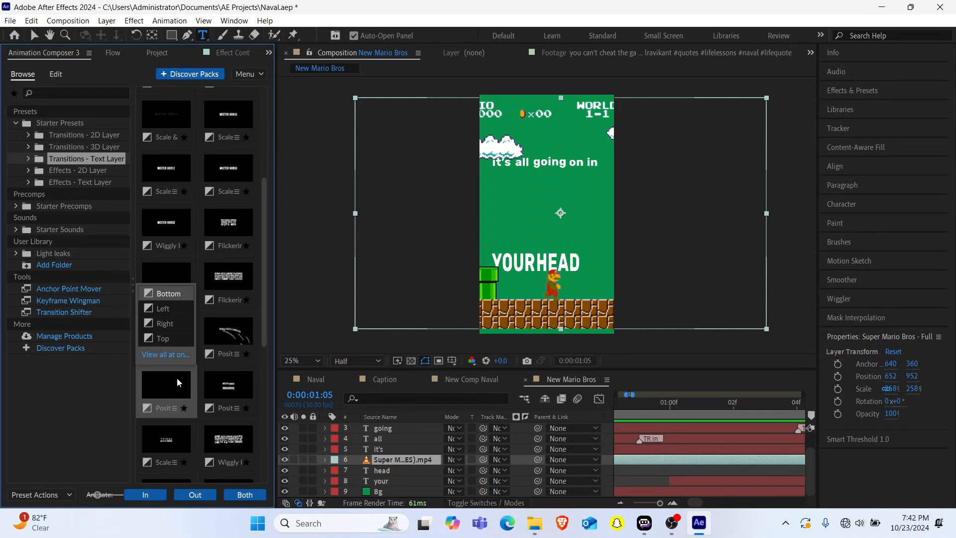
scroll(172, 388, down, 1)
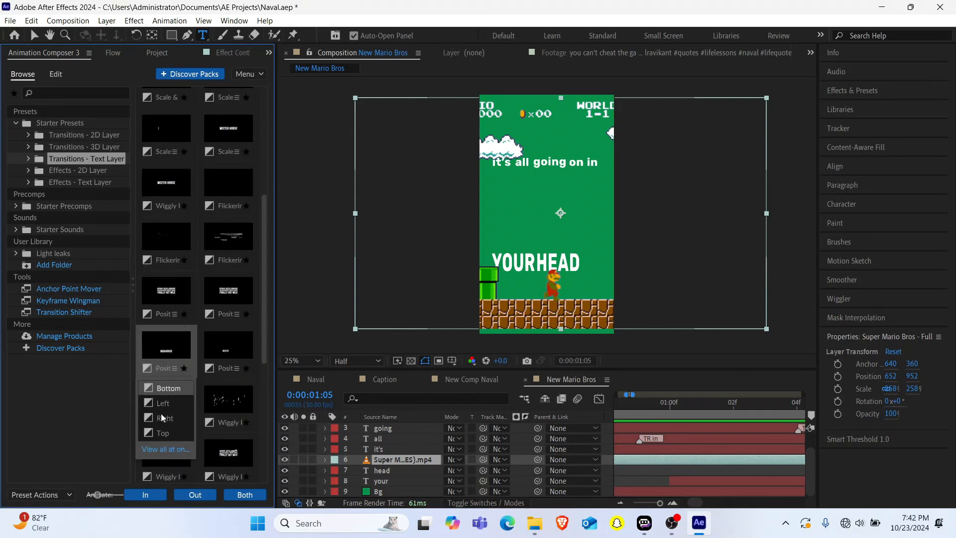
click(384, 470)
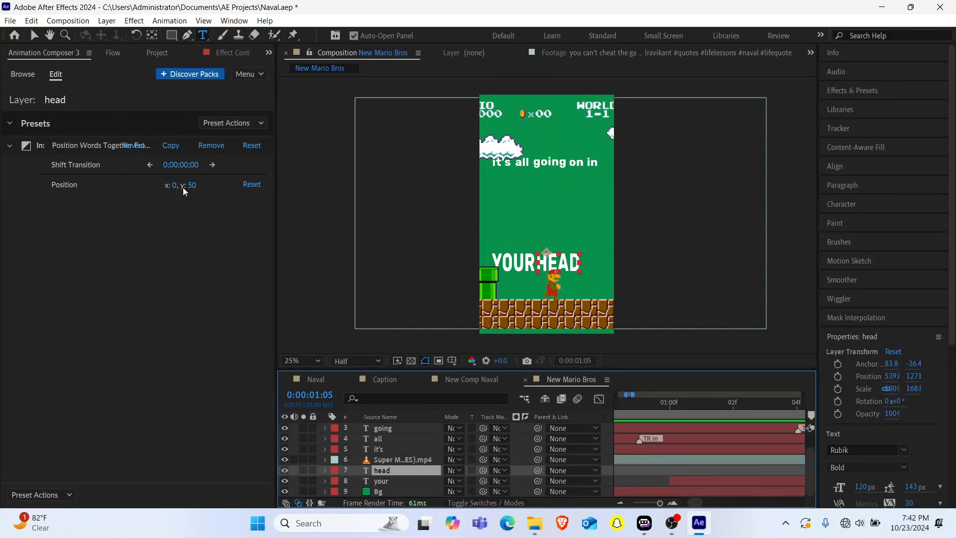
scroll(709, 449, right, 3)
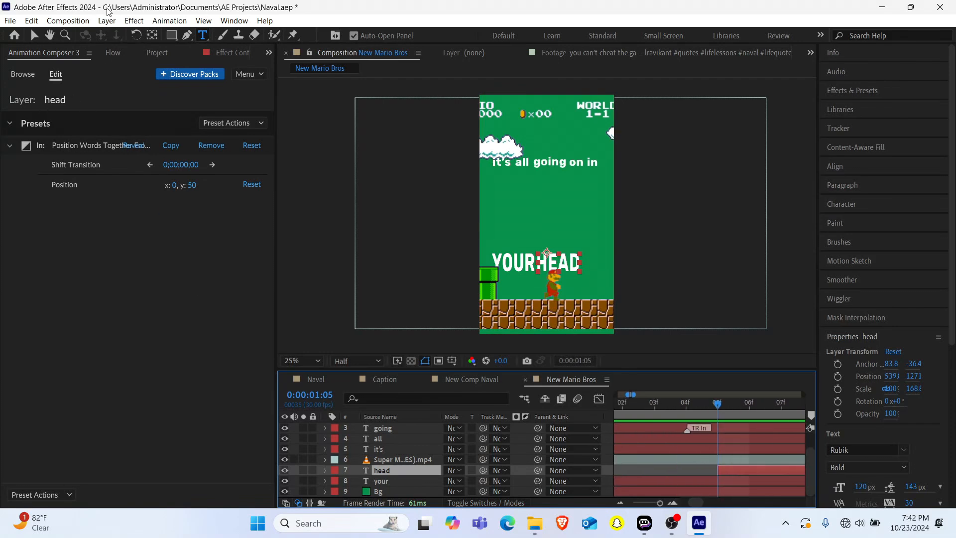
click(210, 145)
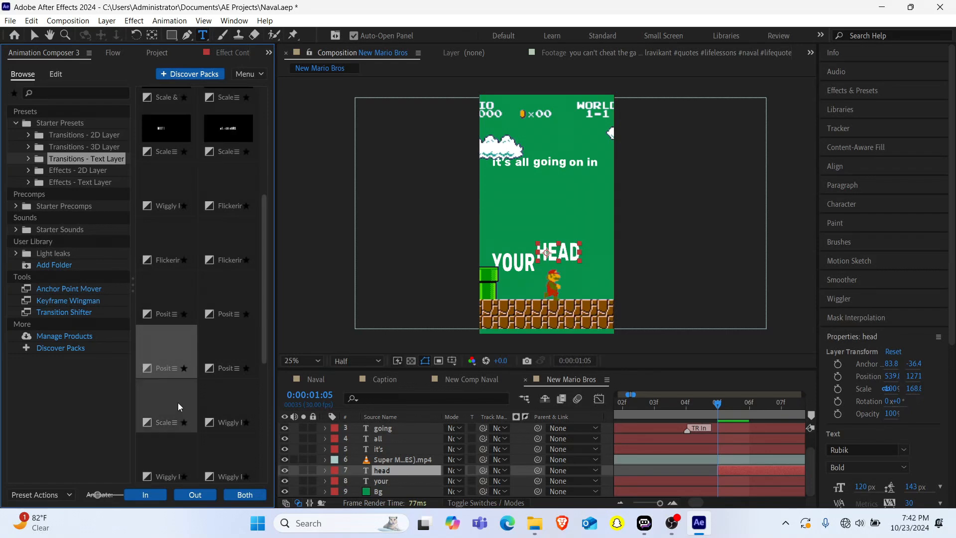
click(174, 368)
click(161, 494)
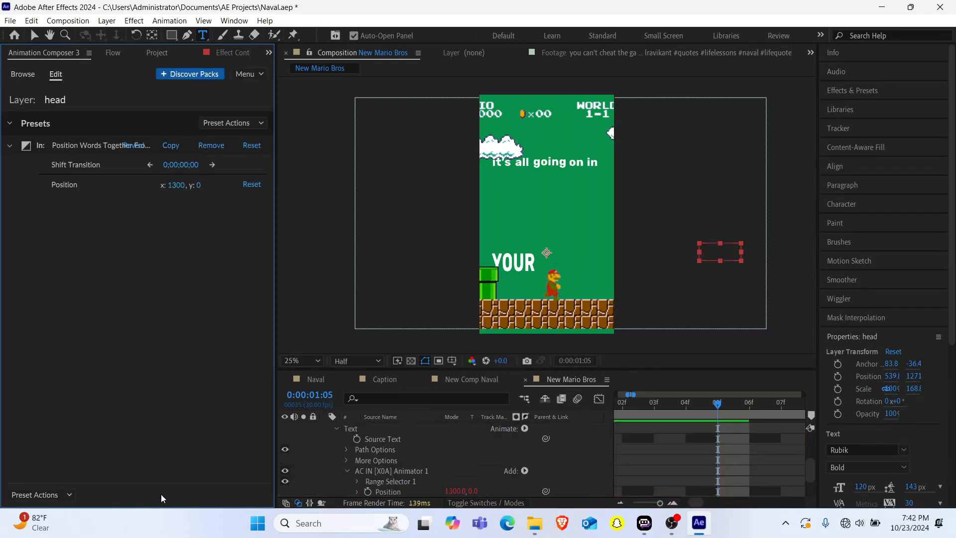
Step: Preview the "YOUR HEAD" entrance from just before it starts and review the caption layers' timing in the timeline
drag(660, 503, 653, 504)
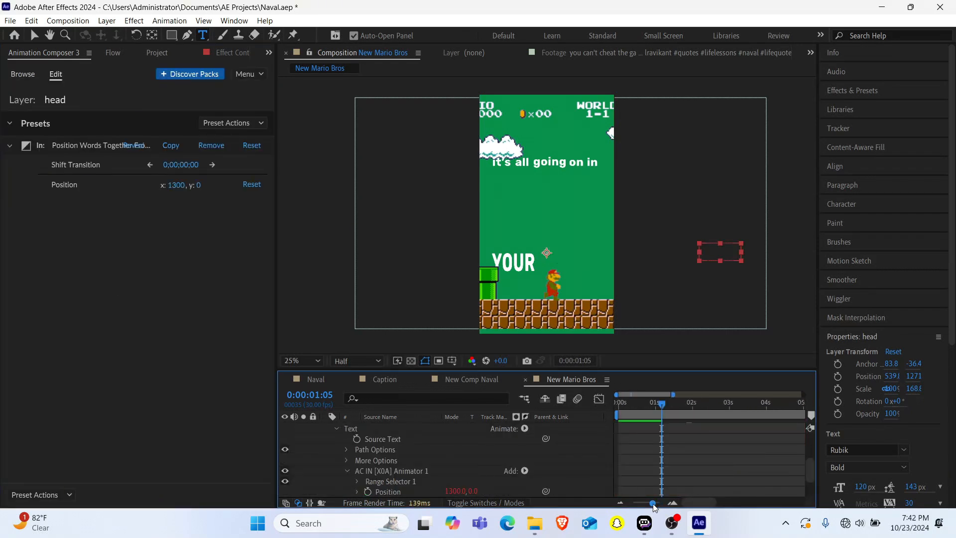
click(649, 411)
key(space)
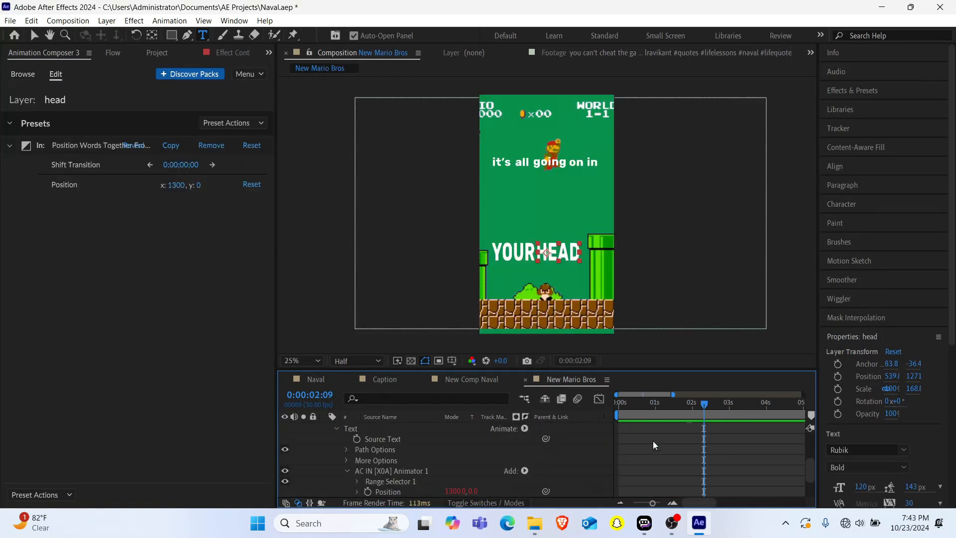
scroll(653, 440, up, 5)
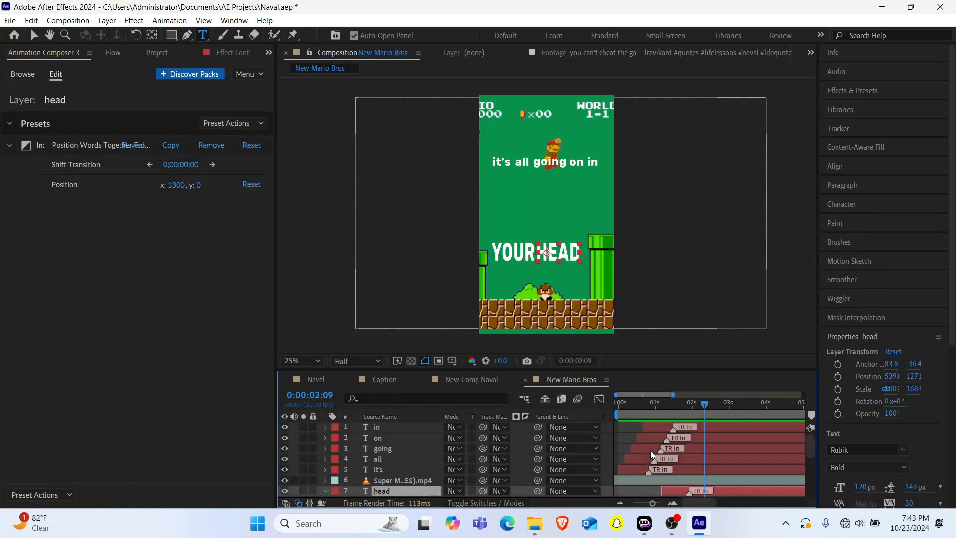
key(ctrl+a)
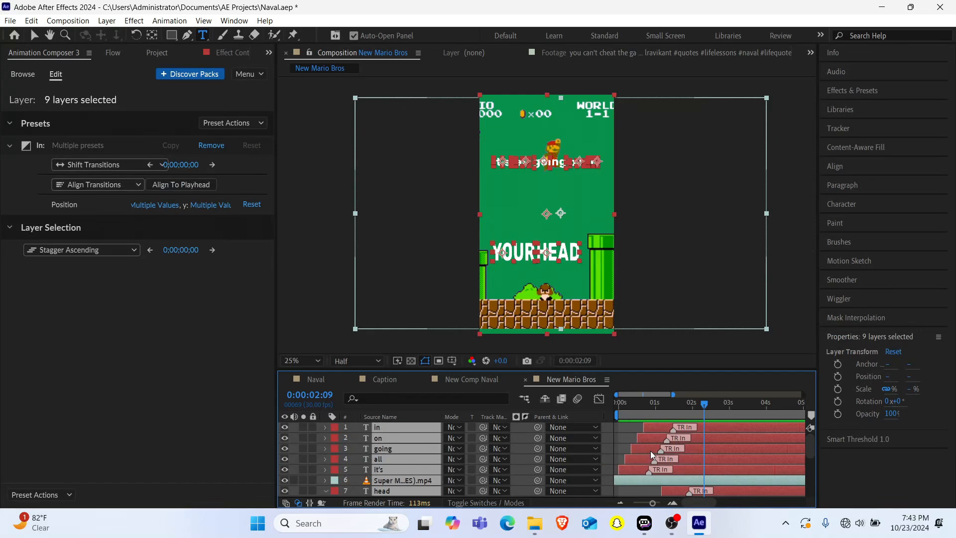
click(632, 492)
scroll(663, 451, down, 2)
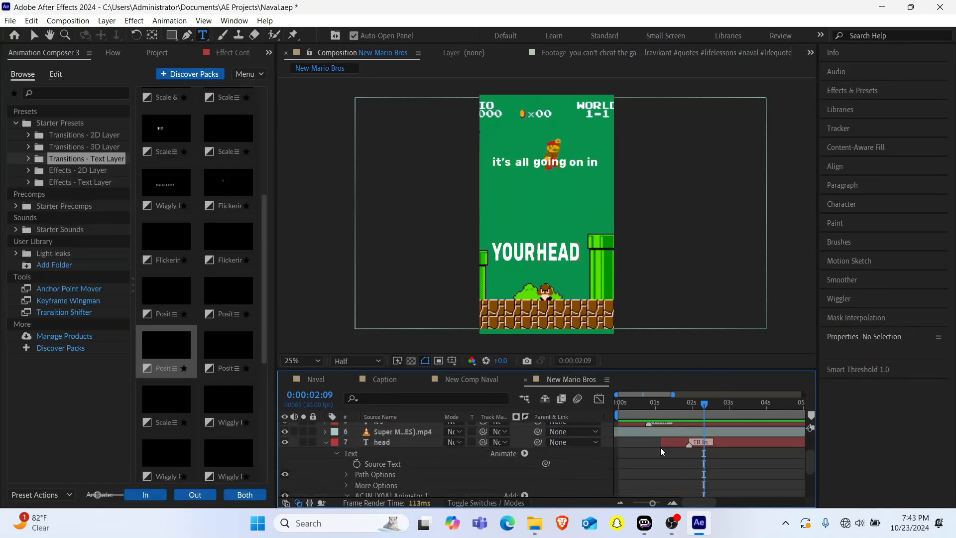
scroll(661, 451, up, 2)
scroll(360, 463, down, 2)
click(327, 452)
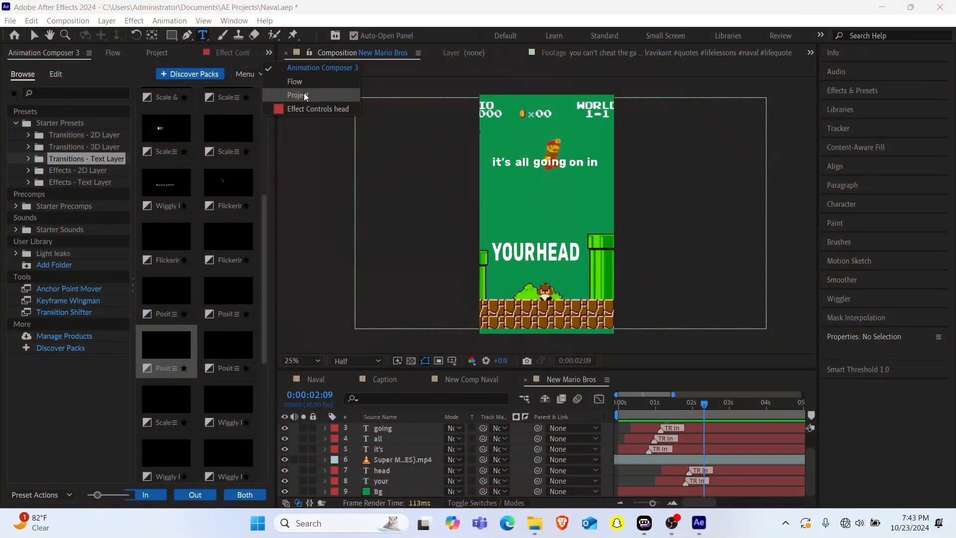
Step: Create a 1080x1920, 30 fps composition named "Whatever Comp"
click(288, 79)
click(40, 503)
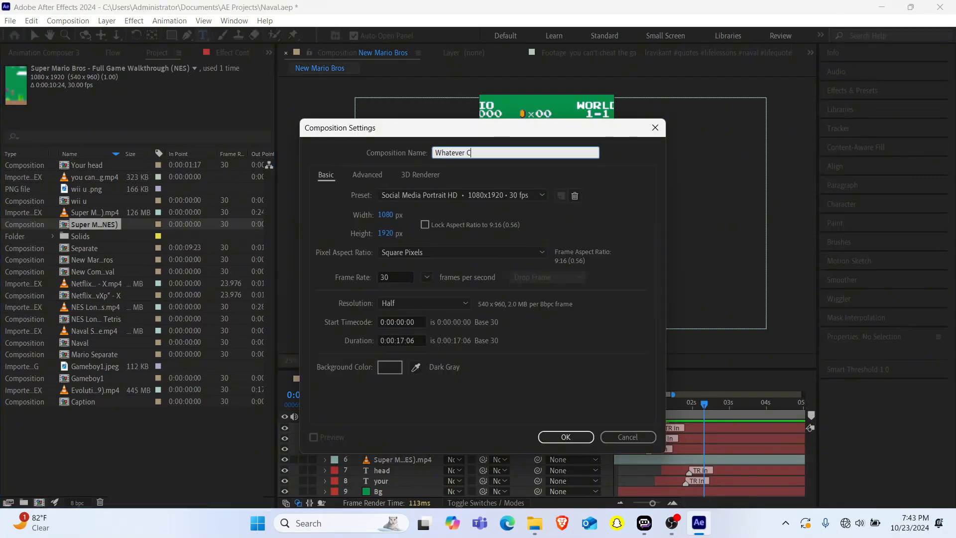
key(Return)
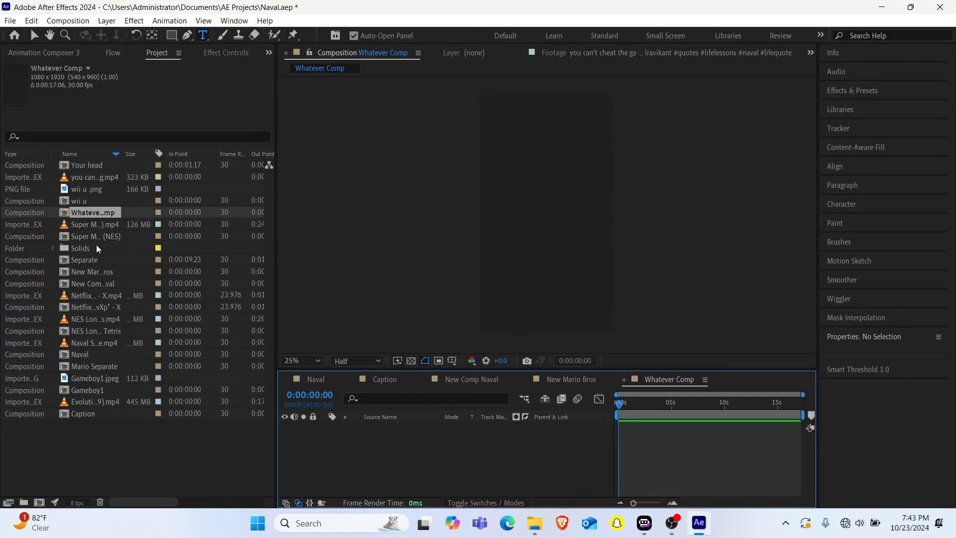
Step: Add Gameboy1.jpeg to Whatever Comp and scale it to 192% so it fills the frame
click(92, 379)
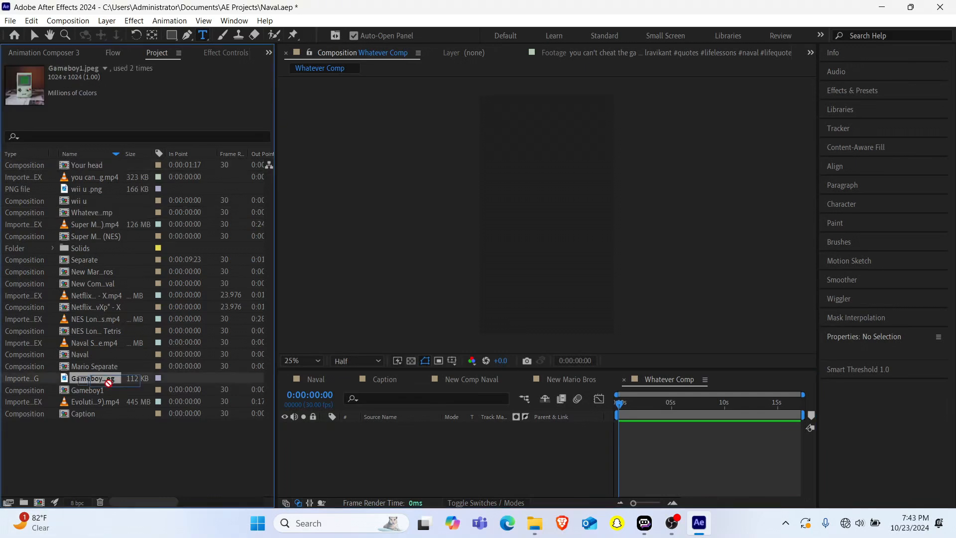
drag(108, 383, 371, 461)
key(s)
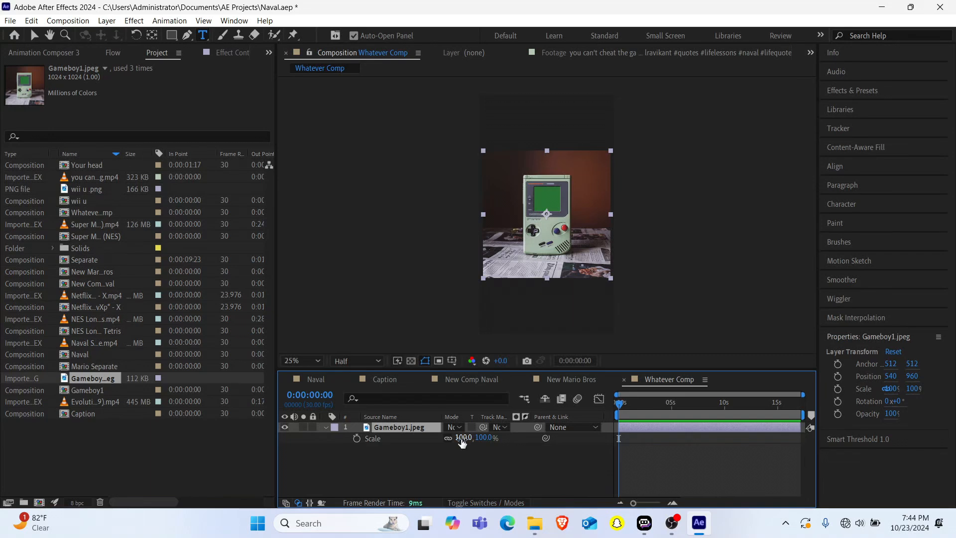
drag(462, 443, 510, 431)
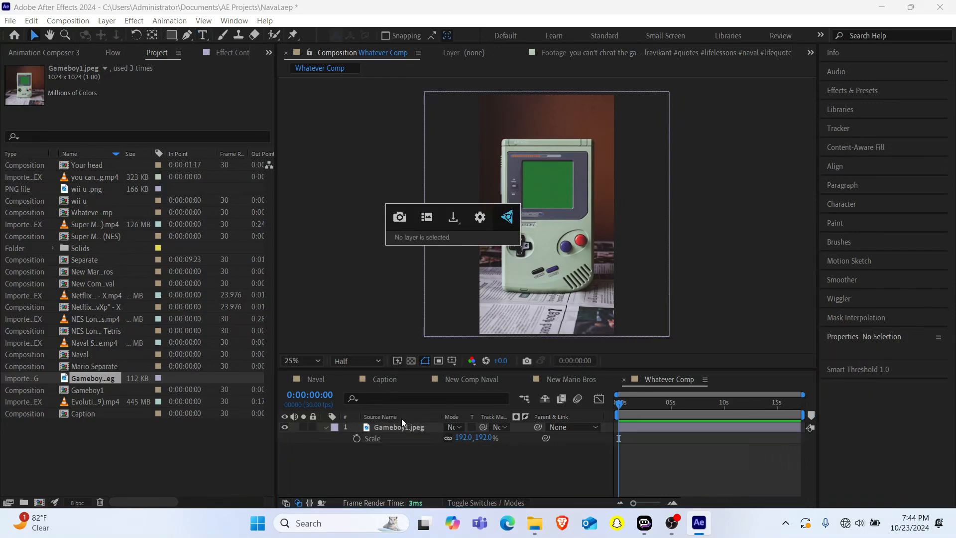
Step: Apply Keylight (1.2) to the Gameboy1.jpeg layer and sample the green display as the Screen Colour
click(402, 426)
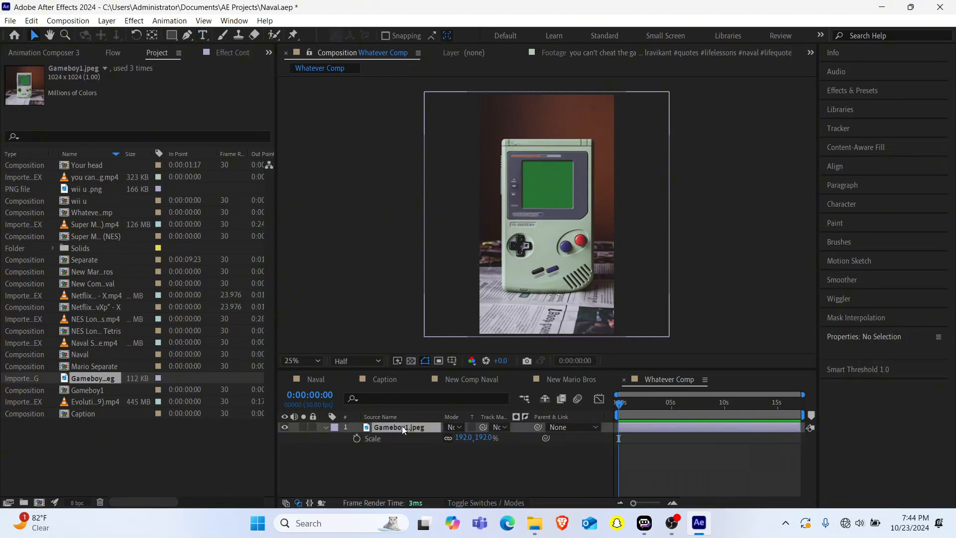
key(ctrl+space)
text(key)
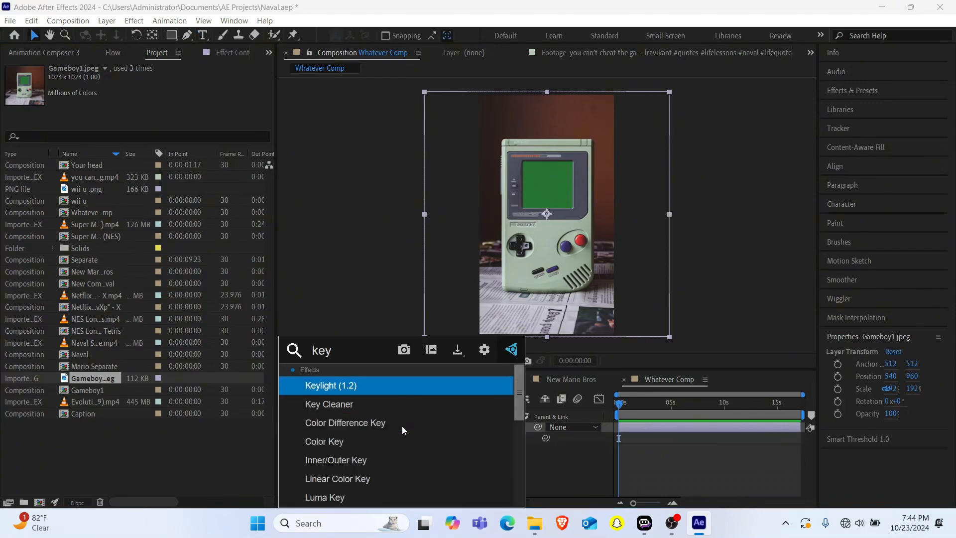
key(Return)
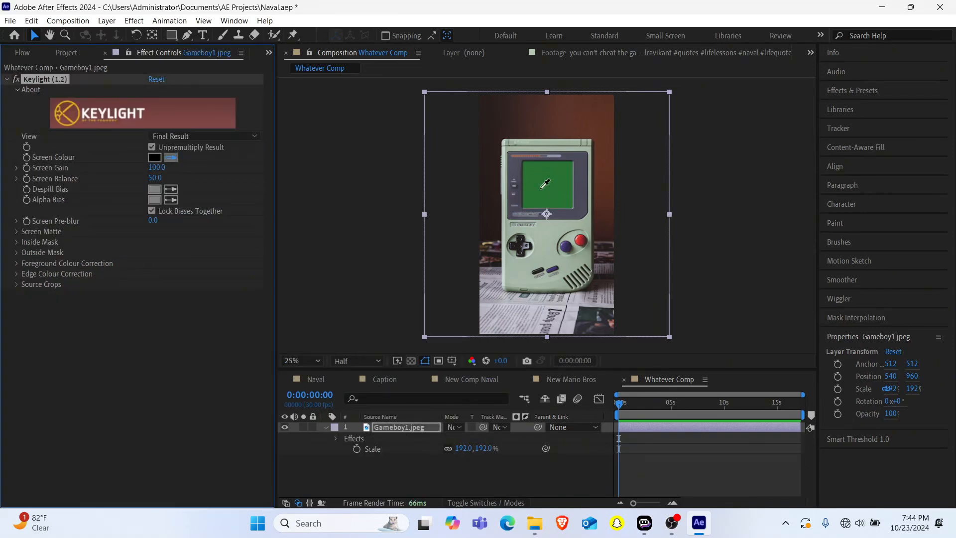
click(543, 187)
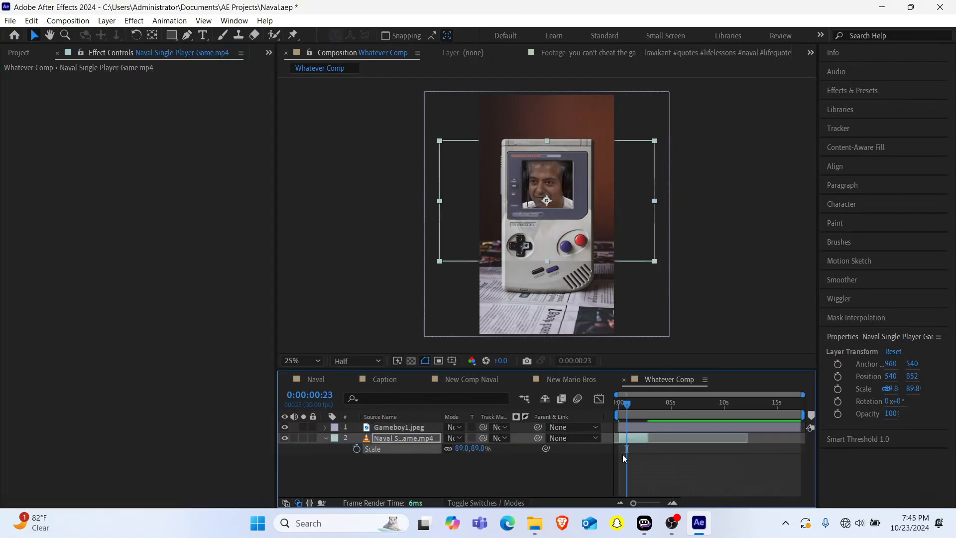
Step: Move the Naval clip to position 532, 864 behind the Game Boy display and preview it from the start
click(626, 405)
drag(562, 211, 562, 217)
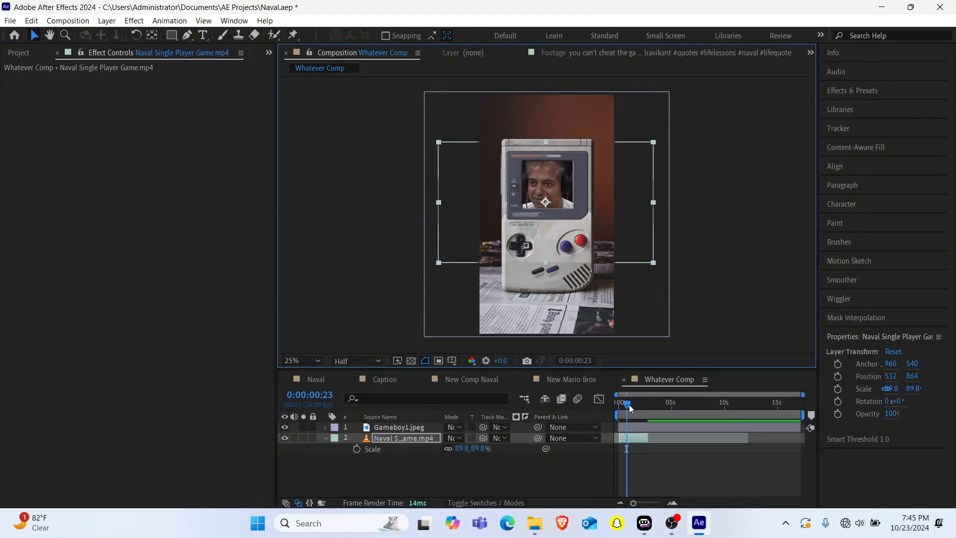
drag(629, 404, 576, 409)
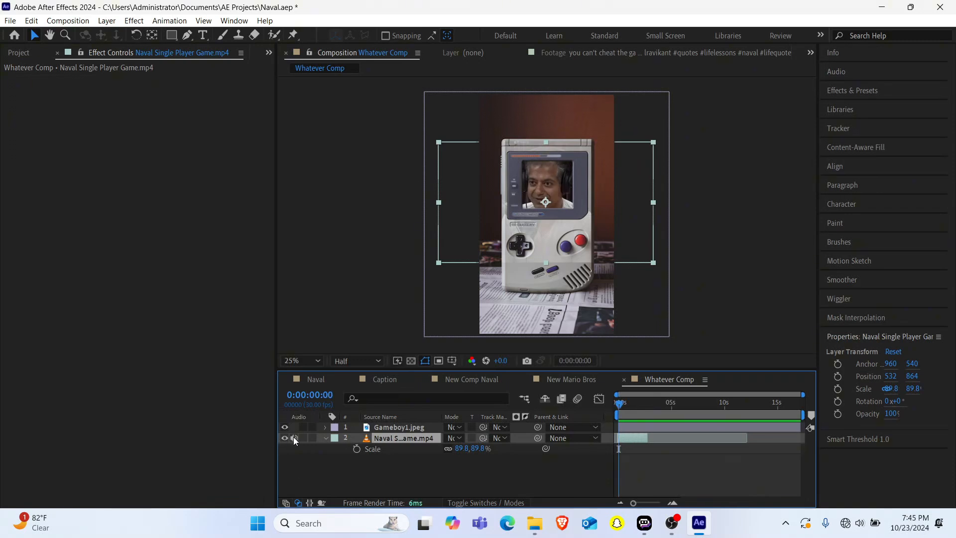
key(space)
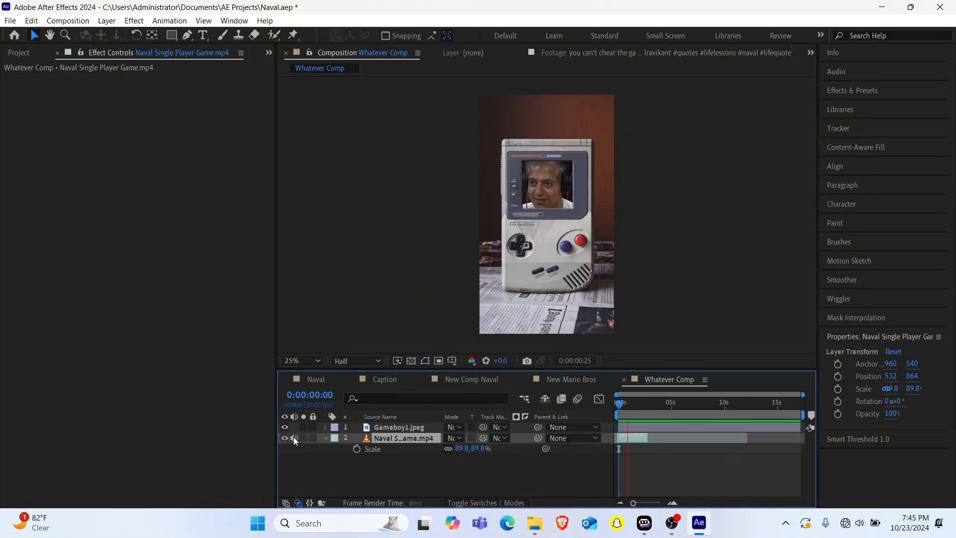
key(space)
click(615, 402)
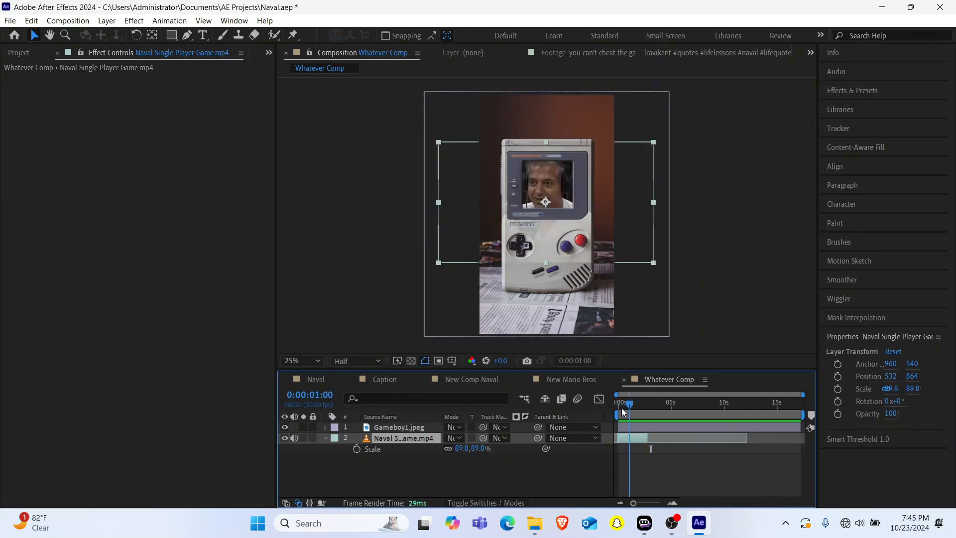
click(435, 480)
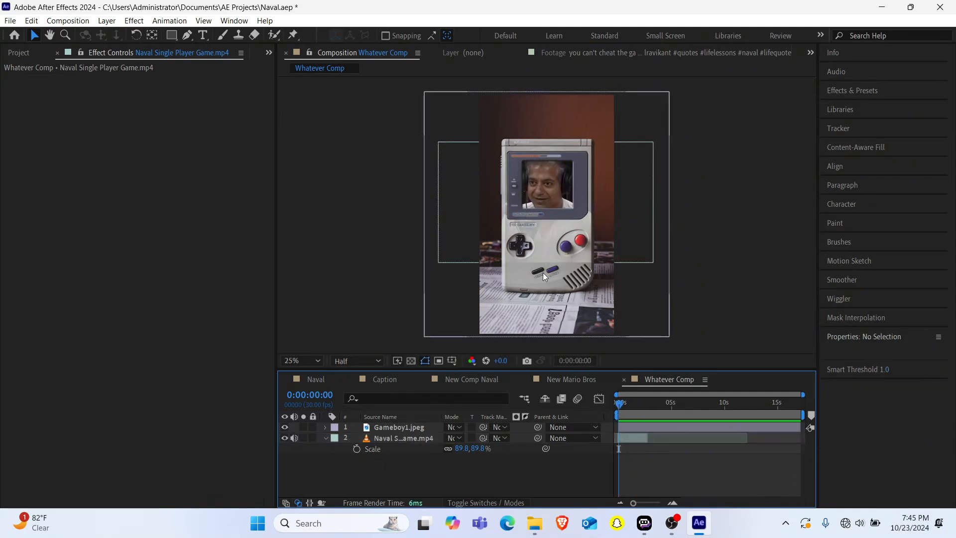
Step: Mask the Naval clip with a rectangle drawn slightly larger than the Game Boy display
click(399, 437)
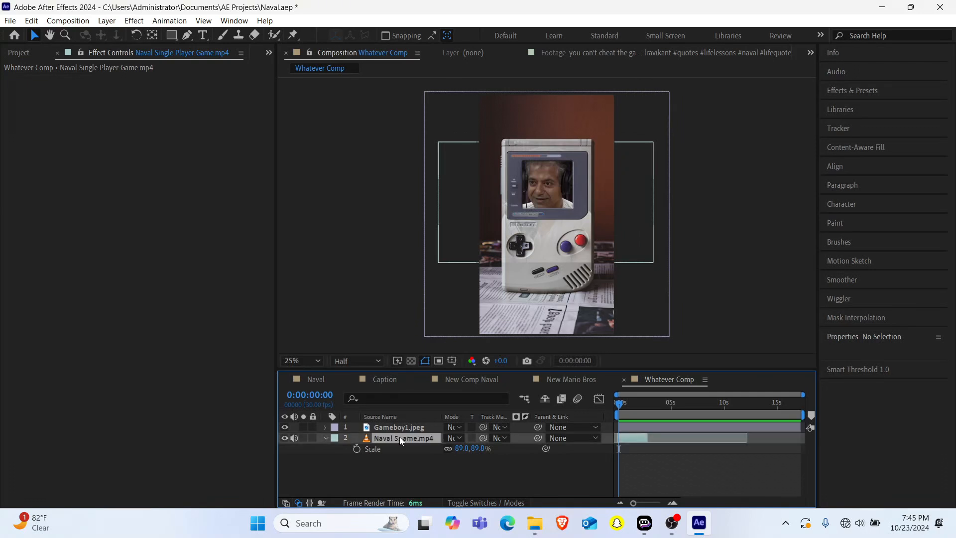
click(171, 34)
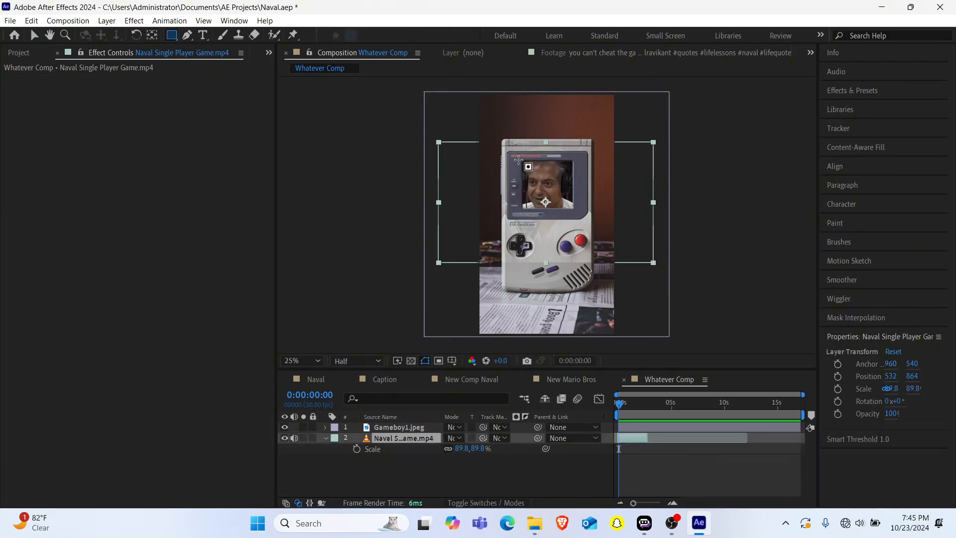
drag(518, 159, 581, 211)
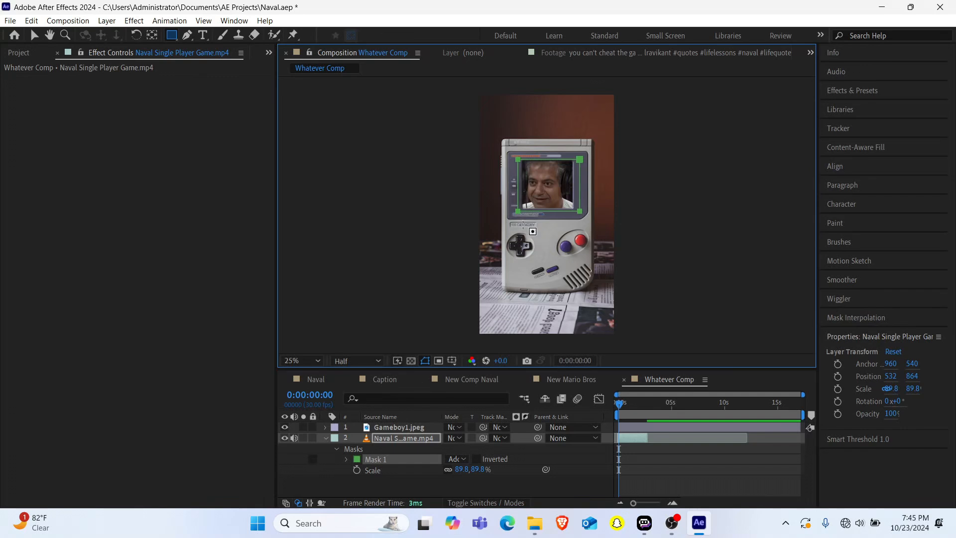
click(328, 438)
click(390, 472)
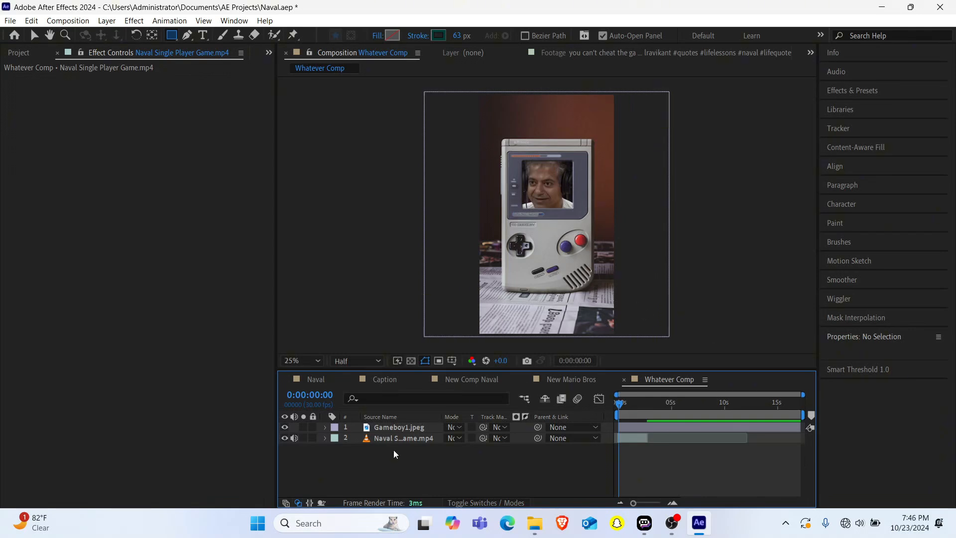
Step: Add the text "whatever" above the Game Boy and centre its anchor point
key(ctrl+t)
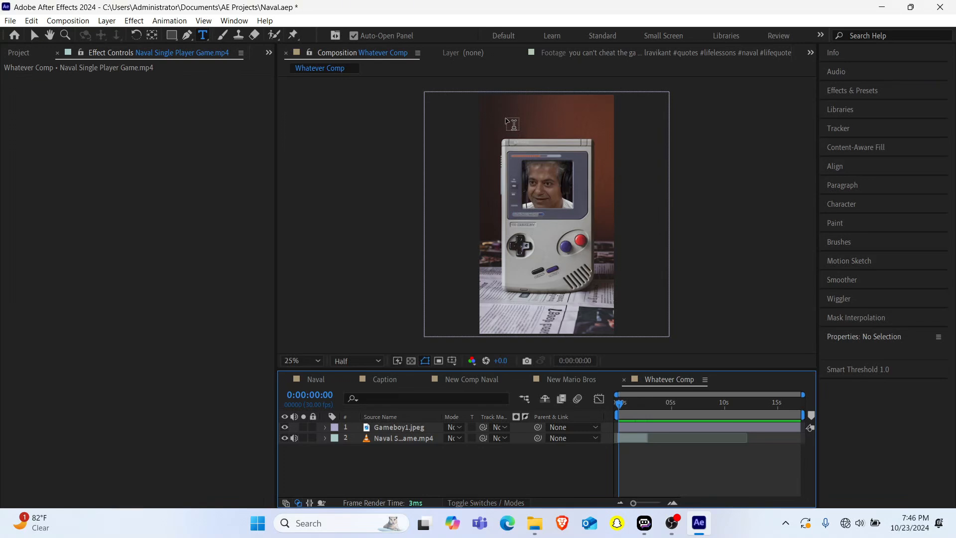
click(507, 117)
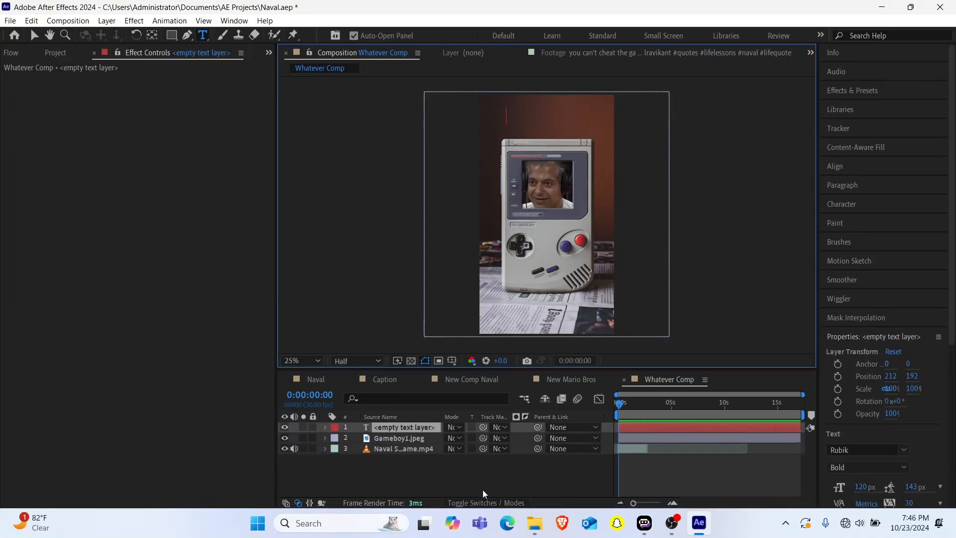
text(whatever)
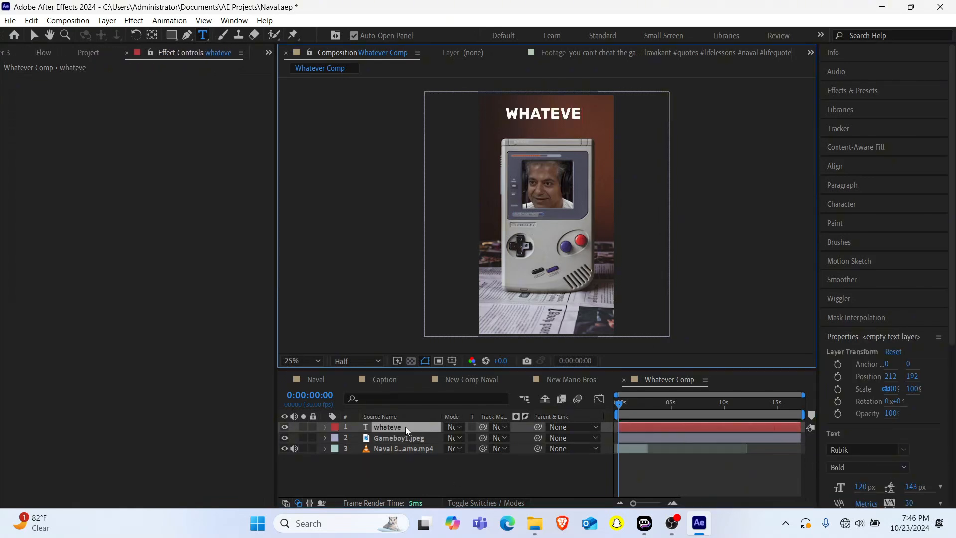
click(387, 429)
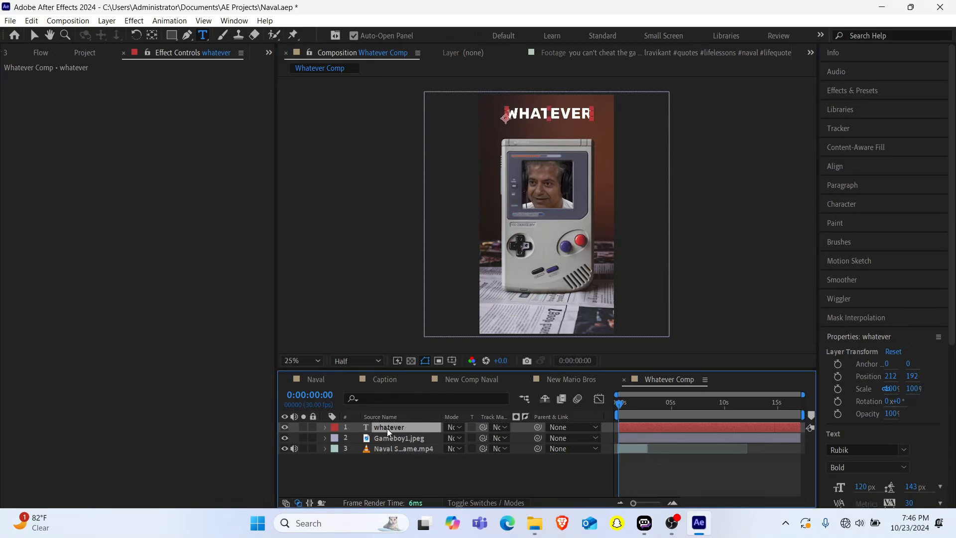
click(152, 35)
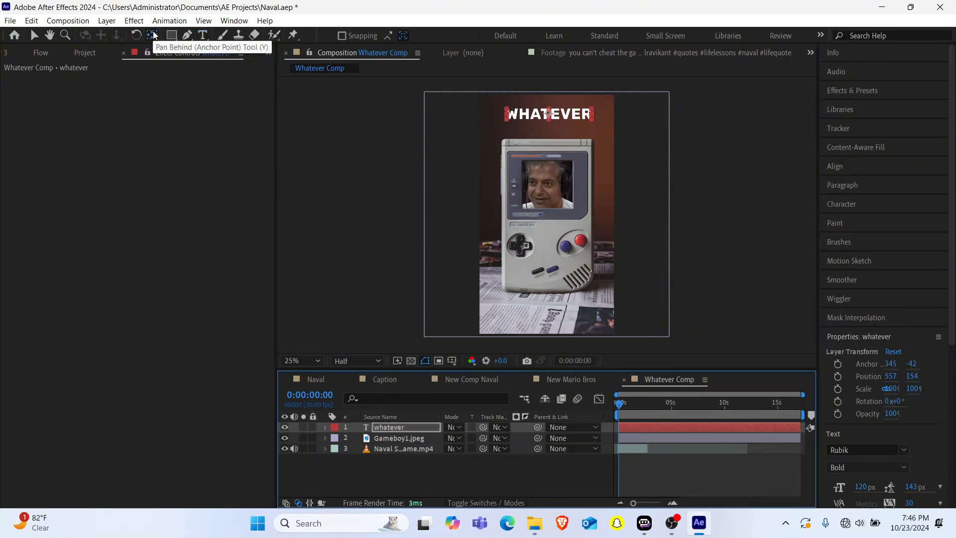
key(ctrl+alt+Home)
Step: Move the "whatever" text down to the Game Boy's upper edge and centre it horizontally in the composition
key(Down)
key(Down)
key(Down)
key(Down)
key(Down)
key(Down)
key(Down)
key(Down)
key(Down)
key(Down)
key(Down)
key(Down)
key(Down)
key(Down)
key(Down)
key(Down)
key(Down)
key(Down)
key(Down)
key(Down)
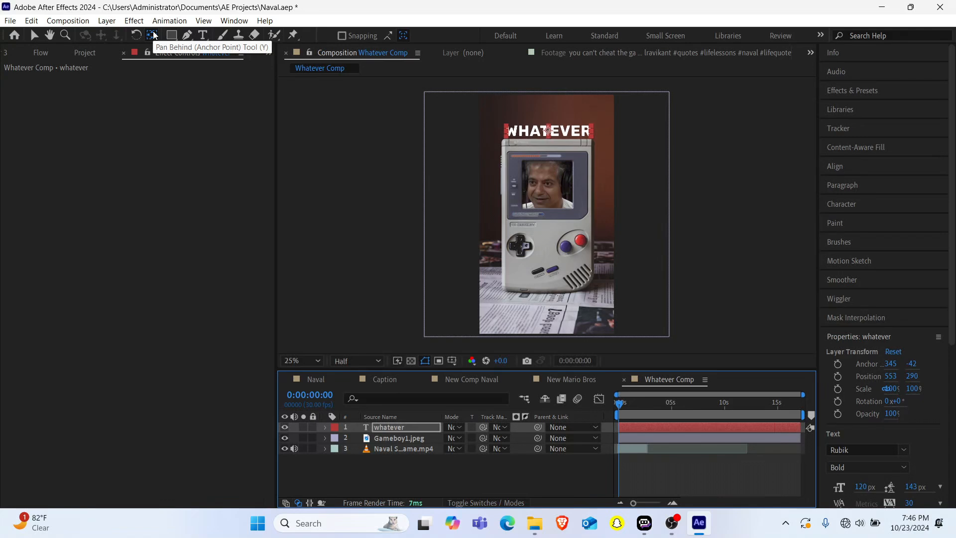
key(Left)
key(Left)
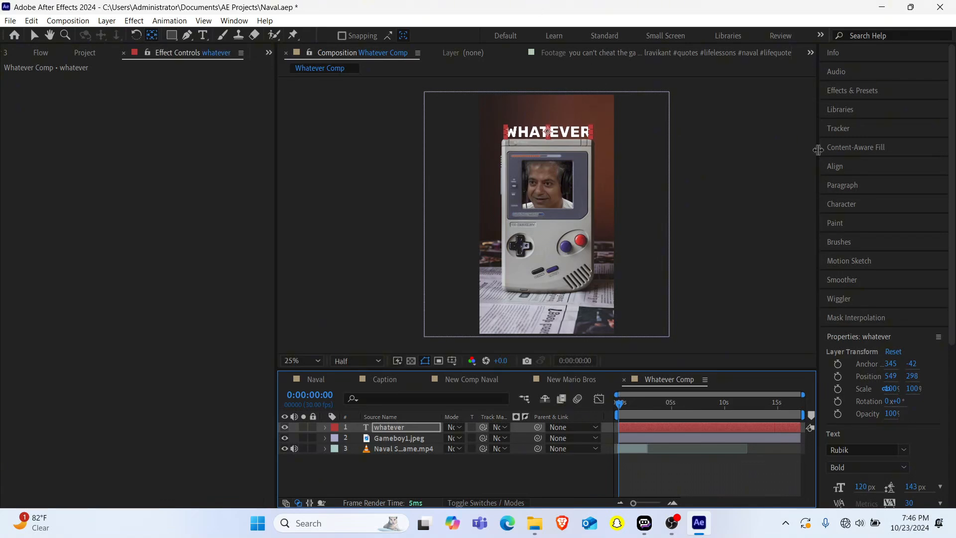
click(852, 168)
click(853, 198)
Step: Parent the Naval clip and the "whatever" text to the Gameboy1.jpeg layer
click(403, 448)
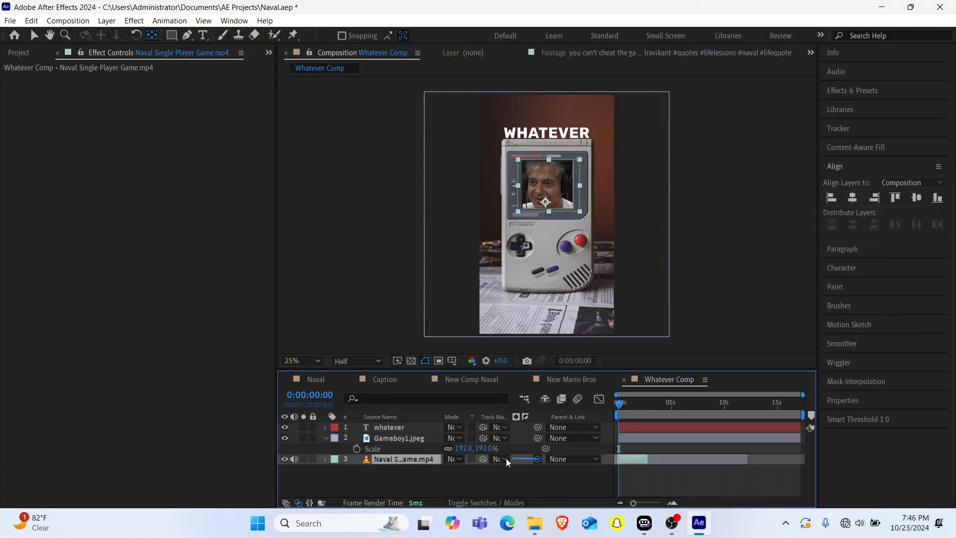
drag(538, 459, 390, 438)
click(411, 427)
drag(537, 426, 411, 440)
Step: Keyframe the Gameboy1.jpeg scale from 192% at the start to 240% at 0:00:02:19
click(410, 440)
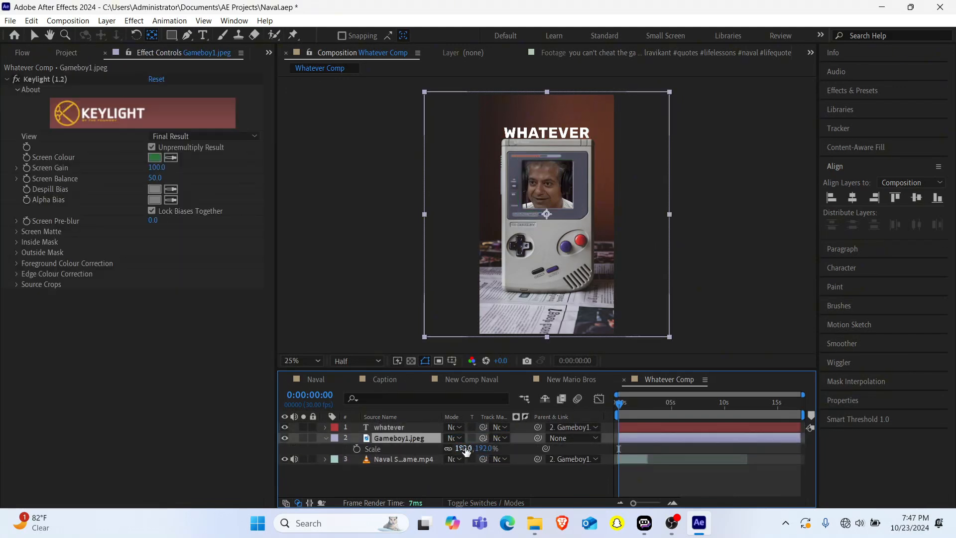
mouse_move(466, 450)
mouse_down()
mouse_move(478, 449)
mouse_move(465, 450)
mouse_up()
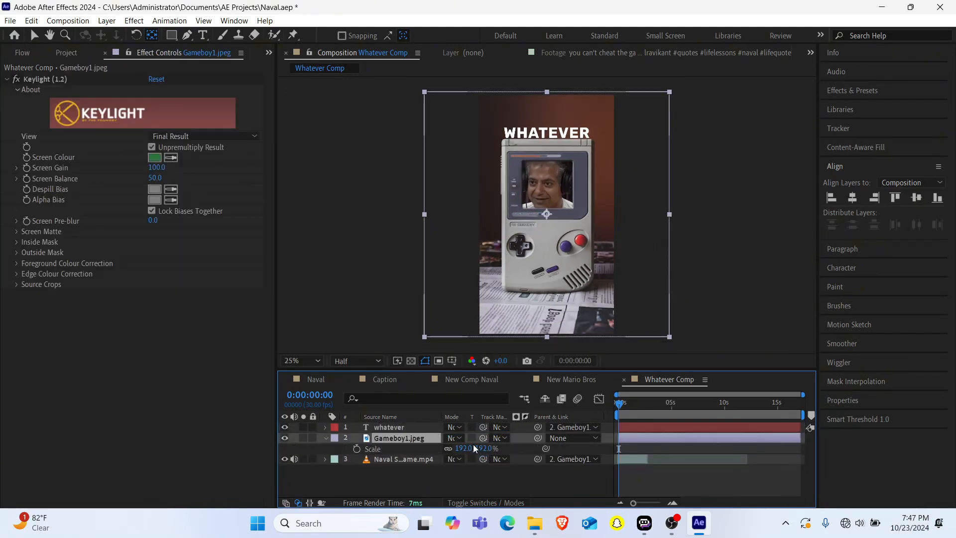
click(357, 449)
drag(672, 416, 649, 419)
drag(474, 449, 487, 445)
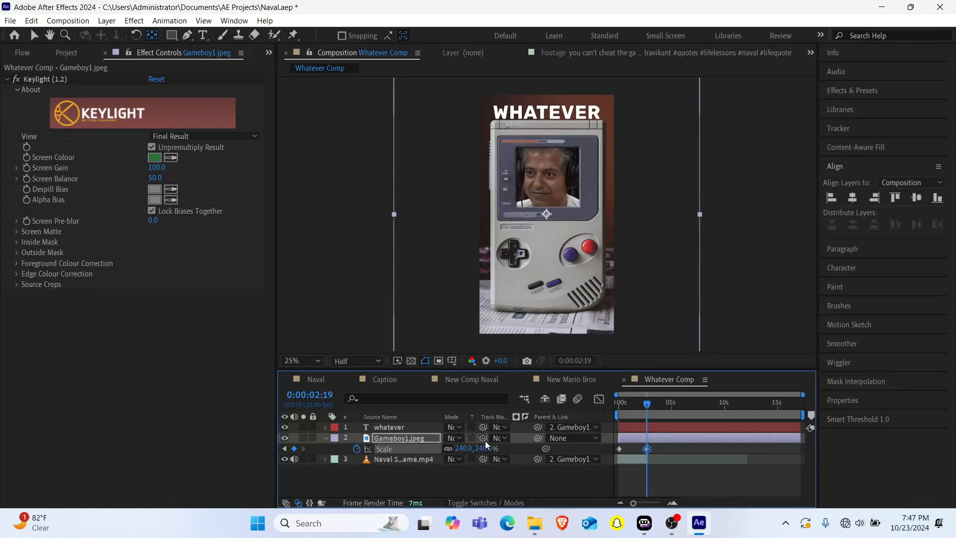
Step: Apply Easy Ease to both Game Boy Scale keyframes and preview the zoom from the start
drag(665, 450, 605, 460)
click(424, 483)
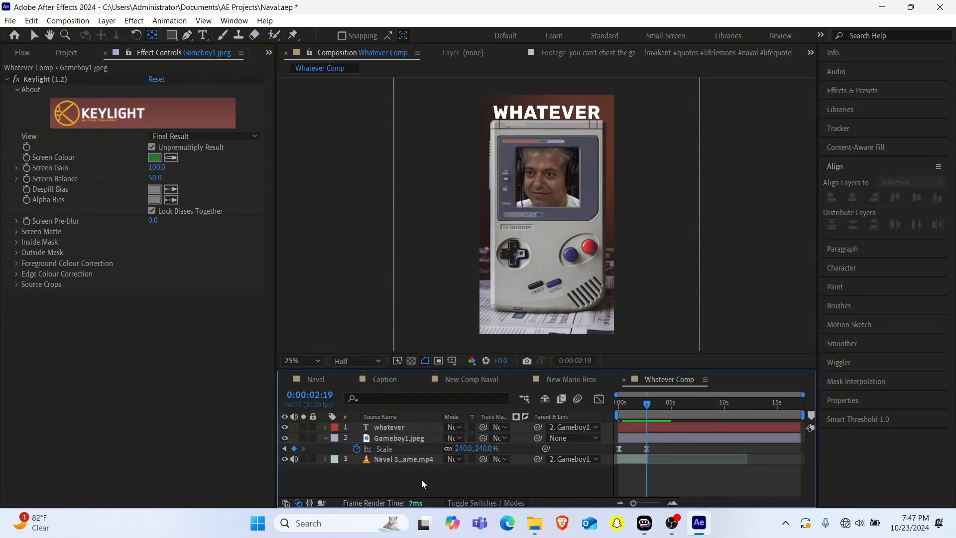
key(Home)
key(space)
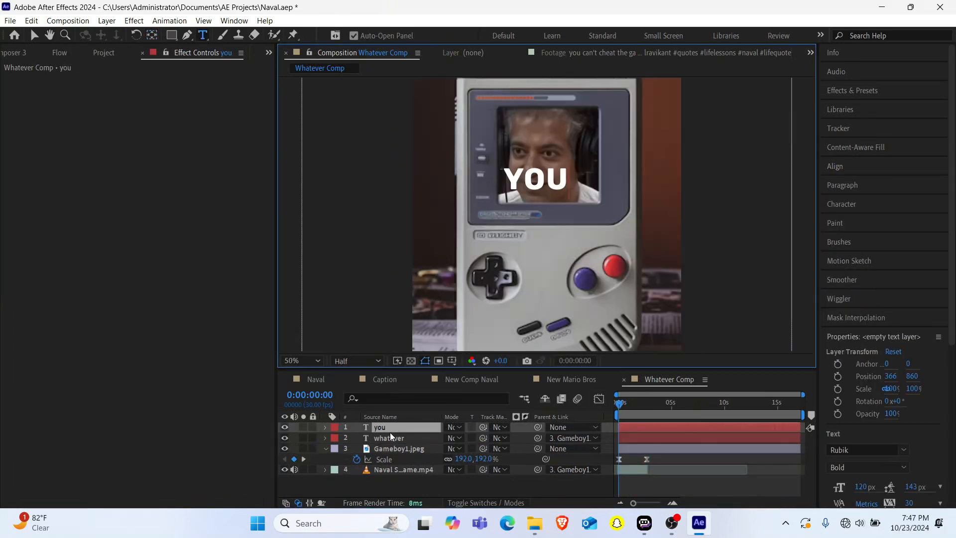
Step: Turn off all caps for the "you" text and set its font size to 90 px
key(ctrl+shift+k)
click(862, 486)
text(90)
key(Return)
click(401, 431)
Step: Nudge the "you" text to position 338, 912 at the lower-left corner of the Game Boy display
key(Left)
key(Left)
key(Left)
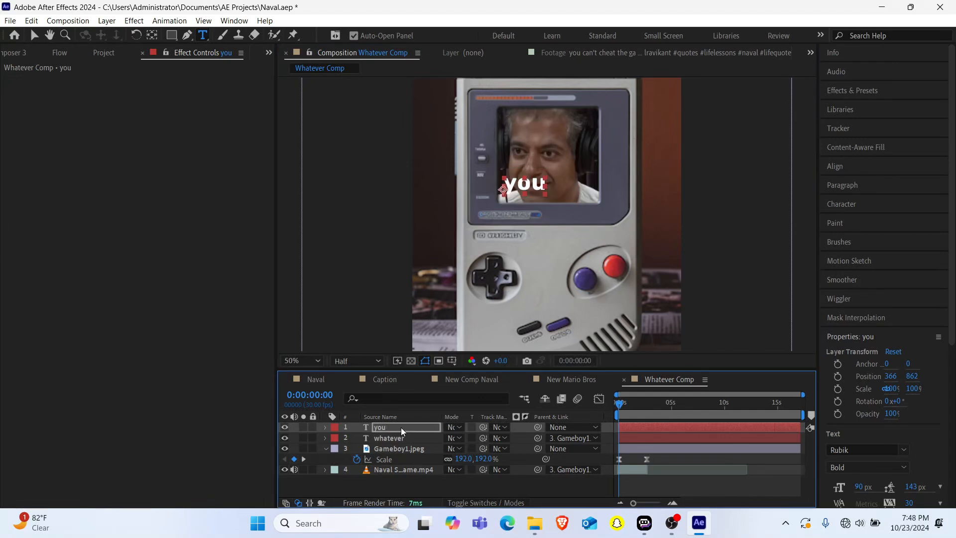
key(Down)
key(Down)
key(Down)
key(Down)
key(Down)
key(Down)
key(Down)
key(Down)
key(Down)
key(Down)
key(Down)
key(Down)
key(Down)
key(Down)
key(Down)
key(Down)
key(Down)
key(Down)
key(Down)
key(Down)
key(Left)
key(Left)
key(Left)
key(Left)
key(Left)
key(Left)
key(Left)
key(Left)
key(Left)
key(Left)
key(Left)
key(Left)
key(Left)
key(Left)
key(Left)
key(Left)
key(Left)
key(Left)
key(Left)
key(Left)
Step: Duplicate the "you" text at 0:00:00:05 and change the copy to read "think", starting at that frame
key(semicolon)
click(775, 405)
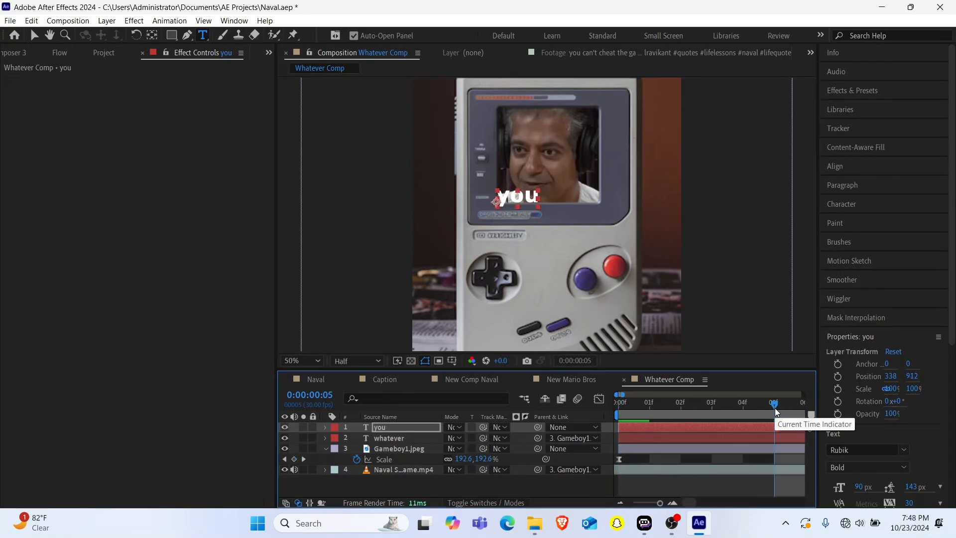
key(ctrl+d)
double_click(387, 428)
text(think)
click(387, 427)
Step: Move the "think" text to position 522, 912, beside "you"
key(Right)
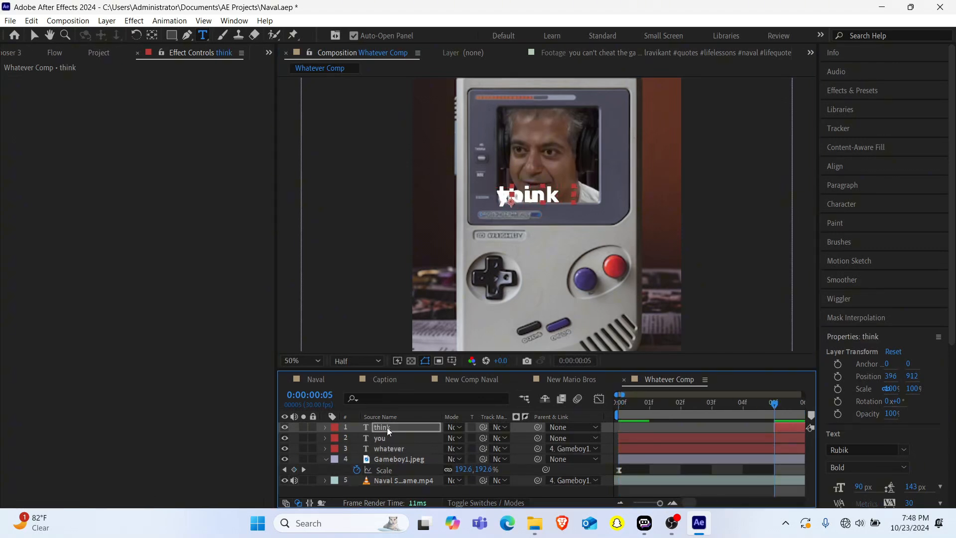
key(shift+Right)
key(shift+Right)
key(shift+Right)
key(shift+Right)
key(shift+Right)
key(shift+Right)
key(shift+Right)
key(shift+Right)
key(shift+Right)
key(Right)
Step: Set the font size of the "think" text to 80 px
double_click(387, 428)
click(862, 487)
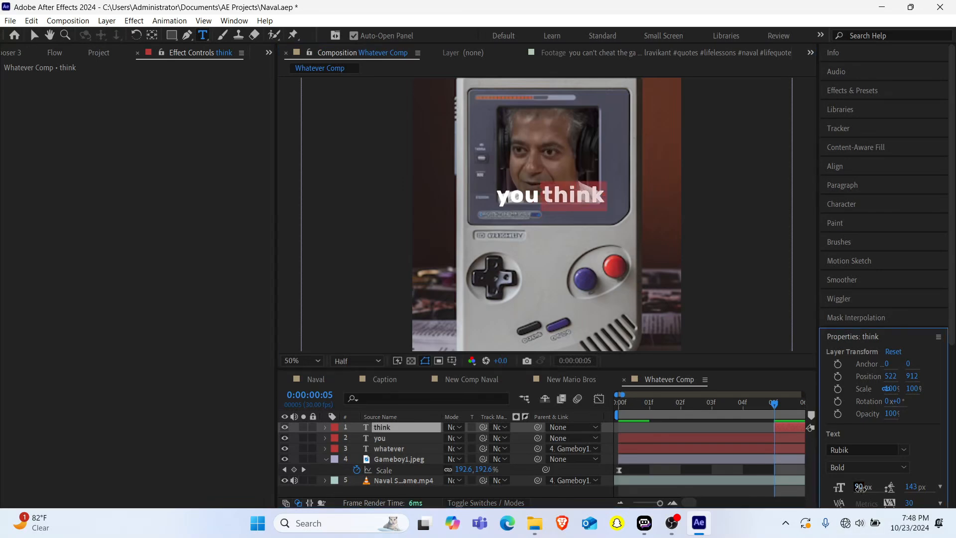
text(80)
key(Return)
Step: Try the Soft Light blending mode on the "you" and "think" text layers
click(390, 430)
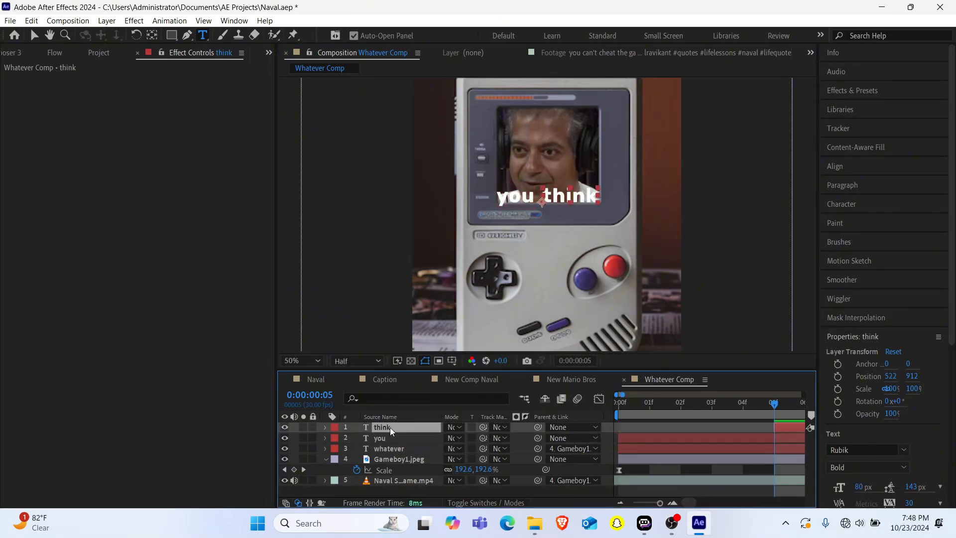
click(452, 438)
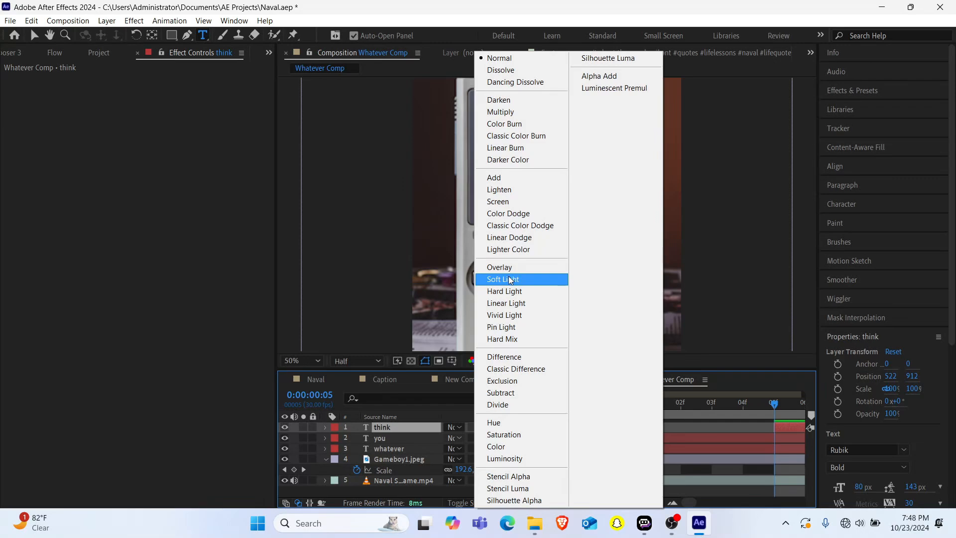
click(503, 279)
click(454, 428)
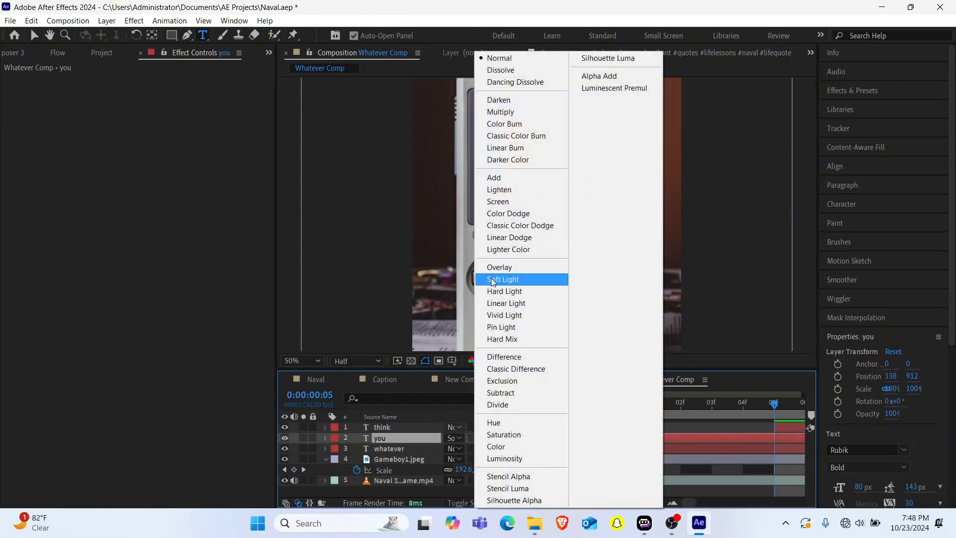
click(498, 280)
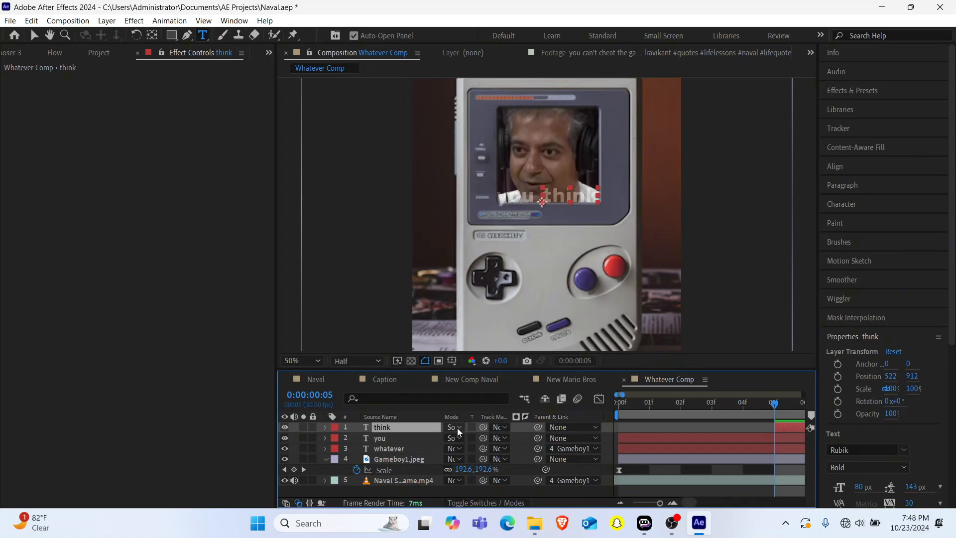
Step: Set the blending mode of the "think" and "you" text layers to Overlay
click(457, 427)
click(501, 270)
click(454, 439)
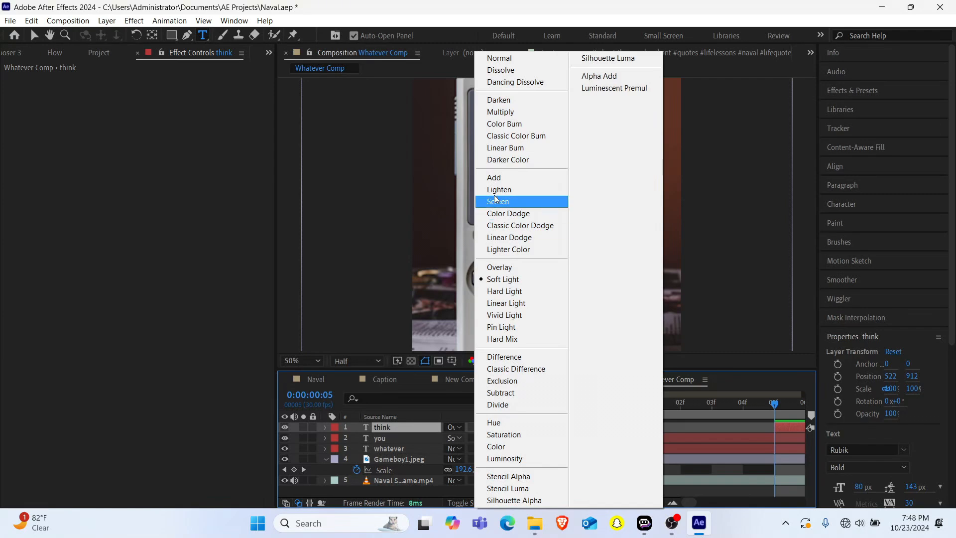
click(489, 269)
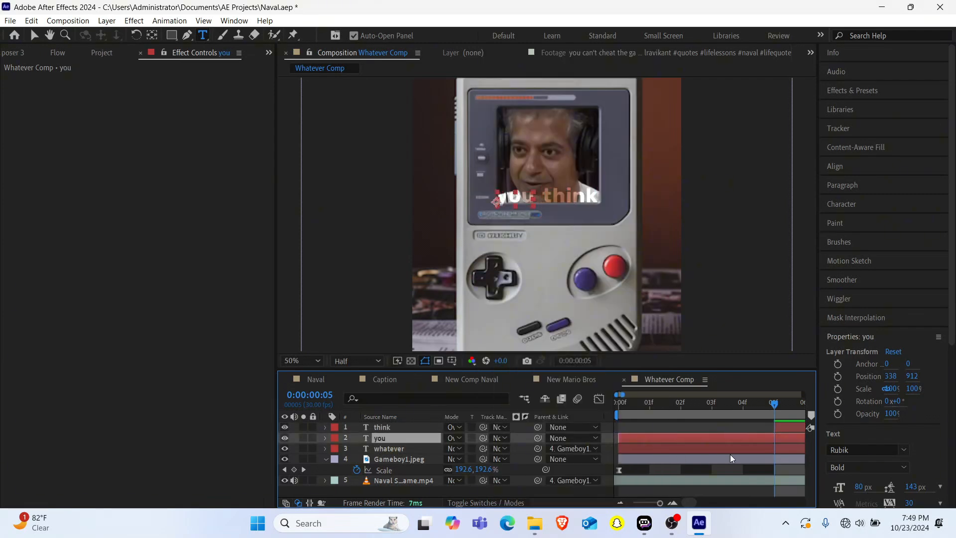
Step: Duplicate the "think" text at 0:00:00:10, trim the copy to start at that frame and change it to read "believe"
scroll(730, 455, right, 3)
click(700, 427)
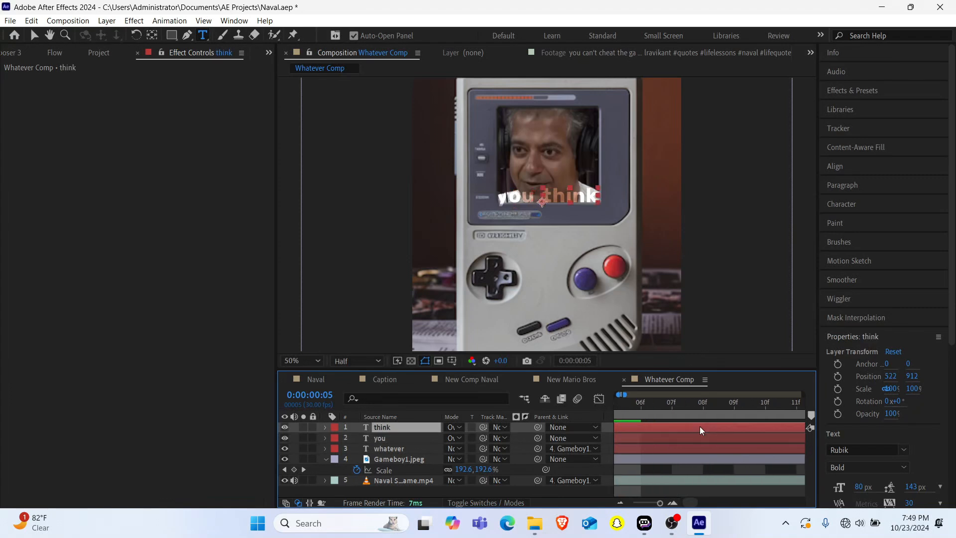
scroll(700, 426, left, 1)
scroll(723, 430, right, 1)
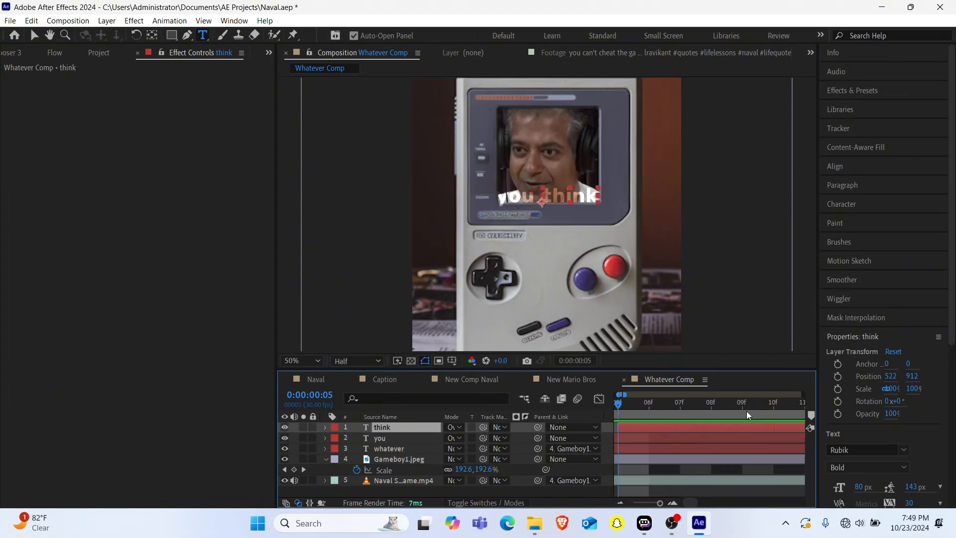
click(773, 406)
key(ctrl+d)
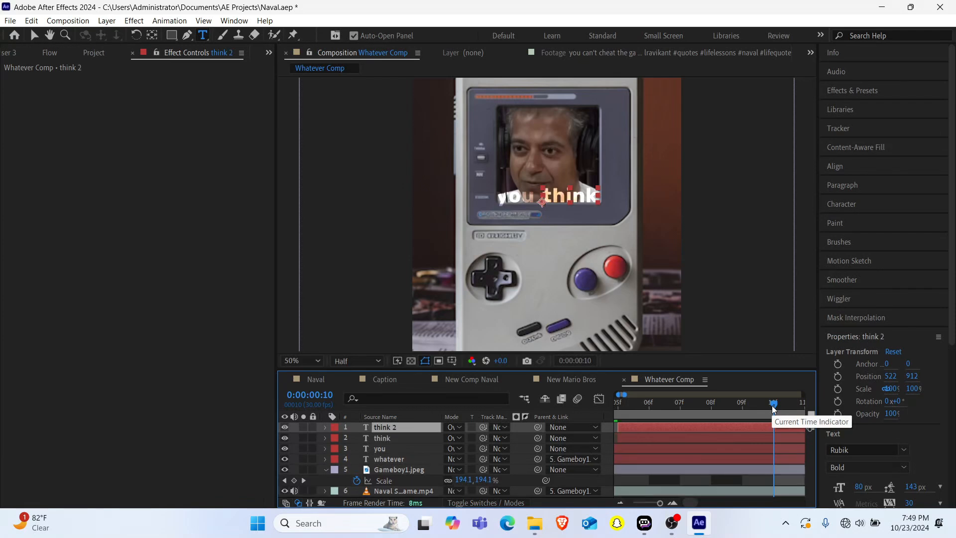
key(alt+bracketleft)
scroll(688, 466, right, 4)
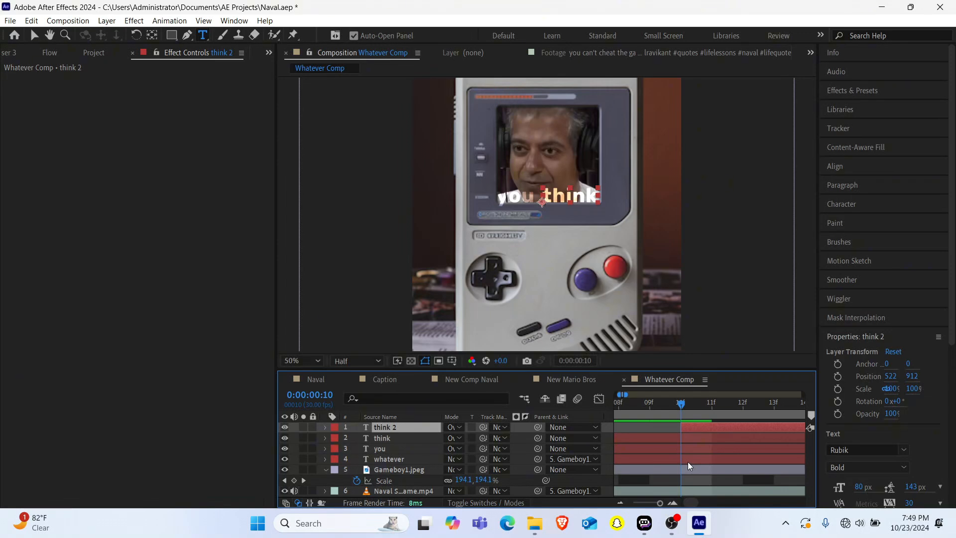
double_click(394, 426)
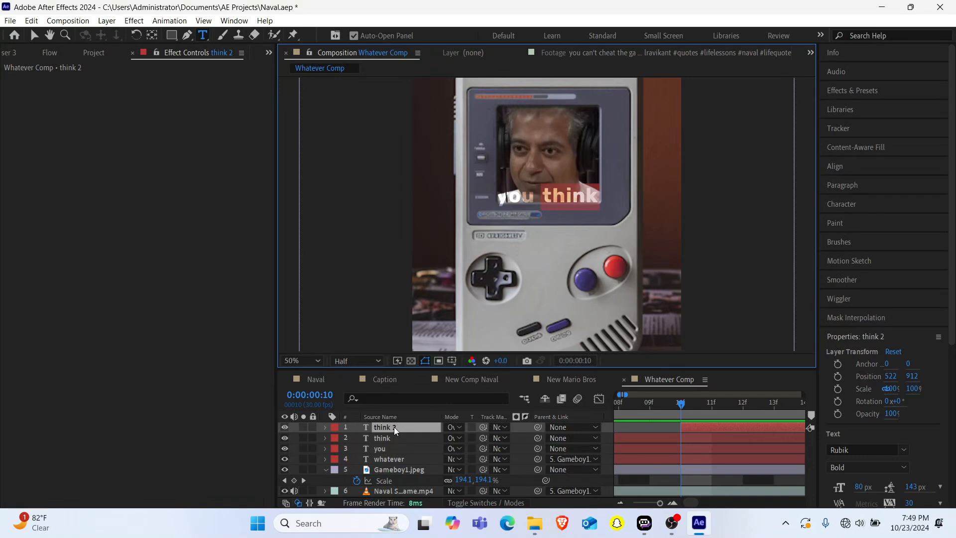
text(believ)
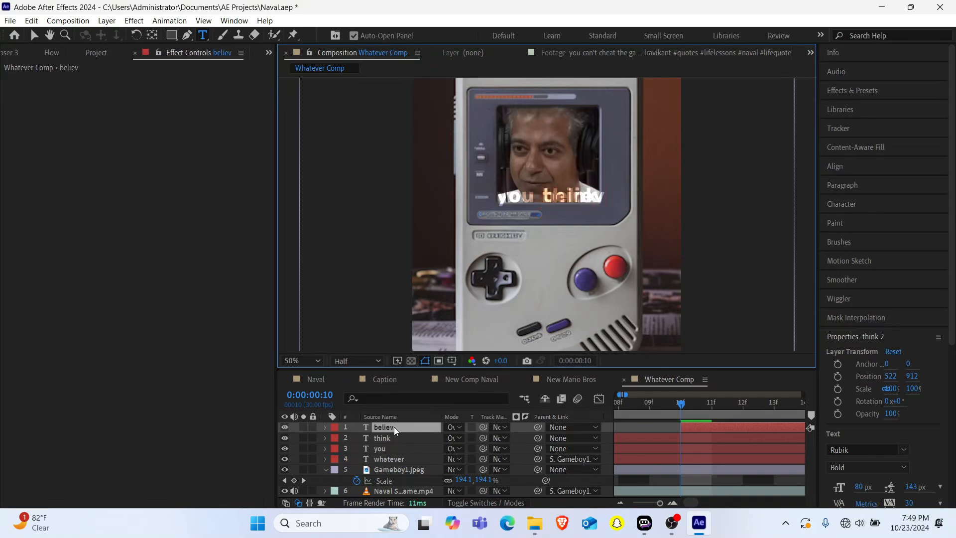
text(e)
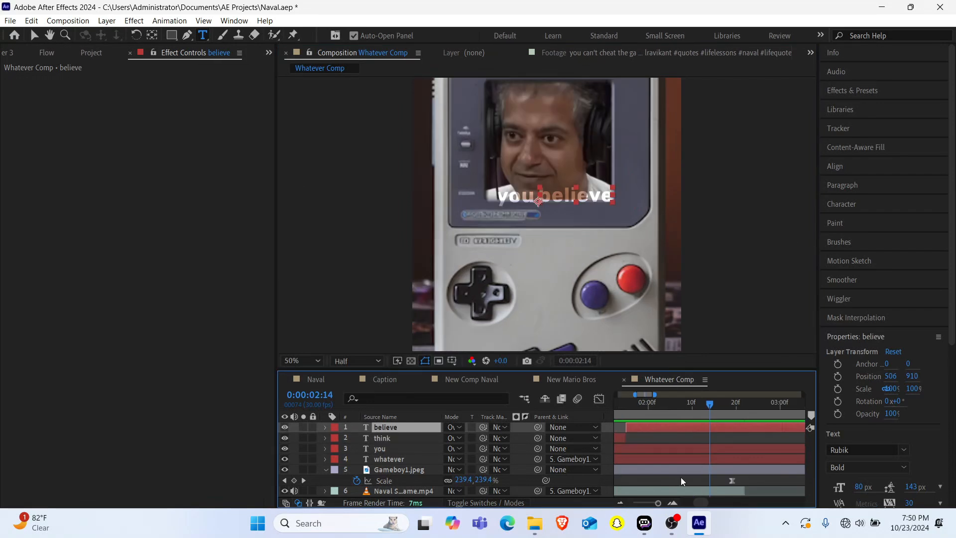
Step: Add an adjustment layer above all layers in Whatever Comp and apply the Transform effect to it
scroll(681, 477, left, 3)
click(642, 503)
click(648, 401)
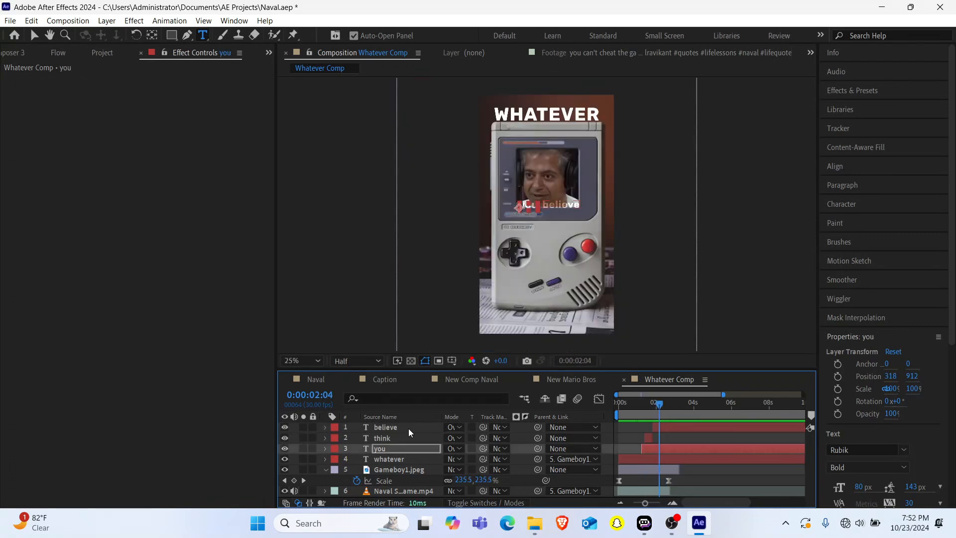
key(ctrl+alt+y)
drag(396, 448, 391, 426)
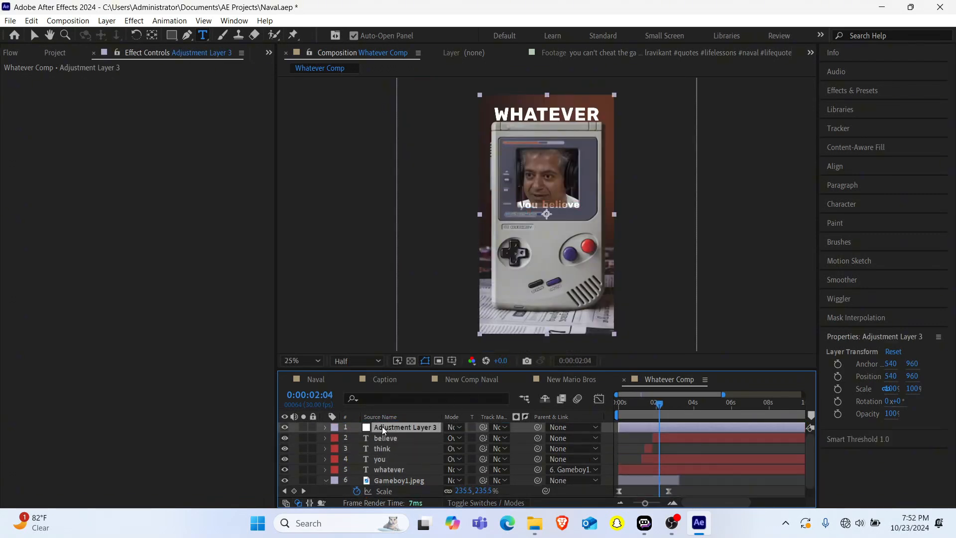
key(ctrl+space)
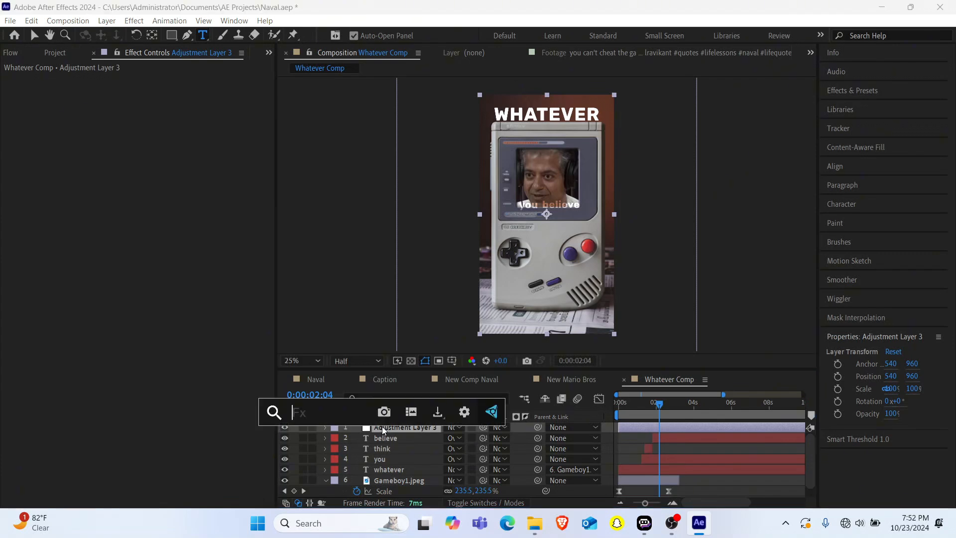
text(tra)
key(Return)
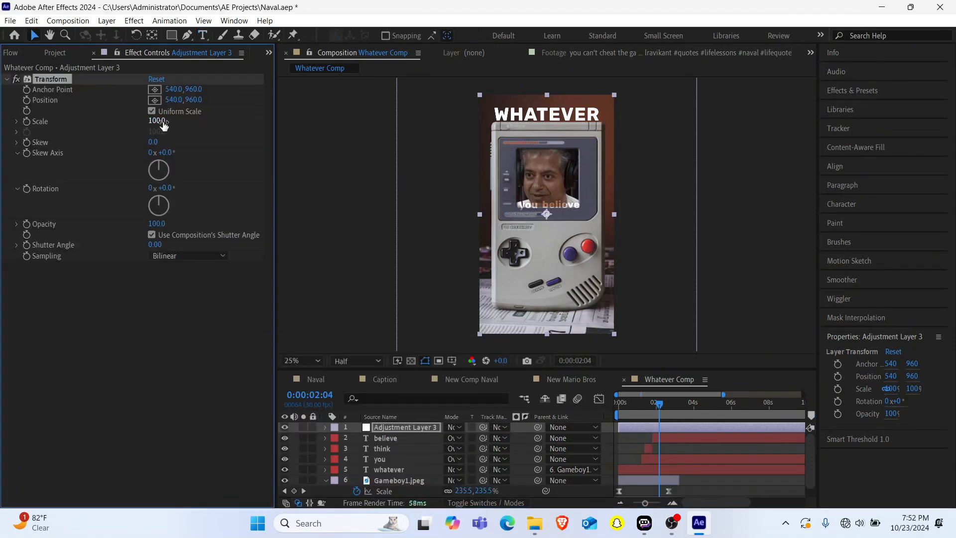
Step: Keyframe the adjustment layer's Transform scale from 100 at 0:00:02:04 to 135 at 0:00:02:06
drag(165, 124, 165, 122)
key(ctrl+z)
drag(646, 503, 660, 504)
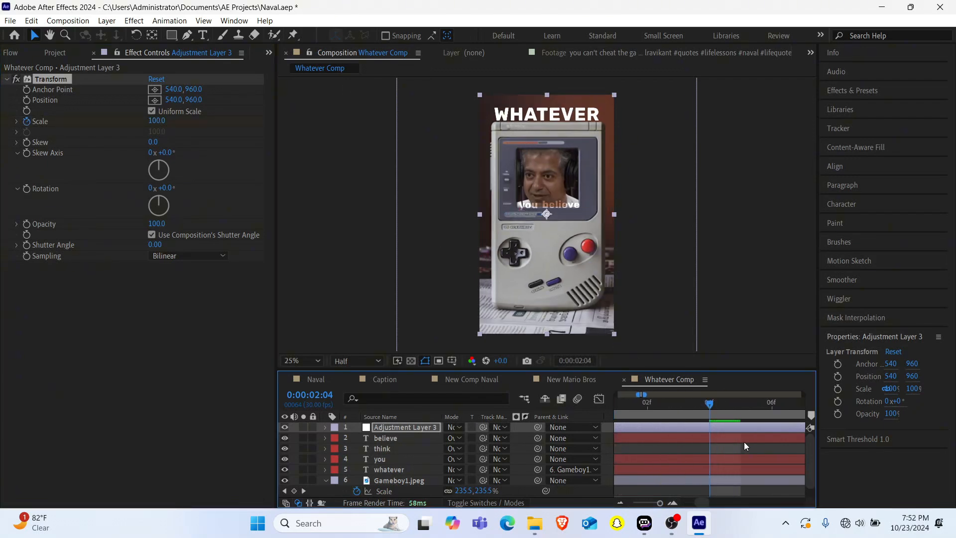
scroll(744, 441, right, 3)
click(679, 408)
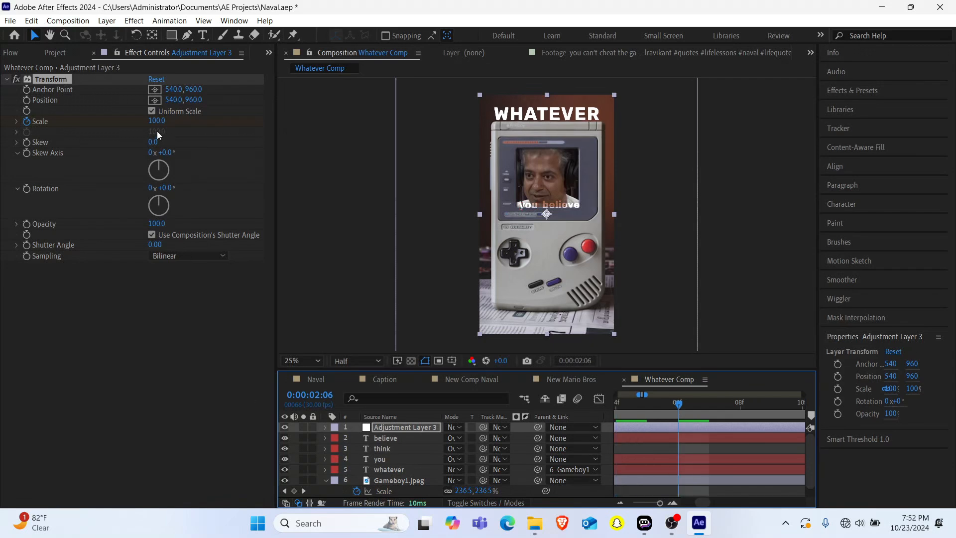
drag(157, 121, 175, 120)
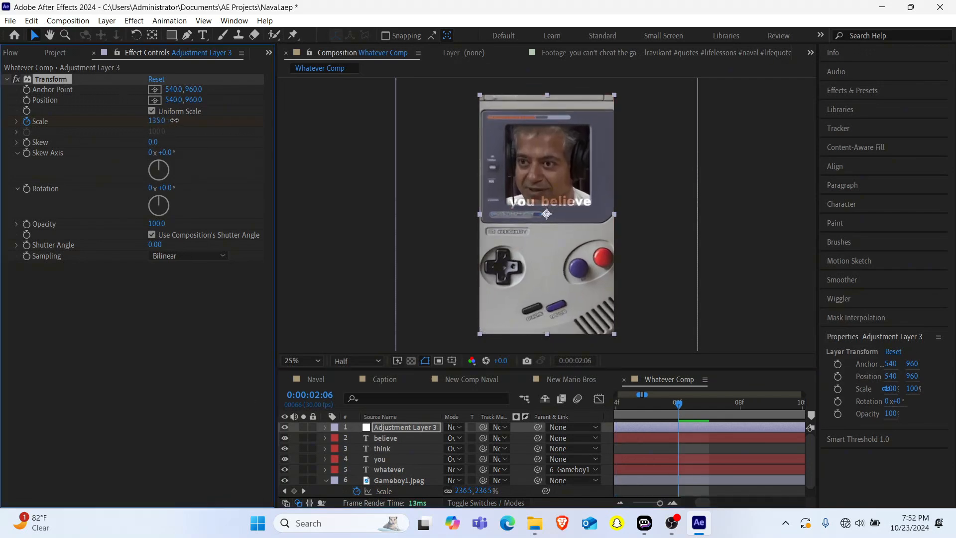
Step: Preview the scale punch-in by playing Whatever Comp from its first frame
scroll(626, 467, down, 5)
scroll(627, 467, up, 1)
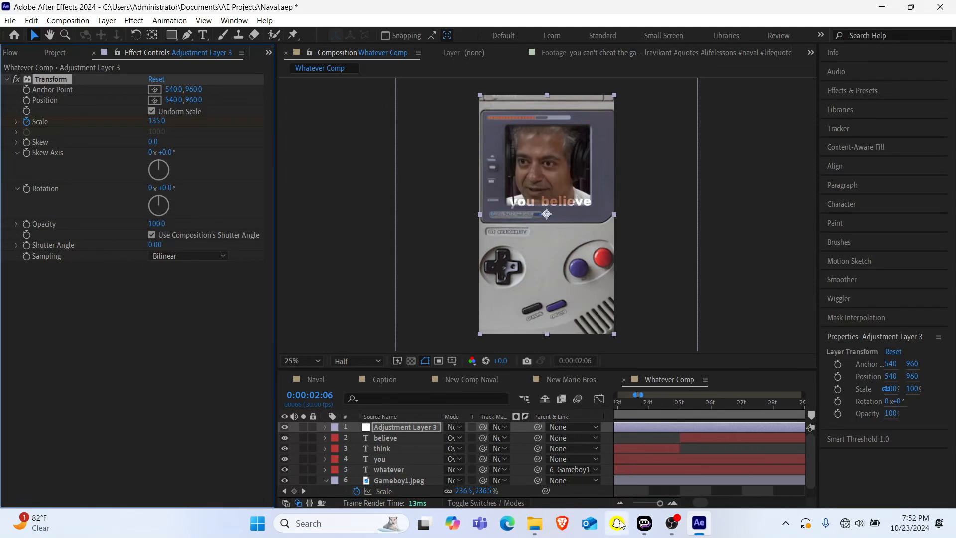
drag(650, 503, 645, 503)
drag(647, 403, 561, 415)
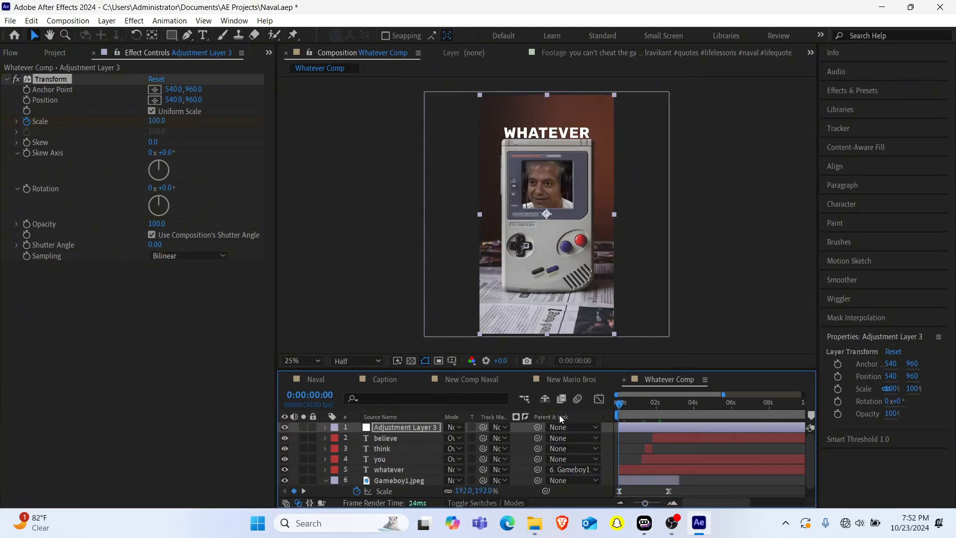
key(space)
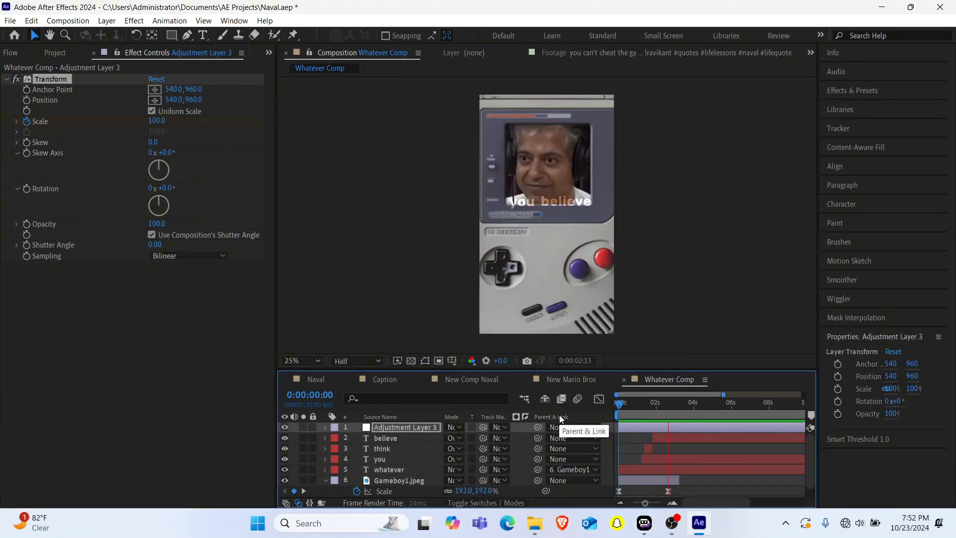
Step: Reveal the adjustment layer's scale keyframes, move them to start at 0:00:01:15 and preview the new timing
key(u)
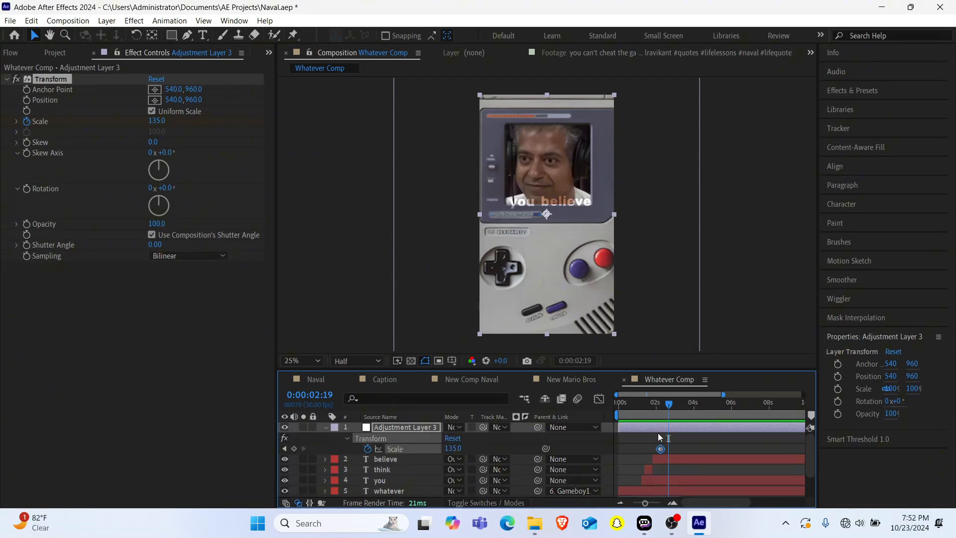
scroll(710, 459, right, 3)
scroll(709, 459, left, 3)
drag(661, 449, 637, 451)
click(640, 414)
drag(639, 412, 647, 416)
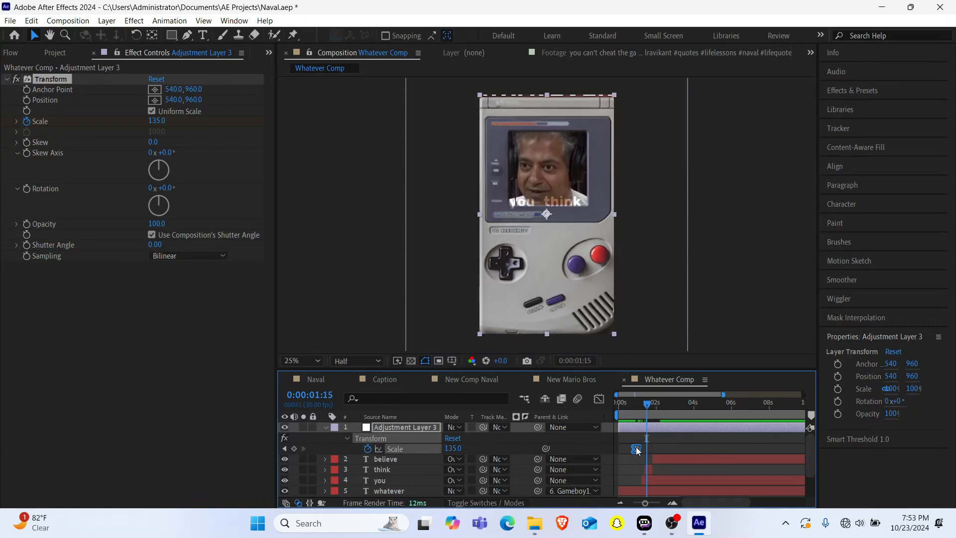
drag(638, 451, 648, 450)
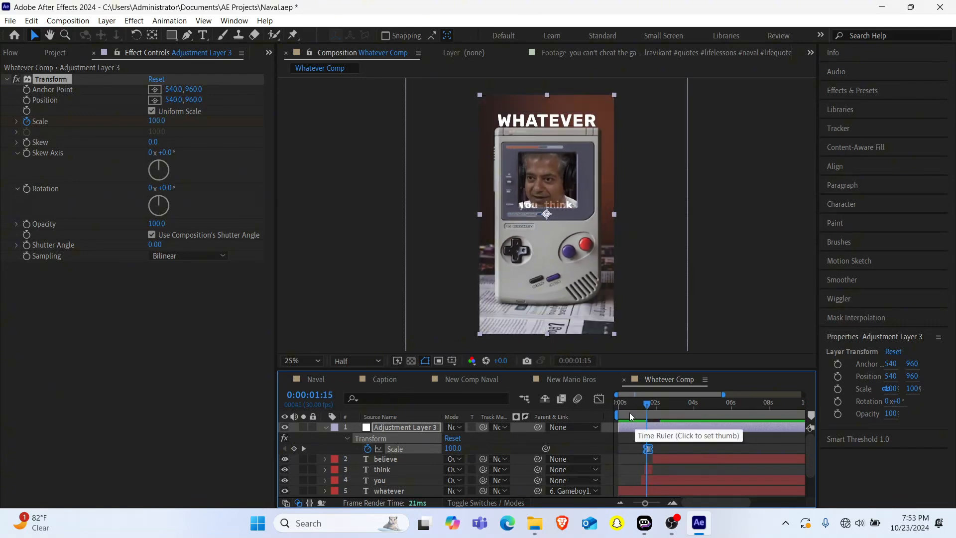
key(space)
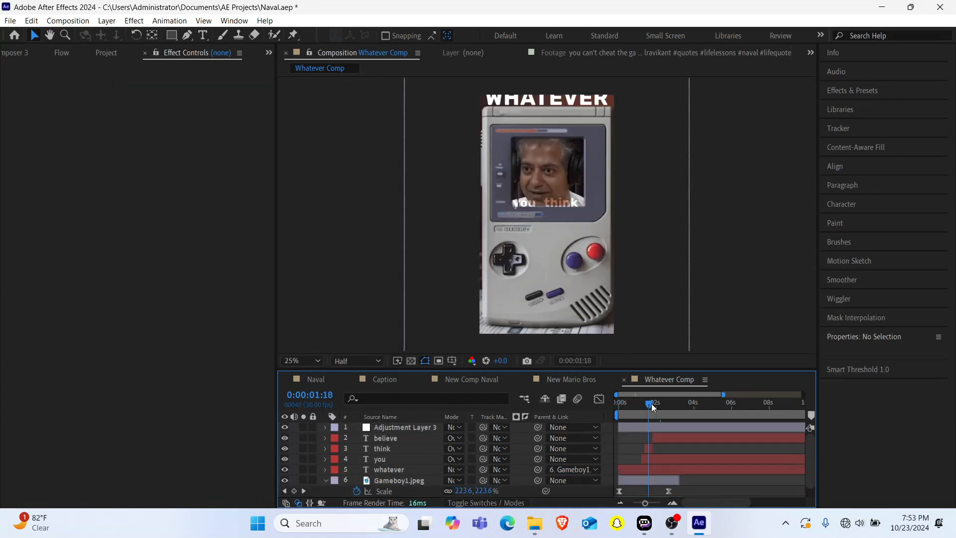
Step: Duplicate the "you" text layer and place the copy directly above the "think" layer
drag(652, 405, 666, 405)
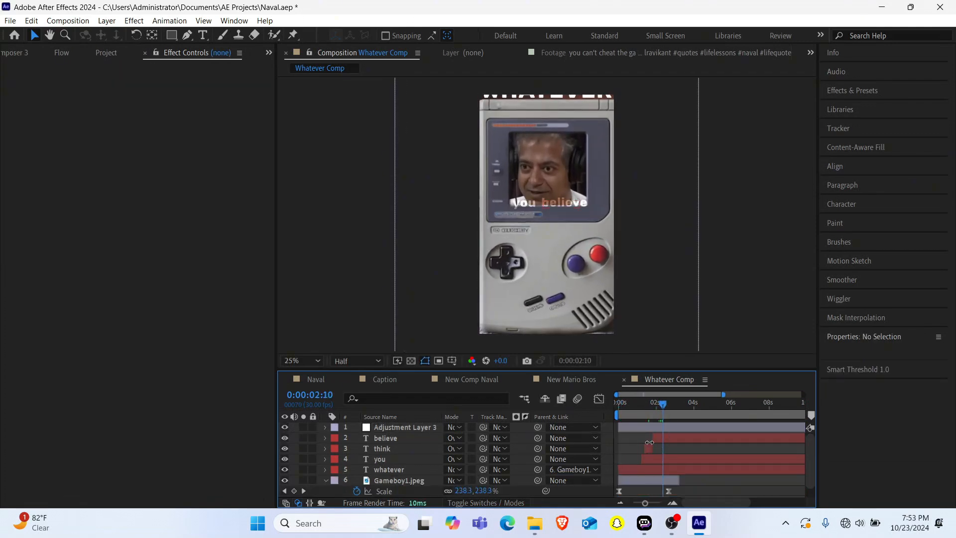
click(390, 459)
key(ctrl+d)
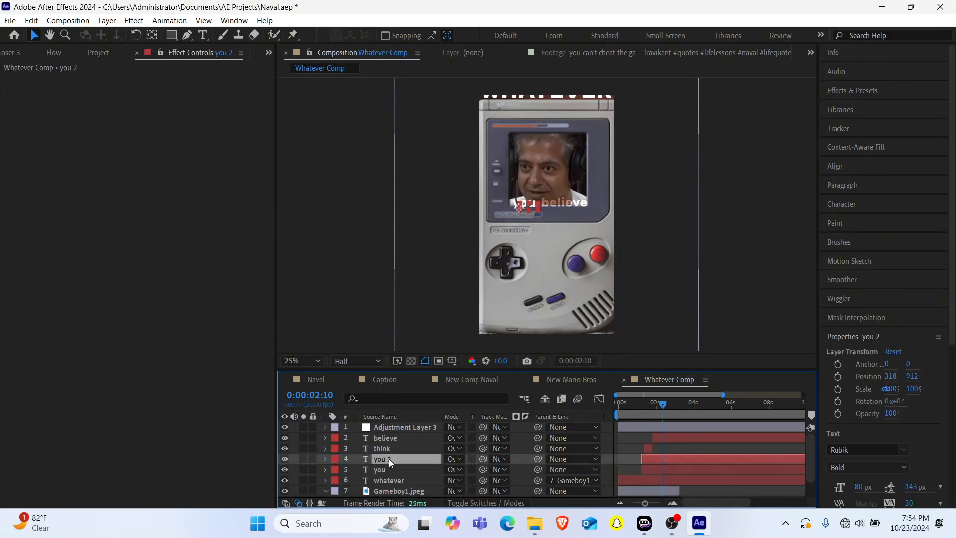
drag(389, 458, 390, 447)
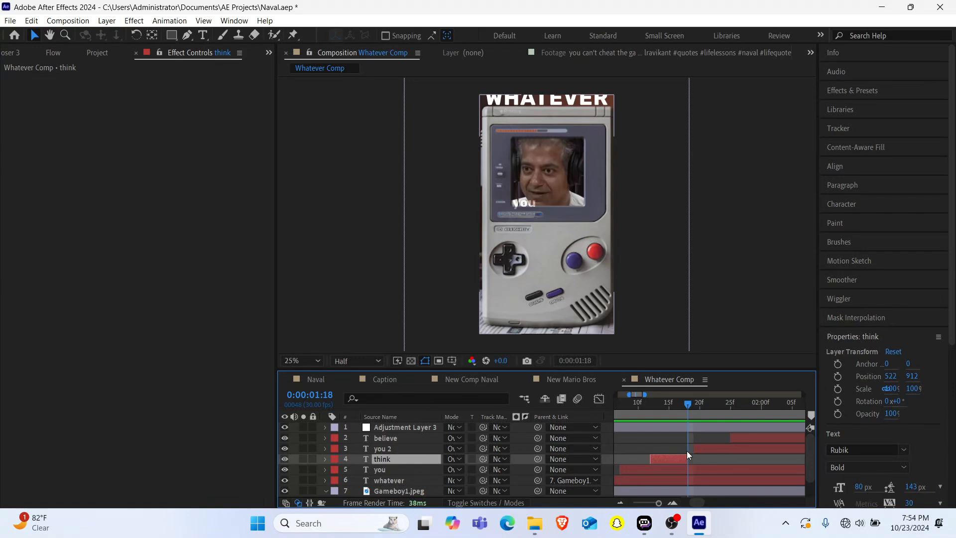
Step: Trim the "think", original "you" and "whatever" text layers to end at 0:00:01:18, leaving nothing selected
scroll(686, 454, down, 1)
shift+click(688, 458)
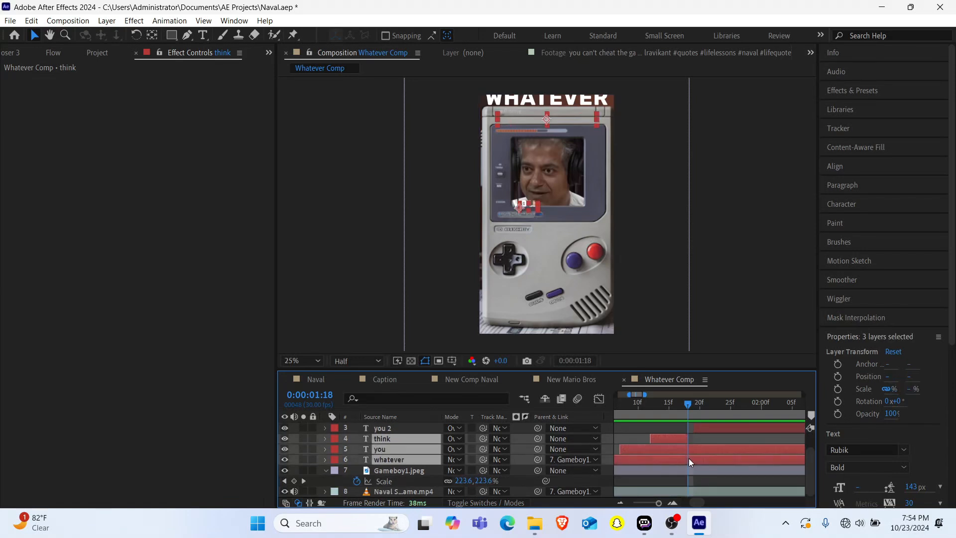
key(alt+])
key(ctrl+shift+a)
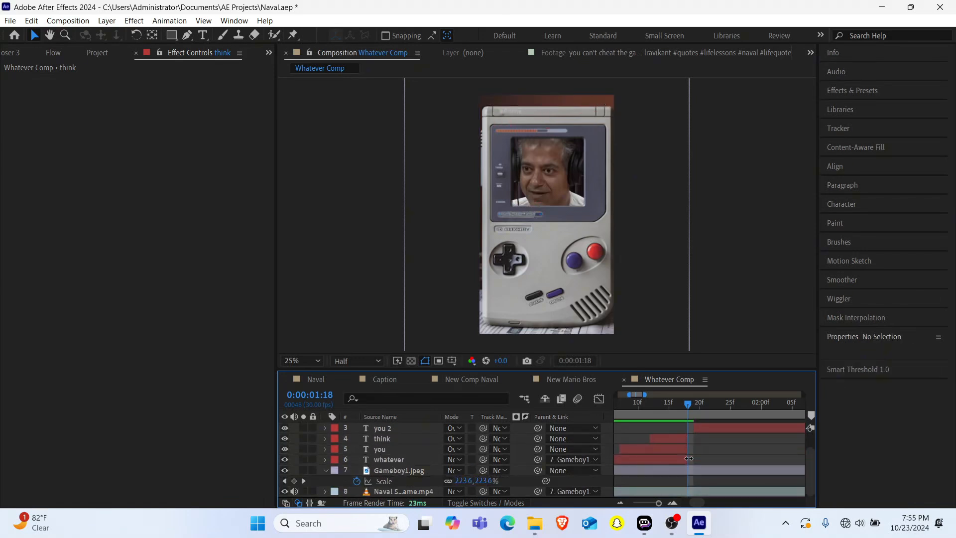
Step: Preview the retimed captions from 0:00:01:11
click(646, 414)
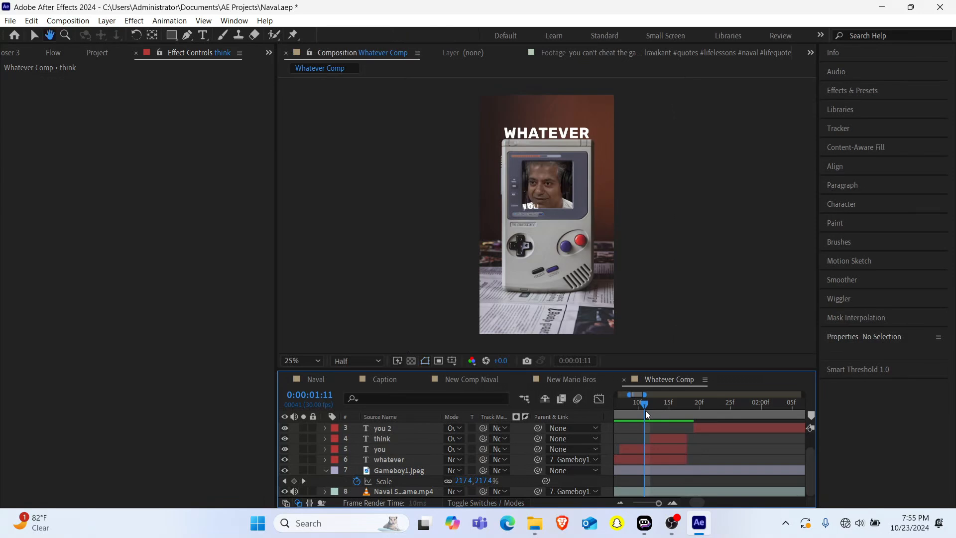
key(space)
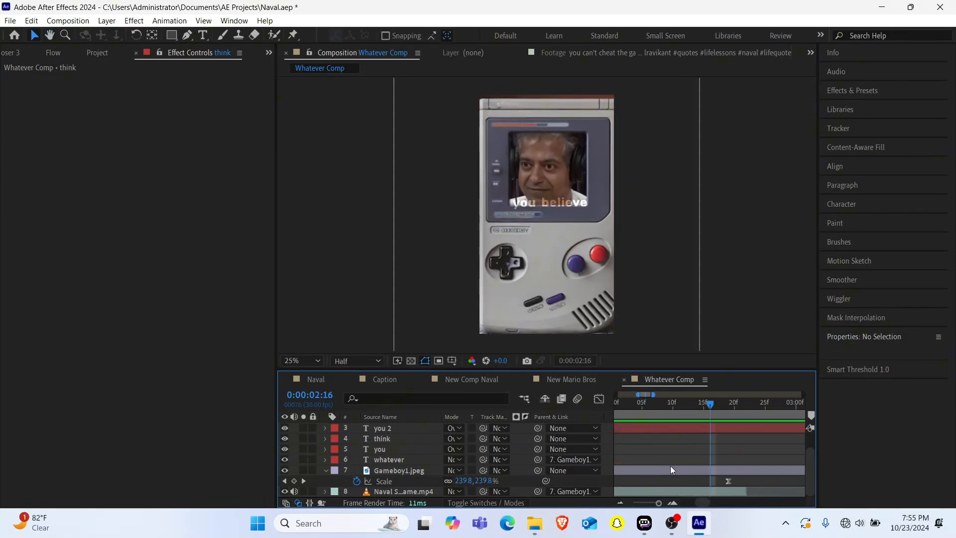
scroll(661, 439, left, 1)
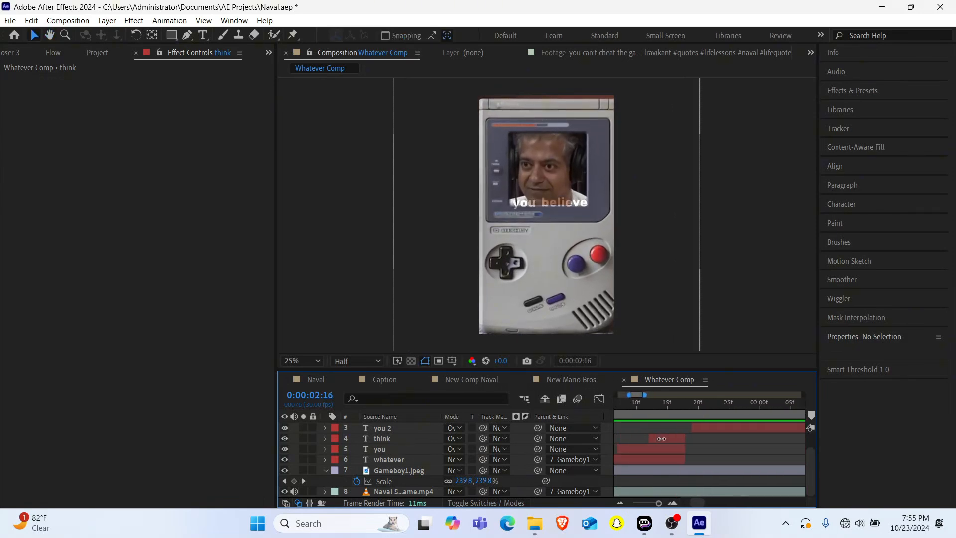
Step: Scrub through the caption changes from 0:00:01:20 onward to check where each word appears
scroll(661, 439, left, 2)
drag(716, 411, 743, 405)
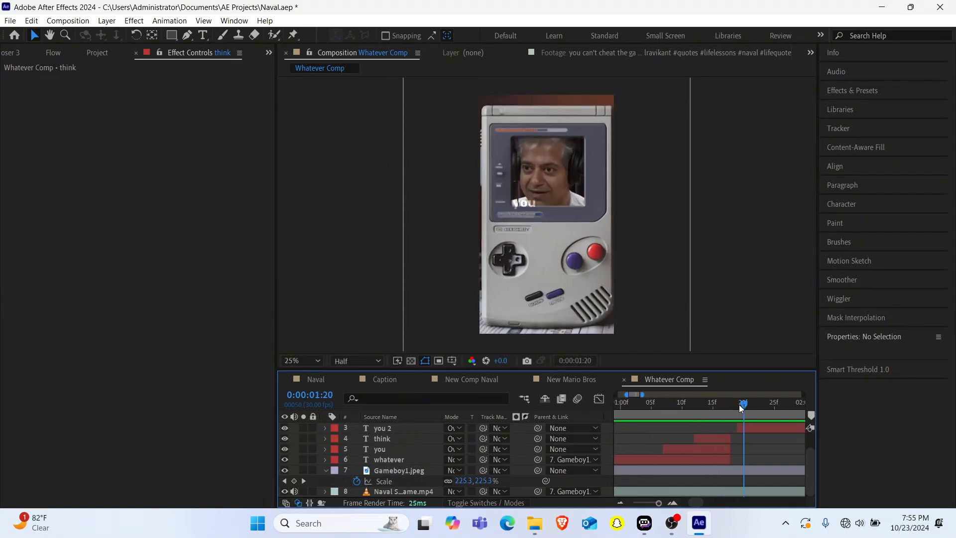
drag(755, 401, 774, 402)
scroll(748, 447, up, 1)
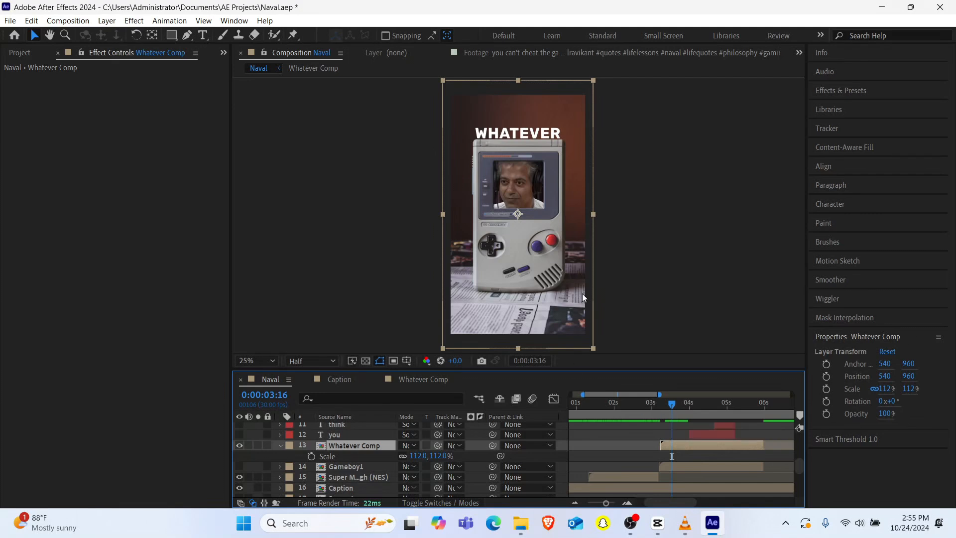
Step: Open Whatever Comp and pre-compose all eight of its layers into a new composition named What Comp
double_click(358, 445)
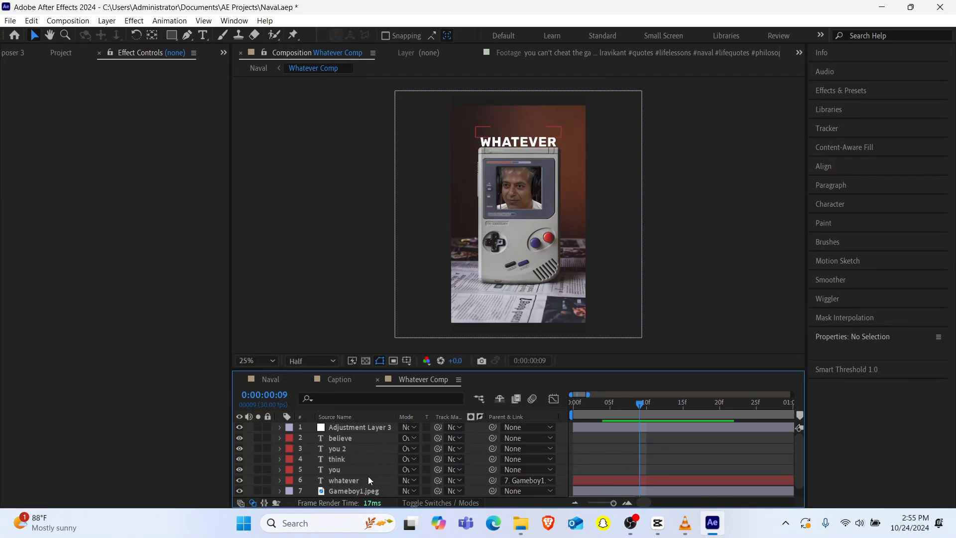
scroll(368, 476, down, 1)
scroll(369, 476, up, 1)
scroll(369, 476, down, 1)
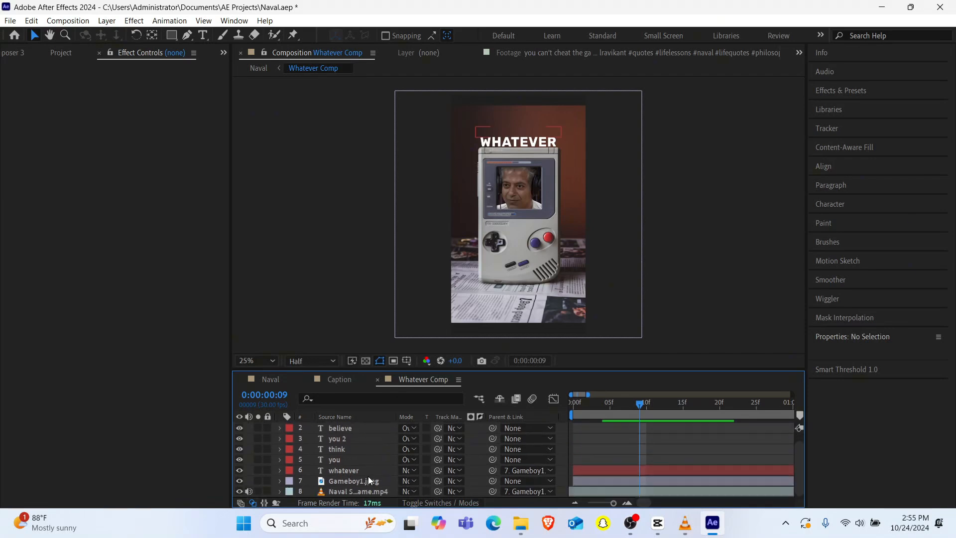
click(357, 490)
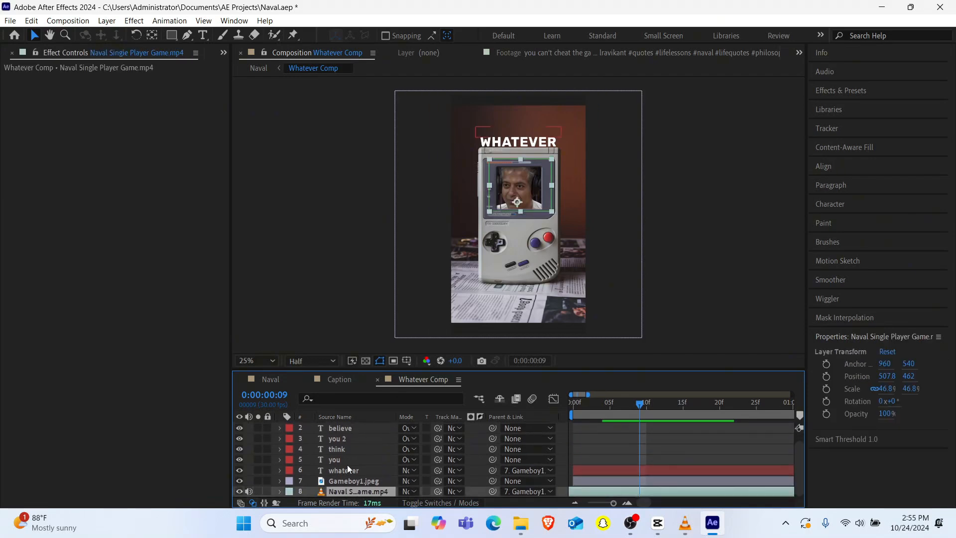
scroll(348, 465, up, 1)
shift+click(338, 427)
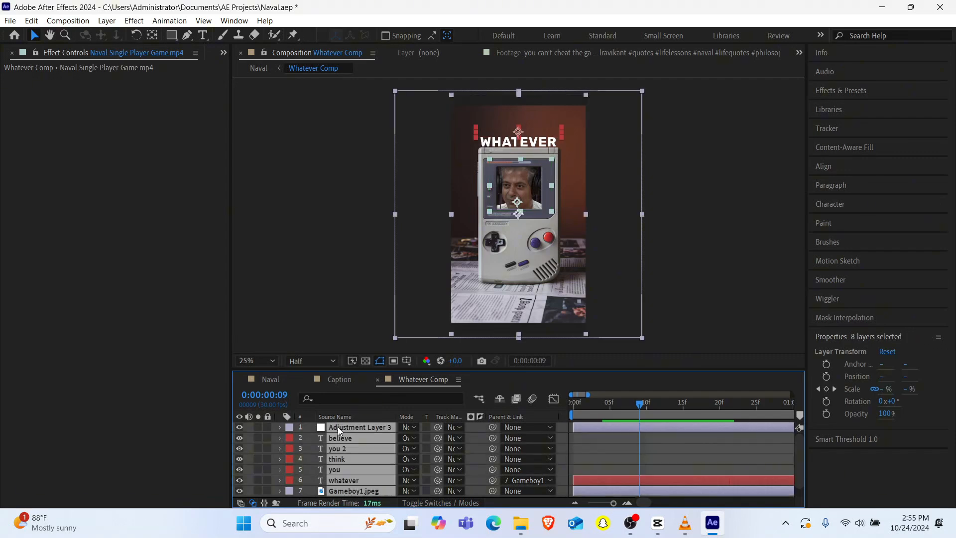
key(ctrl+shift+c)
text(What)
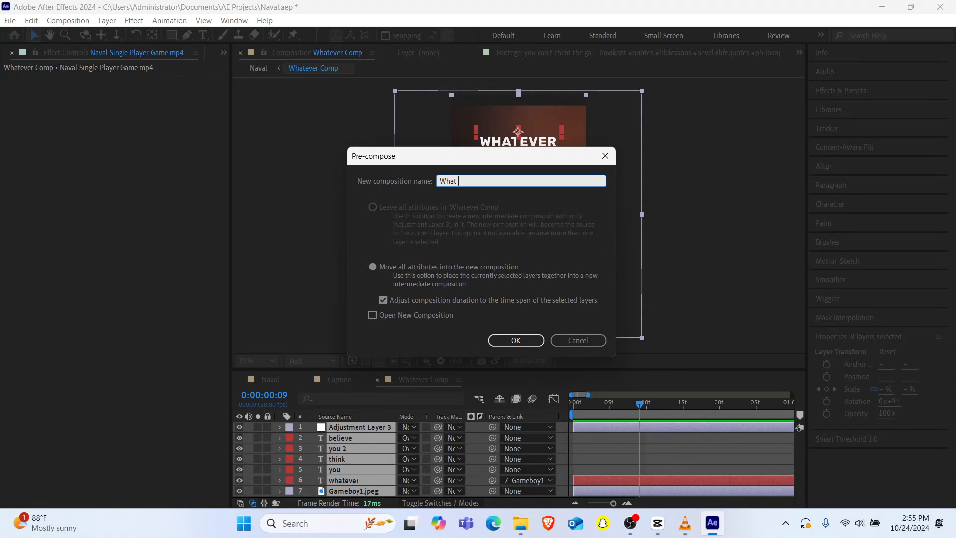
text(Comp)
key(Return)
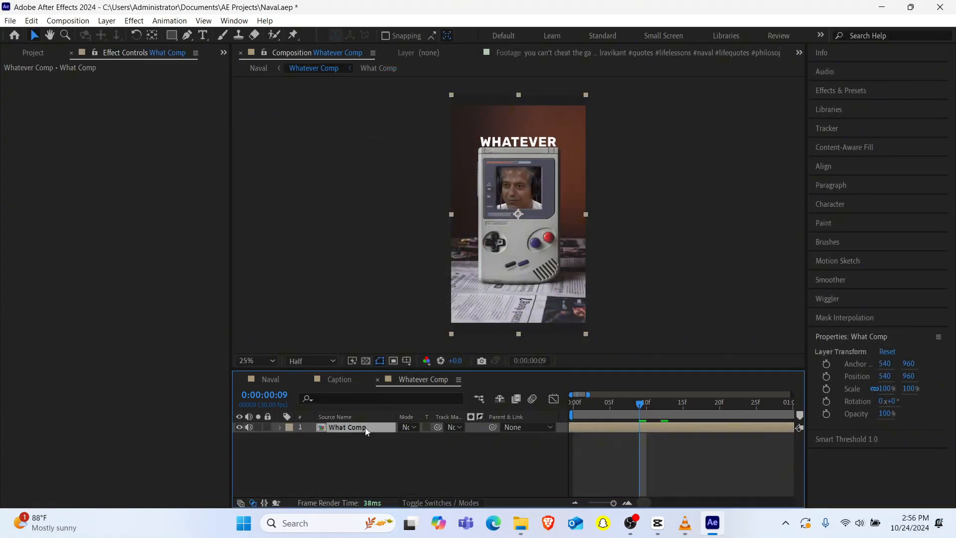
Step: Add a black 1080 x 1920 px solid named BG above What Comp
key(ctrl+y)
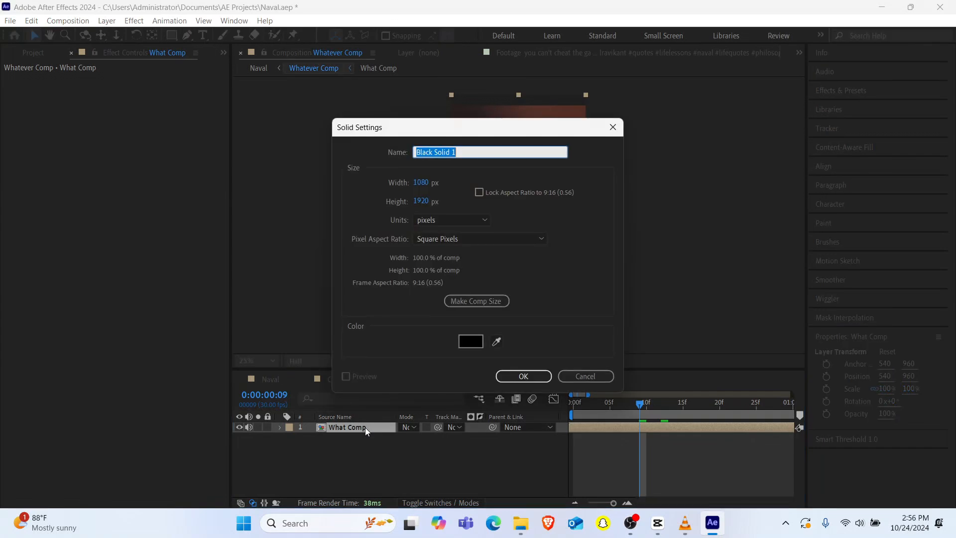
text(BG)
key(Return)
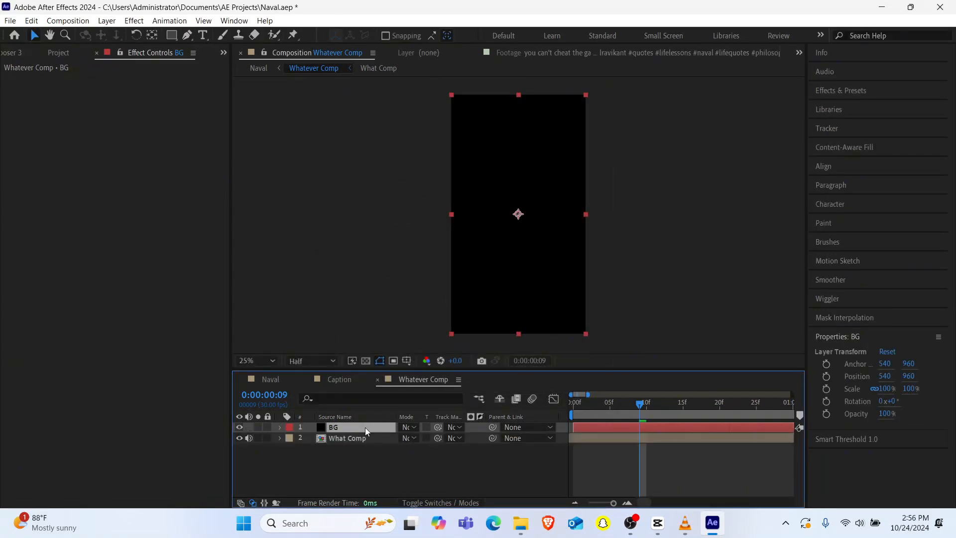
Step: Apply the Gradient Ramp effect to the BG solid
key(ctrl+space)
text(gtraf)
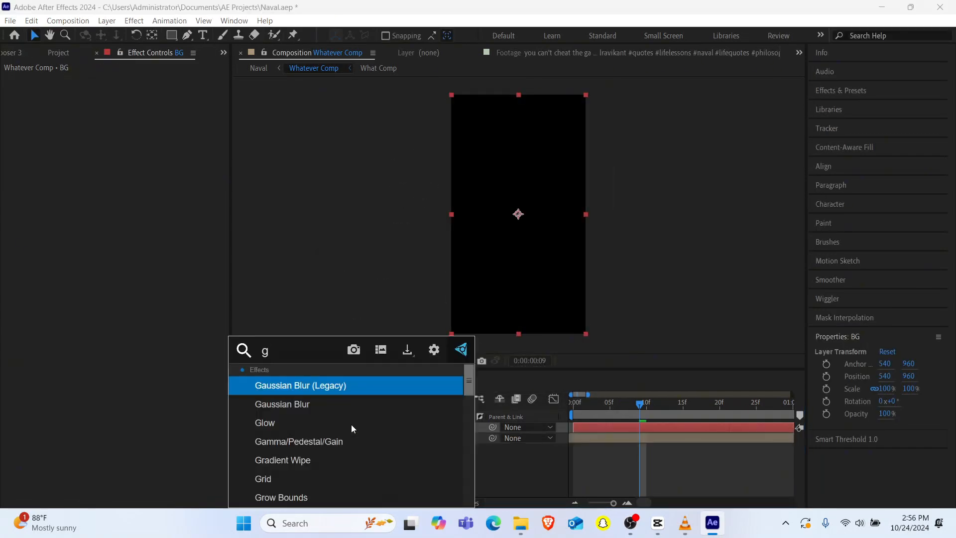
key(BackSpace)
key(BackSpace)
key(BackSpace)
key(BackSpace)
text(rad)
key(Up)
key(Return)
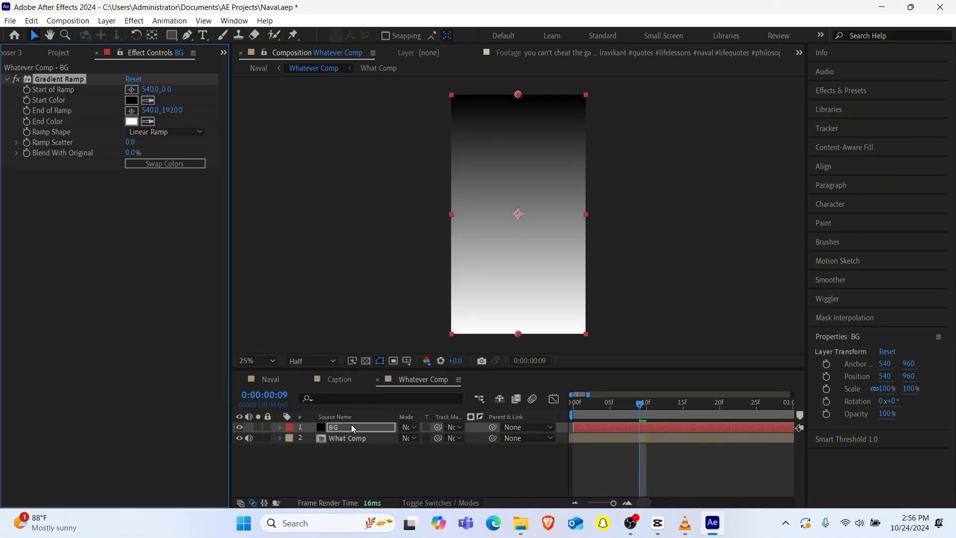
Step: Change BG's gradient to a Radial Ramp and move its start point to about 536, 788
click(157, 132)
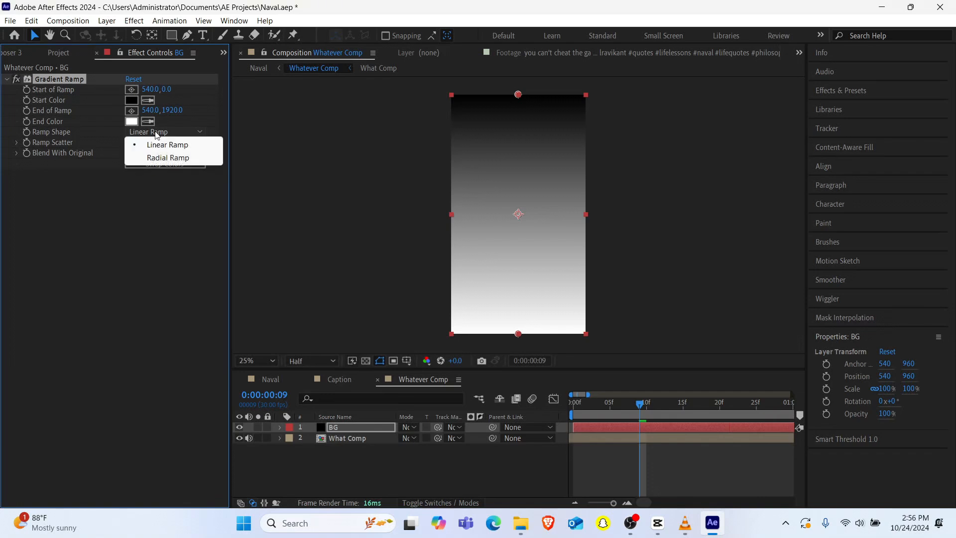
click(156, 159)
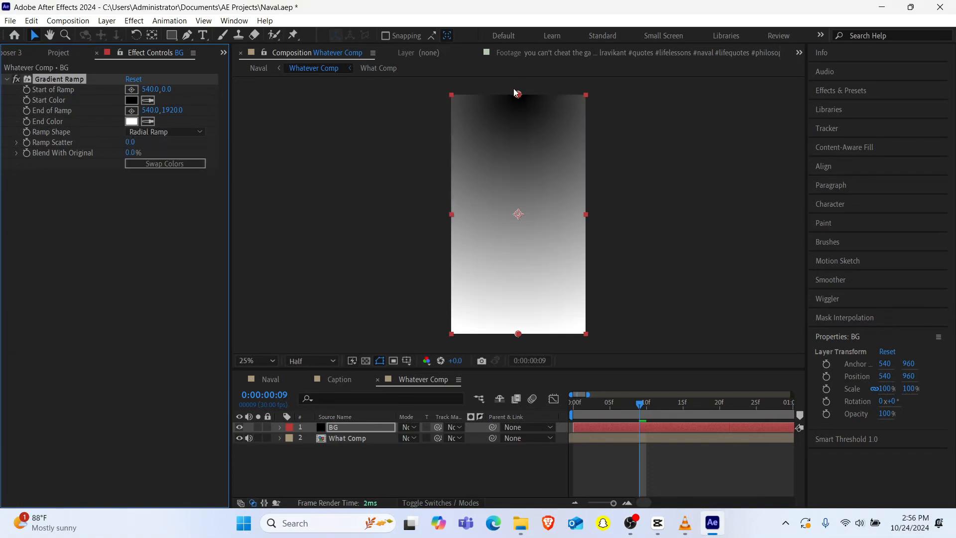
drag(518, 96, 518, 193)
Step: Apply the Levels effect to BG and set its gamma to 0.50
key(ctrl+space)
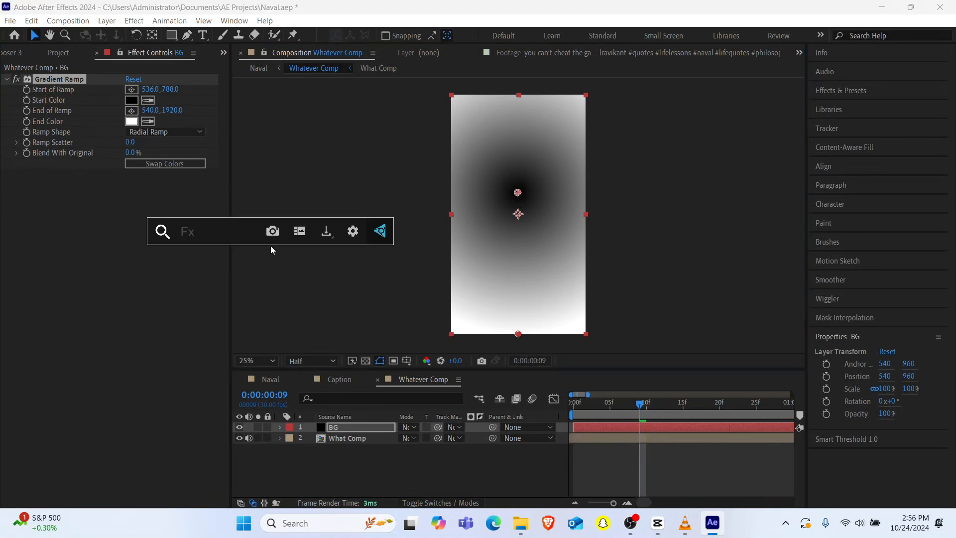
text(lev)
key(Return)
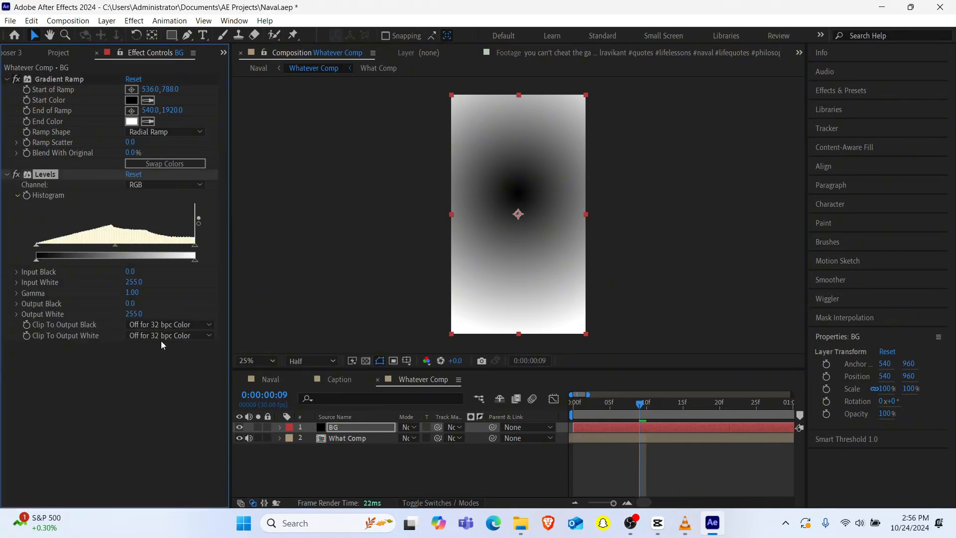
click(131, 293)
text(0.50)
key(Return)
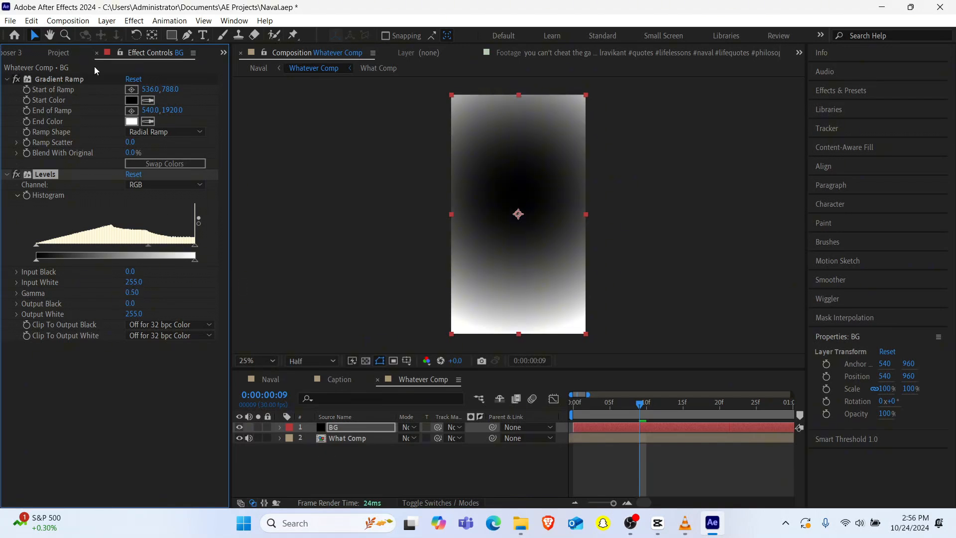
Step: Duplicate What Comp in the project and place the copy beneath the What Comp layer in Whatever Comp
click(59, 53)
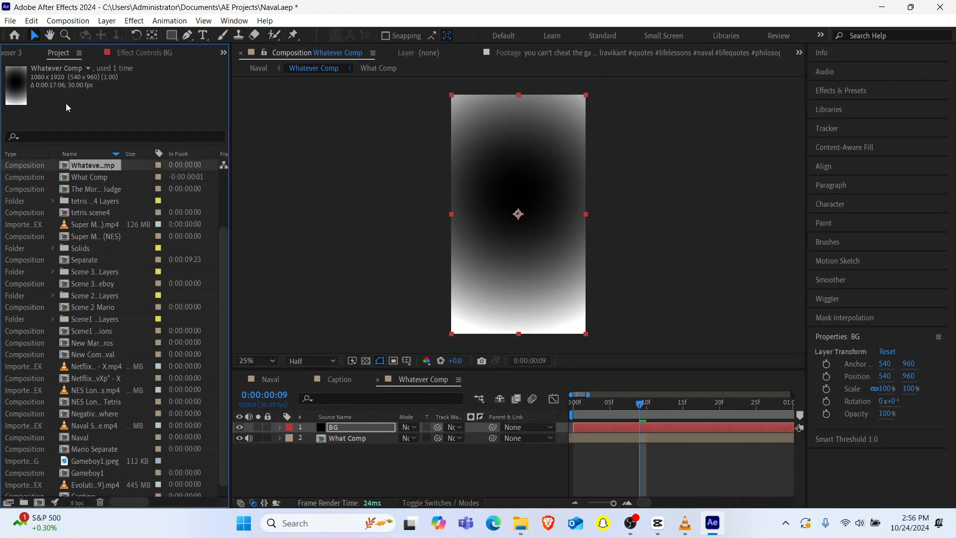
click(88, 179)
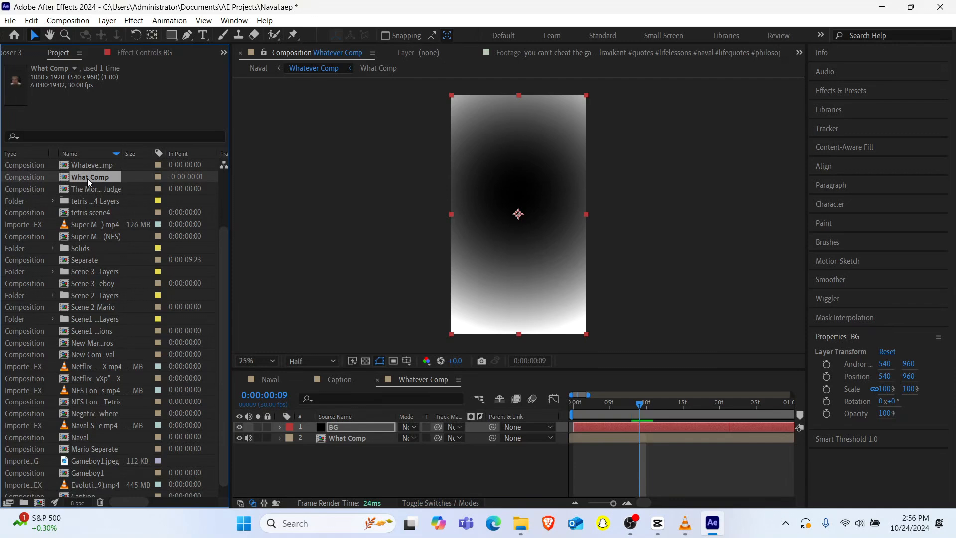
key(ctrl+d)
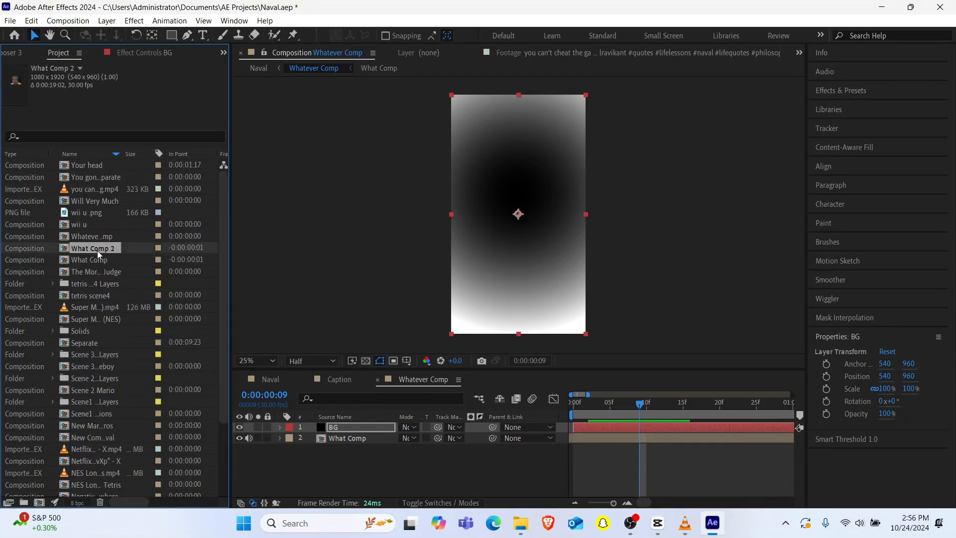
drag(97, 250, 333, 459)
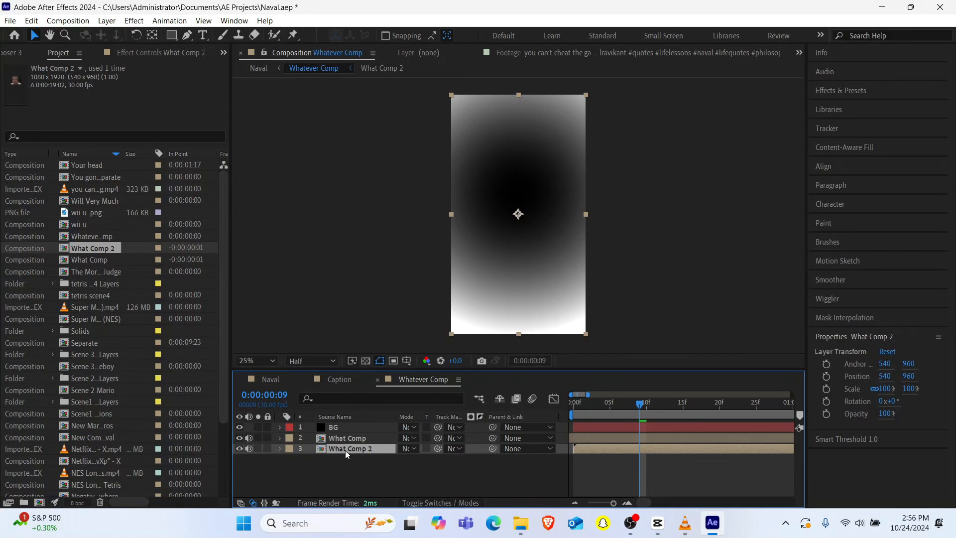
Step: Apply the Camera Lens Blur effect to the duplicated What Comp layer
key(ctrl+space)
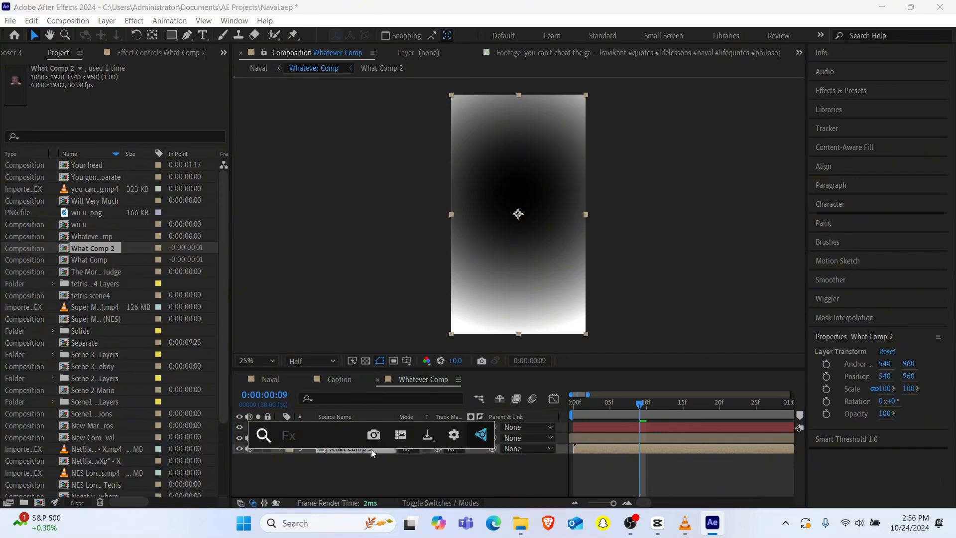
text(cam)
key(Up)
key(Up)
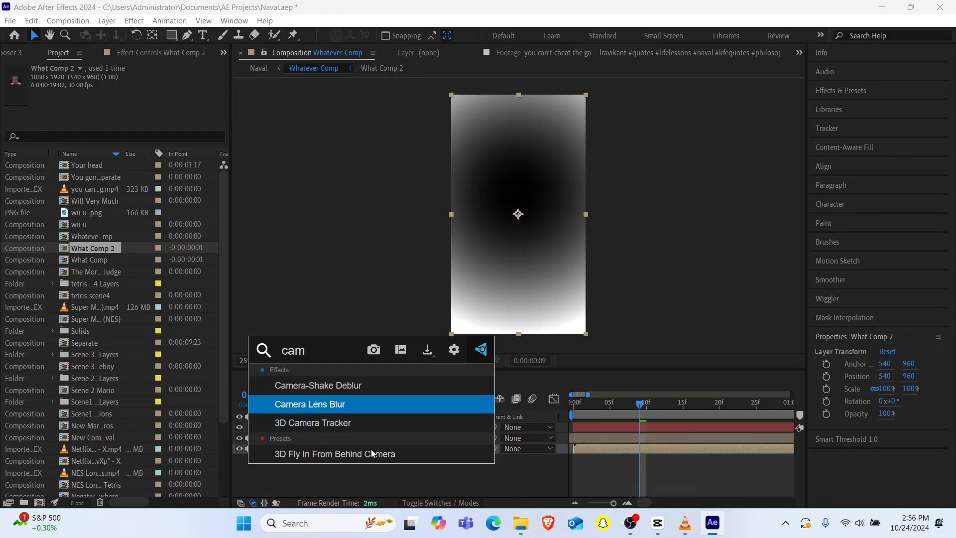
key(Return)
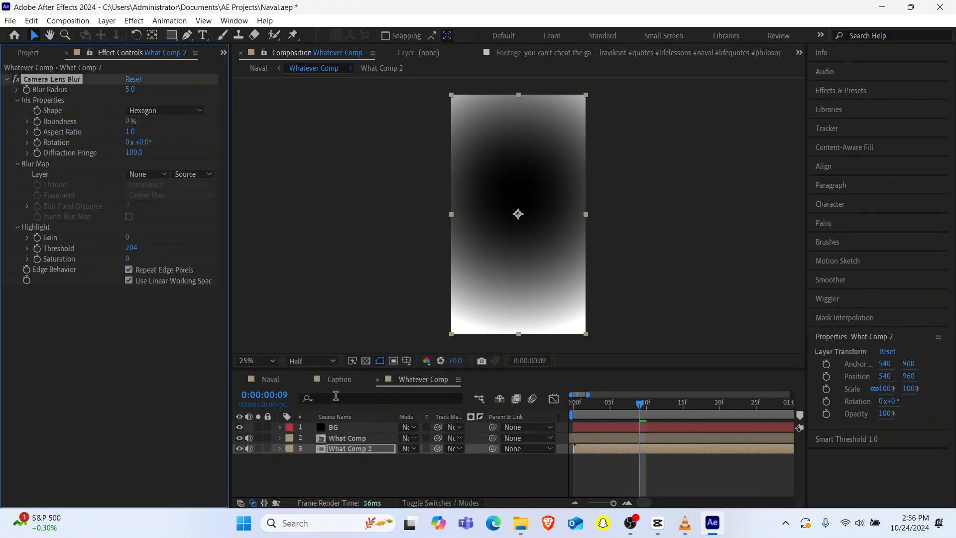
Step: Assign BG as the track matte of What Comp and set the duplicate layer's Camera Lens Blur radius to 20
click(352, 438)
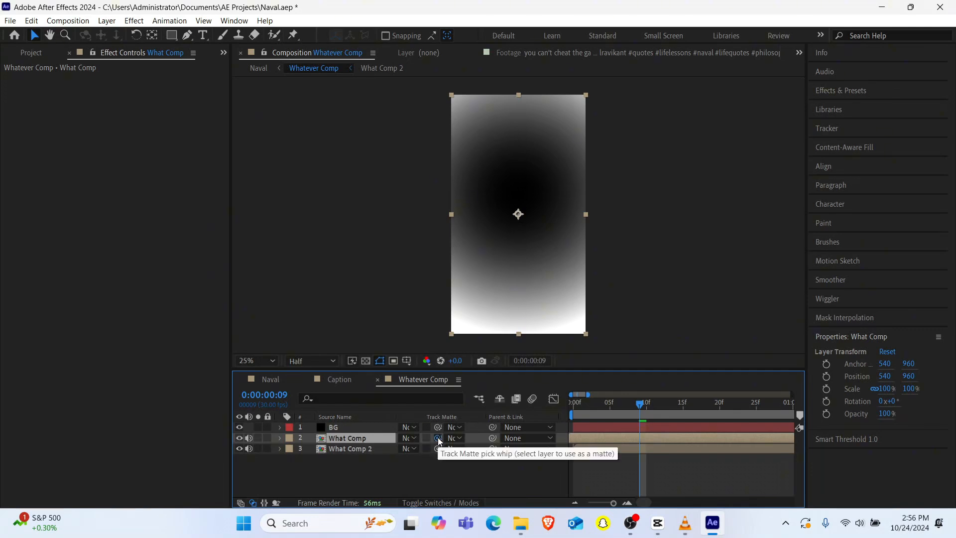
drag(439, 439, 351, 428)
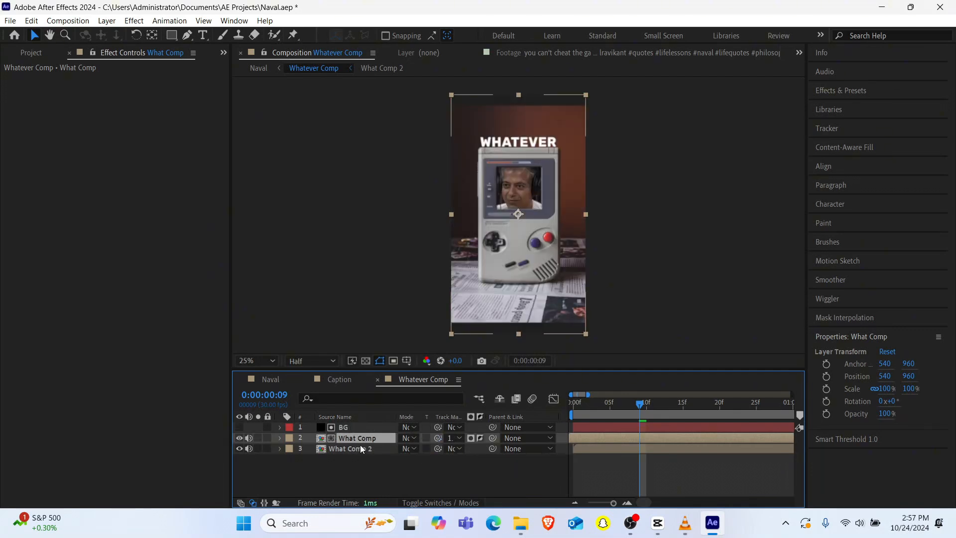
click(360, 448)
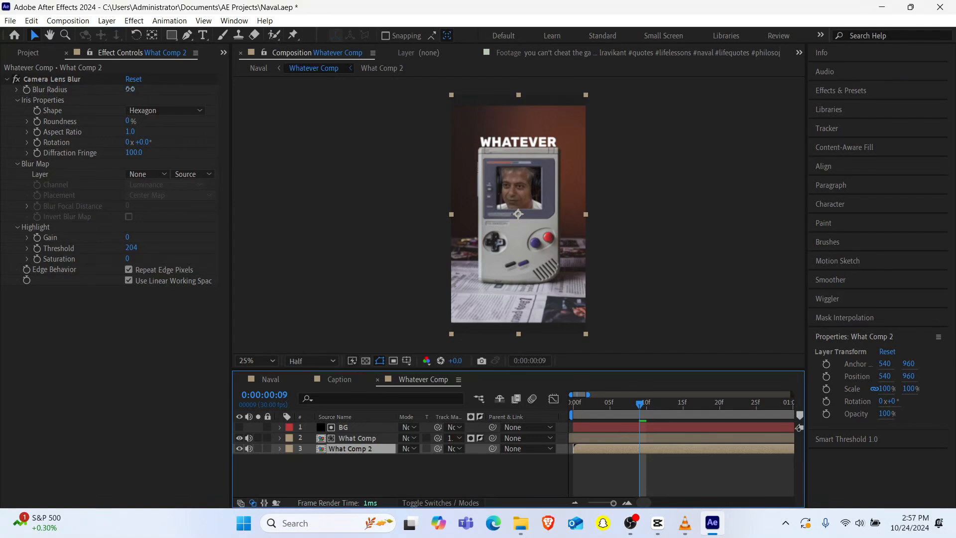
click(130, 90)
text(20)
key(Return)
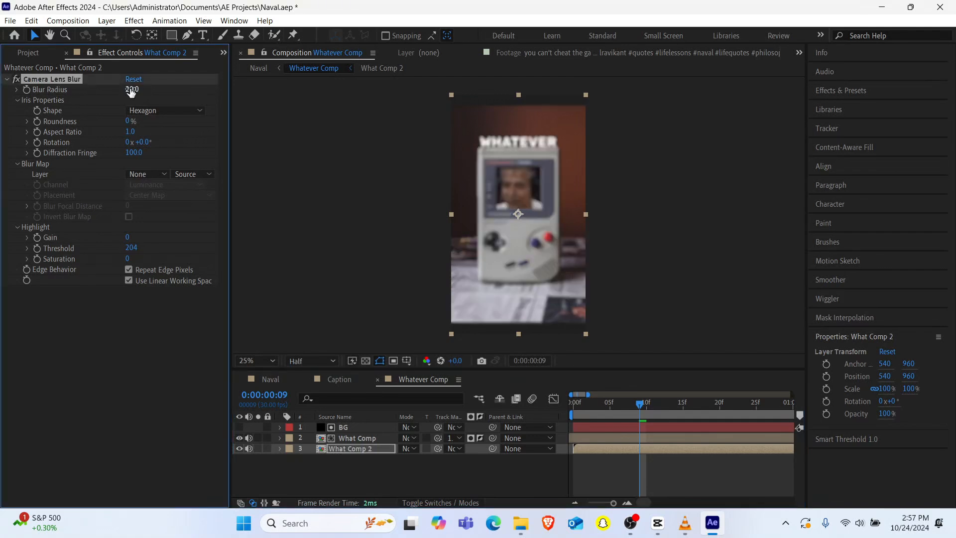
Step: Switch What Comp's track matte to an inverted luma matte
click(471, 439)
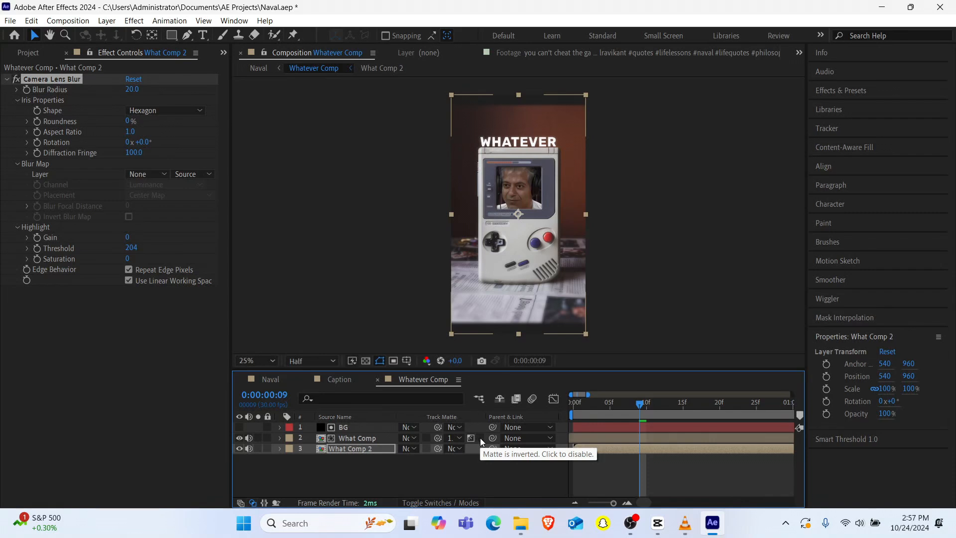
click(481, 438)
click(480, 438)
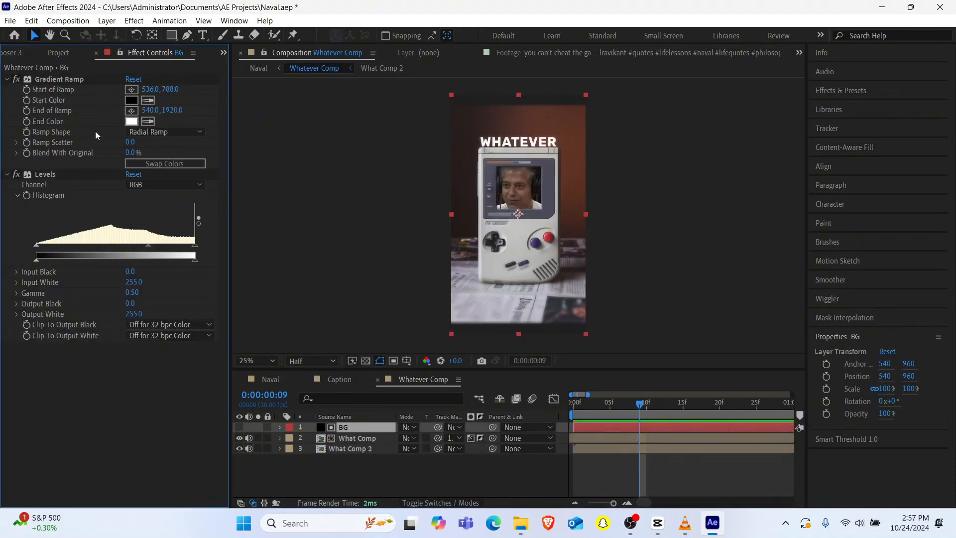
Step: Move BG's ramp start near the Game Boy display's lower edge and its end to about 528, 1832, and return to the Naval composition
click(53, 78)
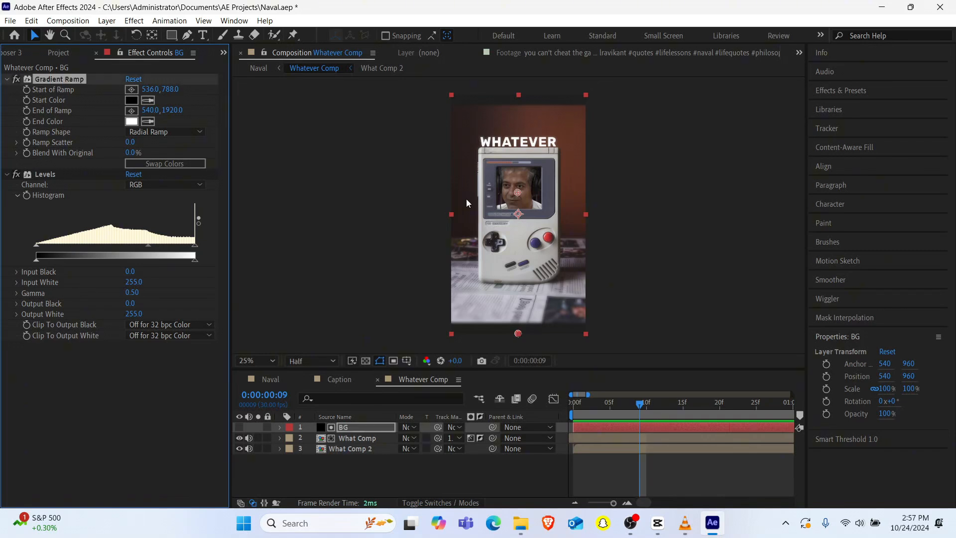
drag(516, 192, 509, 210)
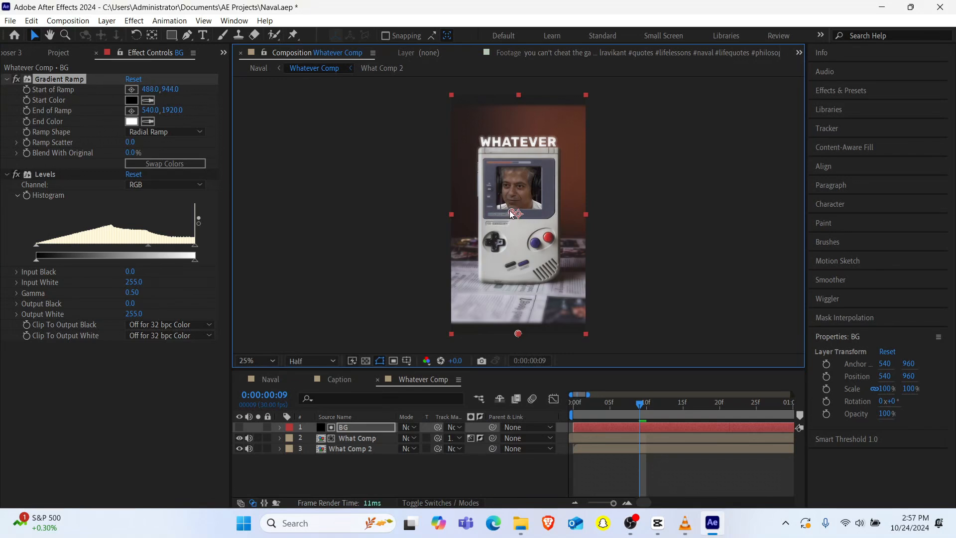
mouse_move(519, 334)
mouse_down()
mouse_move(518, 236)
mouse_move(517, 319)
mouse_up()
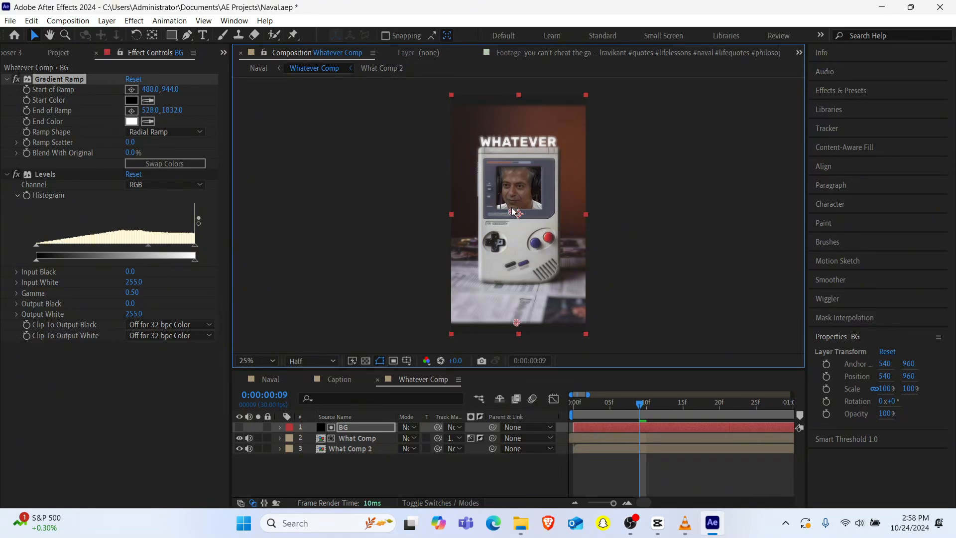
mouse_move(512, 208)
mouse_down()
mouse_move(515, 192)
mouse_move(515, 212)
mouse_up()
click(269, 381)
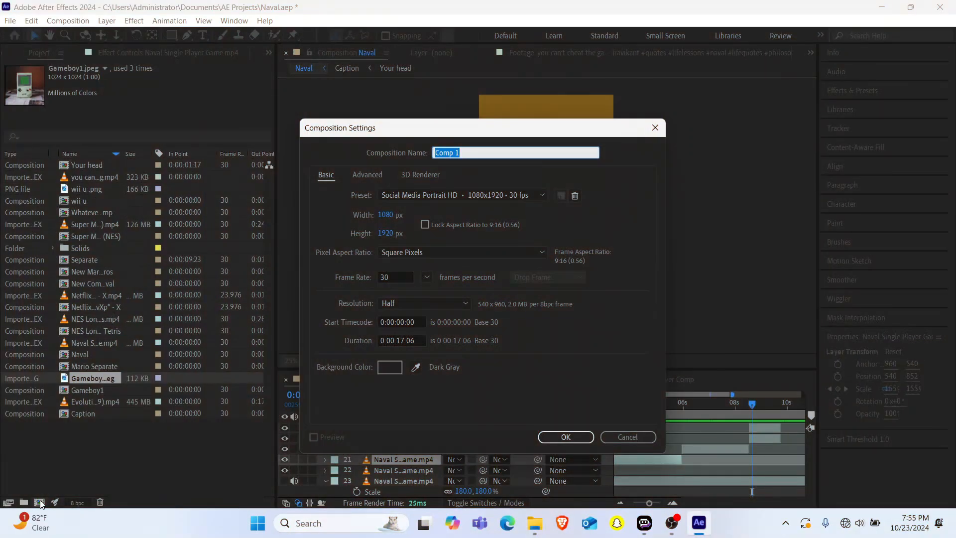
Step: Create a 1080 x 1920, 30 fps composition named Will Very Much with a duration of 0:00:17:06
text(Will Very )
text(Much)
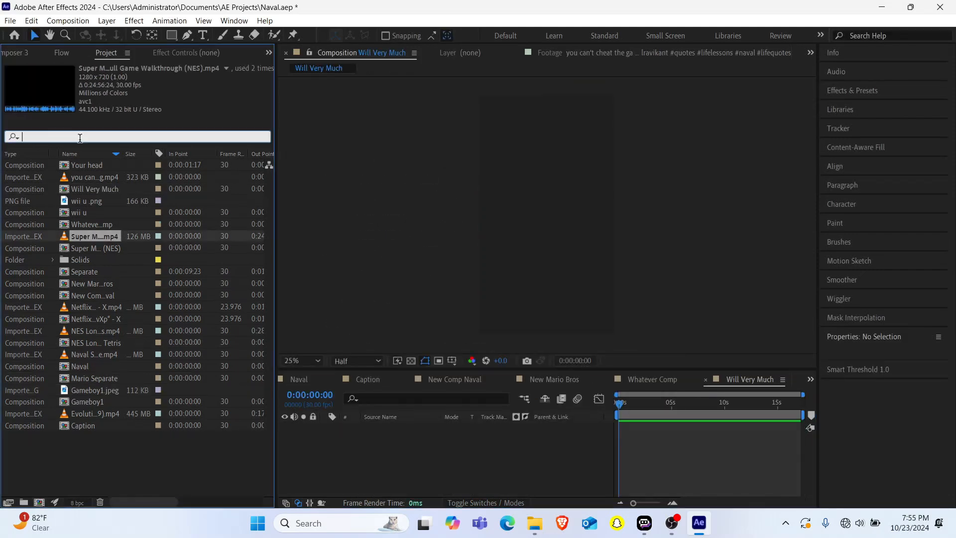
Step: Find the Tetris footage in the project, add it to Will Very Much scaled to 552%, and align its gameplay with the composition start
text(tet)
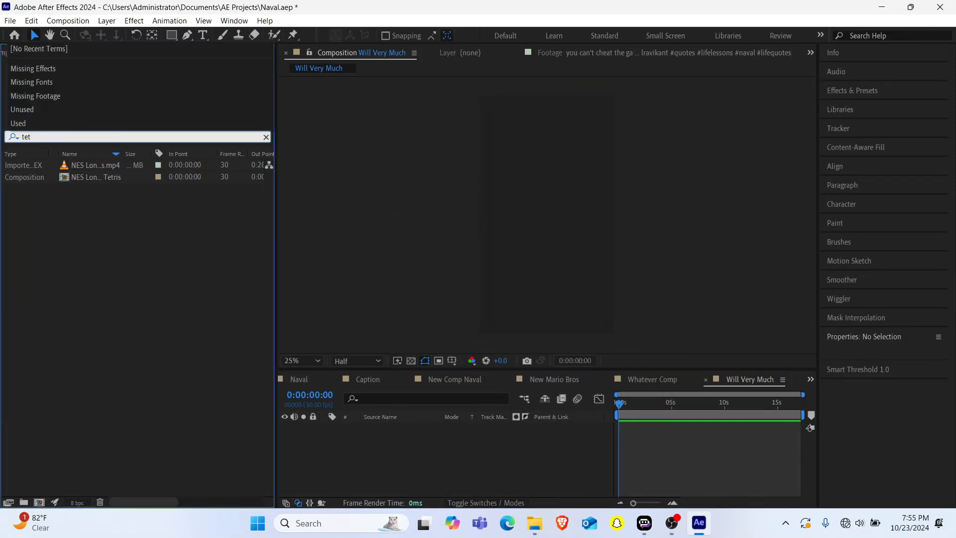
click(100, 165)
drag(99, 165, 767, 445)
key(s)
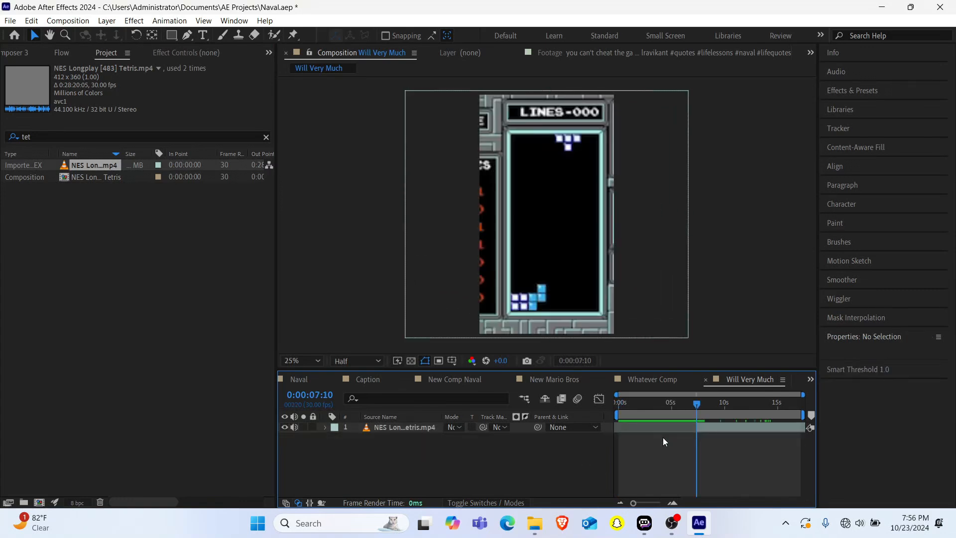
click(703, 424)
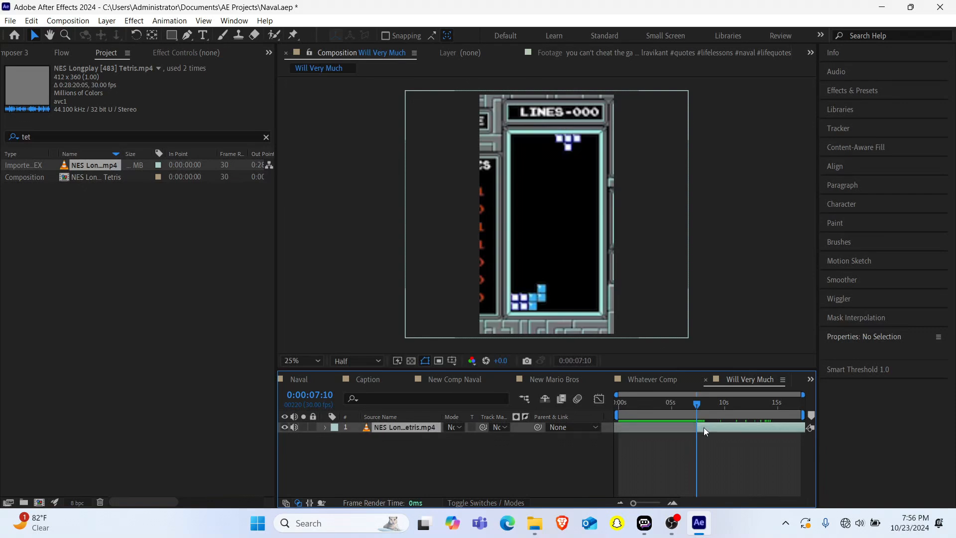
drag(704, 427, 629, 426)
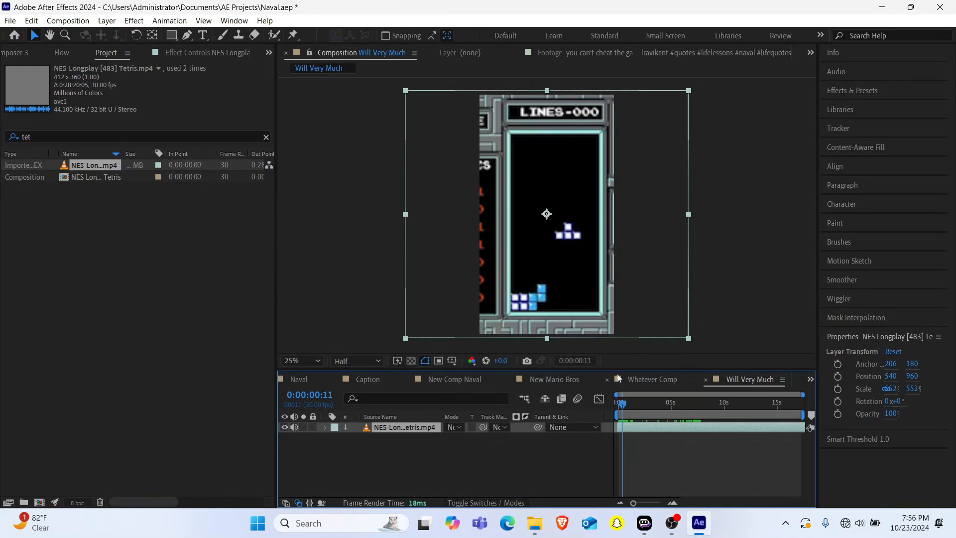
Step: Nudge the Tetris layer horizontally to position 444, 960 to centre its playfield in the frame
key(Left)
key(Left)
key(Left)
key(Left)
key(Left)
key(Left)
key(Left)
key(Left)
key(Left)
key(Left)
key(Left)
key(Left)
key(Left)
key(Left)
key(Left)
key(Left)
key(Left)
key(Left)
key(Left)
key(Left)
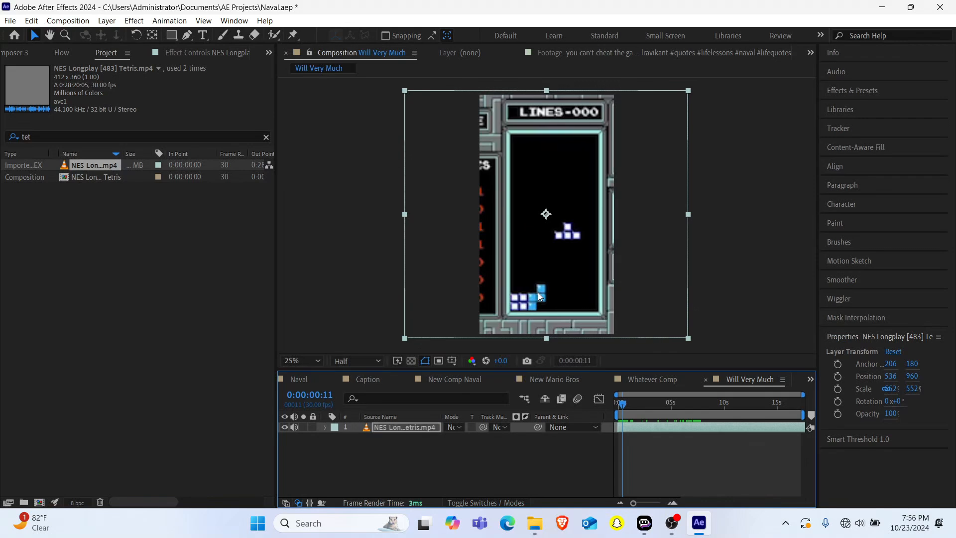
key(Left)
key(Left)
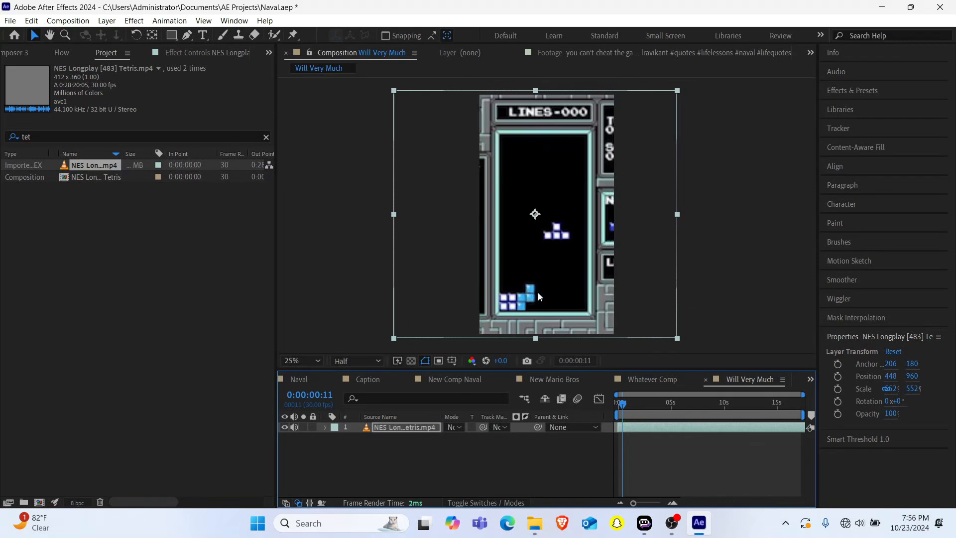
Step: Try to key the black playfield out of the Tetris layer with Keylight
key(ctrl+space)
text(key)
key(Return)
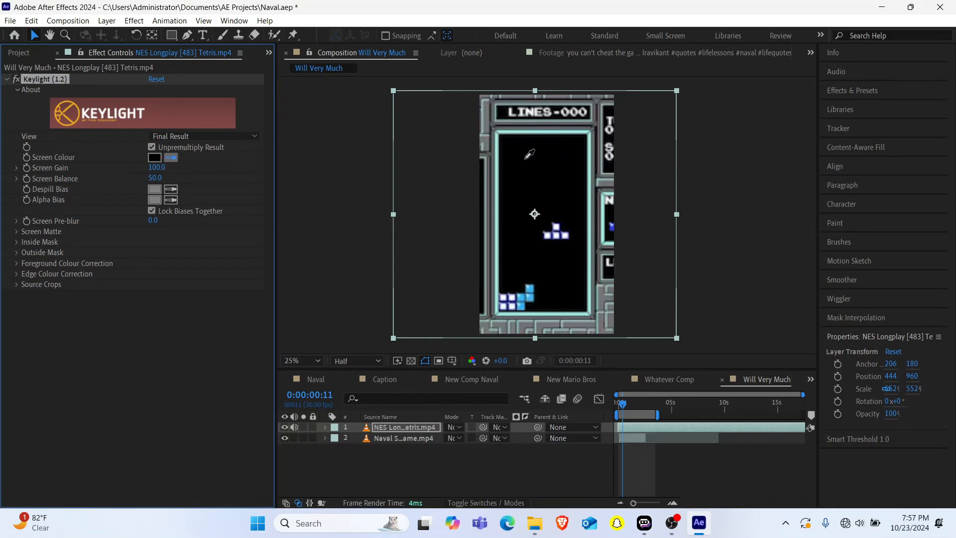
click(539, 173)
key(ctrl+z)
key(ctrl+z)
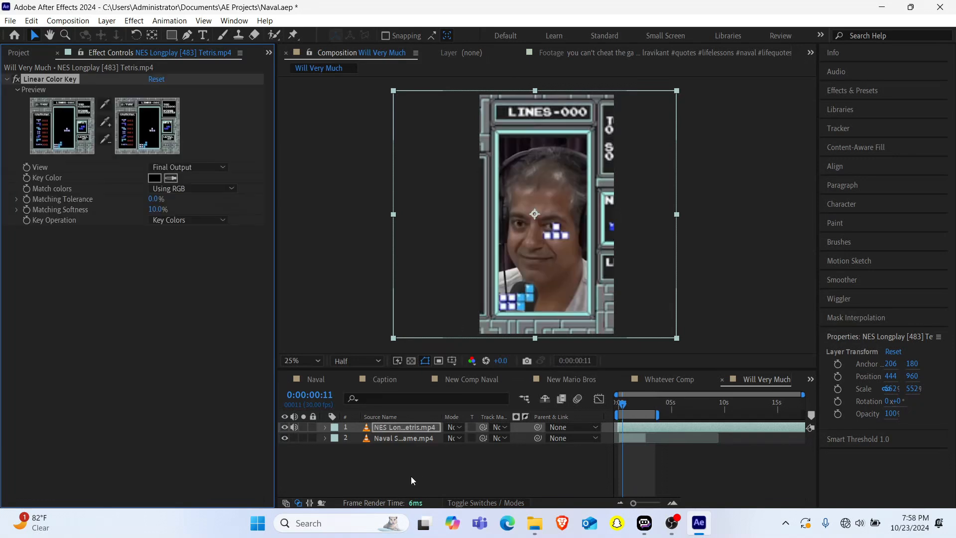
Step: Mute the Tetris layer, enable audio on the Naval Single Player Game layer, and preview the composition from the start
click(294, 427)
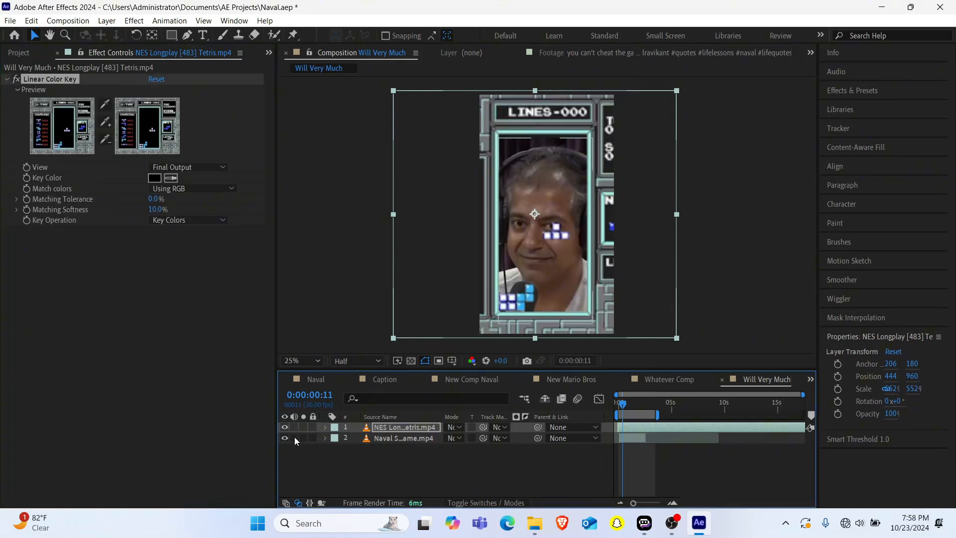
click(294, 437)
drag(628, 402, 588, 413)
click(629, 436)
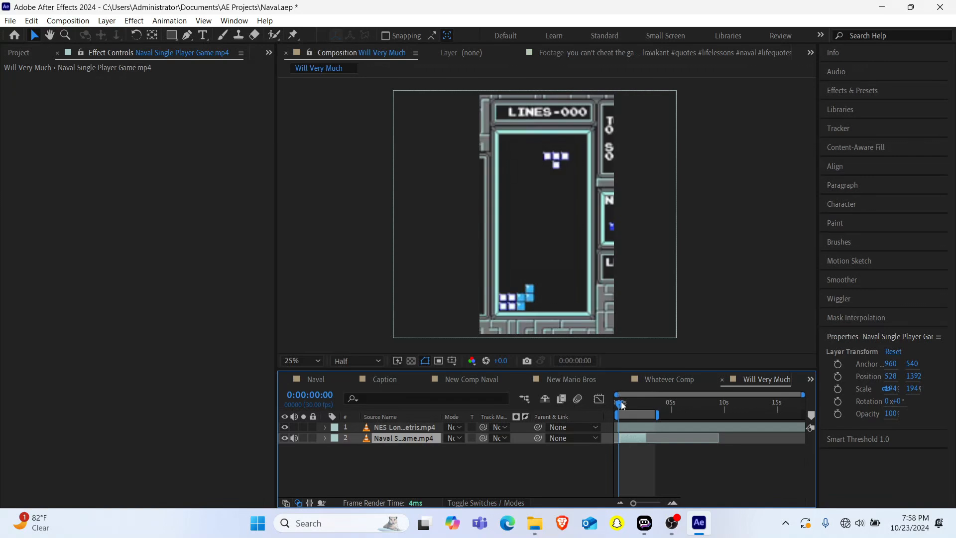
key(space)
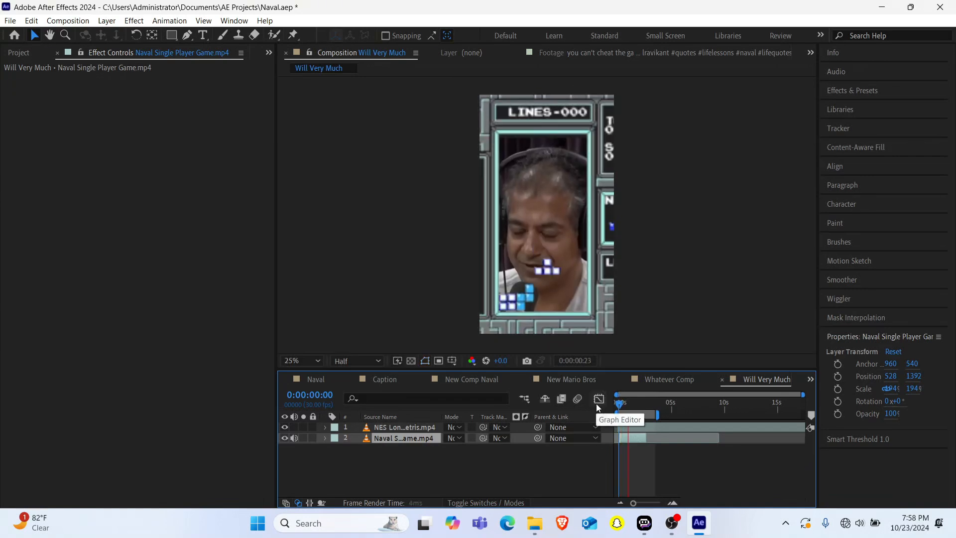
key(space)
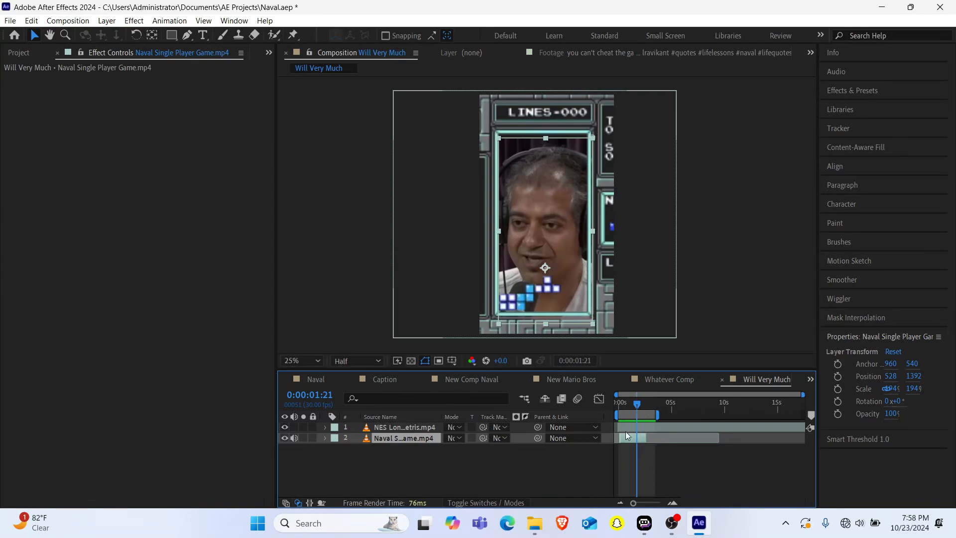
Step: Shift the Naval Single Player Game layer earlier in time to sync its speech with the composition start, previewing the timing
drag(626, 438, 625, 438)
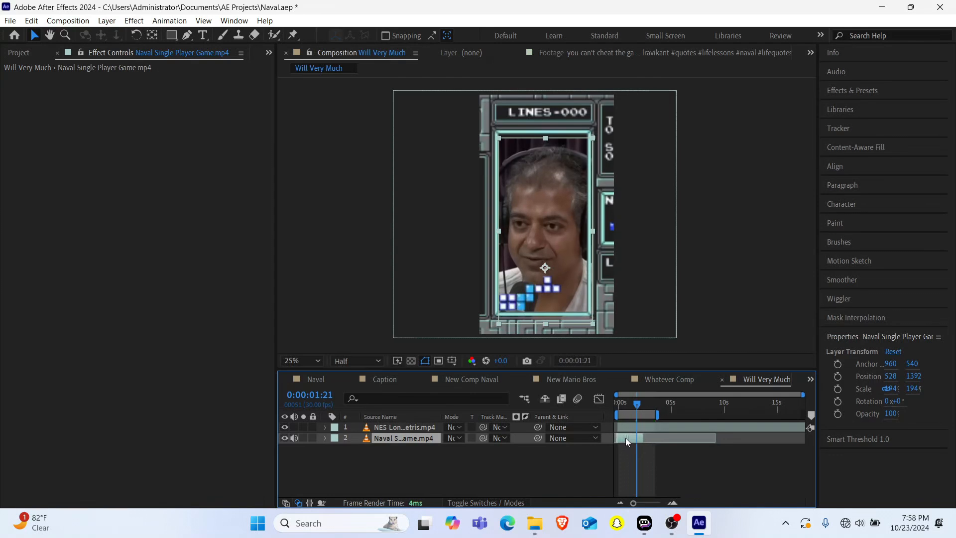
drag(624, 405, 611, 408)
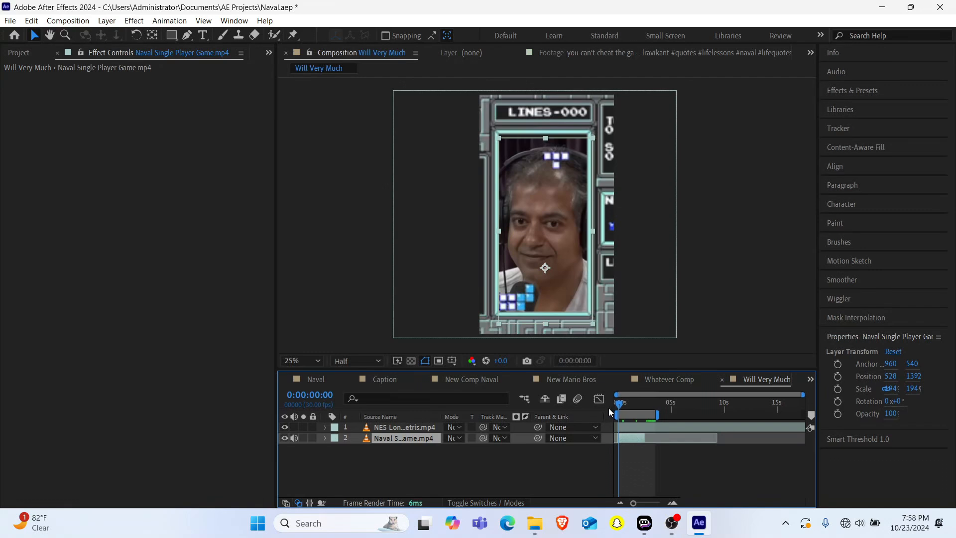
key(space)
key(space)
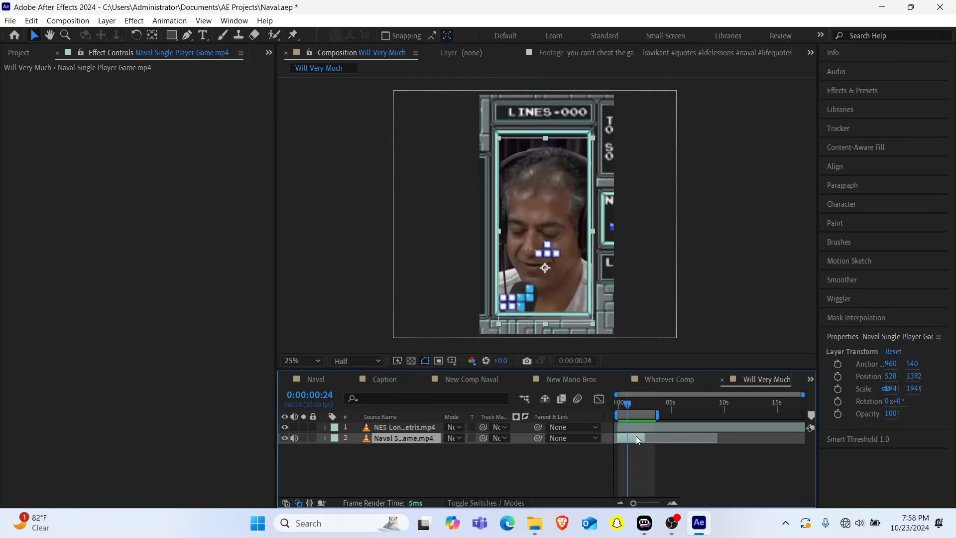
drag(636, 438, 624, 438)
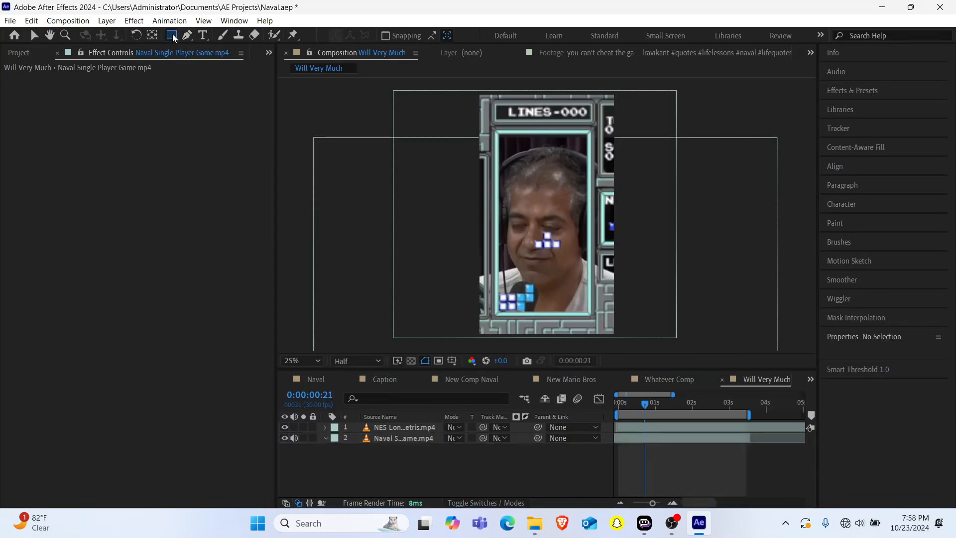
Step: Draw a rectangular mask on the Naval Single Player Game layer along the border of the Tetris playfield
click(172, 35)
click(396, 439)
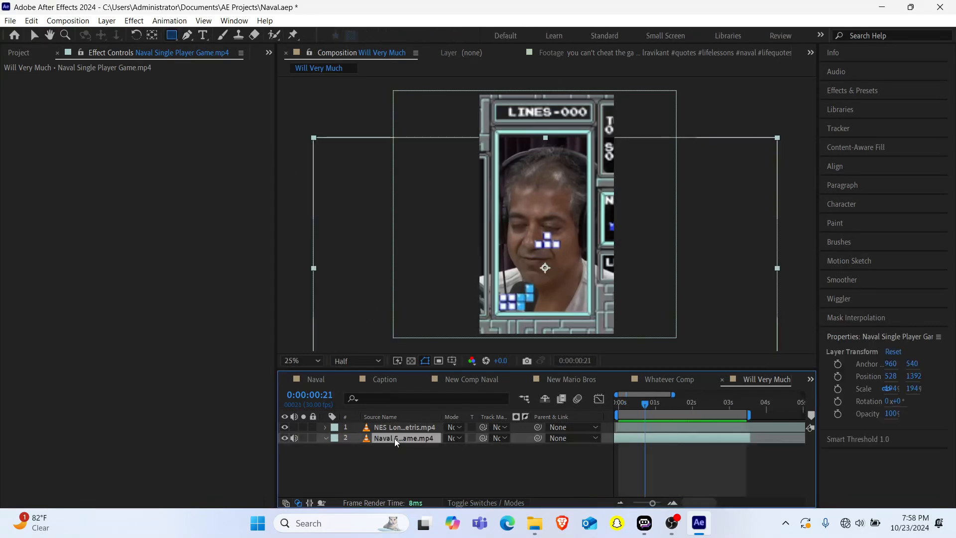
mouse_move(496, 134)
mouse_down()
mouse_move(544, 173)
mouse_move(586, 260)
mouse_move(592, 316)
mouse_up()
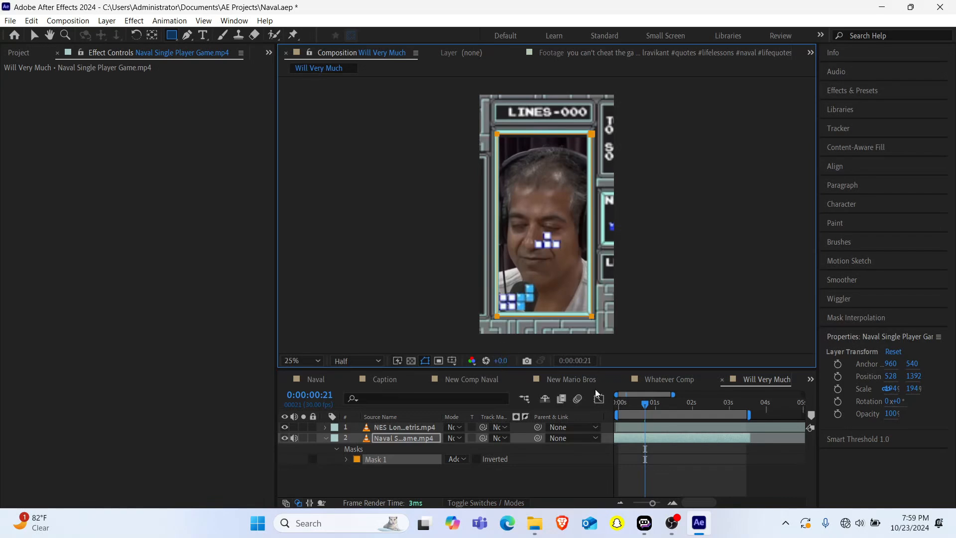
click(325, 438)
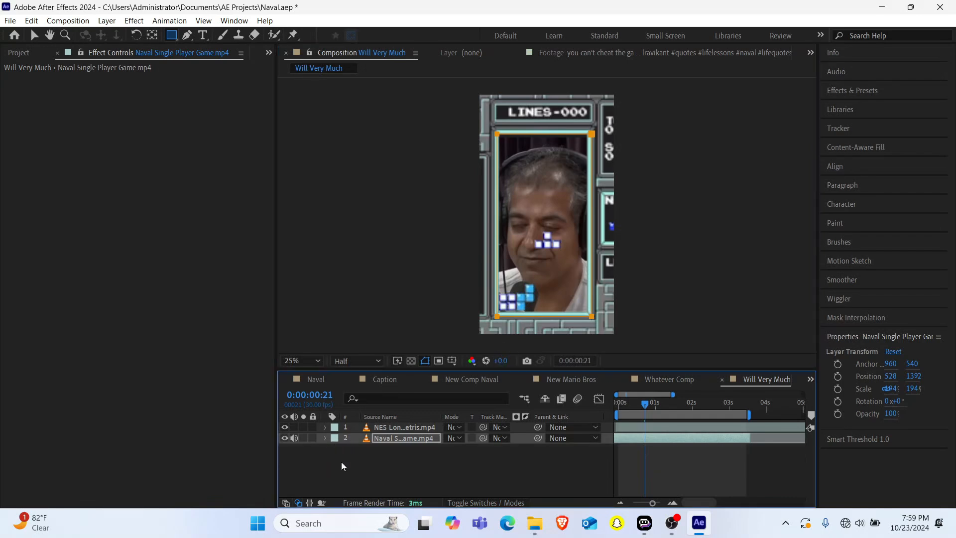
click(348, 478)
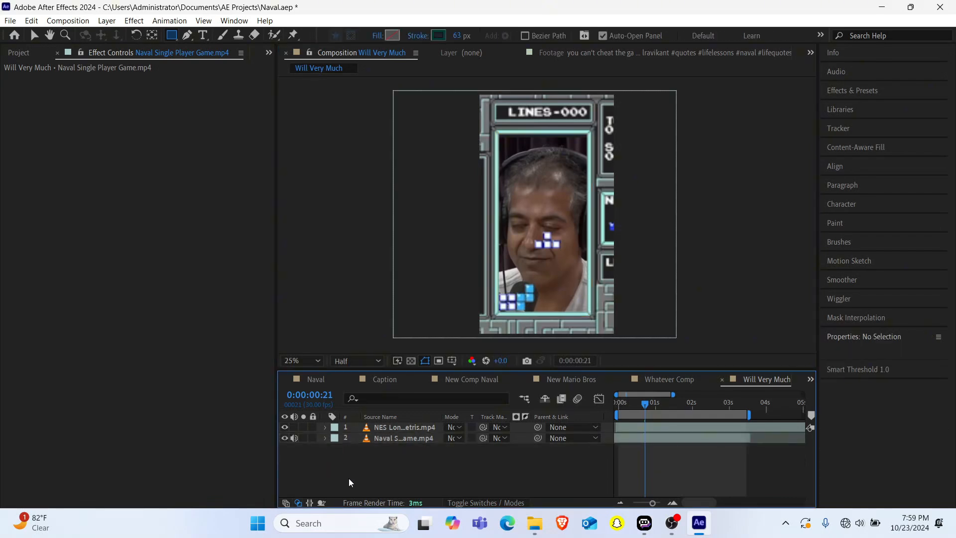
Step: Add a text layer reading "Will" near the upper edge of the Tetris playfield
key(ctrl+t)
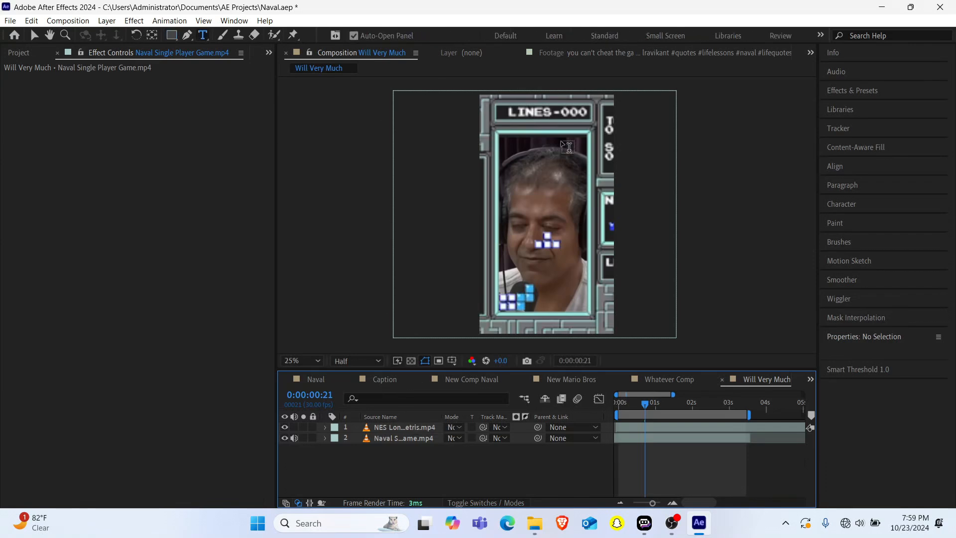
click(532, 139)
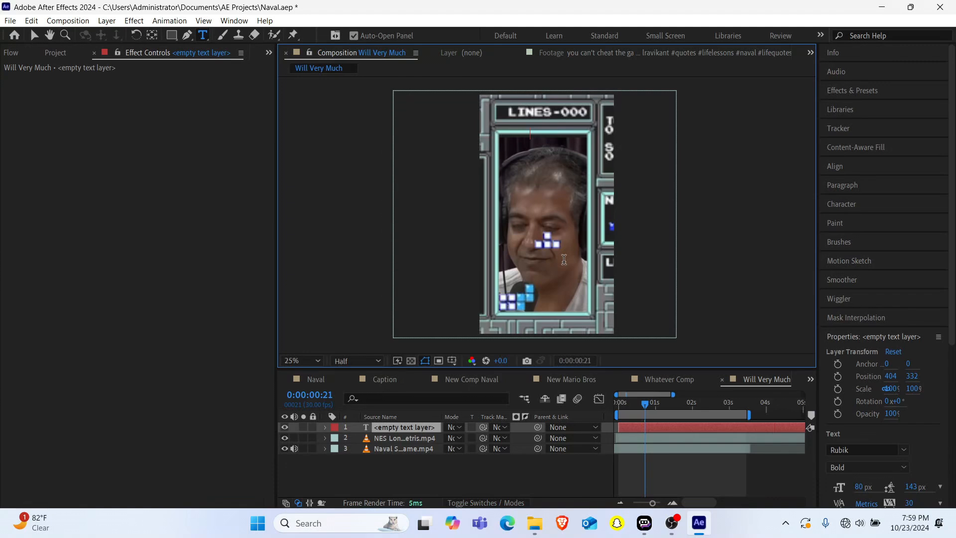
text(Wi)
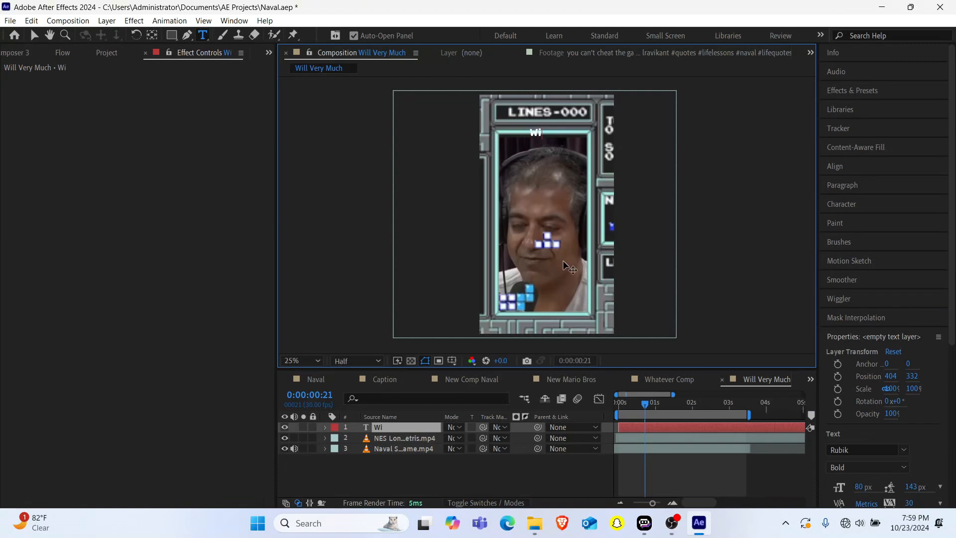
text(ll)
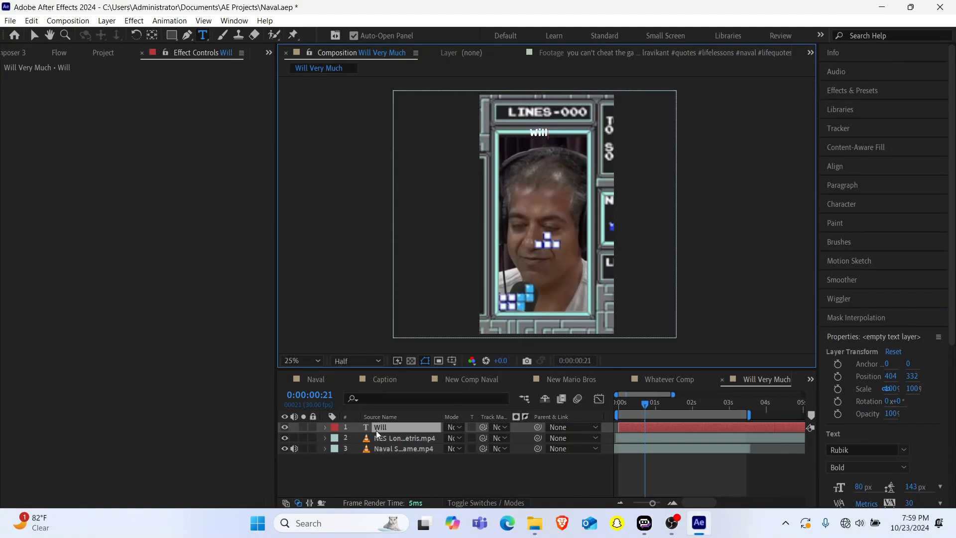
Step: Set the Will text to all caps at 180 px and align it horizontally to the composition's centre
key(ctrl+a)
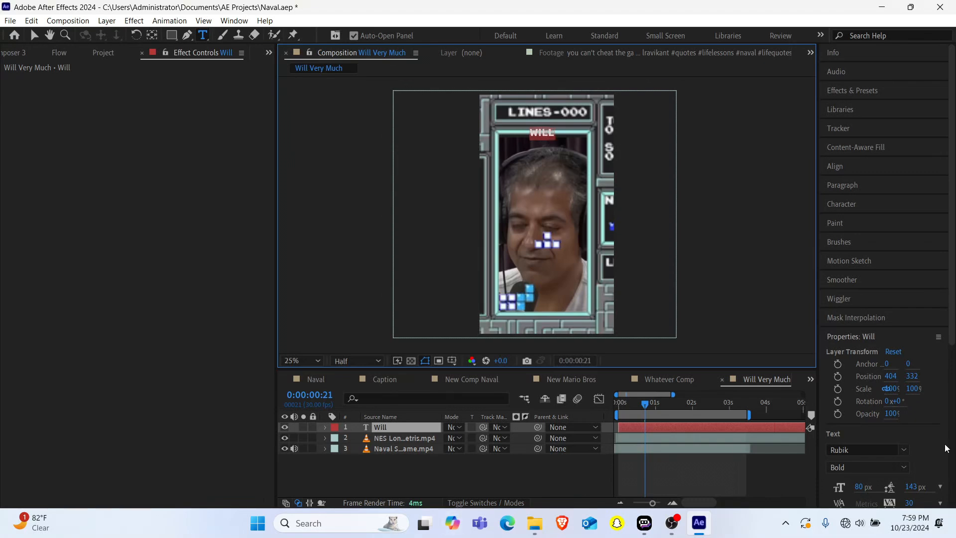
click(864, 488)
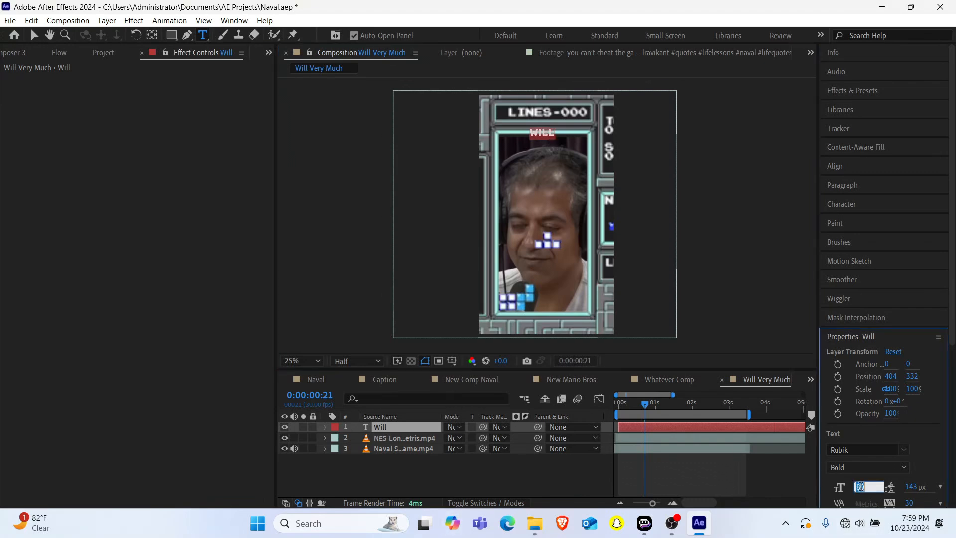
text(180)
key(Return)
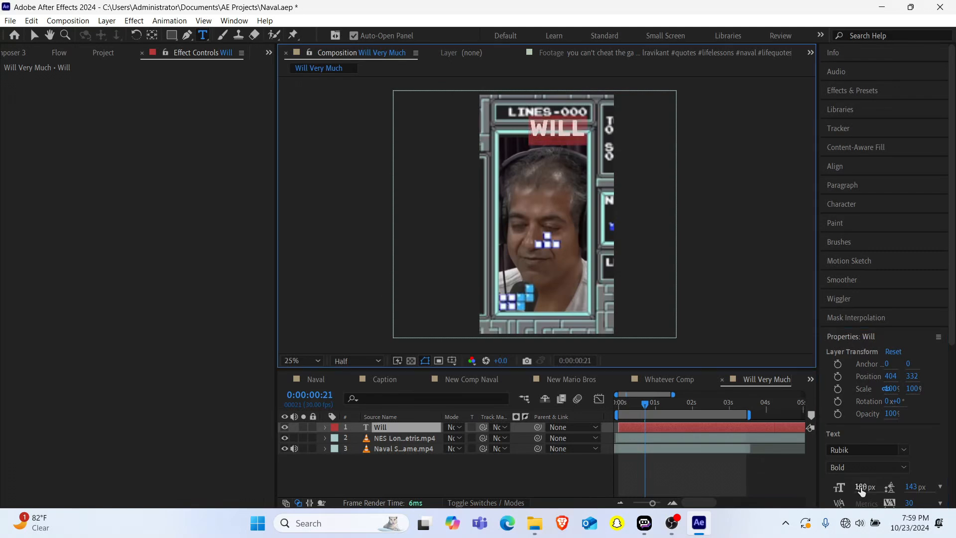
click(843, 164)
click(853, 202)
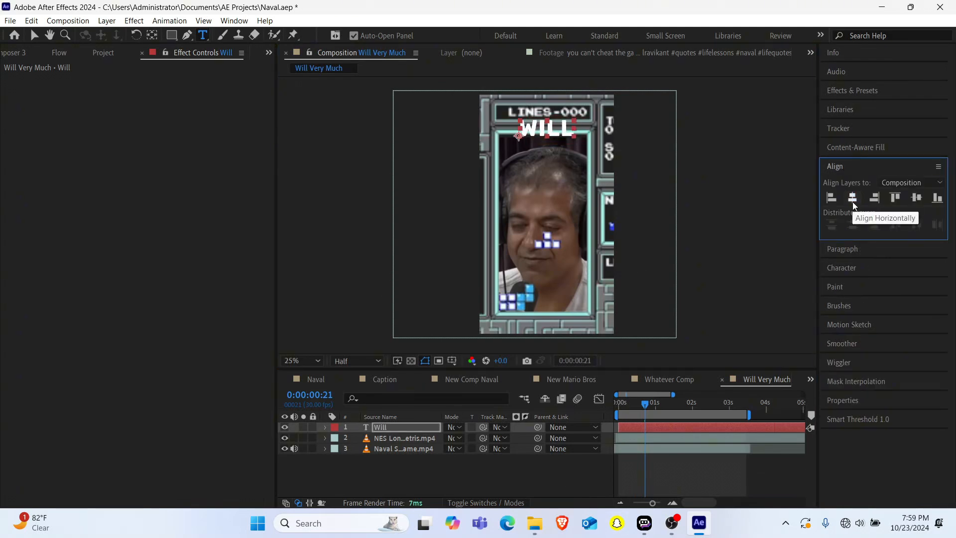
Step: Centre the Will layer's anchor point on its text and lower the word just inside the playfield's upper border
click(160, 199)
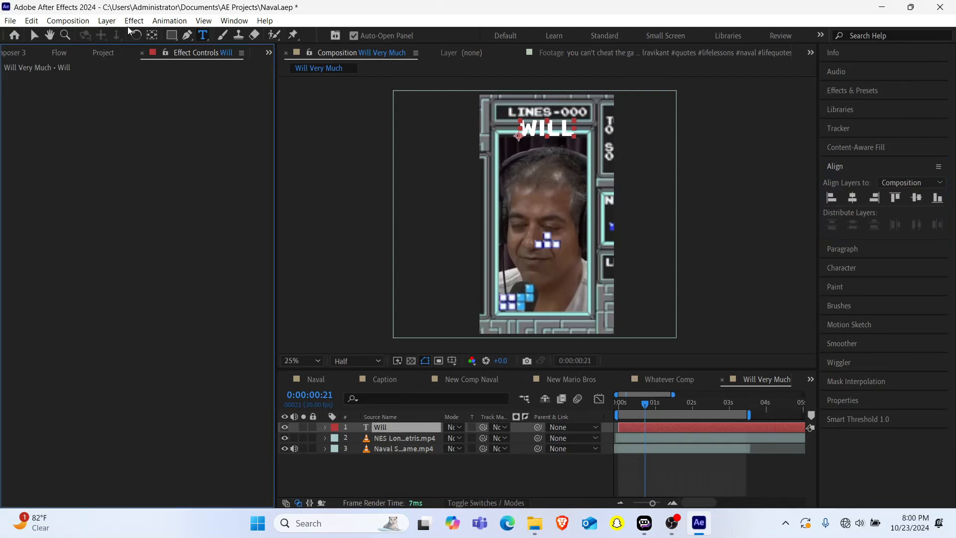
click(152, 37)
key(ctrl+alt+Home)
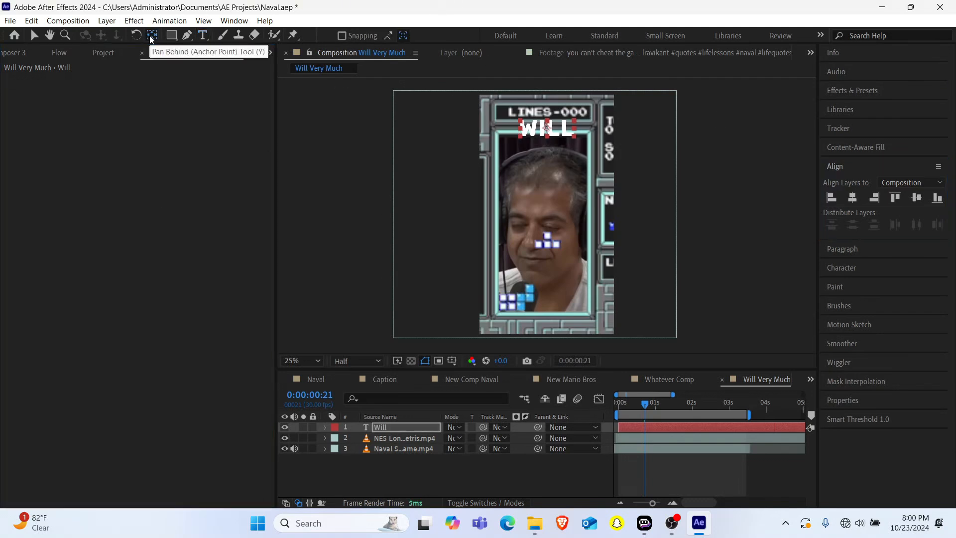
click(411, 470)
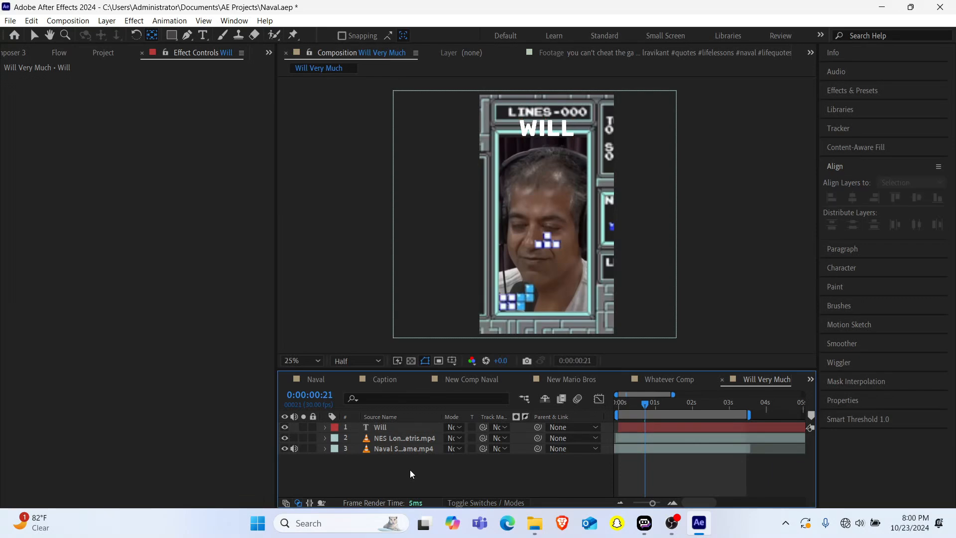
click(385, 427)
key(Return)
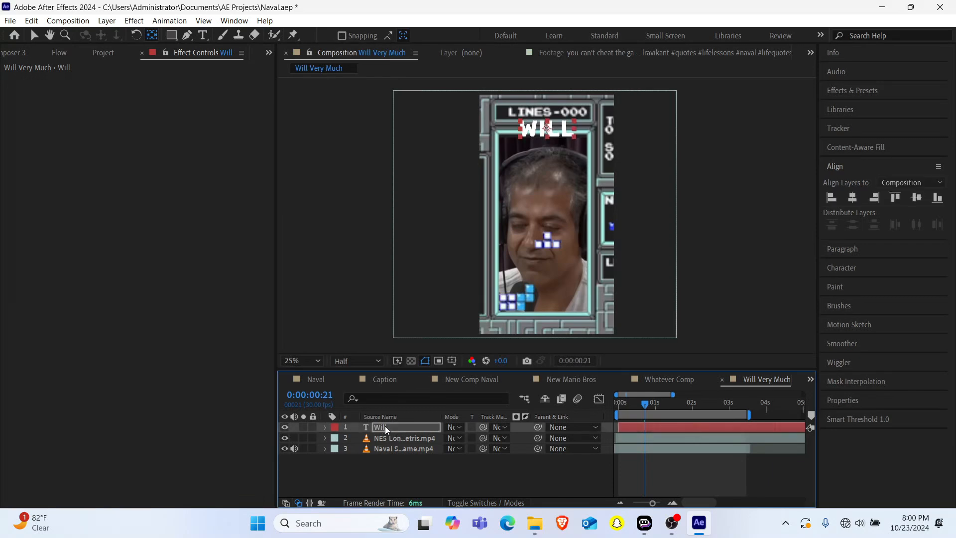
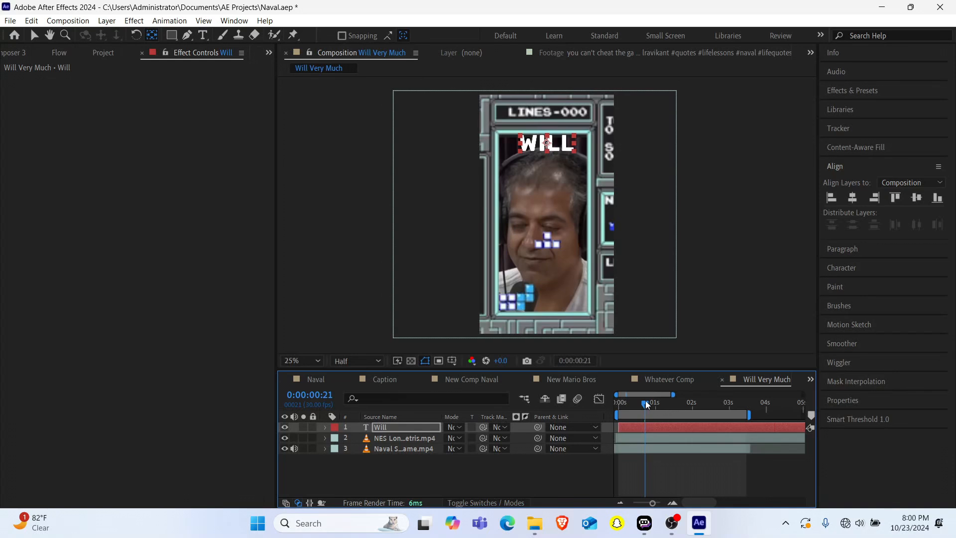
Step: Shift the start of the Will text layer about one frame later than the beginning of the composition
drag(644, 403, 611, 408)
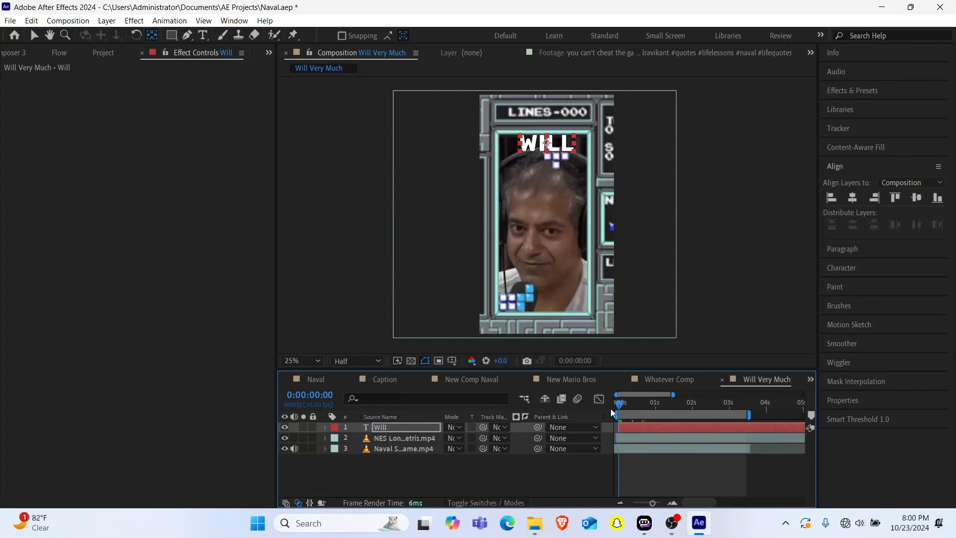
drag(653, 503, 679, 498)
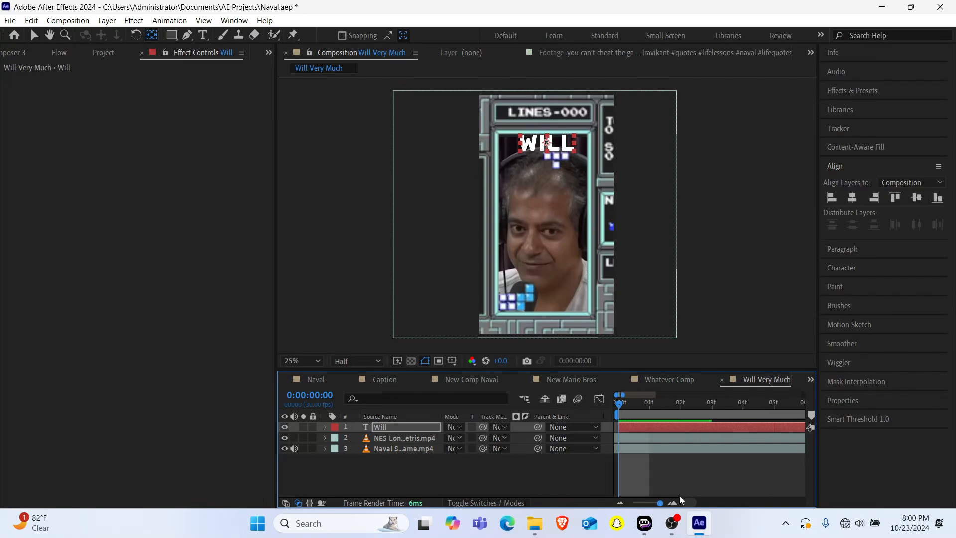
key(v)
drag(621, 428, 652, 432)
Step: Duplicate the Will text layer, trim the copy to start at frame 15, and change its wording to "very"
key(space)
click(656, 405)
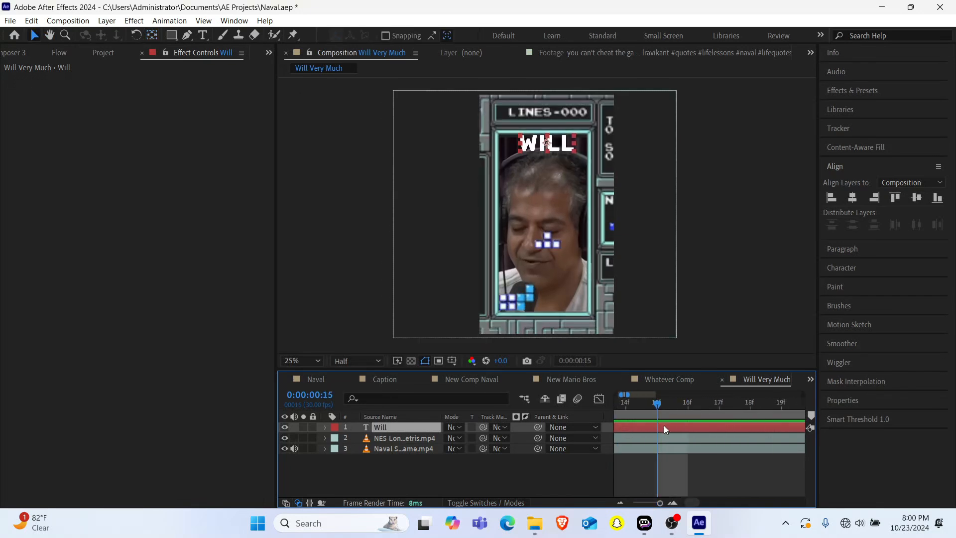
key(ctrl+d)
key(alt+[)
double_click(382, 428)
text(very)
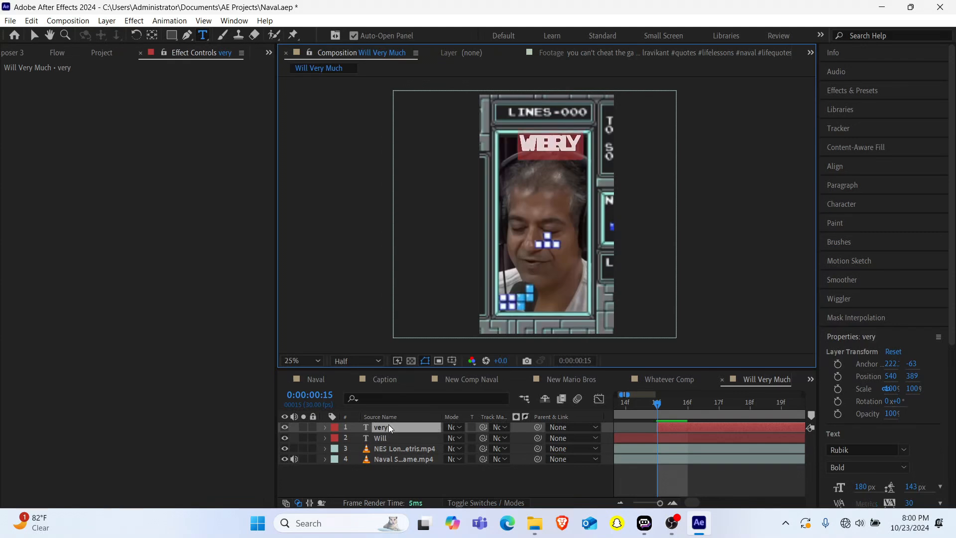
Step: Place the "very" text over the lower part of the face in lowercase and set its font size to 90 px
key(Escape)
drag(541, 144, 535, 255)
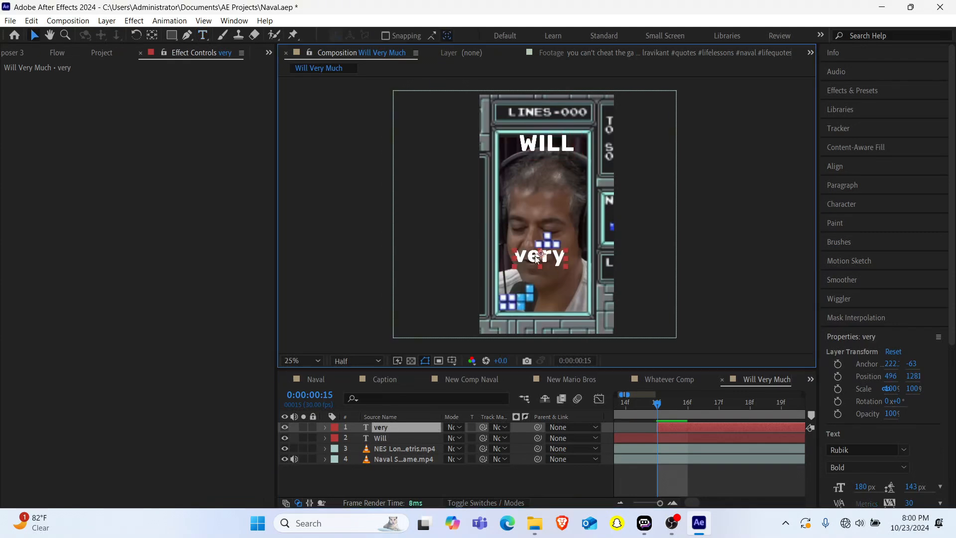
double_click(382, 428)
click(862, 487)
text(80)
key(Return)
click(861, 486)
key(Return)
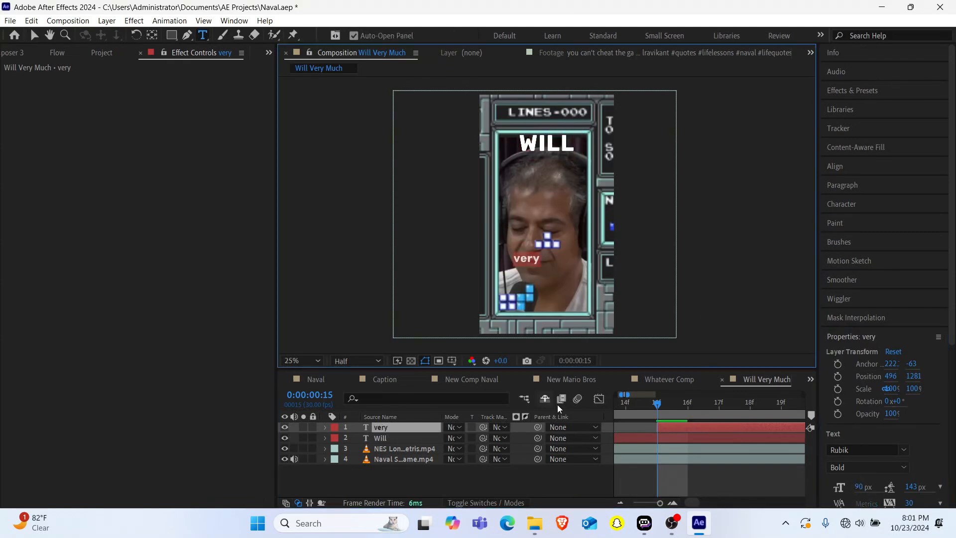
Step: Play the scene on to frame 28 and duplicate the "very" text layer there for the next caption word
key(space)
key(space)
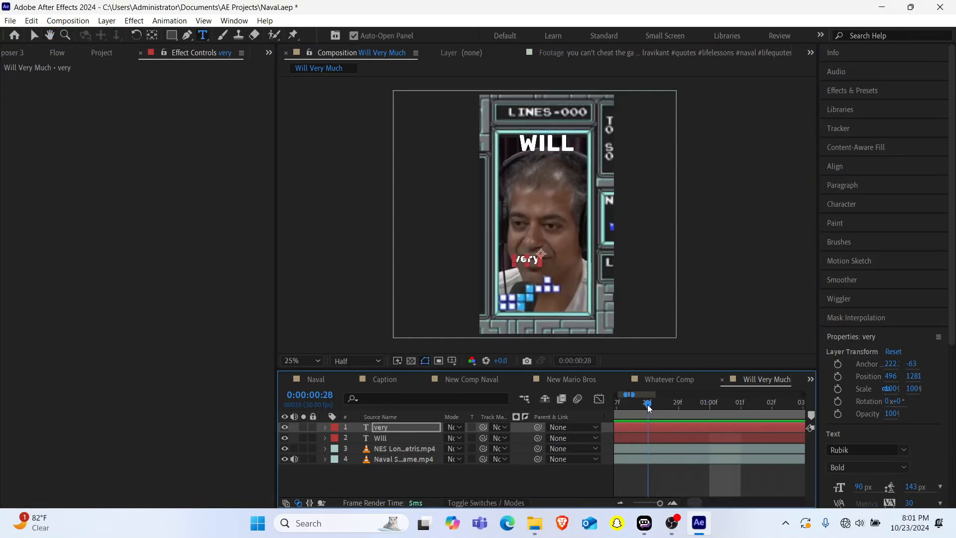
key(ctrl+d)
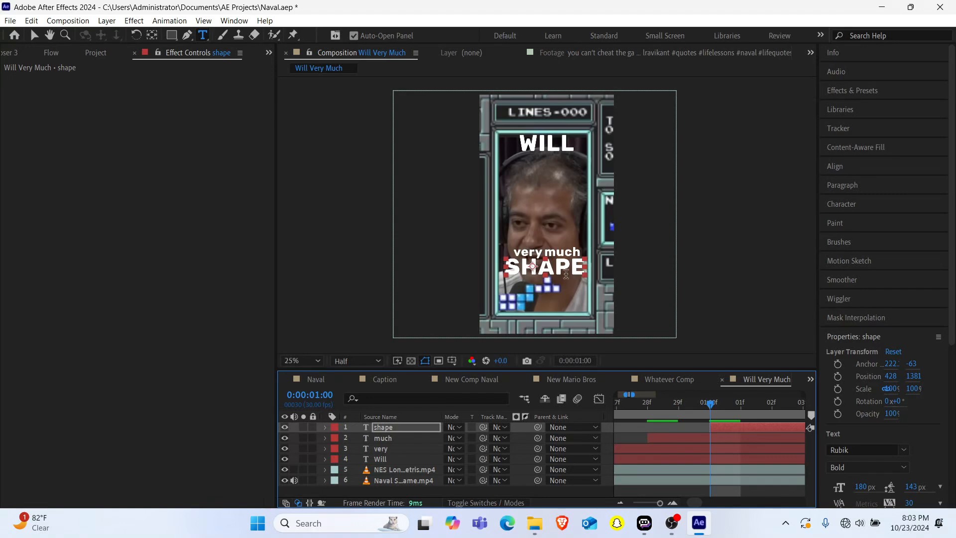
Step: Stretch the SHAPE text vertically to about 112% beneath the "very much" caption
key(v)
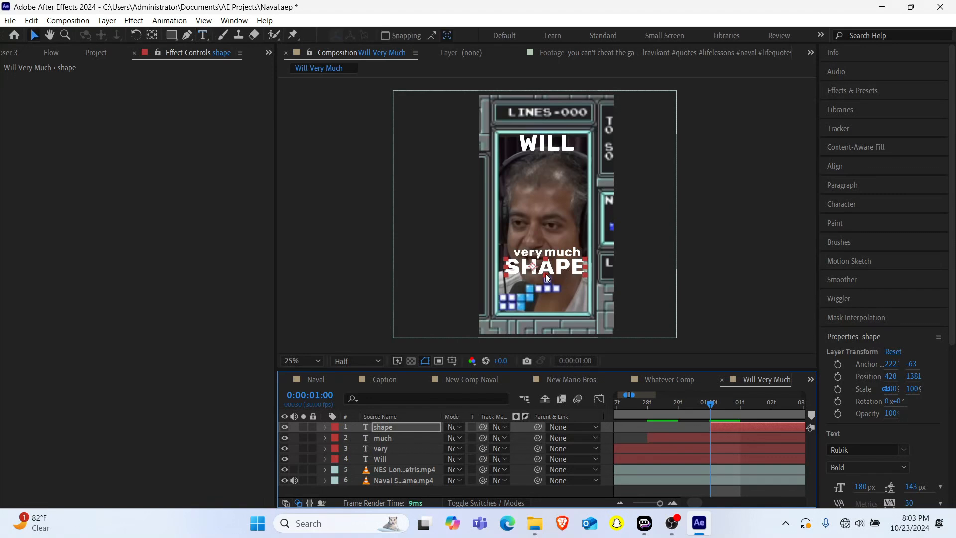
drag(546, 275, 545, 275)
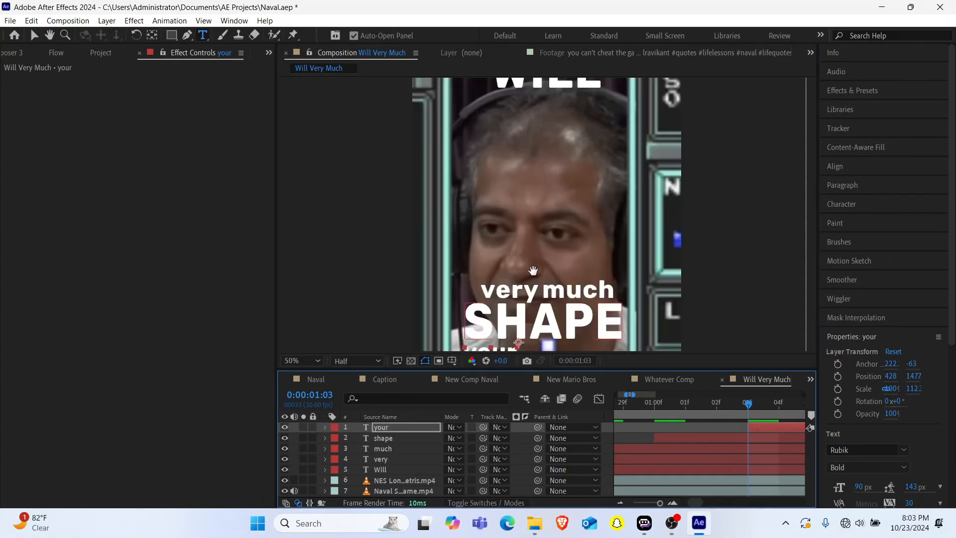
Step: Reduce the vertical scale of the "your" caption text to about 99.9%
key(h)
drag(537, 292, 536, 224)
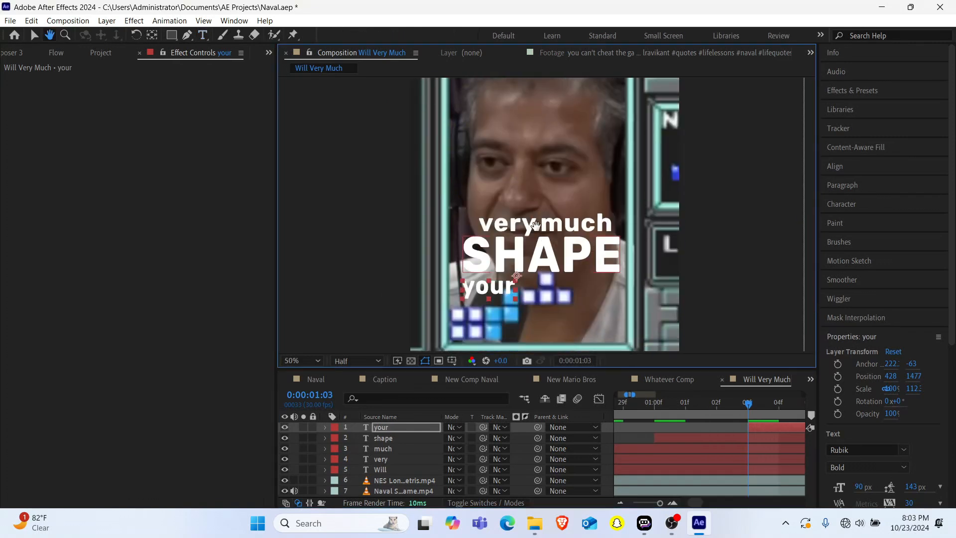
key(v)
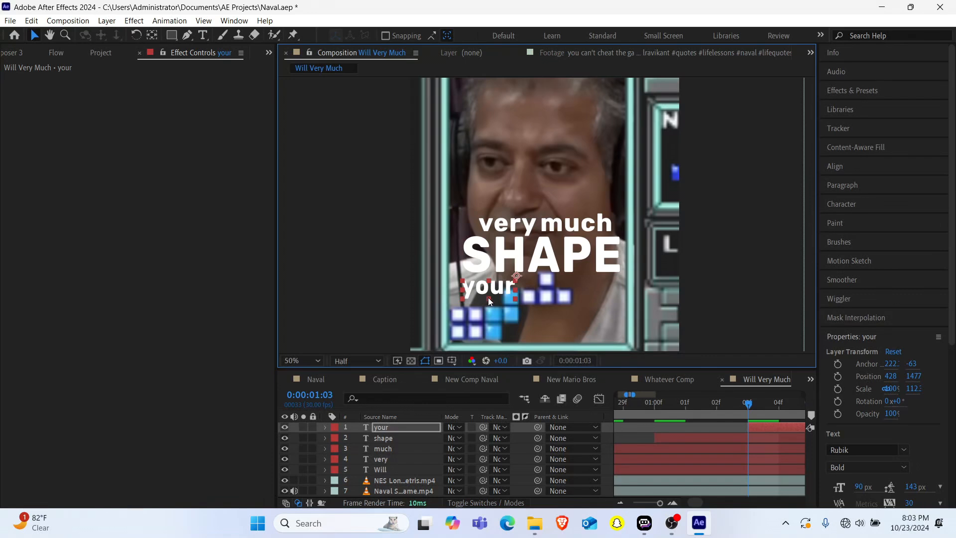
drag(488, 297, 489, 294)
Step: Duplicate the "your" text layer and trim the copy's start to 0:00:01:10
scroll(735, 432, right, 3)
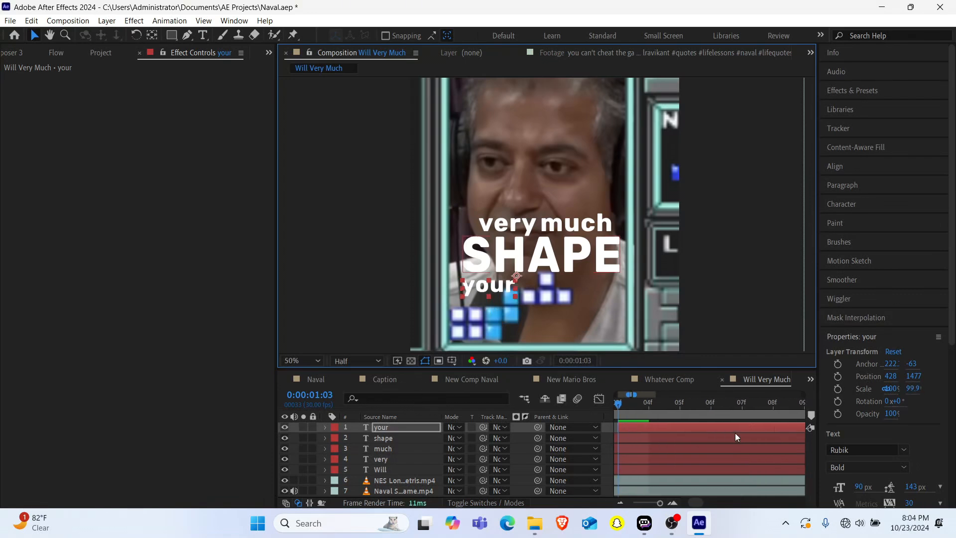
click(742, 404)
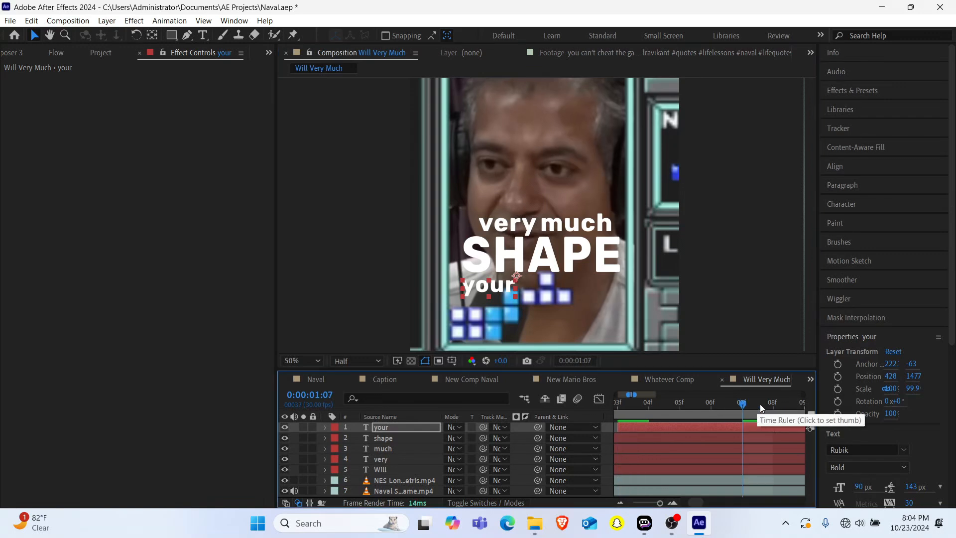
scroll(771, 413, right, 1)
click(788, 405)
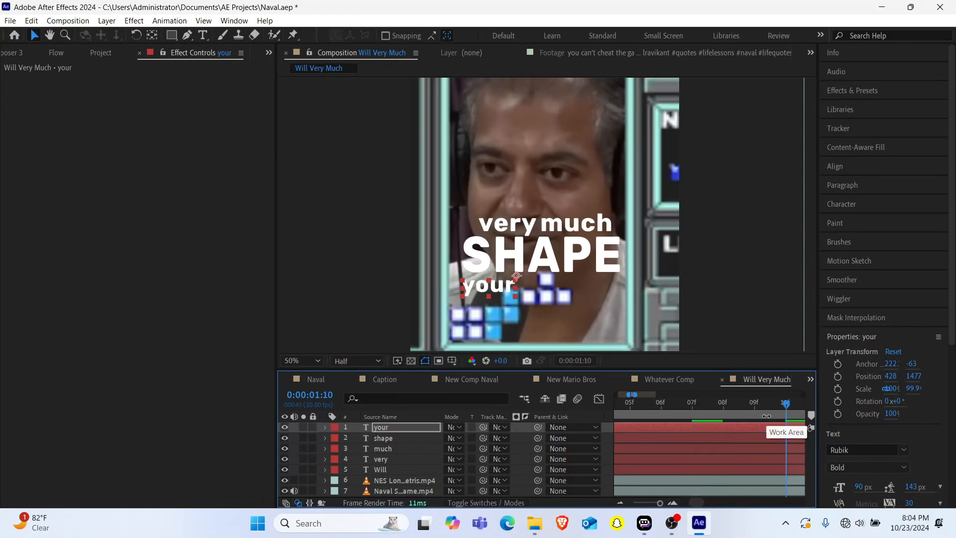
key(ctrl+d)
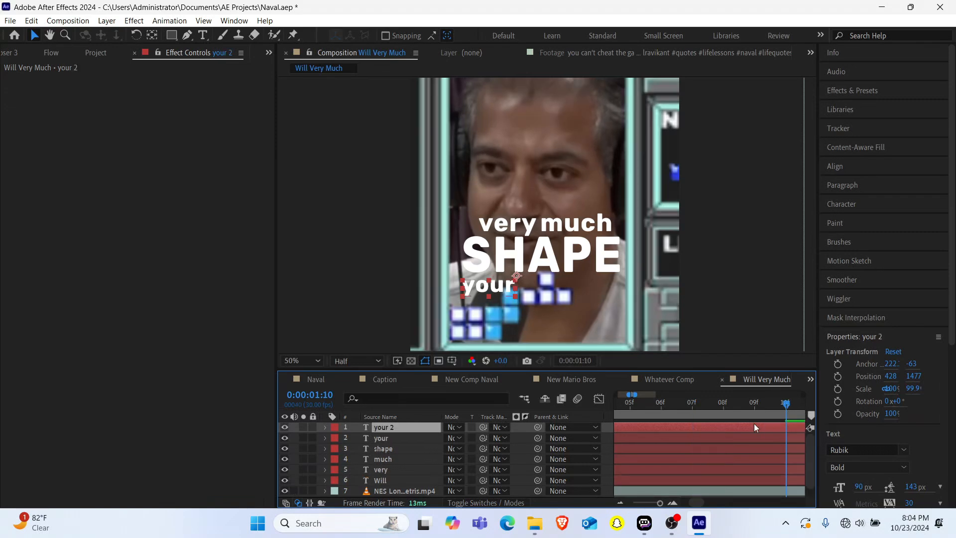
key(alt+bracketleft)
scroll(727, 454, right, 3)
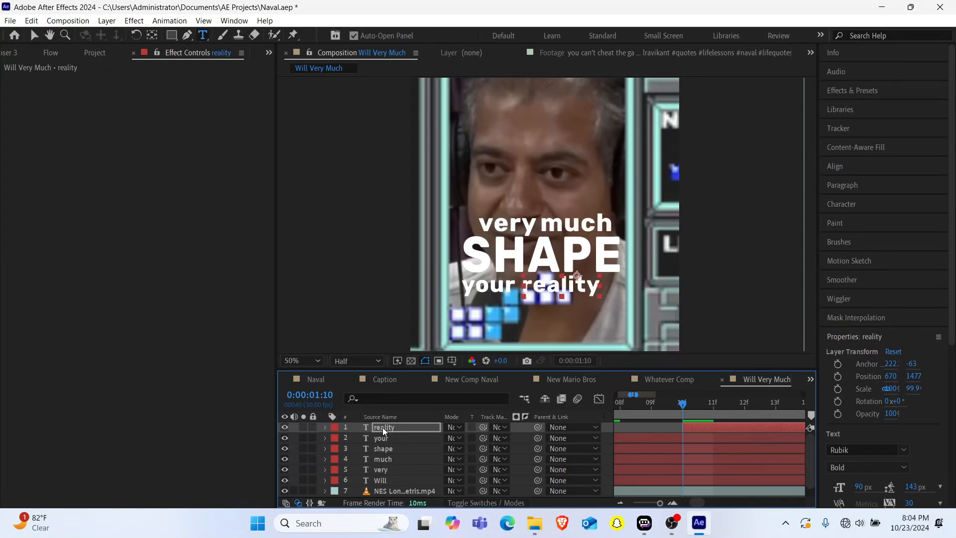
Step: Nudge the "reality" text up and closer to "your", to position 656, 1469
key(Up)
key(Up)
key(Up)
key(Up)
key(Up)
key(Up)
key(Up)
key(Up)
key(Up)
key(Up)
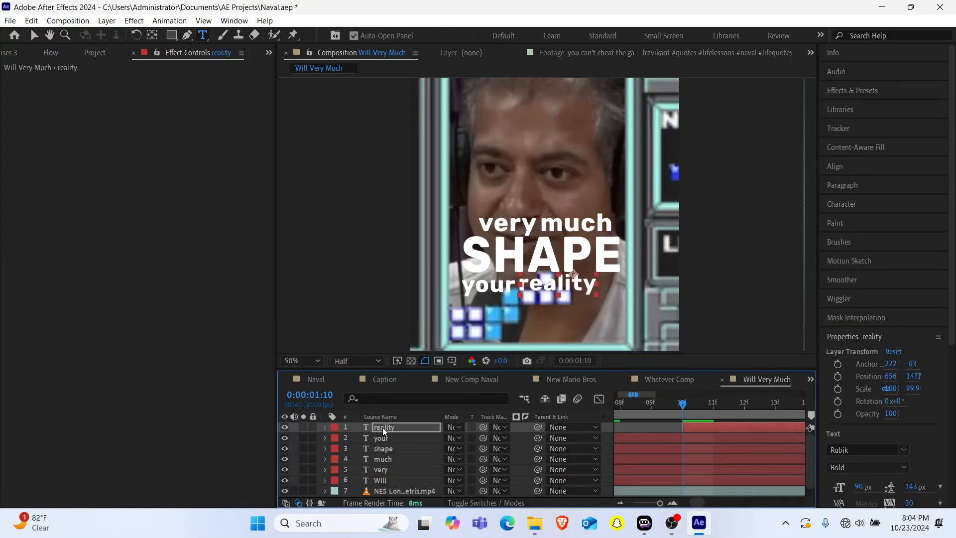
Step: Check the caption inside the Naval composition, then return to the first frame of Will Very Much
click(328, 381)
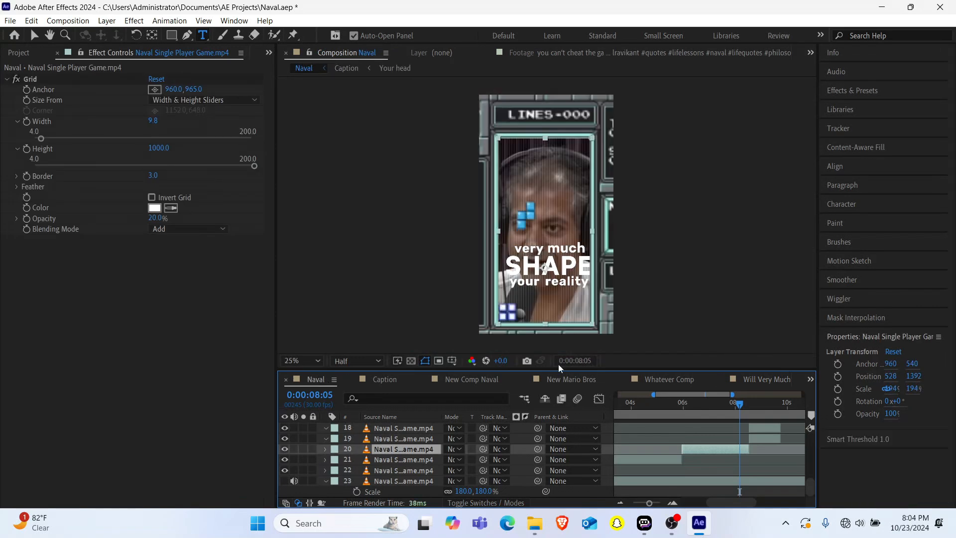
click(769, 379)
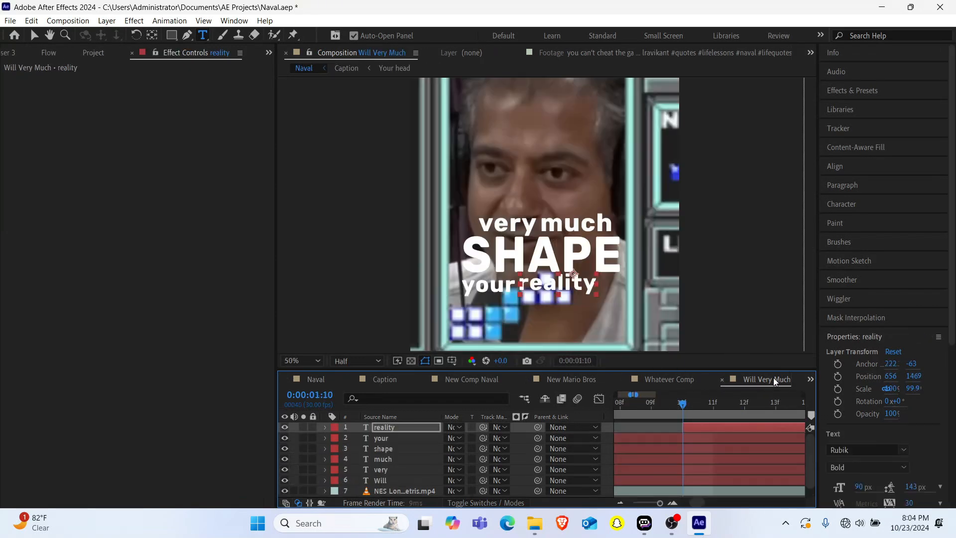
click(645, 503)
click(629, 407)
drag(629, 407, 574, 411)
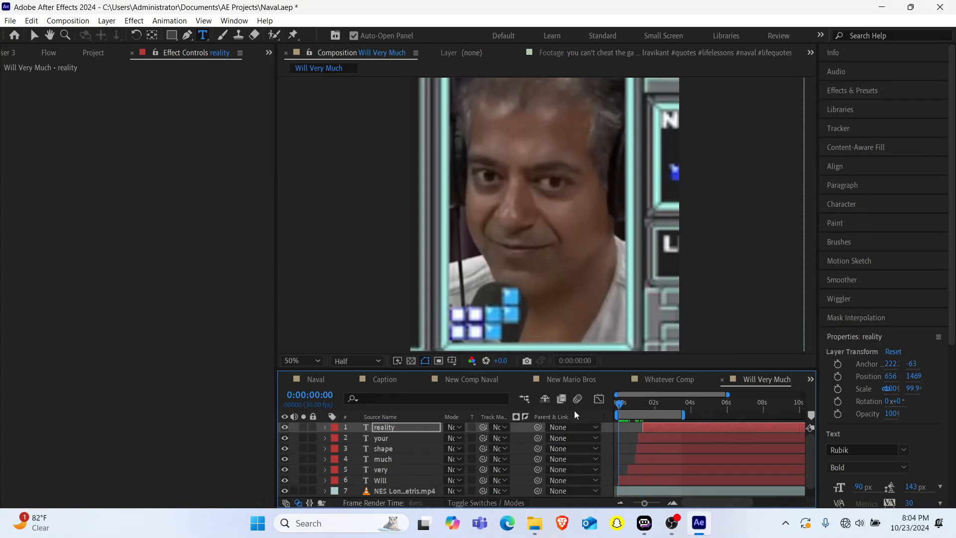
Step: Save the project and preview the Will Very Much captions from the first frame
scroll(537, 289, down, 2)
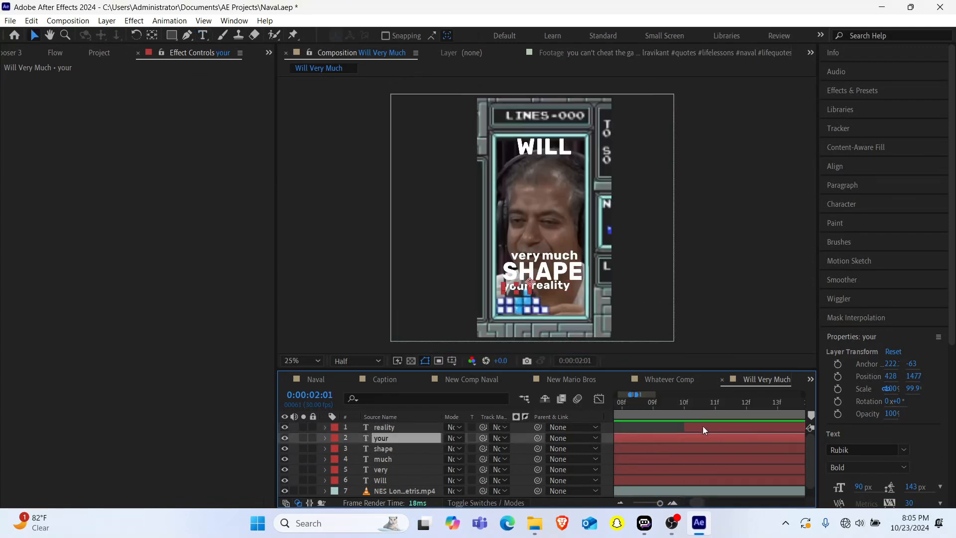
click(703, 428)
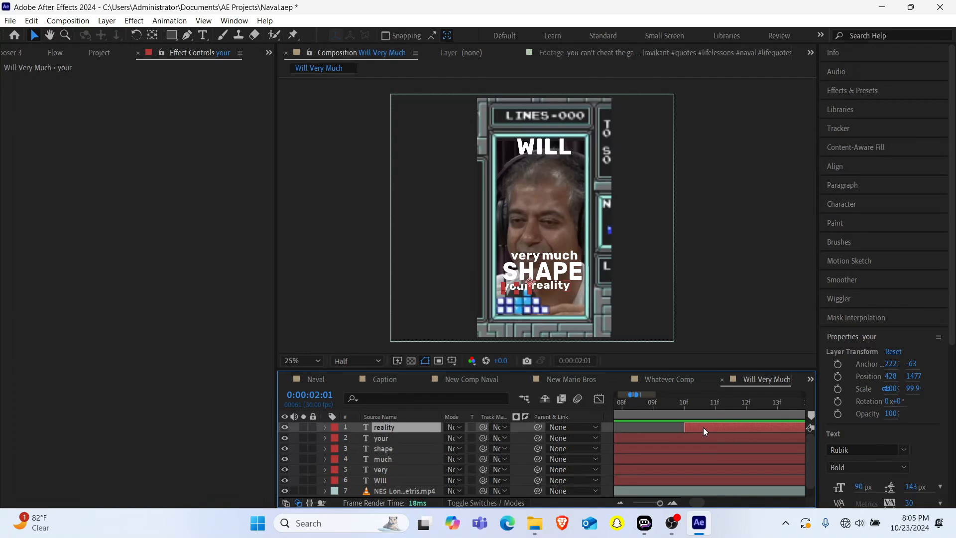
click(643, 503)
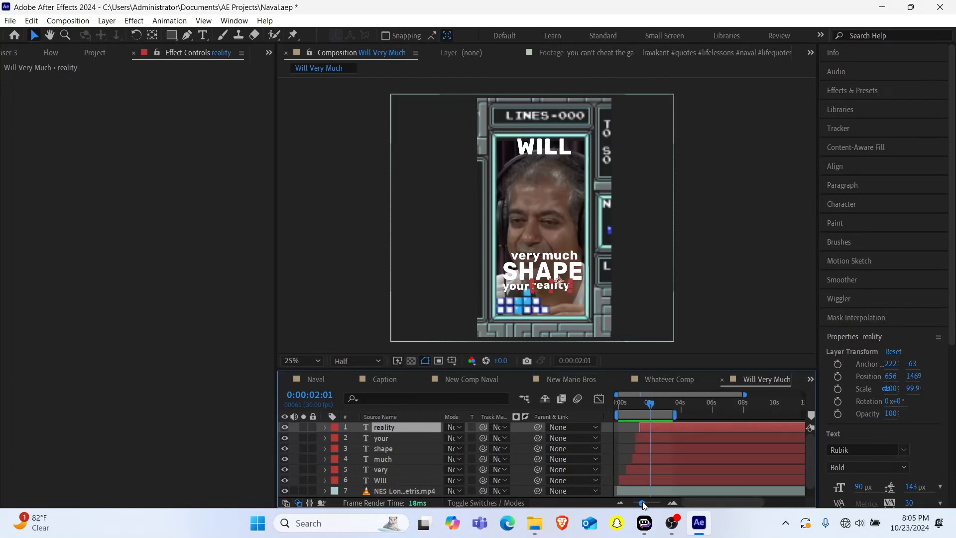
drag(632, 403, 576, 410)
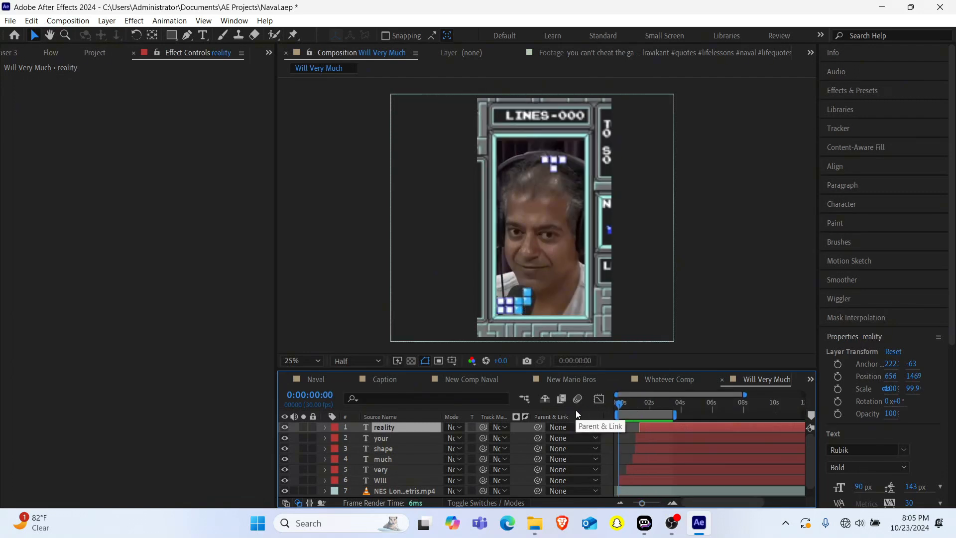
key(ctrl+s)
key(space)
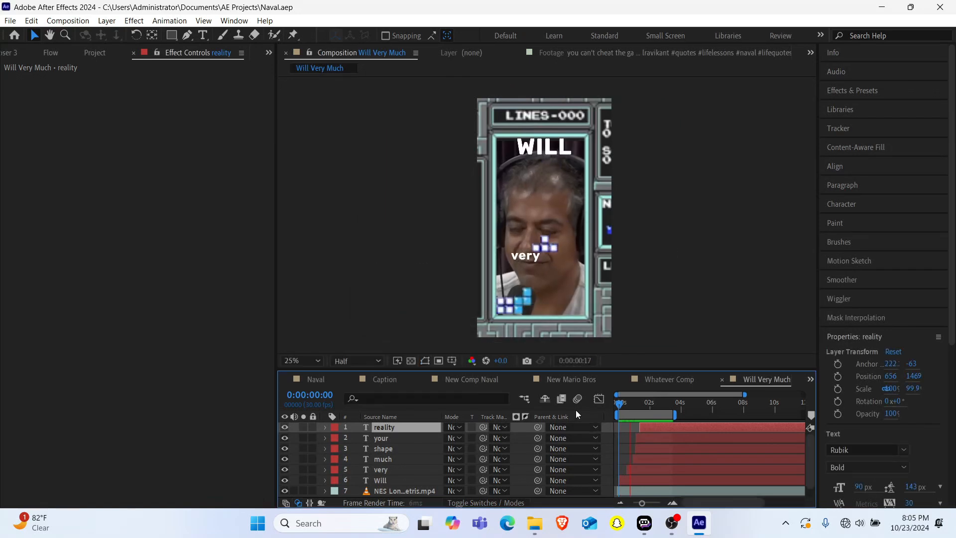
key(space)
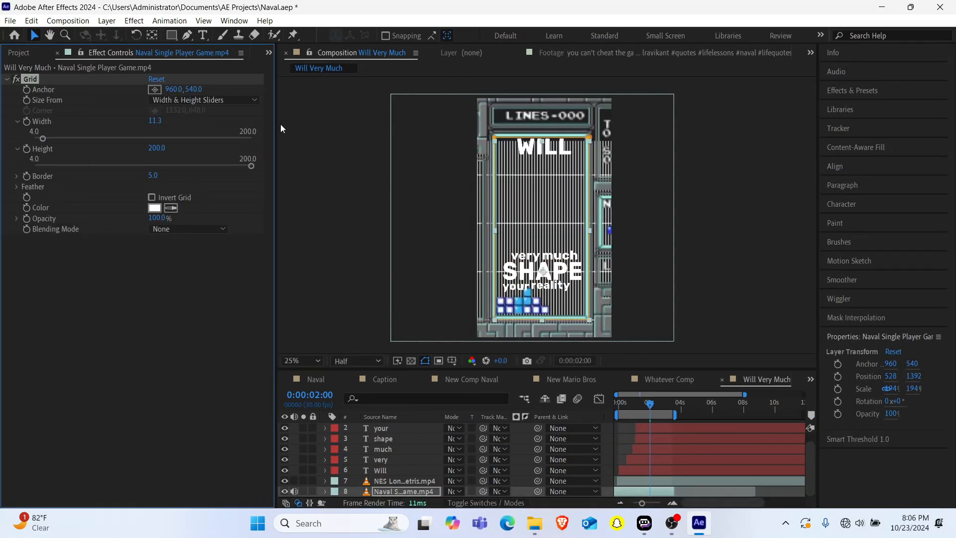
Step: Set the Grid effect on the Naval footage layer to Add blending with a height of 1000
click(166, 230)
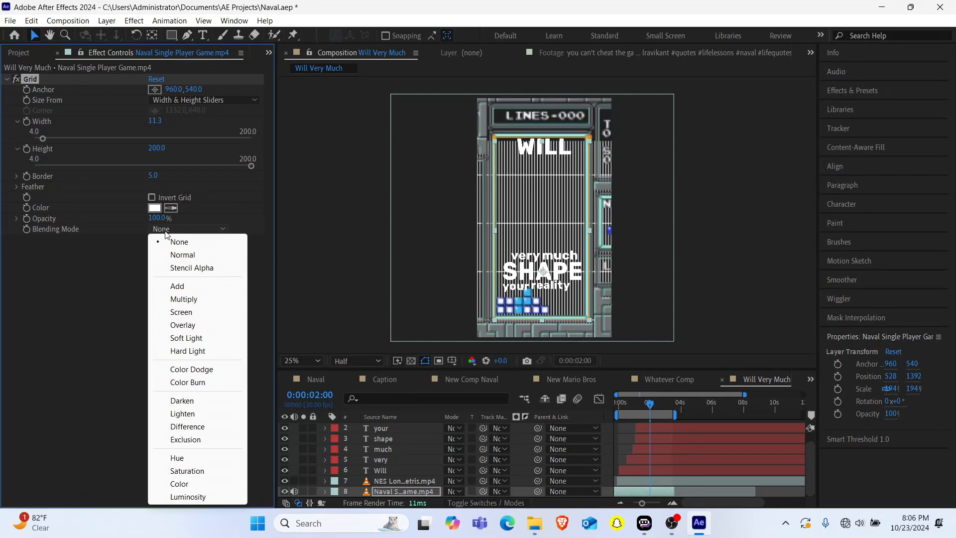
click(178, 286)
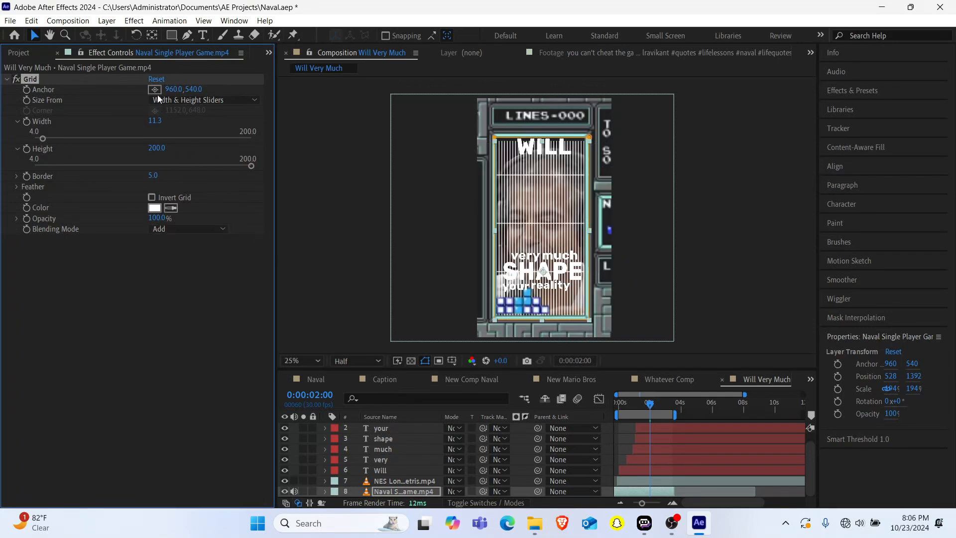
click(246, 159)
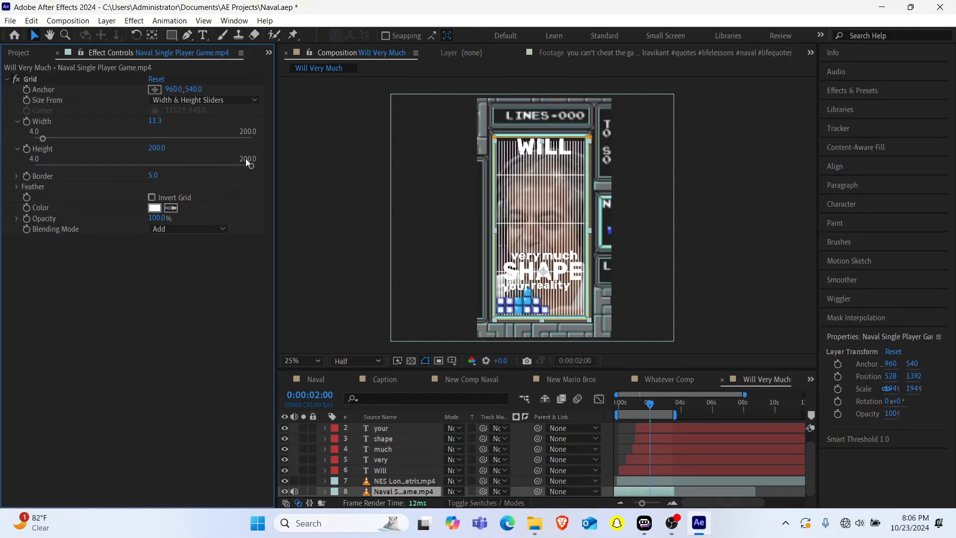
click(157, 148)
text(1000)
key(Return)
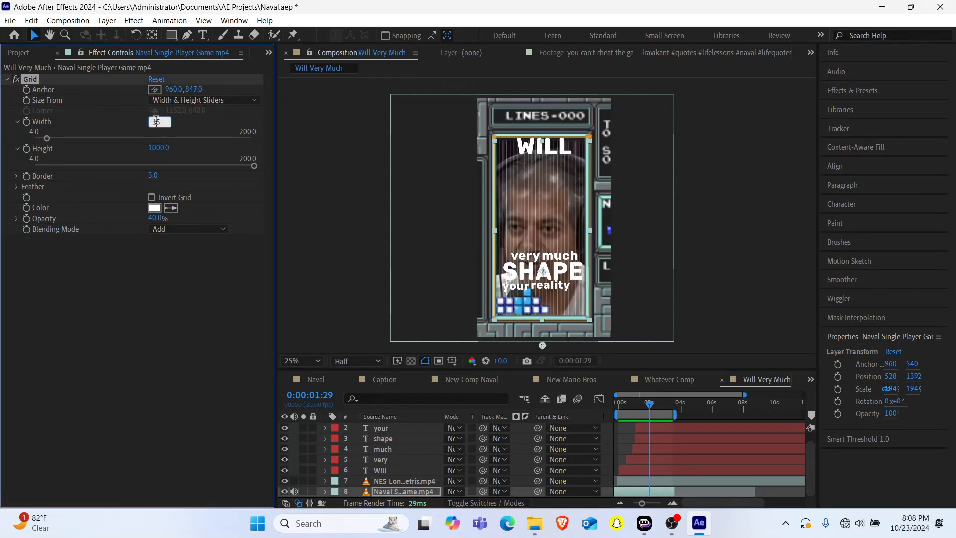
Step: Try a Grid width of 5, and settle on a width of 8
click(156, 121)
text(5)
key(Return)
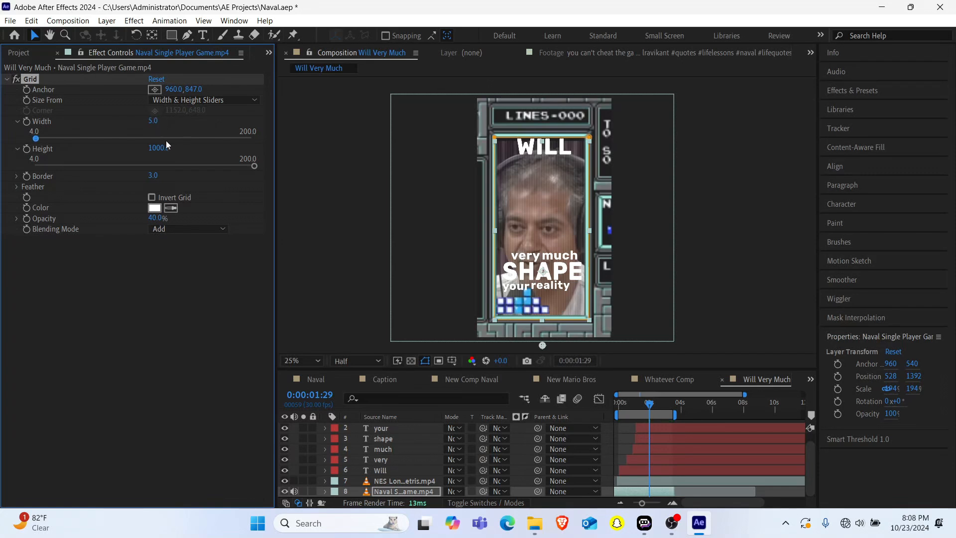
click(153, 121)
text(8)
key(Return)
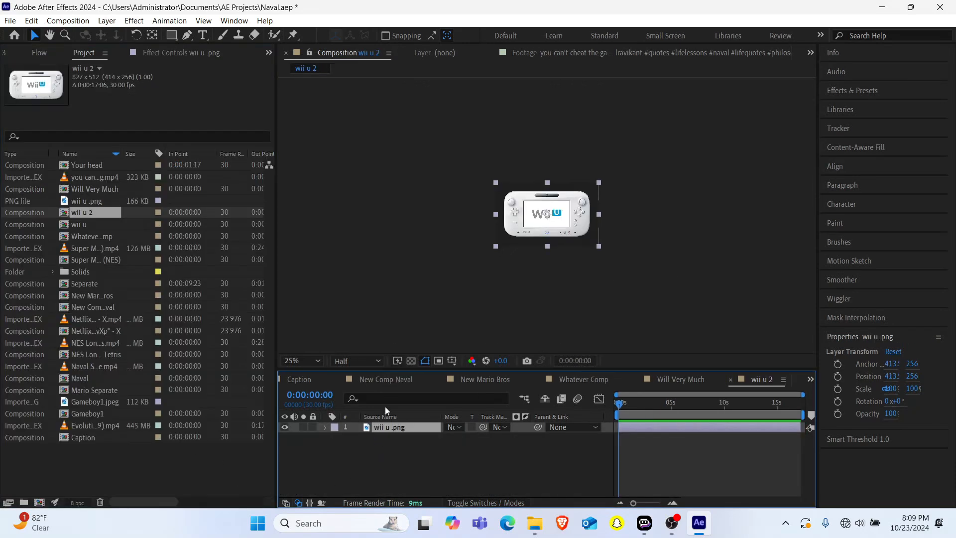
Step: Rename the wii u 2 composition to "The More You Judge"
key(ctrl+k)
text(The )
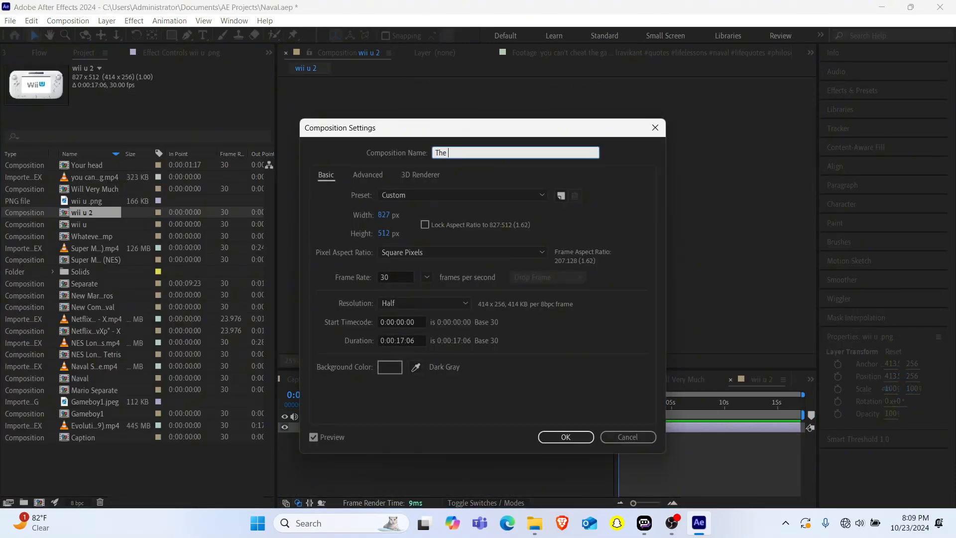
text(More YOu)
key(BackSpace)
key(BackSpace)
text(ou Judge)
key(Return)
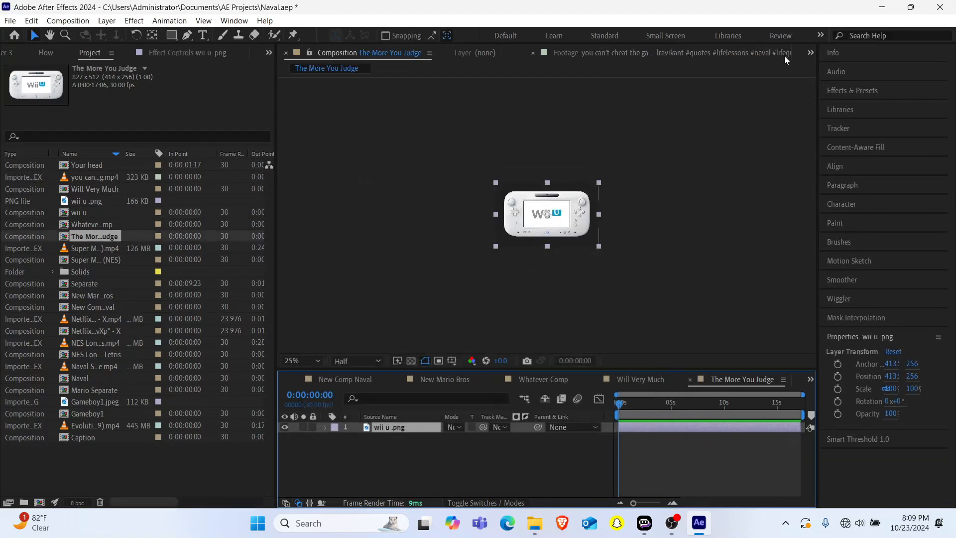
Step: Resize The More You Judge composition to 1080 px wide by 1920 px high
key(ctrl+k)
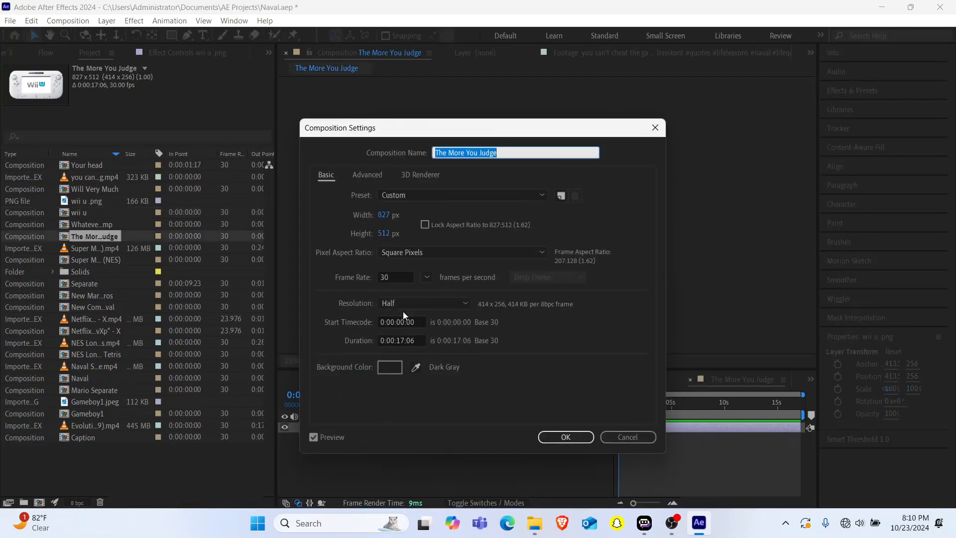
click(383, 216)
text(1)
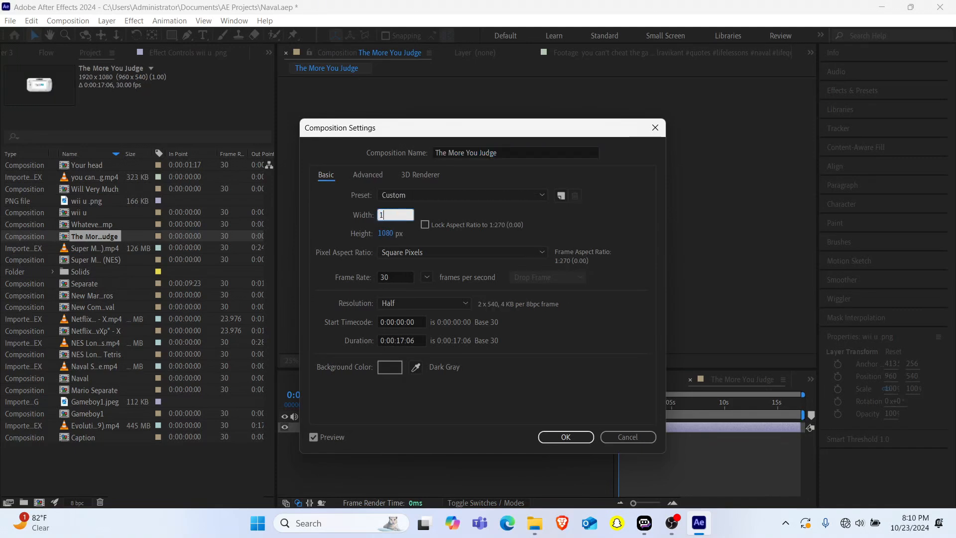
text(080)
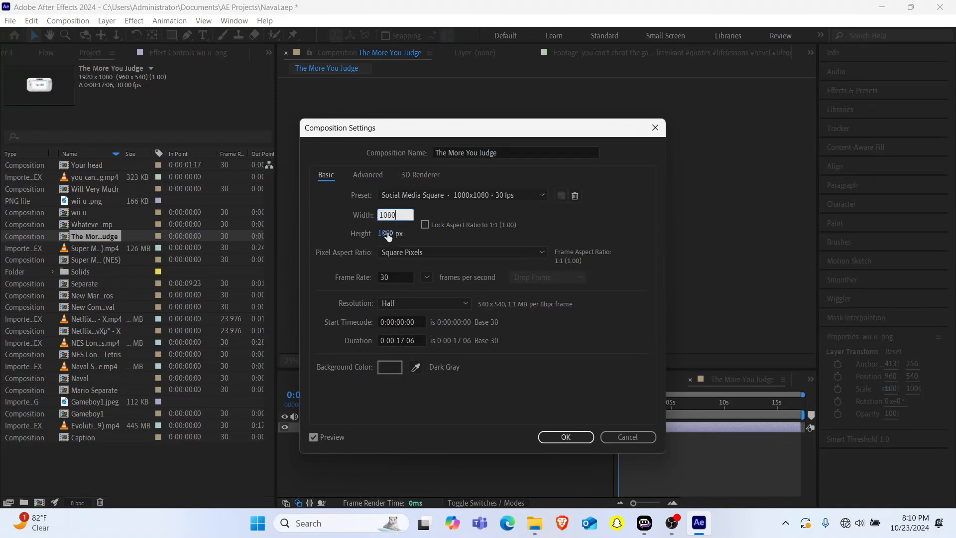
click(387, 233)
text(1920)
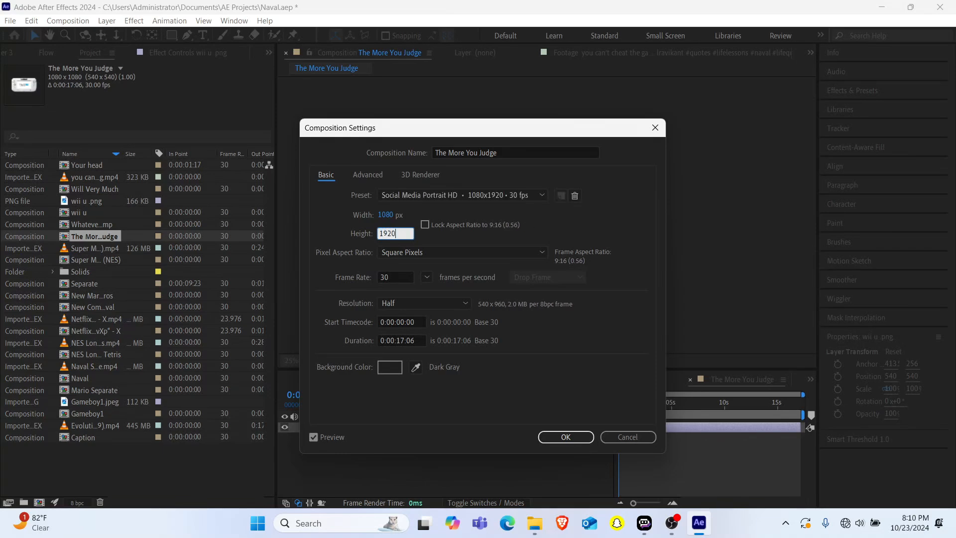
key(Return)
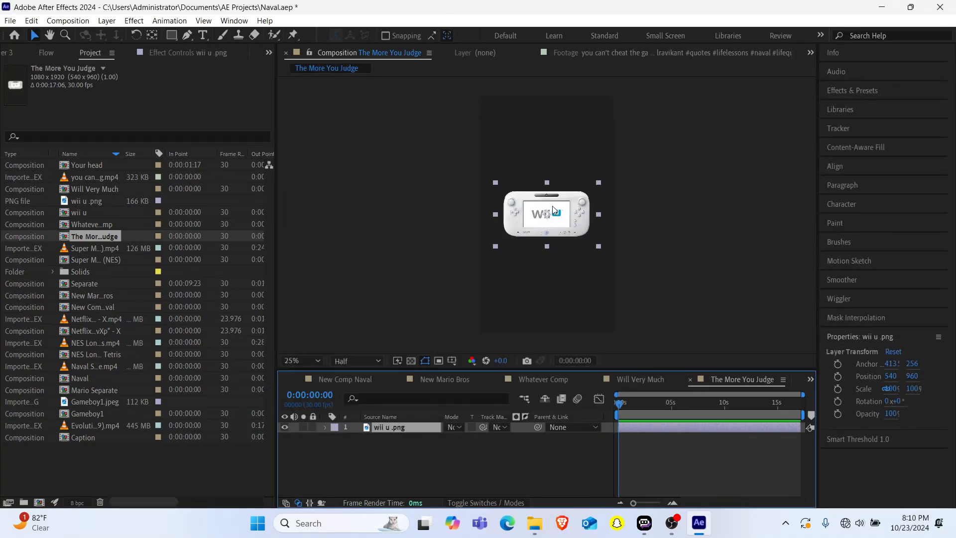
Step: Draw a rectangular mask on the wii u .png layer around the console's screen
scroll(552, 205, up, 4)
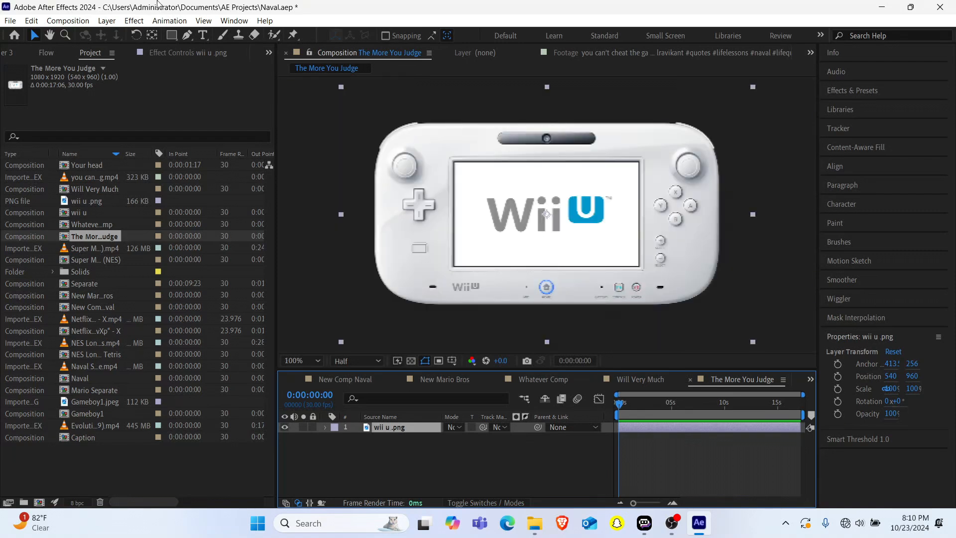
click(171, 35)
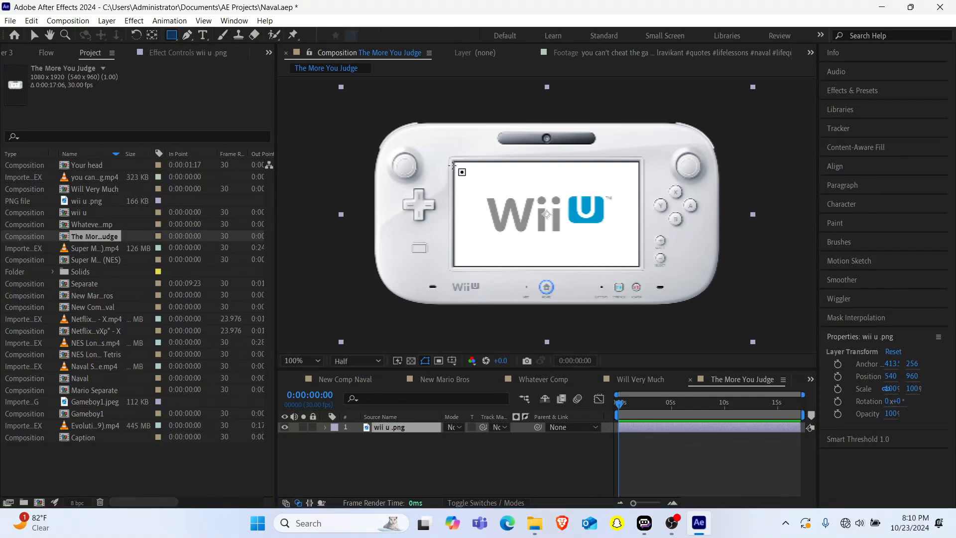
drag(452, 161, 643, 270)
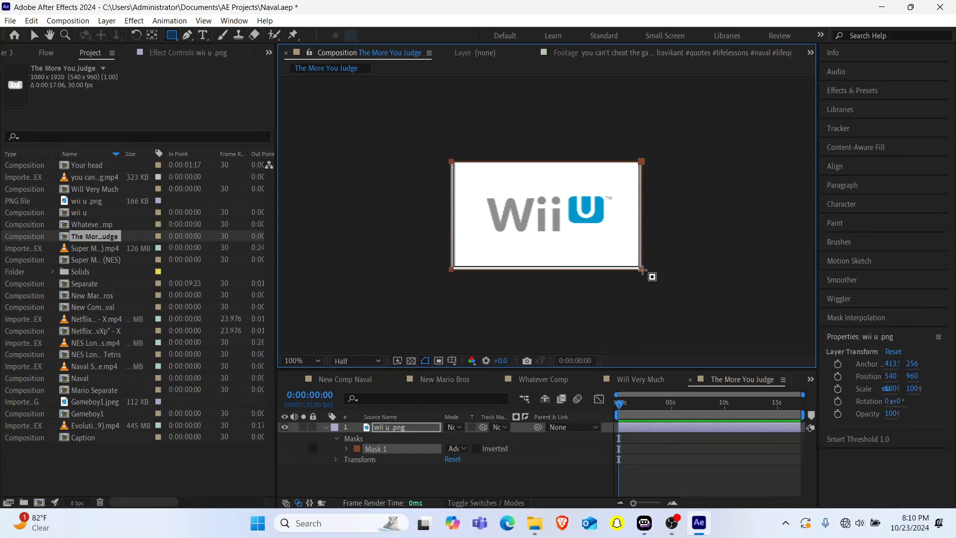
Step: Duplicate the masked wii u .png layer and set the lower copy's Mask 1 to Subtract
click(410, 428)
key(ctrl+d)
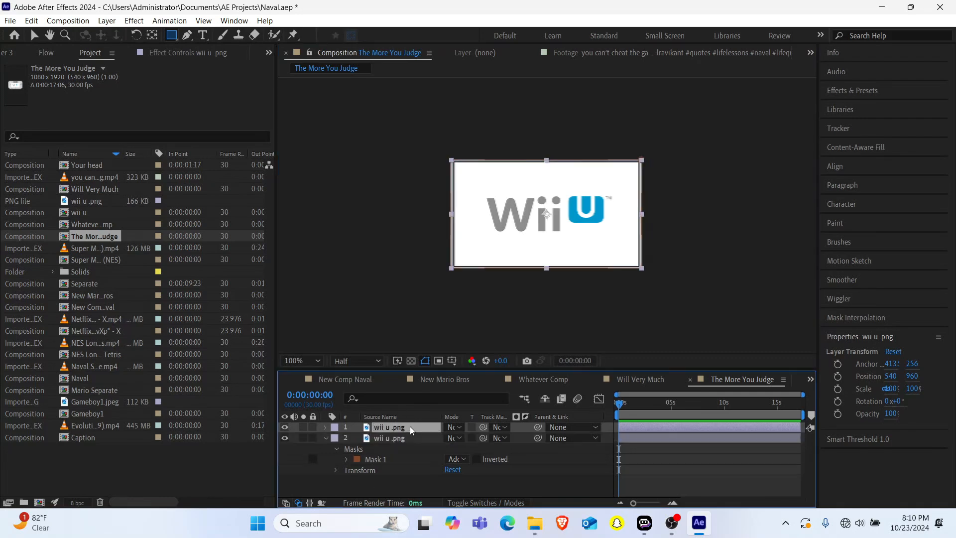
click(456, 437)
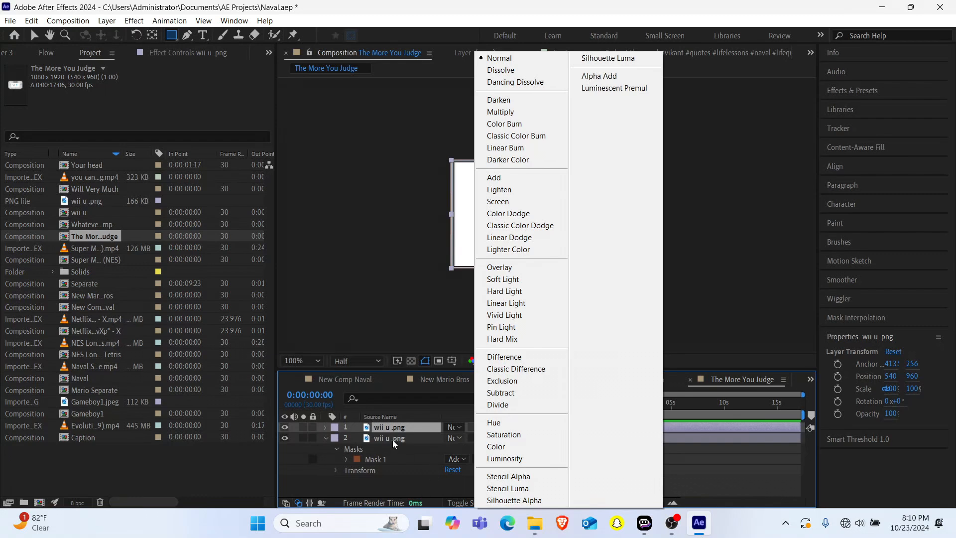
click(393, 441)
click(393, 441)
click(455, 459)
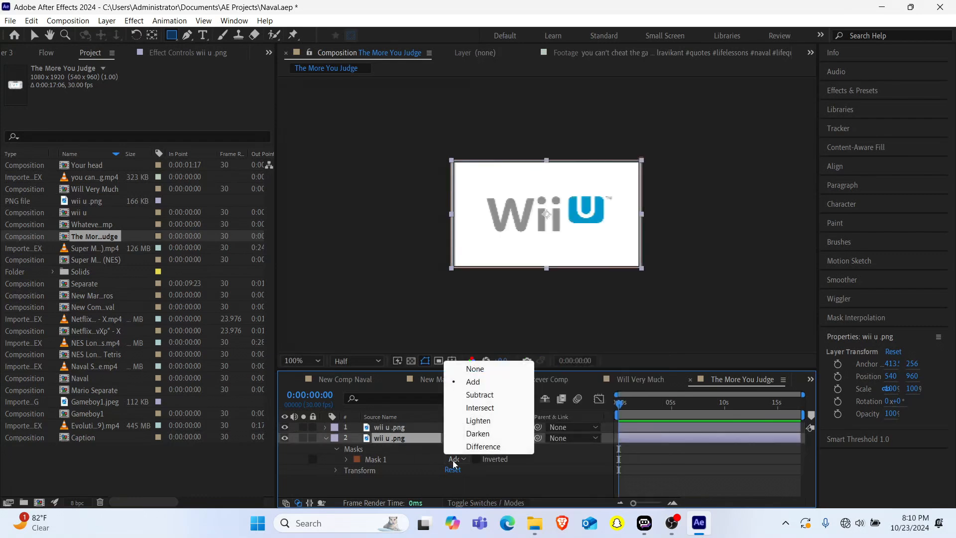
click(480, 395)
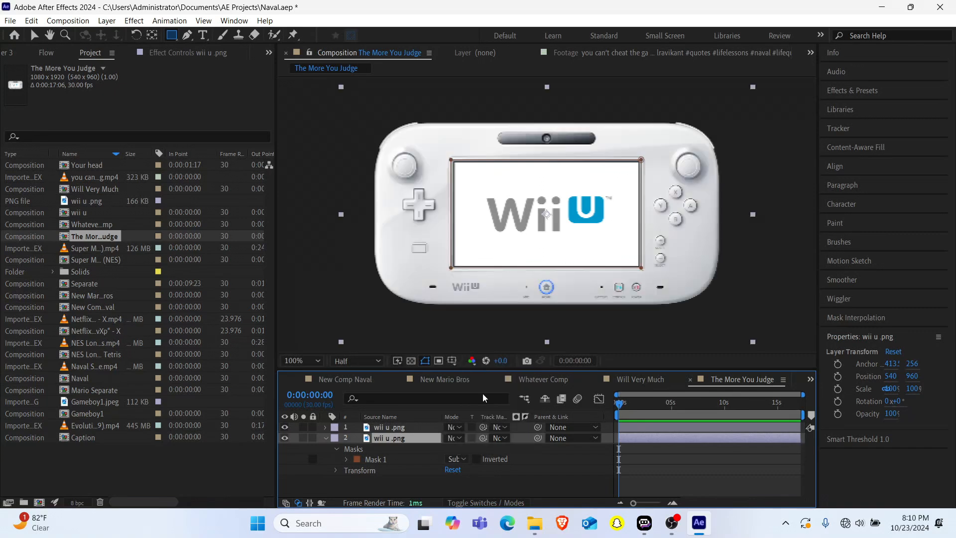
Step: Hide the upper wii u .png layer so the console's screen area is cut out, and collapse the lower layer's properties
click(351, 427)
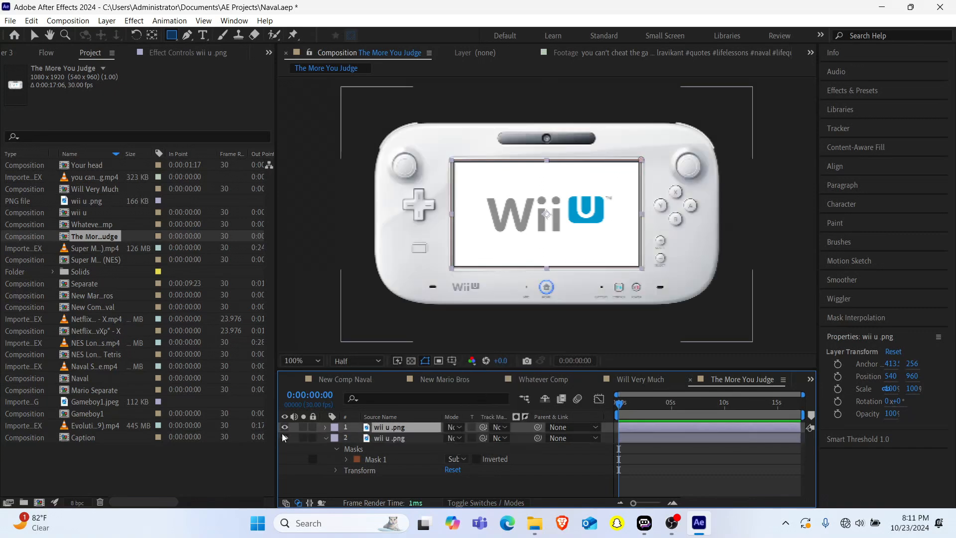
click(284, 438)
click(284, 427)
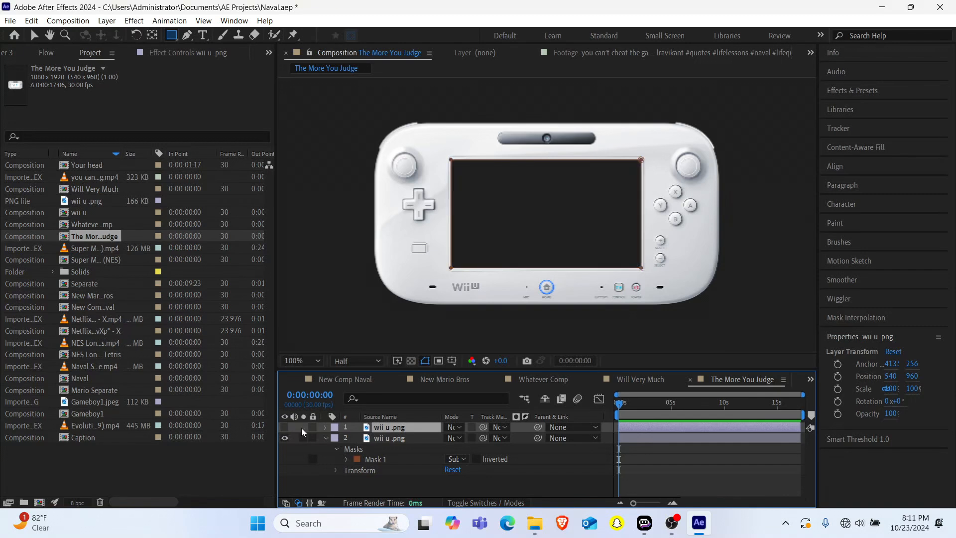
click(326, 438)
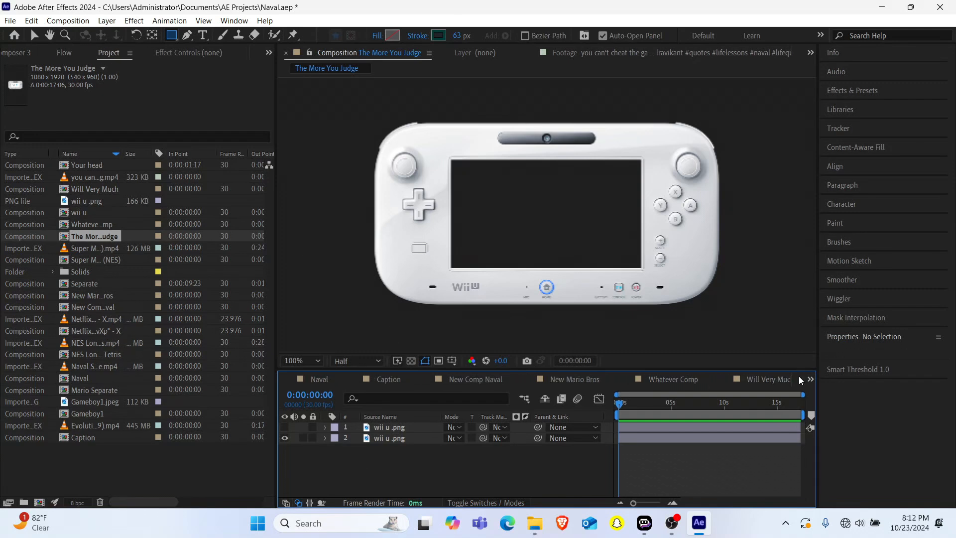
Step: Paste the Naval Single Player Game clip into The More You Judge, start it at 0:00, and place it beneath both wii u layers
key(ctrl+v)
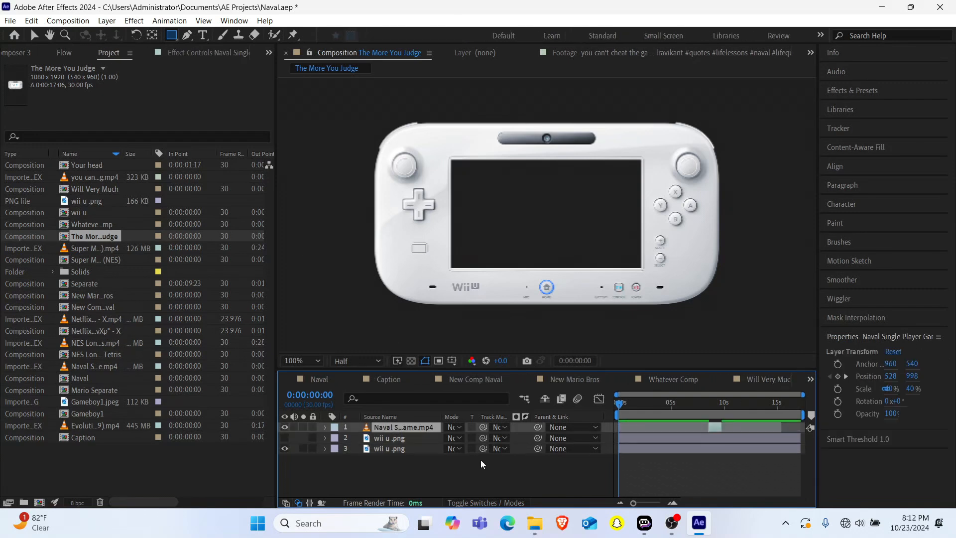
drag(408, 427, 404, 441)
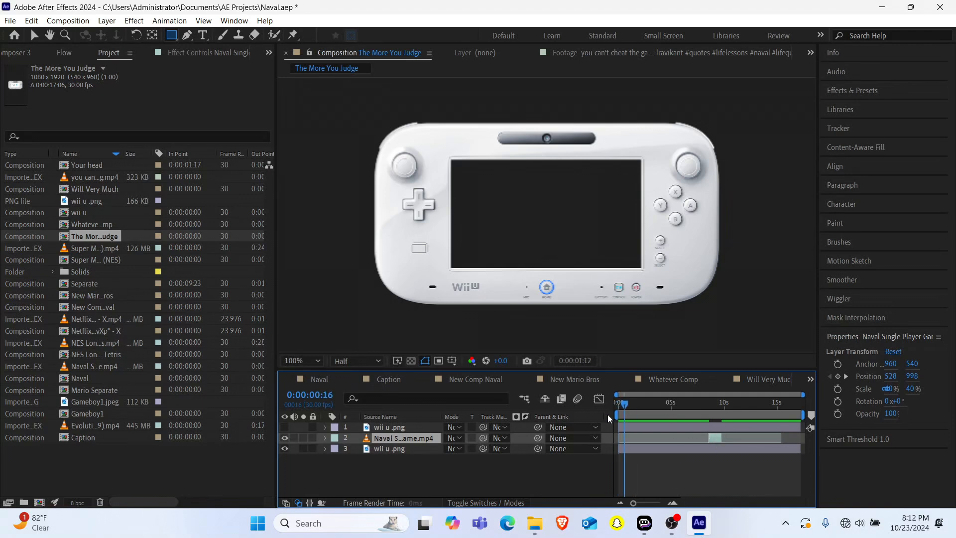
key(bracketleft)
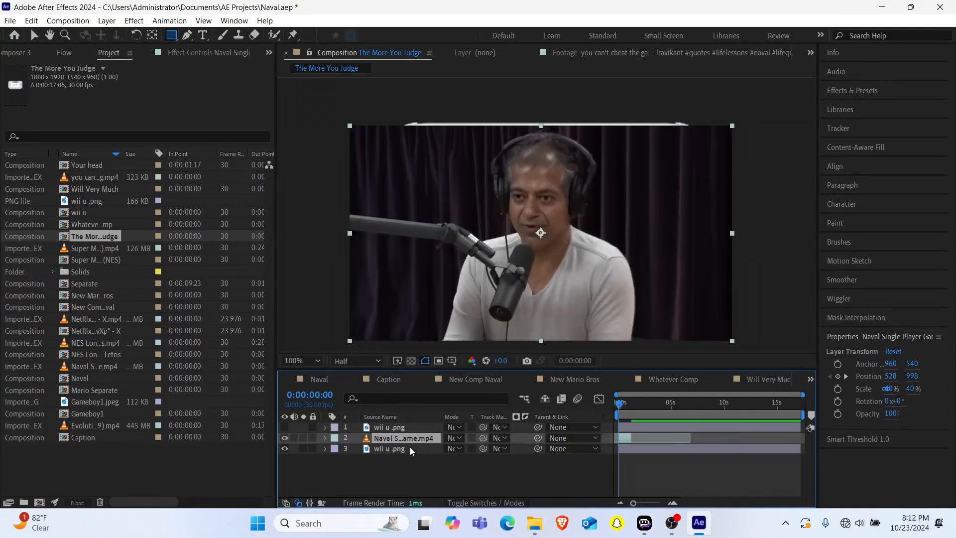
drag(394, 438, 390, 467)
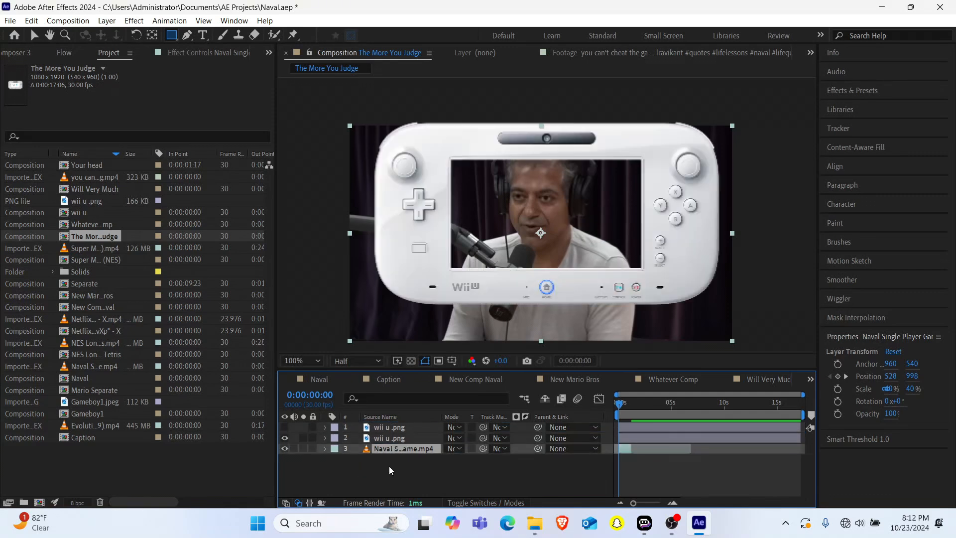
Step: Scale the Naval clip to 20% to fit the console's screen
key(comma)
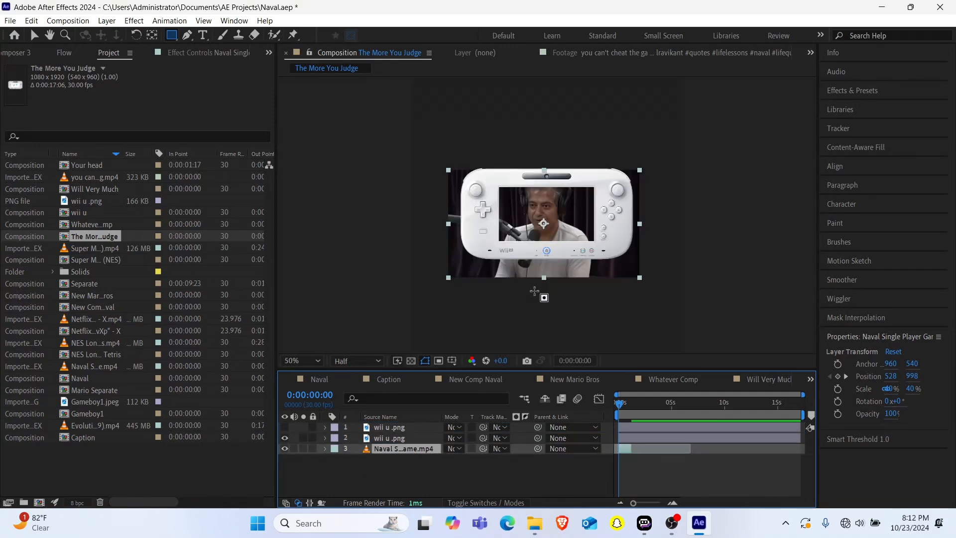
key(s)
drag(463, 459, 460, 462)
click(460, 460)
text(20)
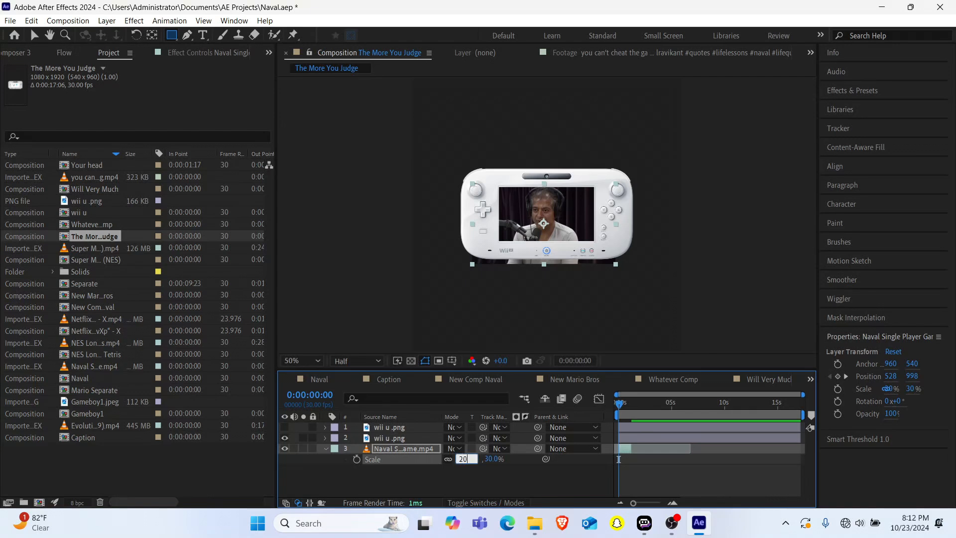
key(Return)
Step: Nudge the Naval clip to position 539, 958 so it fills the console's screen opening
click(397, 450)
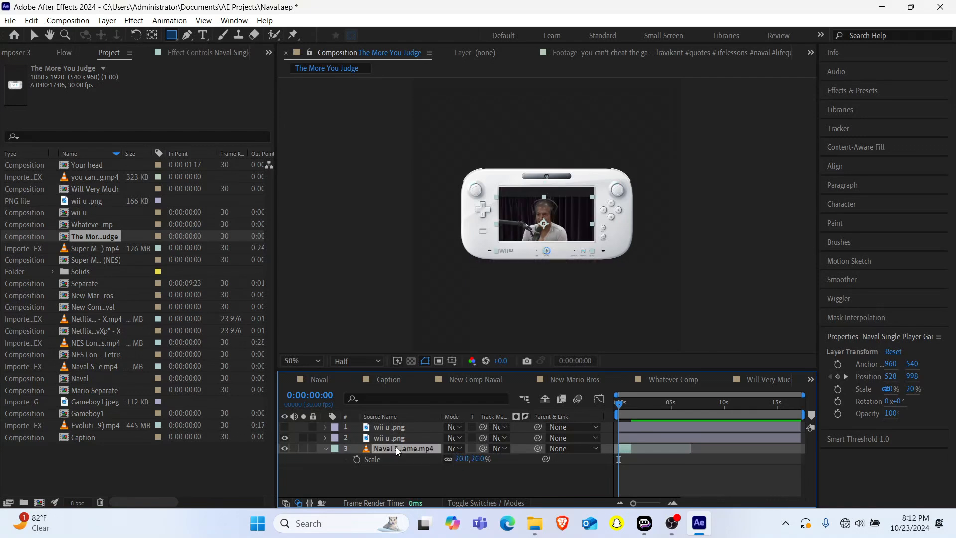
key(Up)
key(Up)
key(Up)
key(Up)
key(Up)
key(Up)
key(Up)
key(Up)
key(Up)
key(Up)
key(Up)
key(Up)
key(Up)
key(Up)
key(p)
Step: Play the composition from the start and check the clip's framing inside the console's screen
key(space)
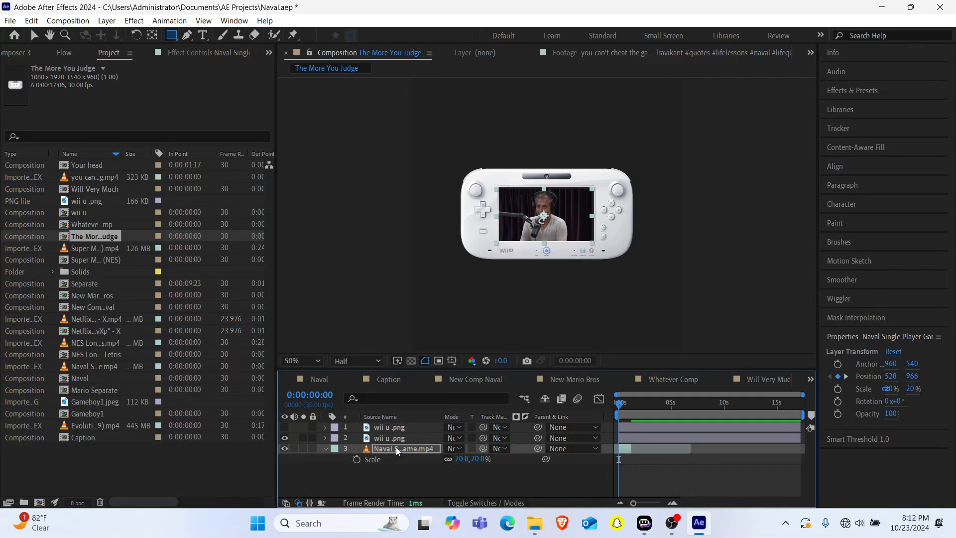
drag(638, 405, 589, 418)
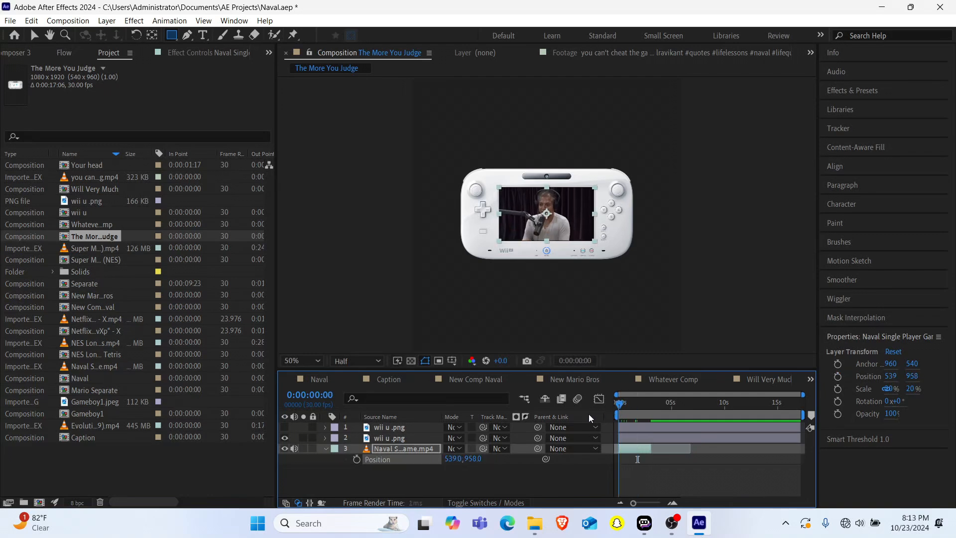
key(space)
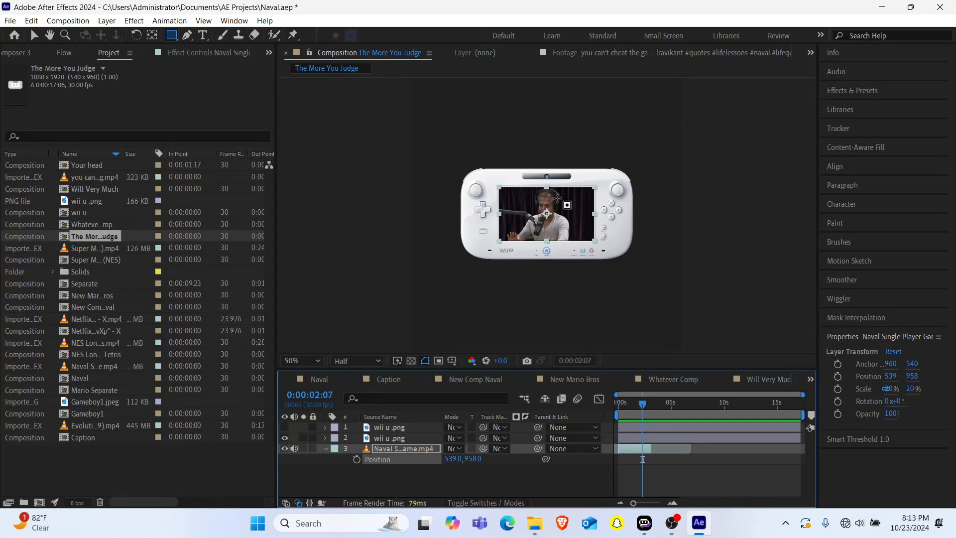
scroll(559, 200, up, 2)
scroll(559, 200, down, 1)
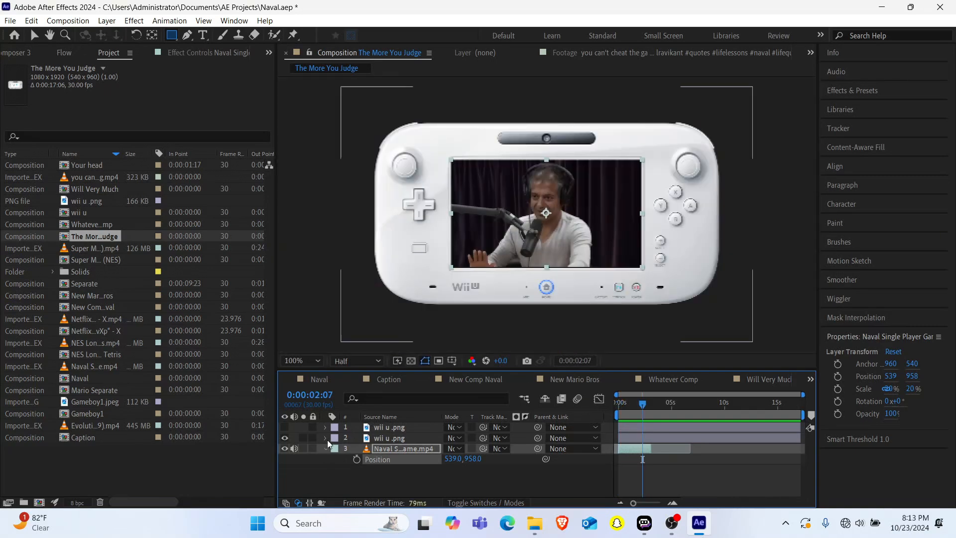
Step: Solo the Naval clip and pre-compose it as "You gonna Separate", moving all attributes into the new composition
click(302, 449)
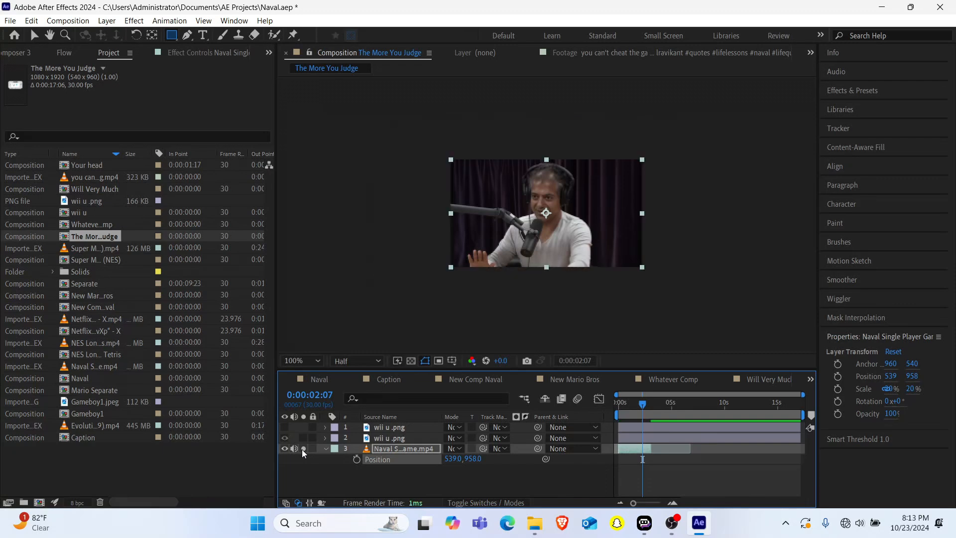
key(ctrl+shift+c)
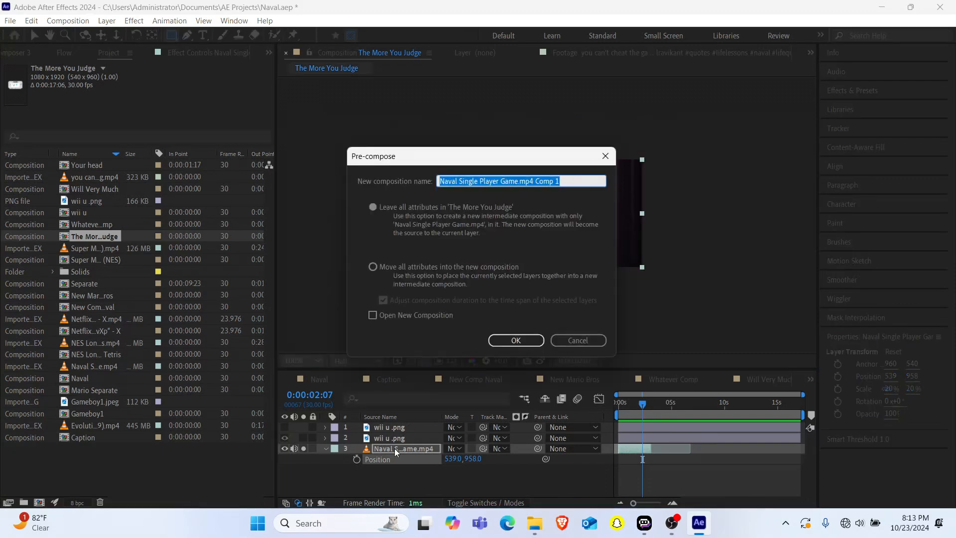
click(373, 267)
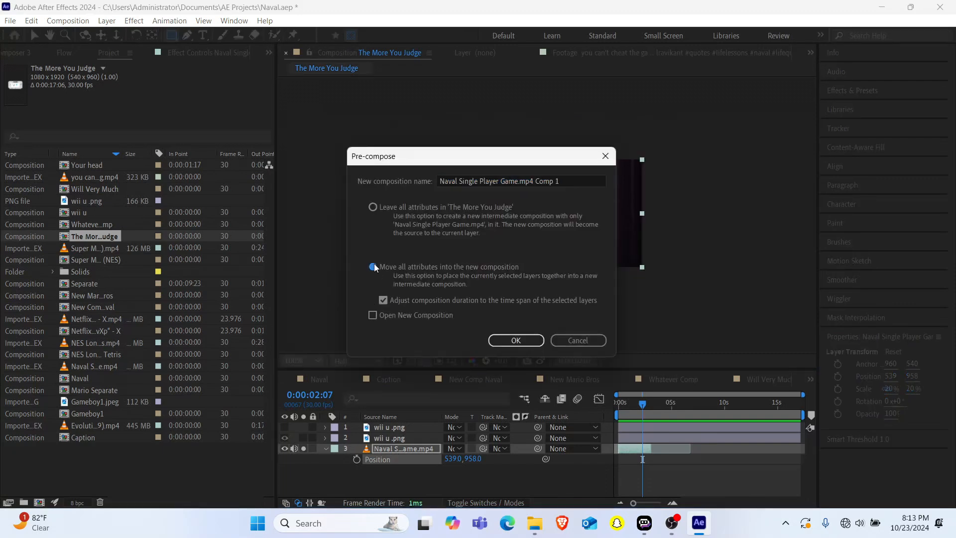
click(524, 182)
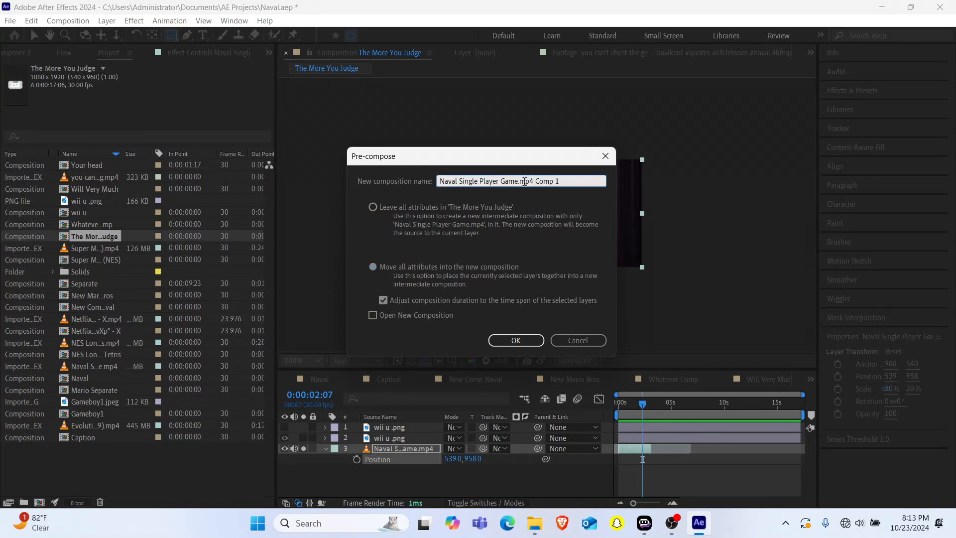
key(BackSpace)
key(BackSpace)
key(BackSpace)
key(BackSpace)
key(BackSpace)
key(BackSpace)
key(BackSpace)
key(BackSpace)
key(BackSpace)
key(BackSpace)
key(BackSpace)
key(BackSpace)
key(BackSpace)
key(BackSpace)
key(BackSpace)
key(BackSpace)
key(BackSpace)
key(BackSpace)
key(BackSpace)
key(BackSpace)
text(You gonna Separate)
key(Return)
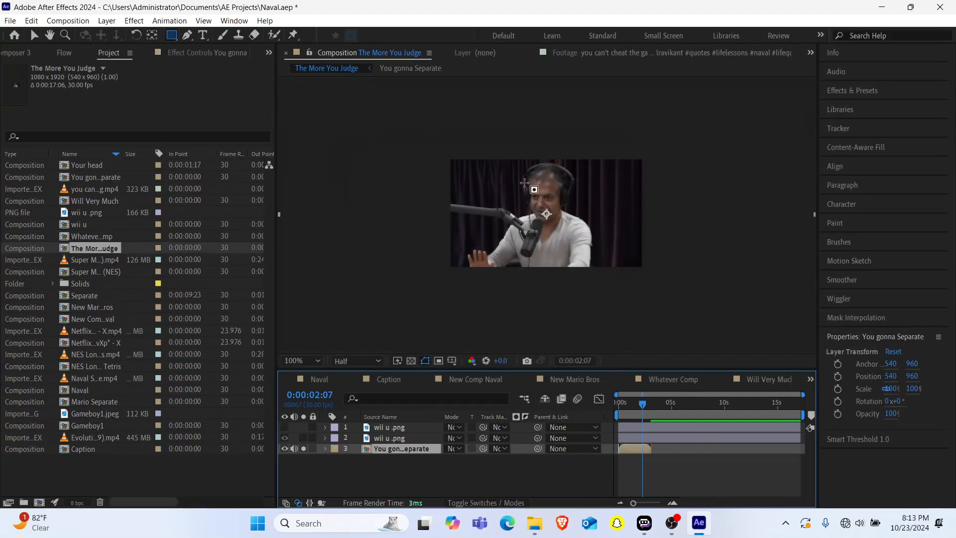
Step: Add the text "separate" inside the You gonna Separate composition and centre it horizontally and vertically
double_click(400, 448)
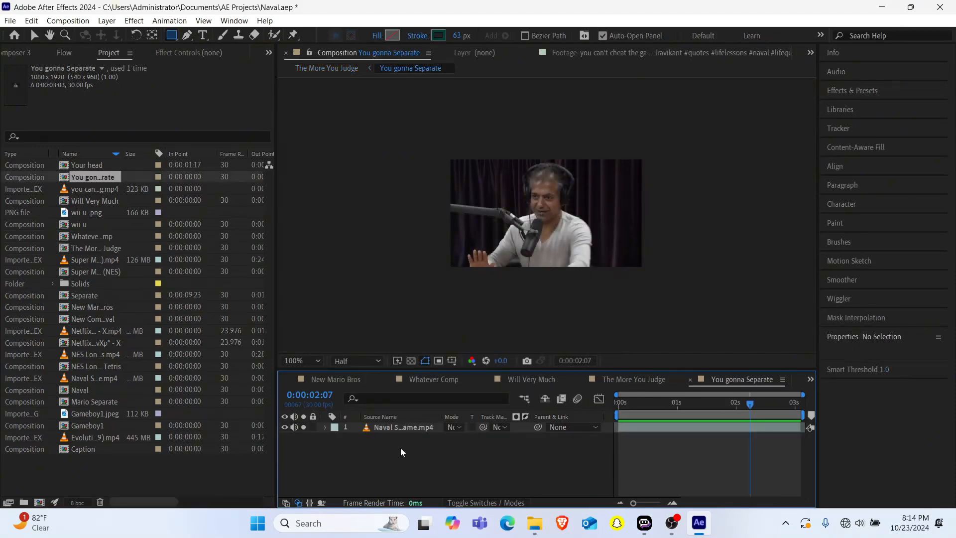
key(ctrl+t)
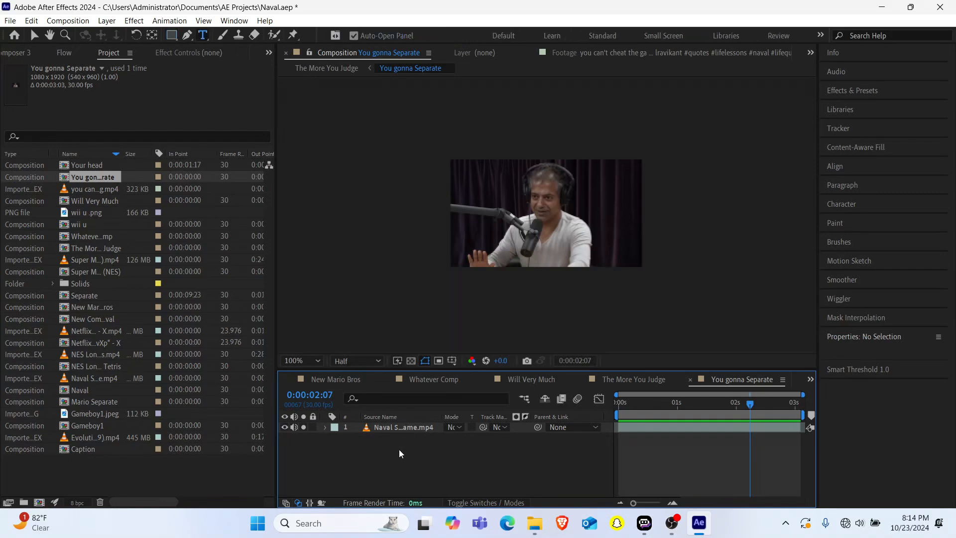
click(501, 212)
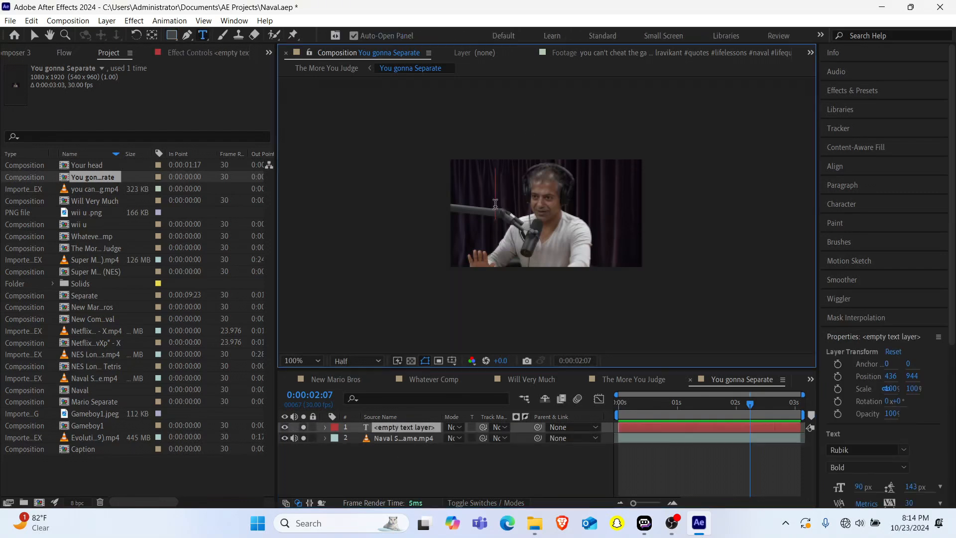
text(separate)
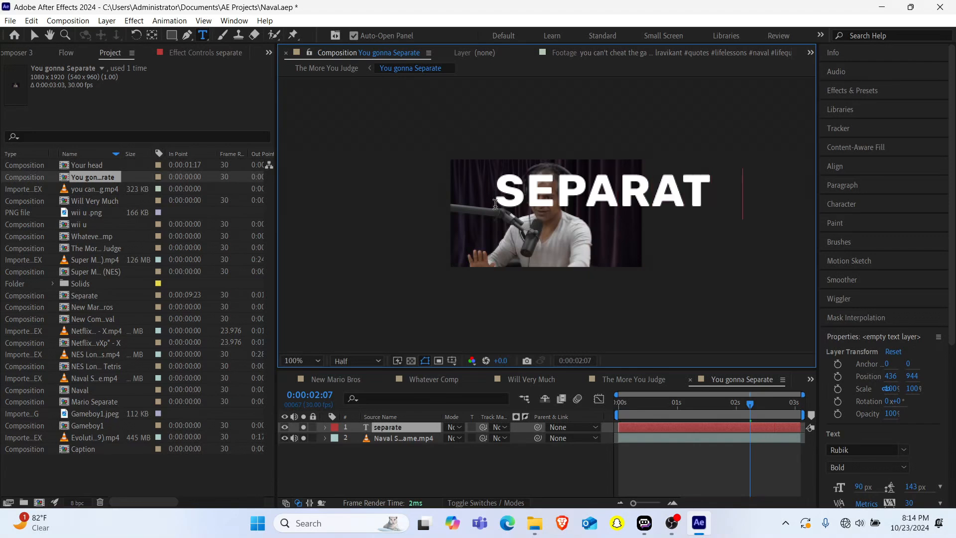
click(842, 168)
click(852, 198)
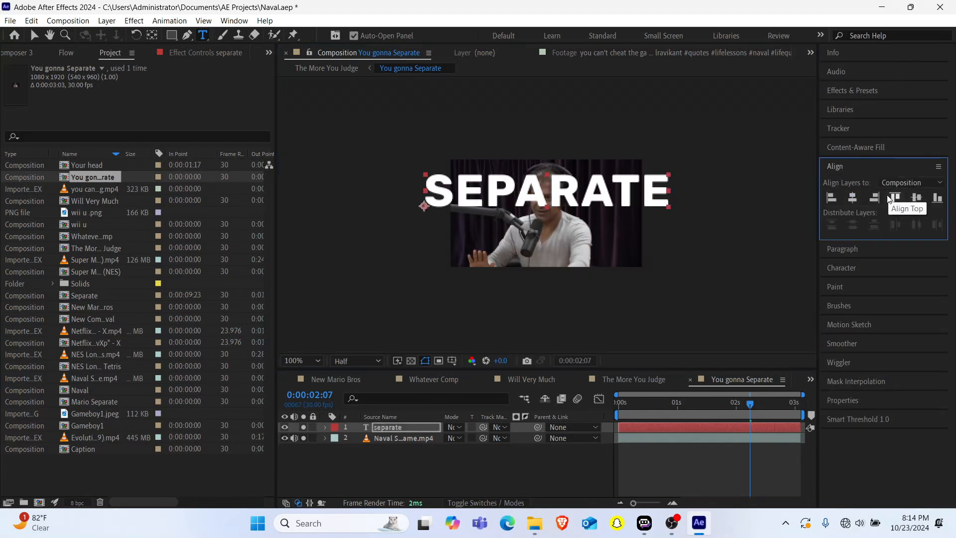
click(916, 198)
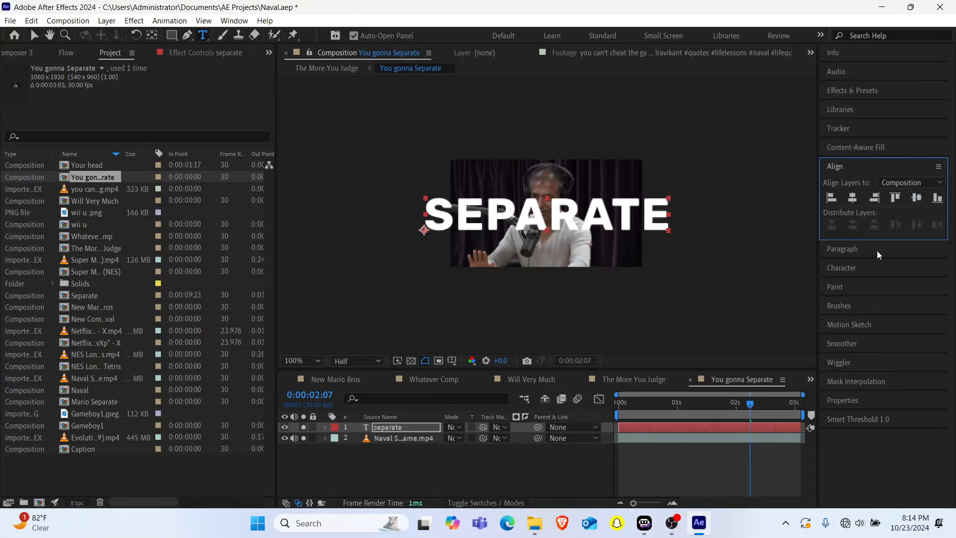
Step: Change the separate text's font to Helvetica Compressed
click(842, 268)
click(854, 223)
text(helv)
key(Down)
key(Down)
key(Down)
key(Down)
key(Down)
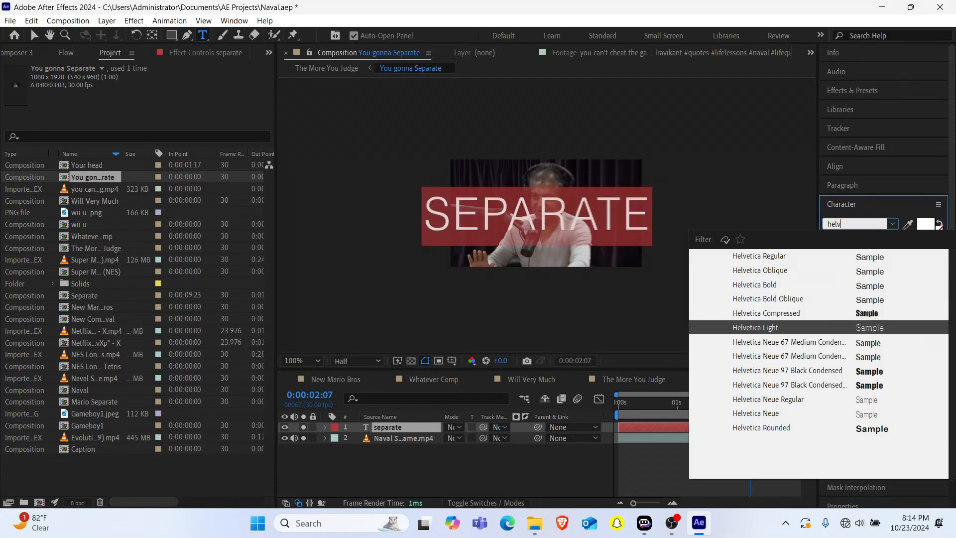
key(Up)
key(Return)
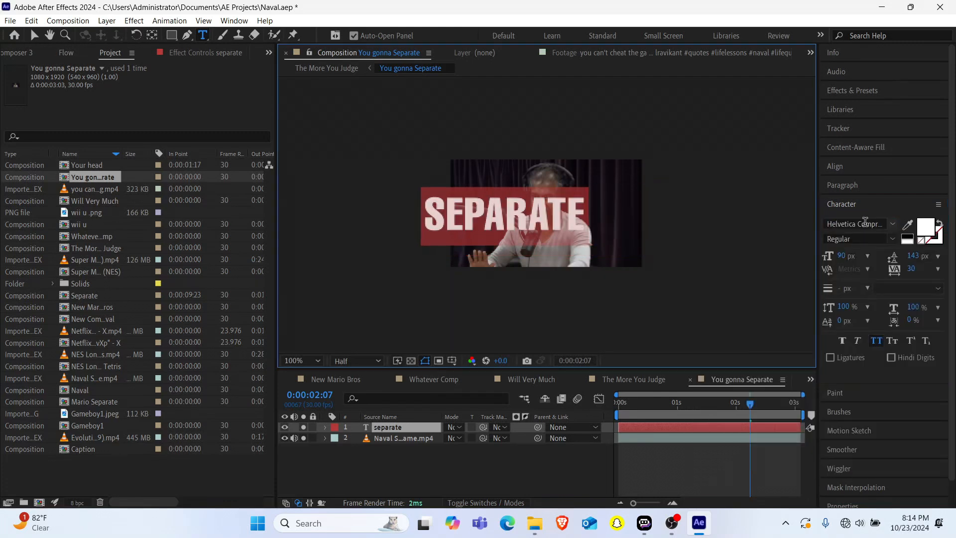
click(405, 456)
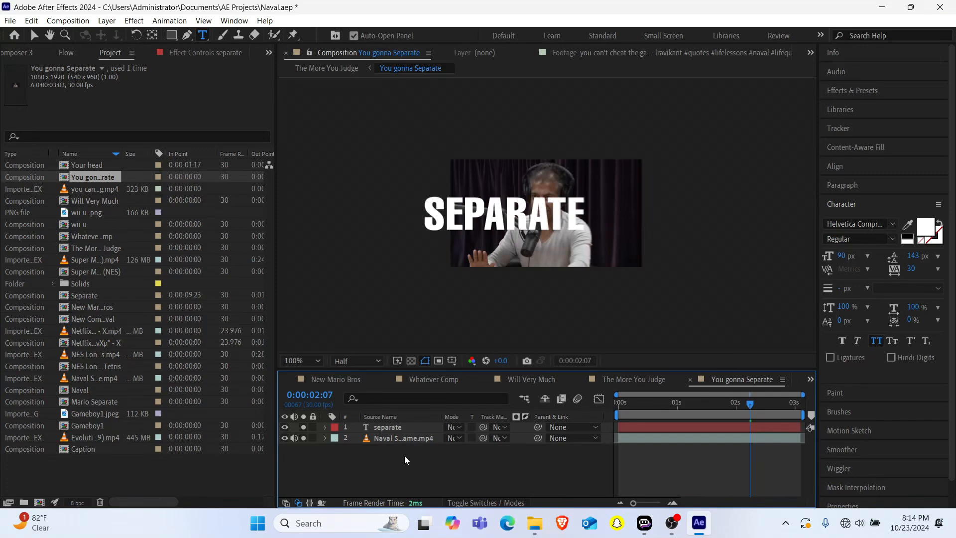
Step: Centre the separate text layer horizontally in the composition again
click(390, 427)
click(851, 166)
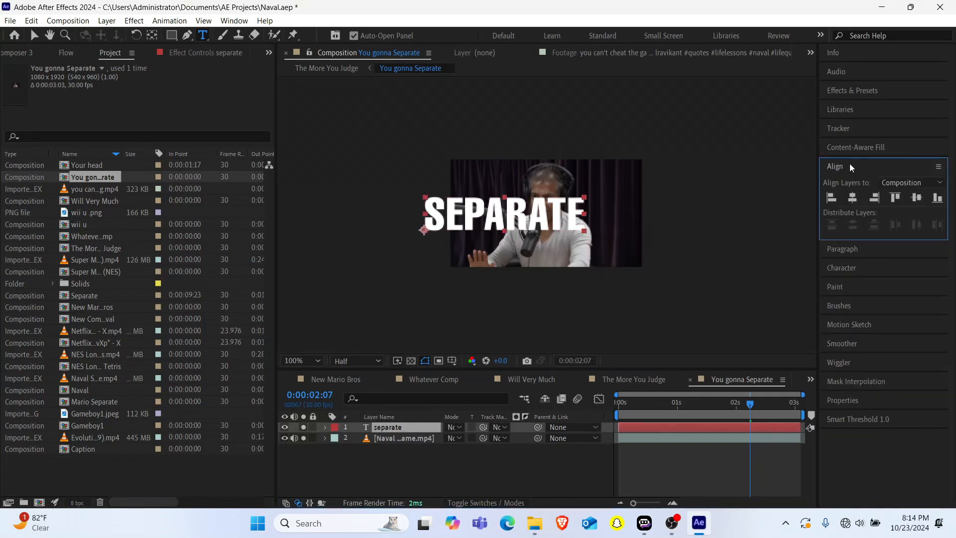
click(853, 198)
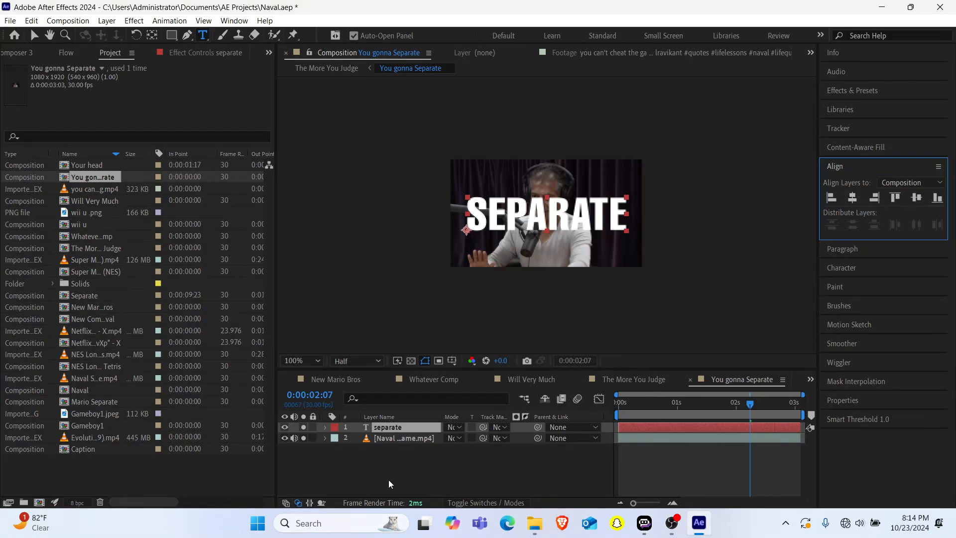
Step: Set the blending mode of the separate text layer to Exclusion
click(451, 428)
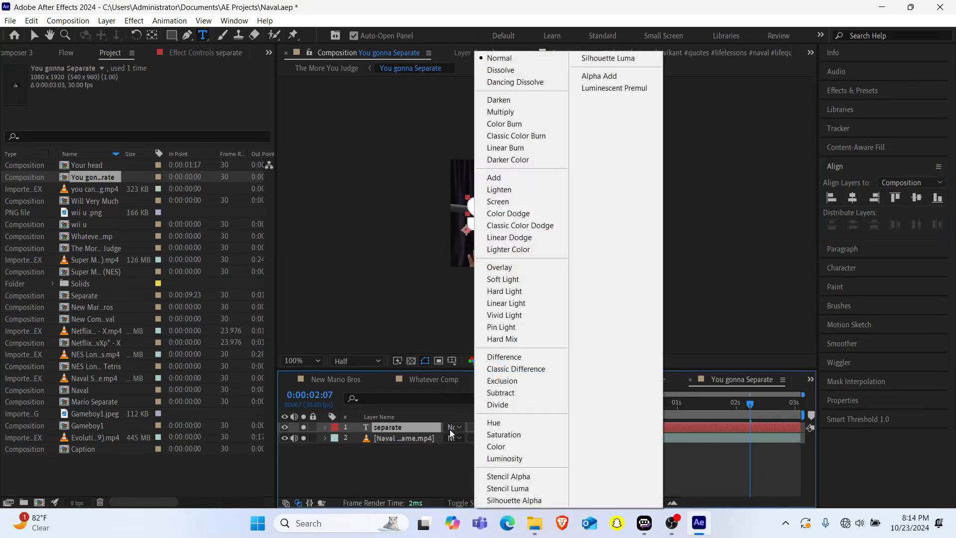
click(513, 386)
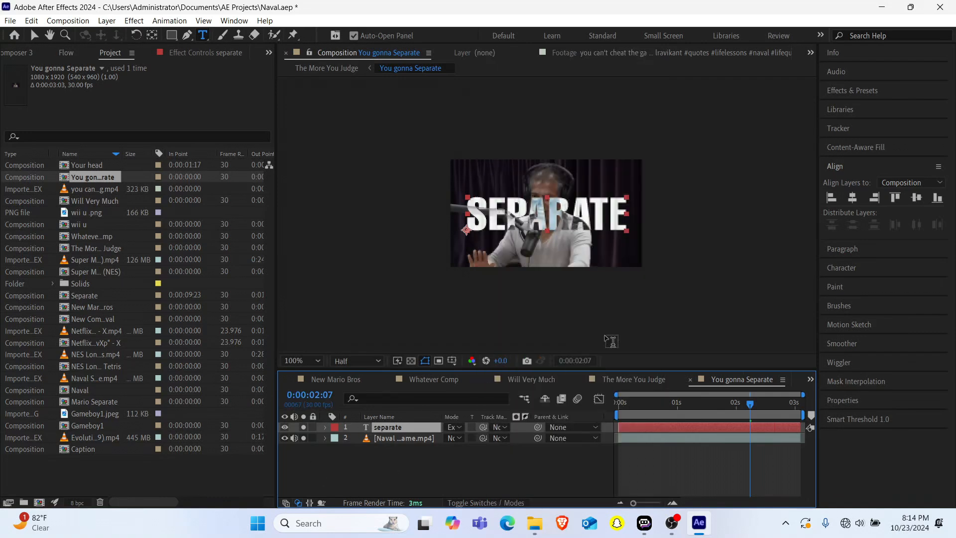
click(648, 377)
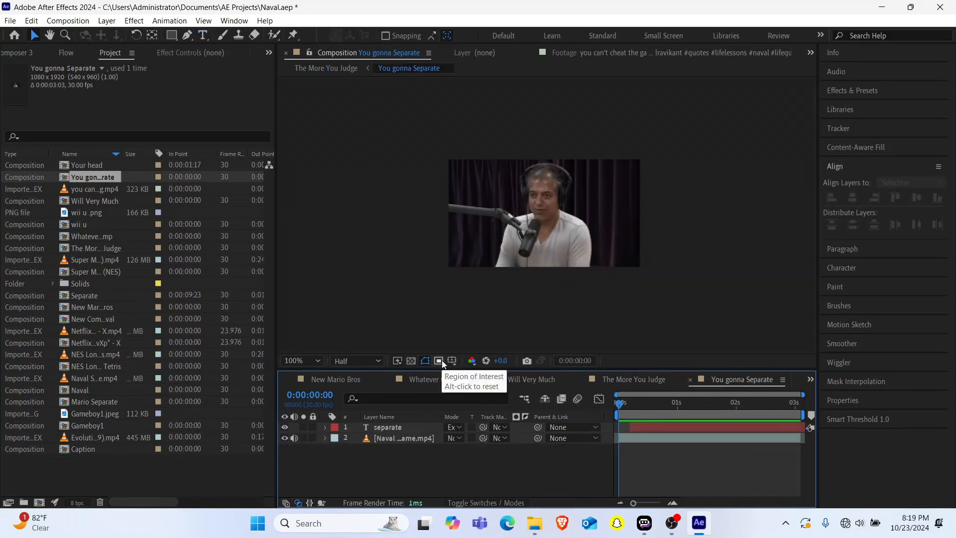
Step: Draw a region of interest closely around the speaker clip and crop the You gonna Separate composition to it, about 454 x 285
click(441, 360)
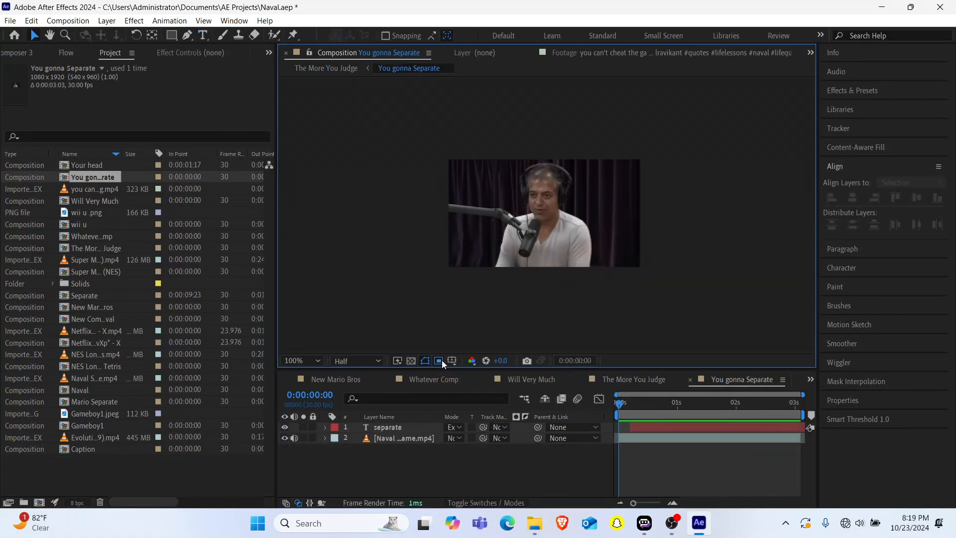
drag(431, 144, 658, 287)
click(68, 20)
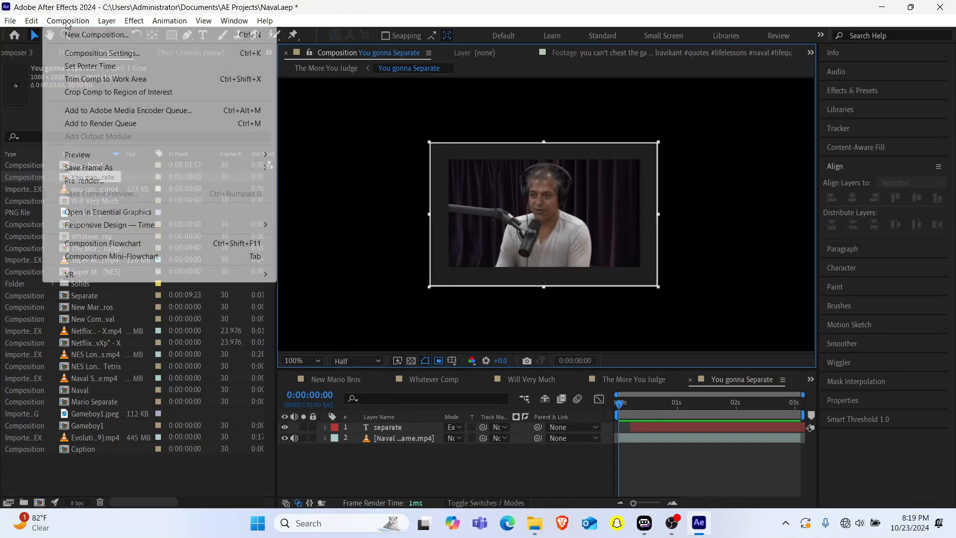
click(101, 95)
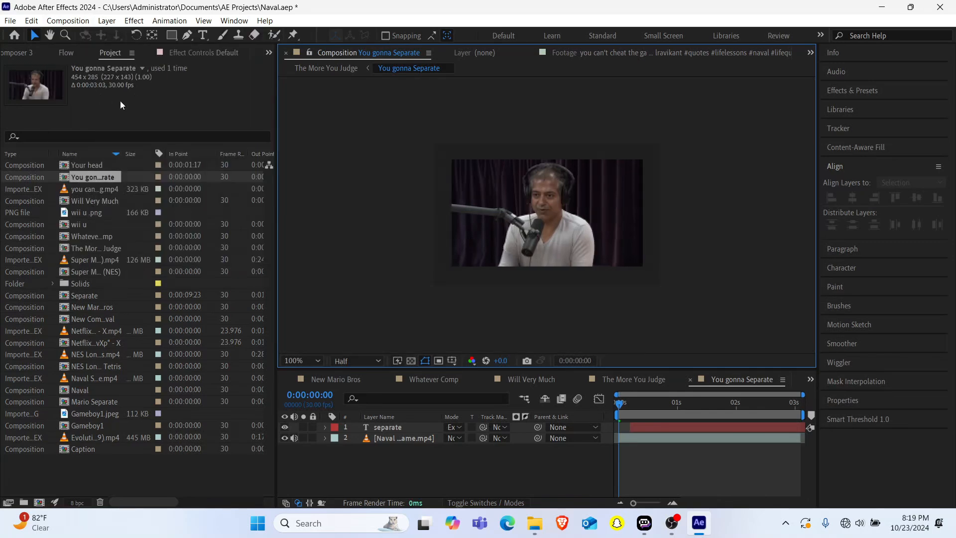
Step: In The More You Judge composition, draw a closed Pen mask around the left half of the You gonna Separate layer with a jagged middle edge
click(637, 380)
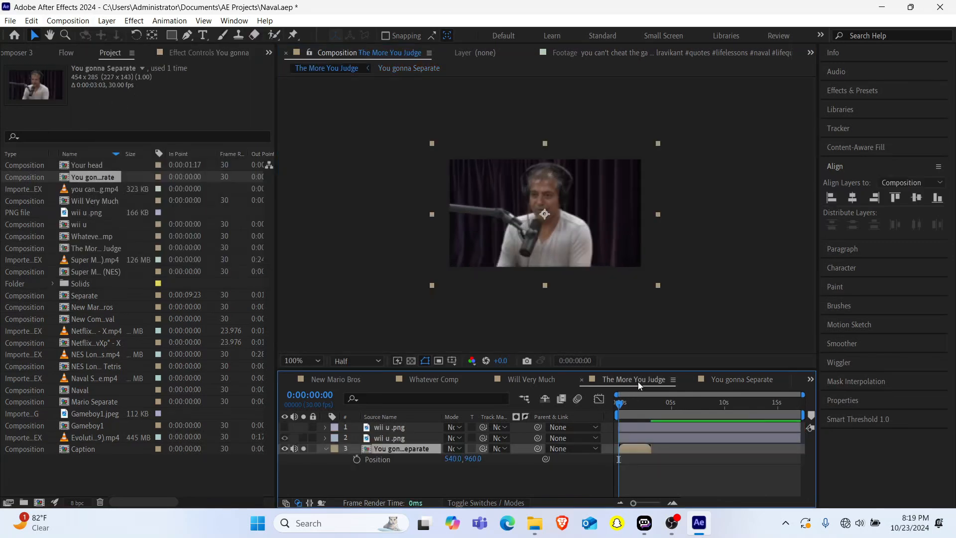
click(303, 448)
click(304, 447)
key(g)
key(space)
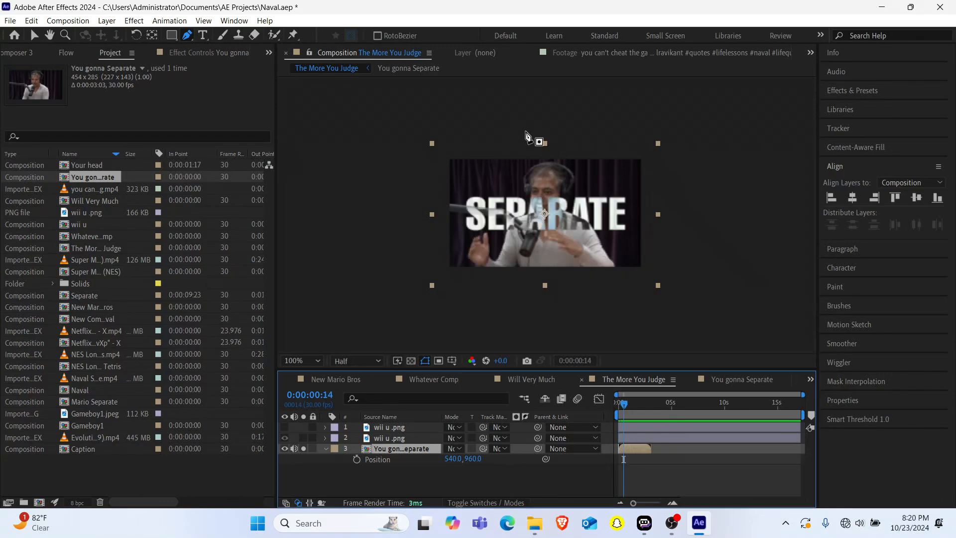
click(526, 137)
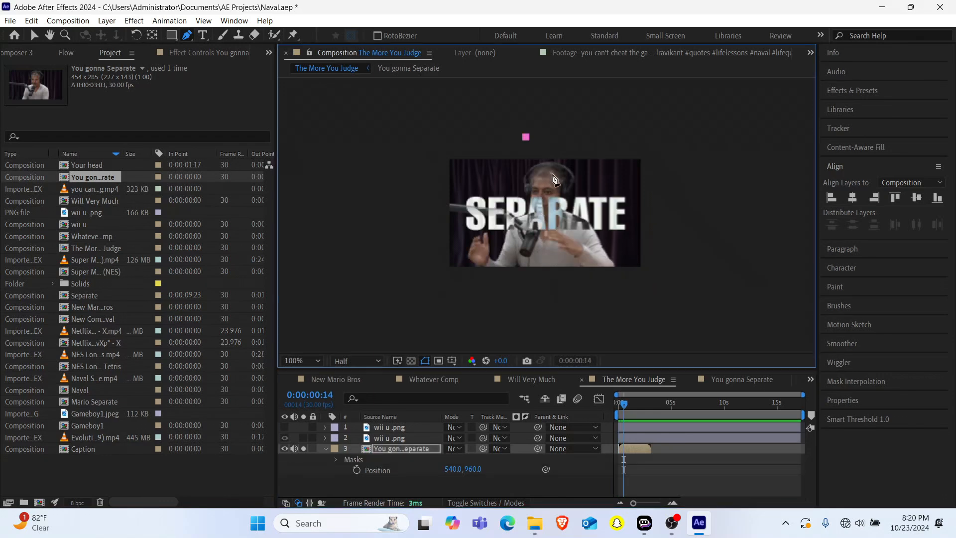
click(553, 175)
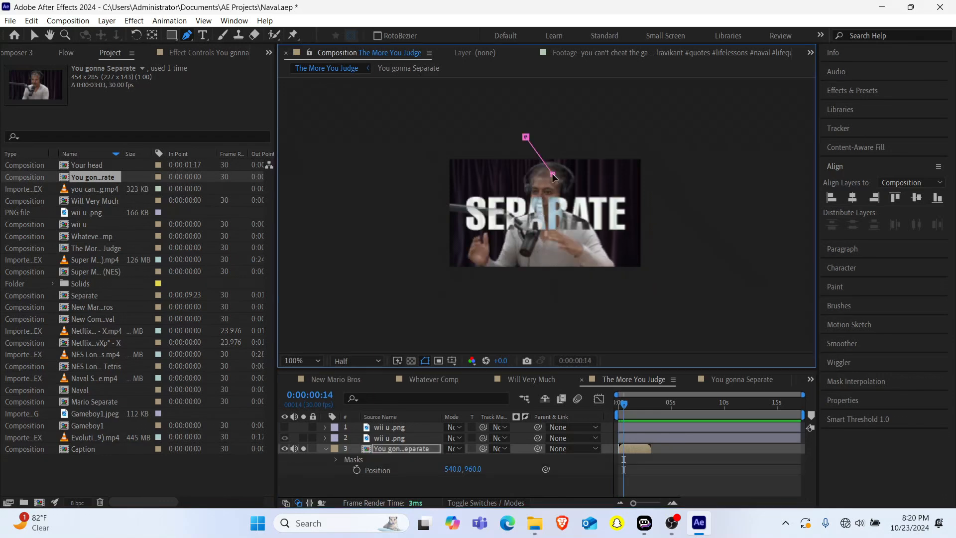
click(529, 199)
click(545, 228)
click(562, 256)
click(537, 277)
click(444, 279)
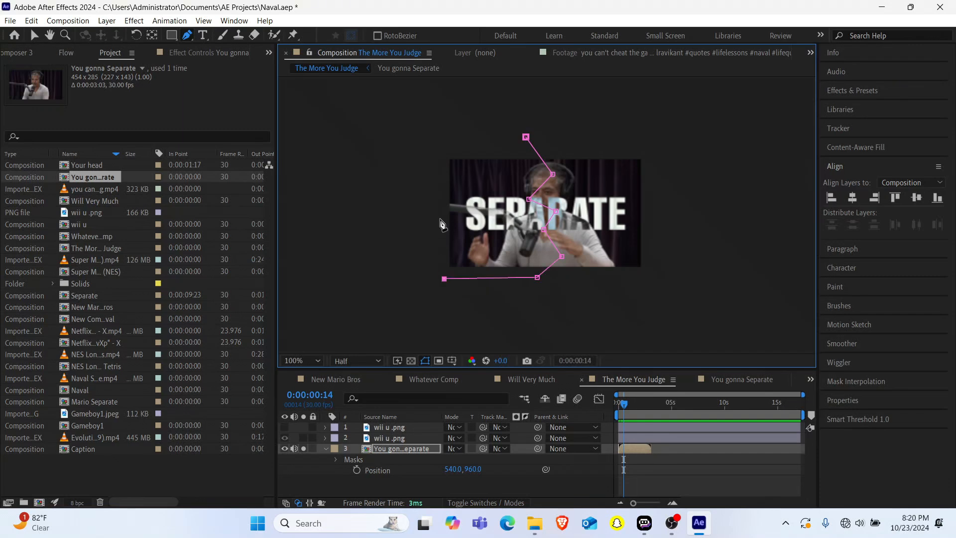
click(440, 144)
click(526, 137)
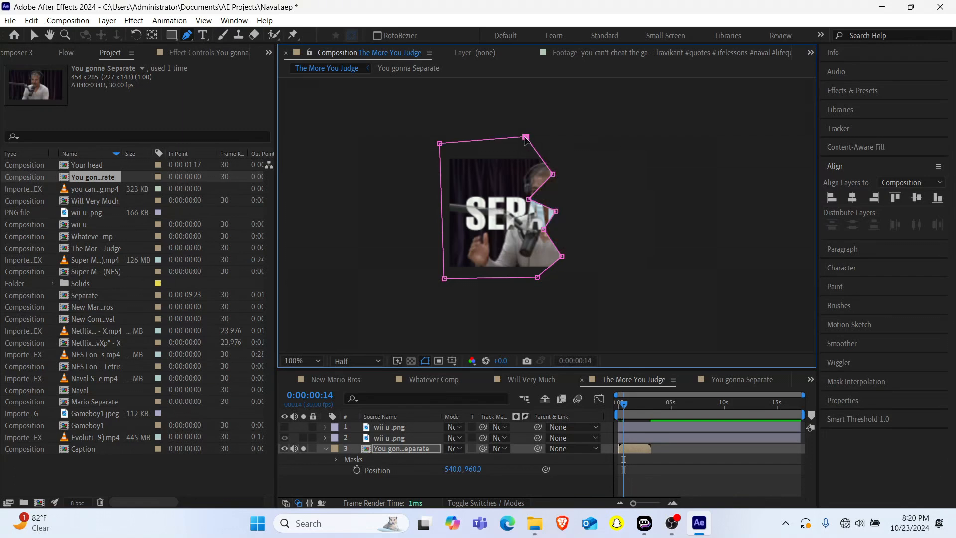
Step: Duplicate the masked You gonna Separate layer and invert the mask on the upper copy
click(419, 449)
key(ctrl+d)
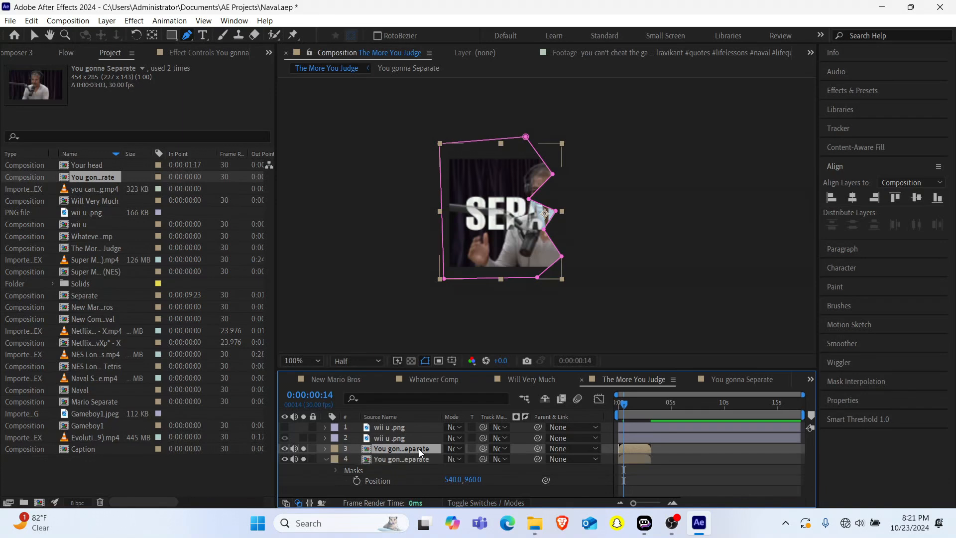
key(m)
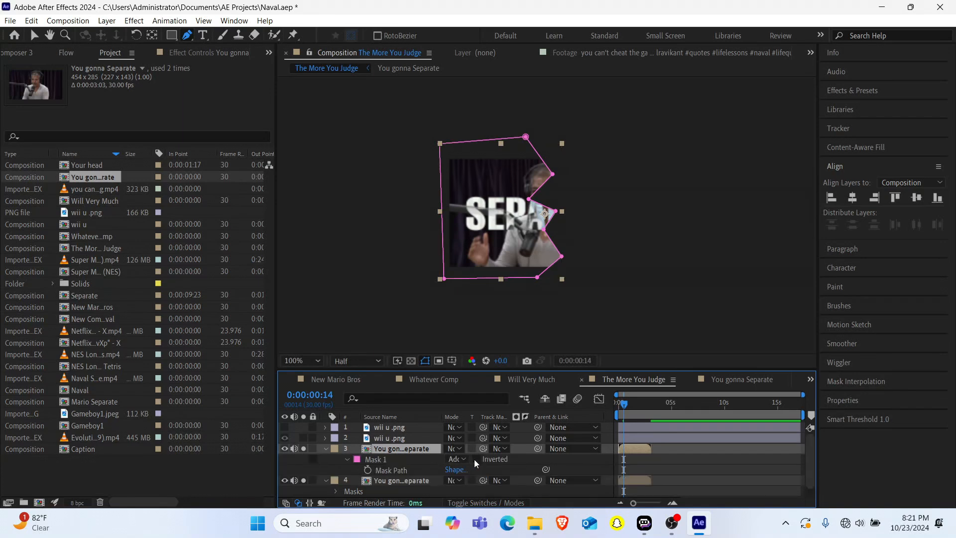
click(477, 459)
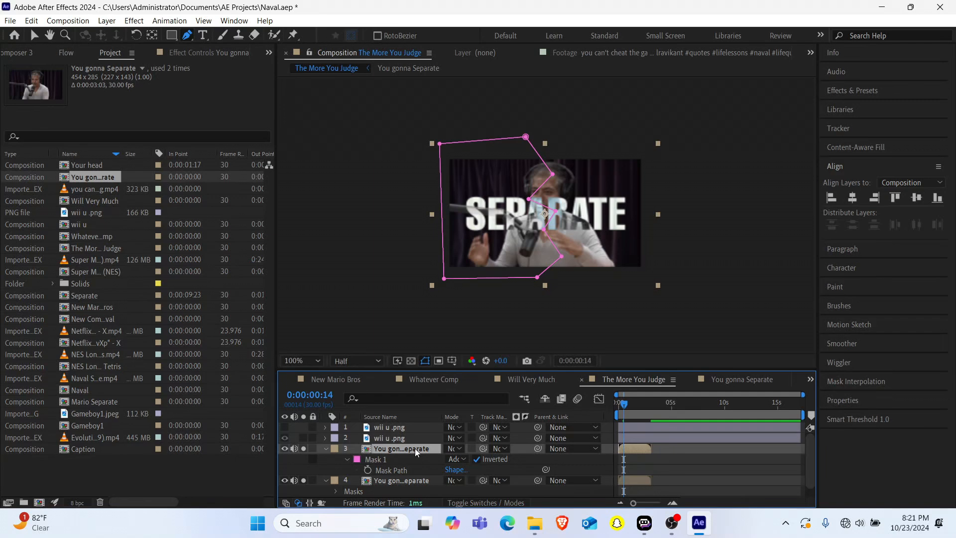
Step: Add a position keyframe at 540, 960 to the upper You gonna Separate layer and shift it a few frames earlier
key(p)
click(356, 458)
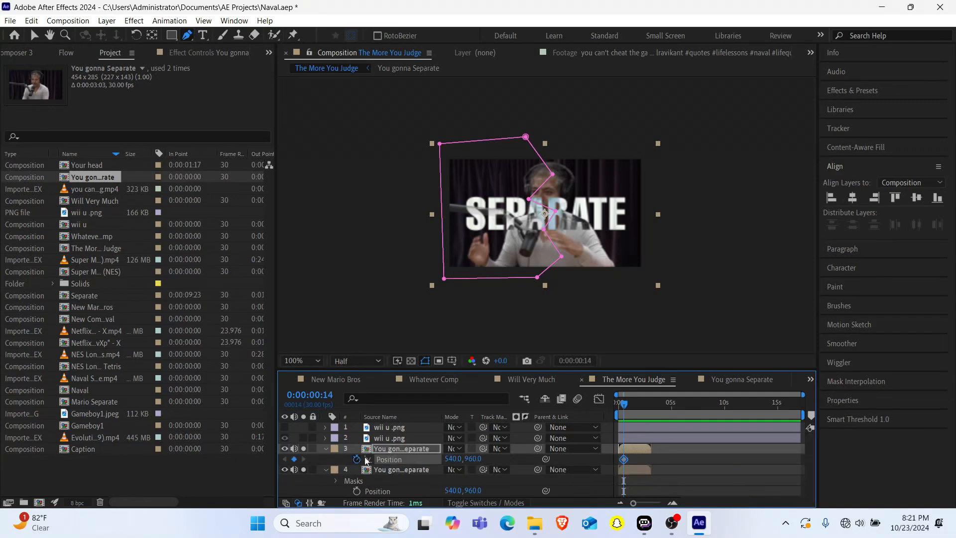
drag(635, 503, 659, 506)
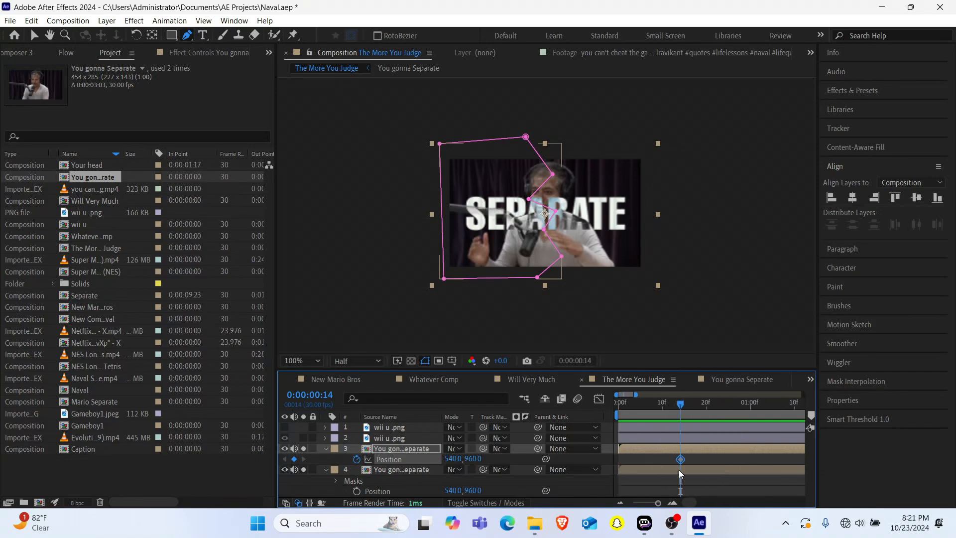
mouse_move(681, 460)
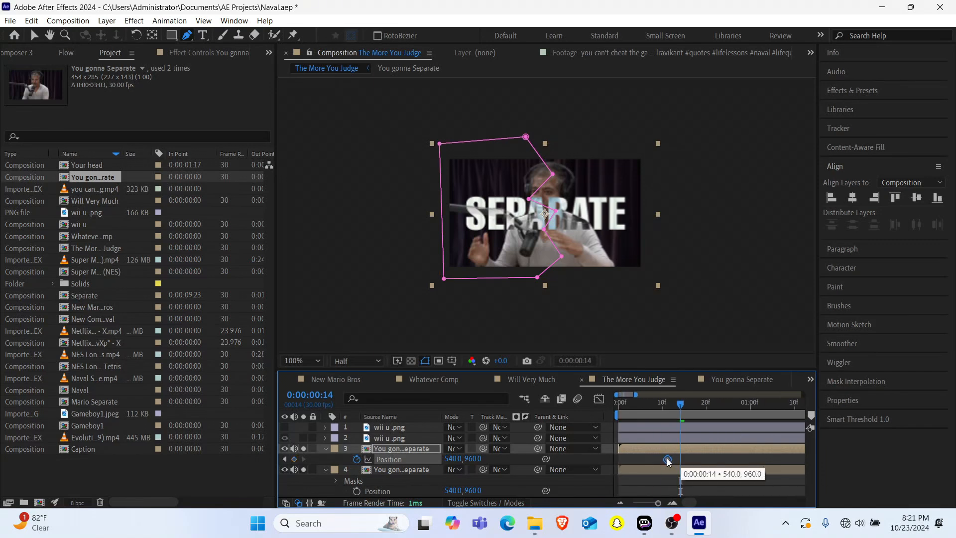
drag(680, 459, 668, 459)
Step: Keyframe the upper layer's position to 618, 960 at frame 20, then Easy Ease both keyframes and shift them to start at frame 10
click(710, 405)
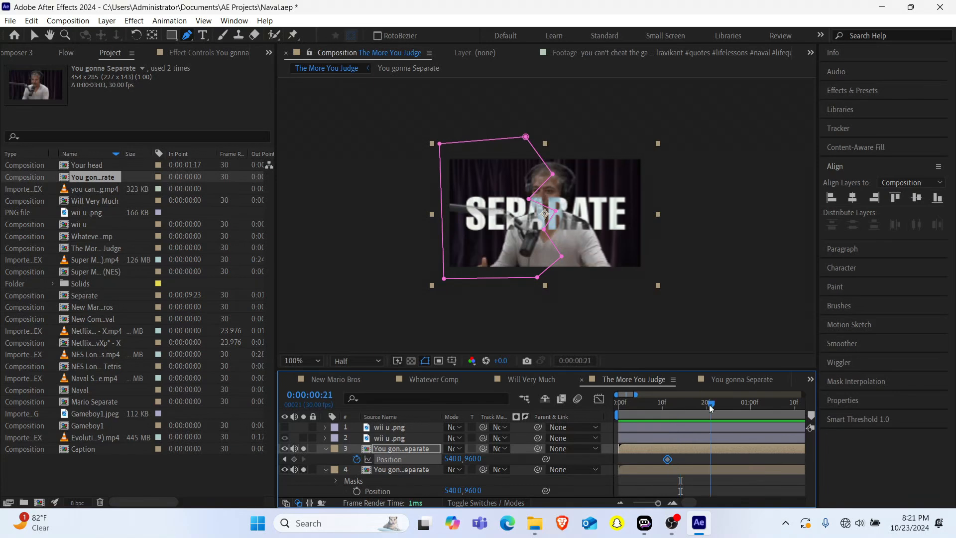
drag(709, 410, 707, 409)
drag(453, 464, 503, 464)
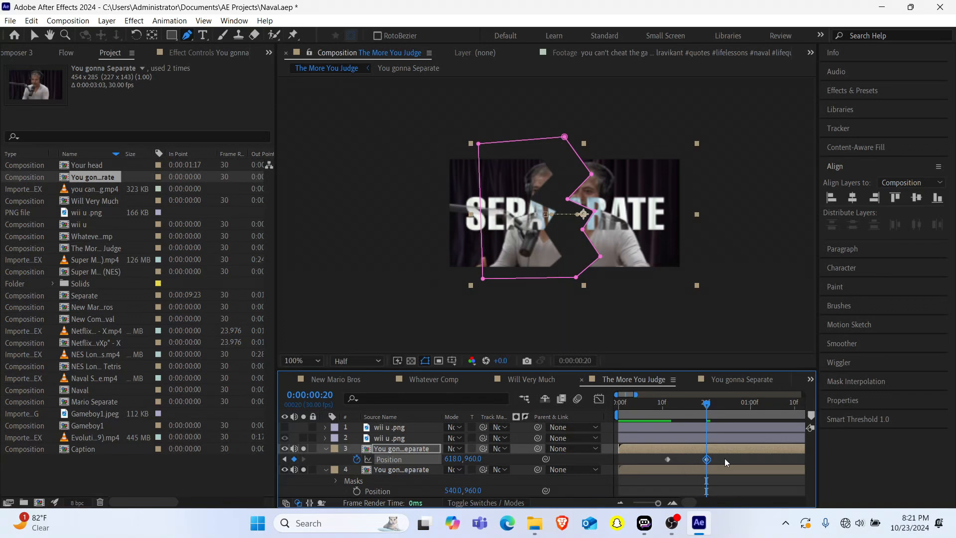
drag(724, 458, 665, 459)
key(F9)
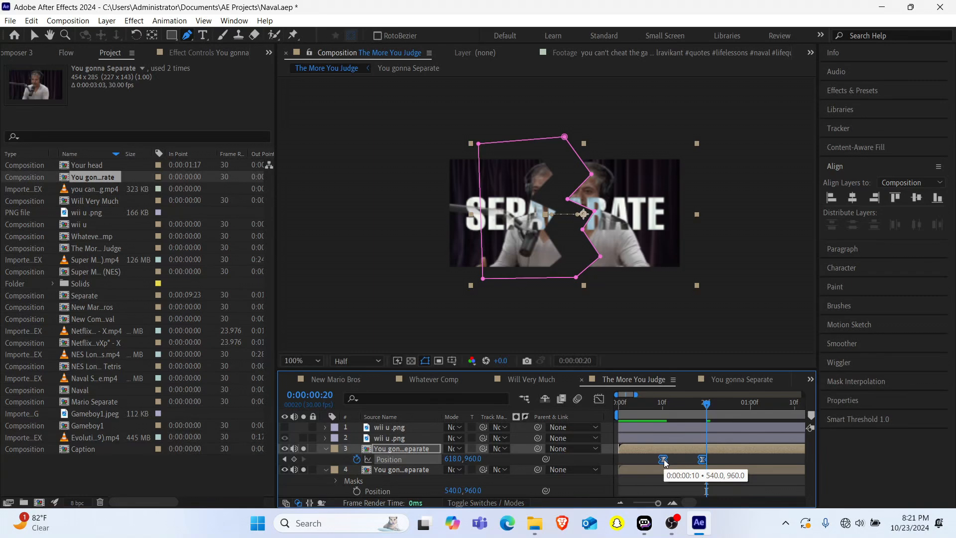
Step: Keyframe the lower You gonna Separate layer's position from 540, 960 at frame 10 to 457, 960 at frame 19, matching the upper layer's timing
click(661, 472)
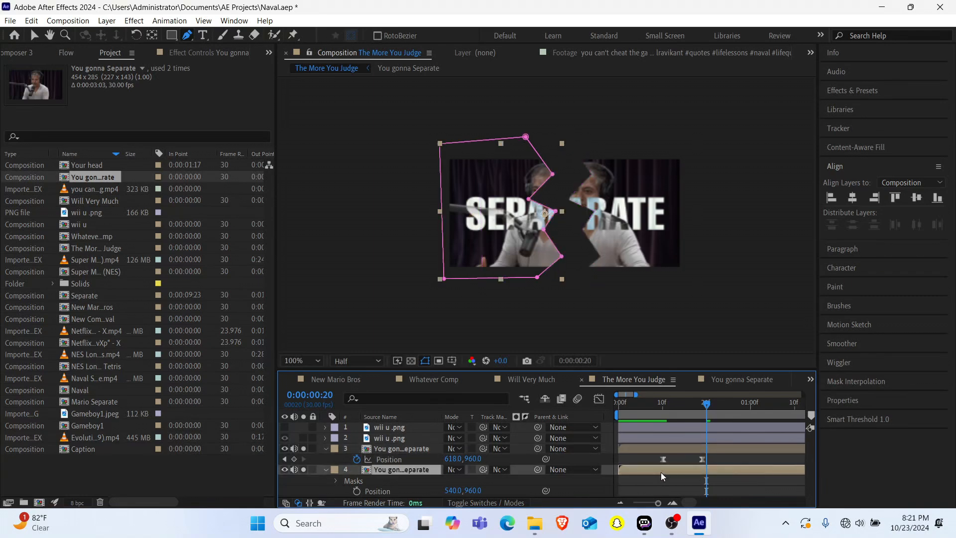
key(t)
key(p)
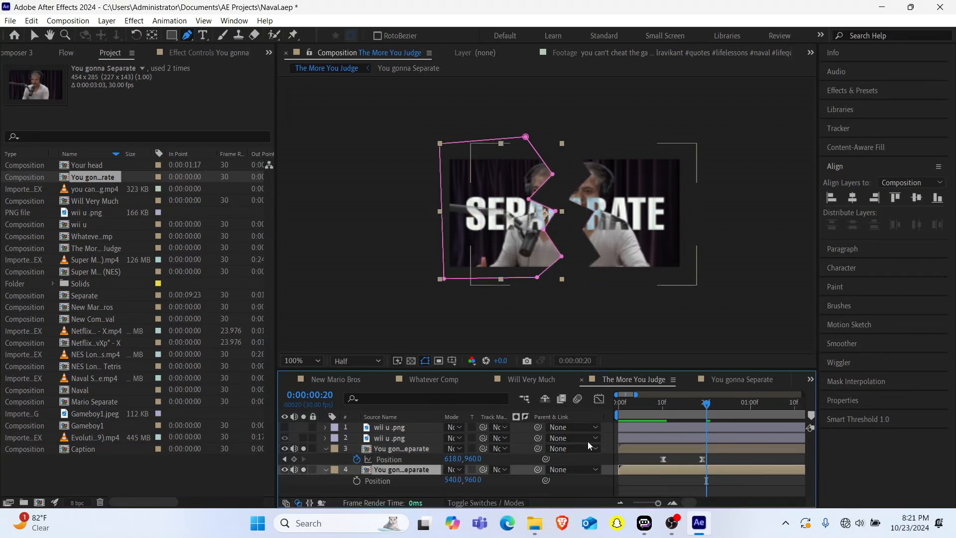
click(289, 462)
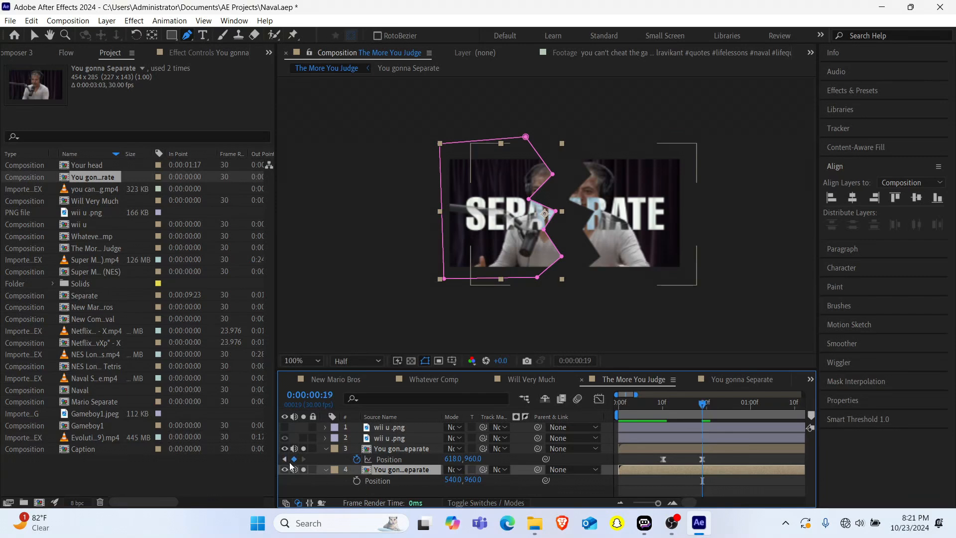
click(357, 481)
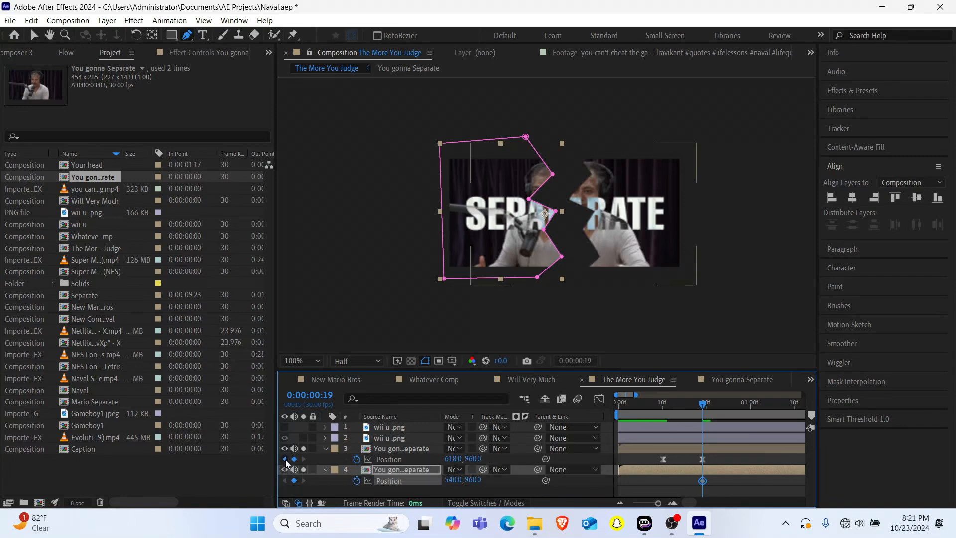
click(286, 460)
click(295, 481)
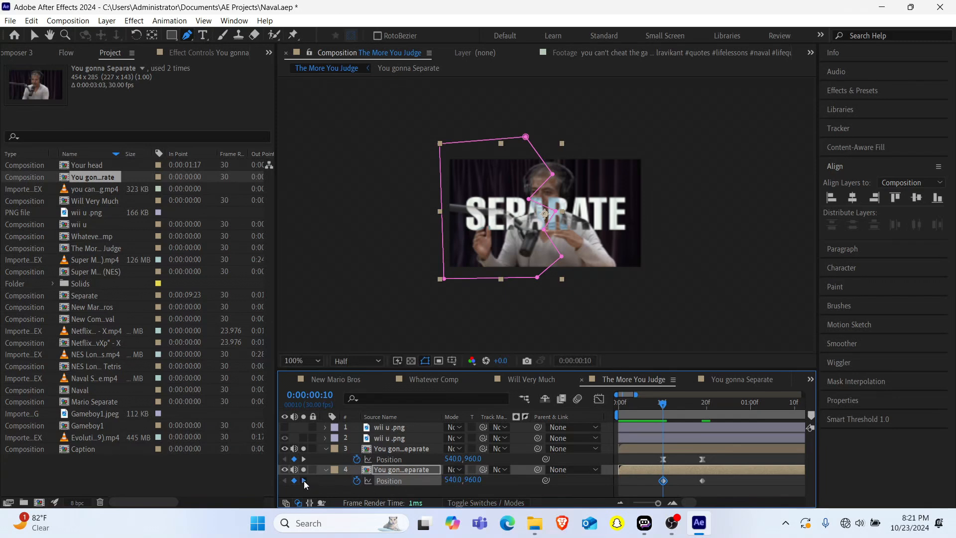
click(304, 480)
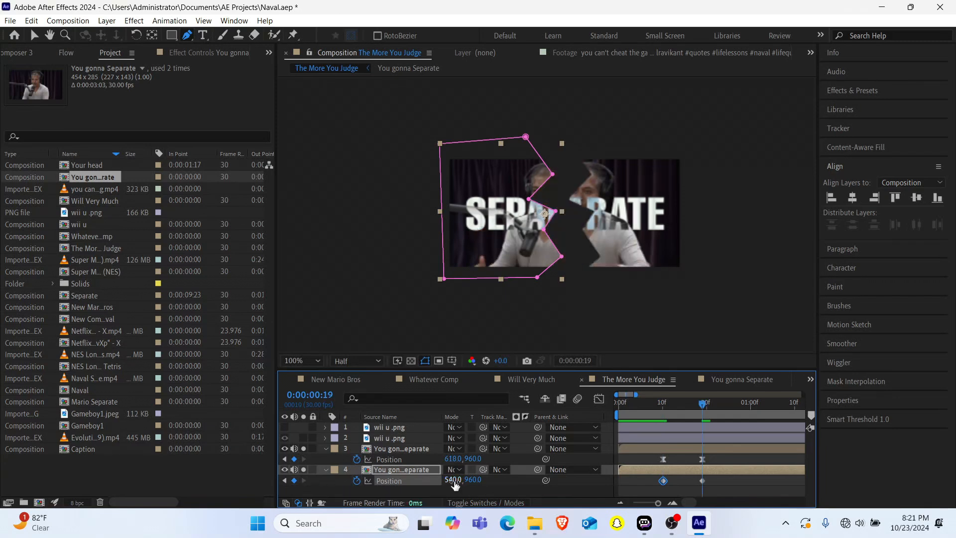
drag(454, 485, 401, 482)
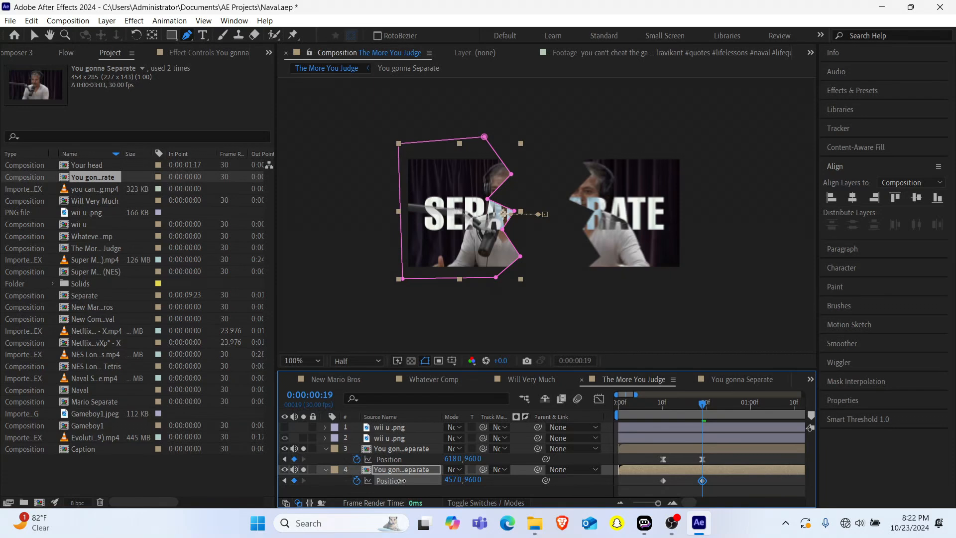
Step: Apply Easy Ease to both position keyframes of the lower You gonna Separate layer
click(719, 485)
drag(719, 485, 639, 474)
key(F9)
Step: Retime the position keyframes of both halves so the split ends at 0:00:01:22, and preview it
click(644, 404)
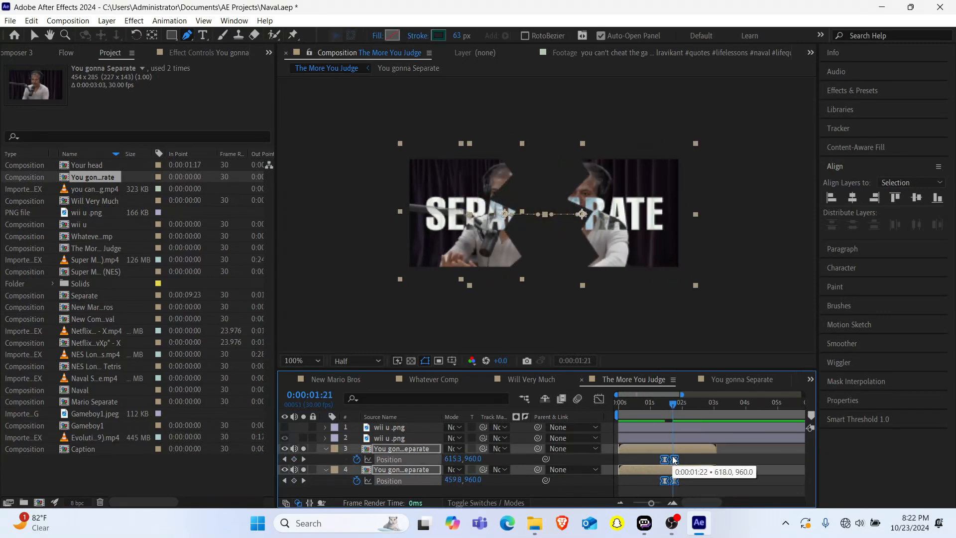
click(640, 406)
key(space)
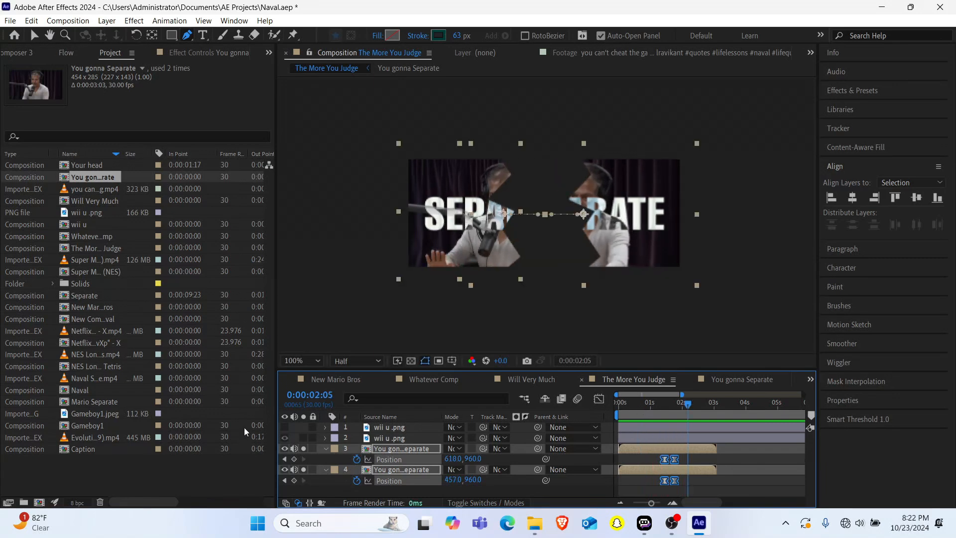
Step: Turn off solo on both You gonna Separate layers and preview the split inside the Wii U screen from the start
click(303, 449)
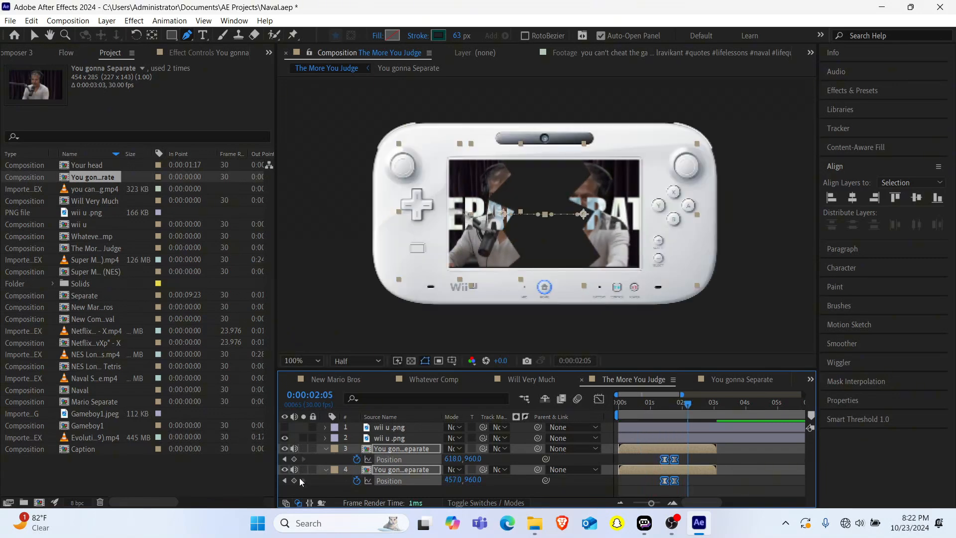
key(Home)
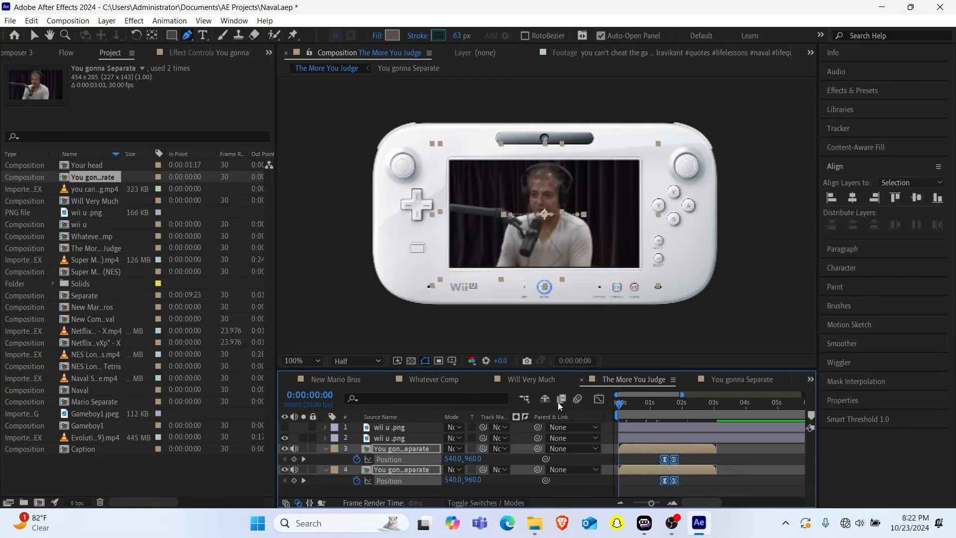
key(space)
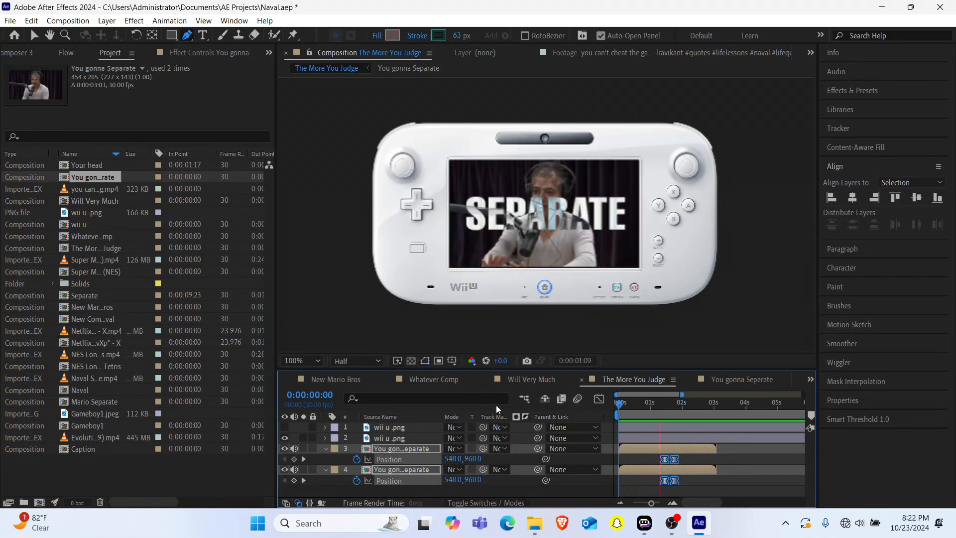
key(space)
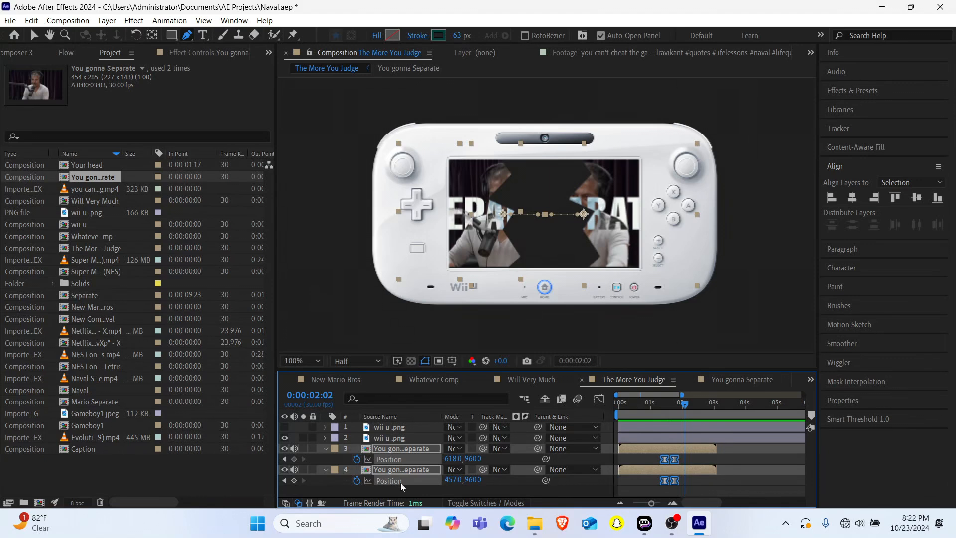
key(F2)
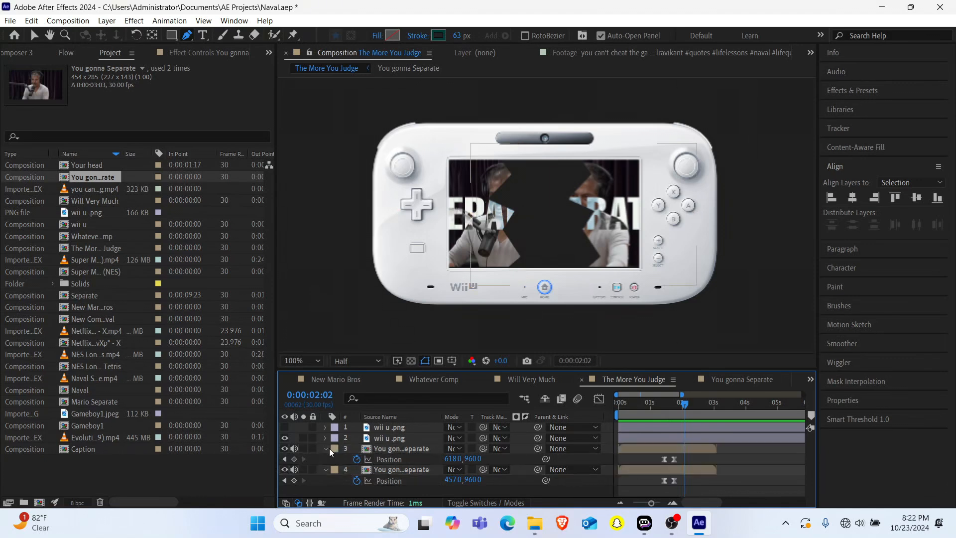
Step: Copy the Naval clip from the You gonna Separate composition into The More You Judge and place it directly below the Wii U images
click(326, 448)
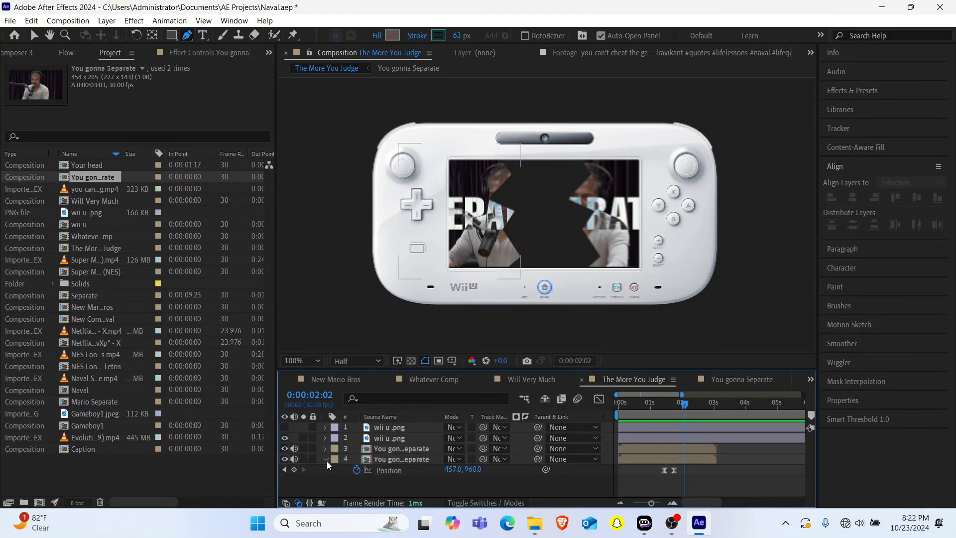
click(327, 460)
double_click(413, 446)
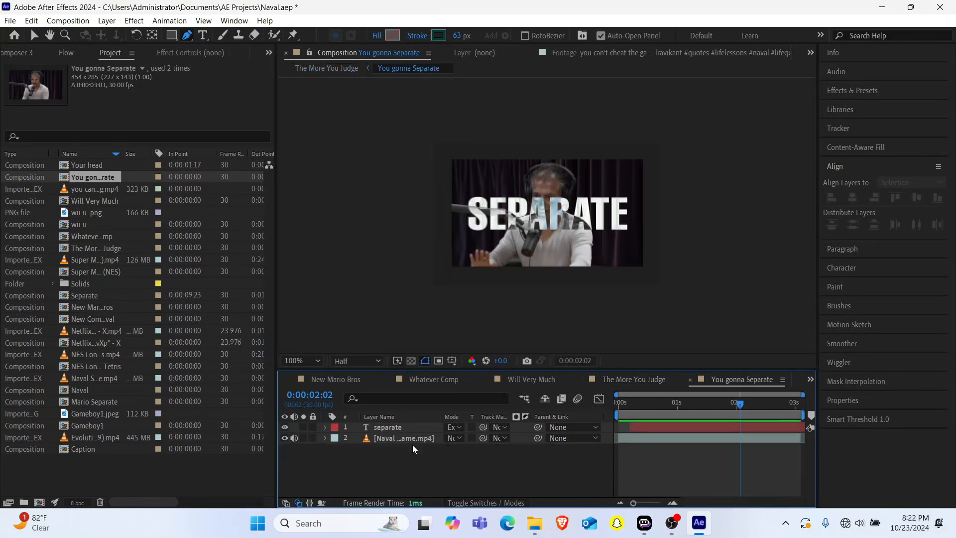
click(403, 442)
key(ctrl+v)
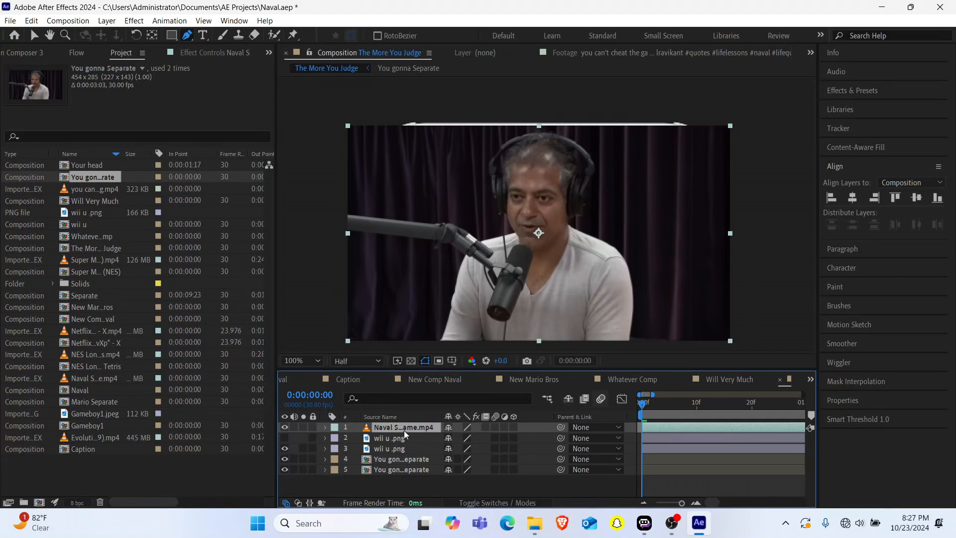
drag(404, 427, 391, 451)
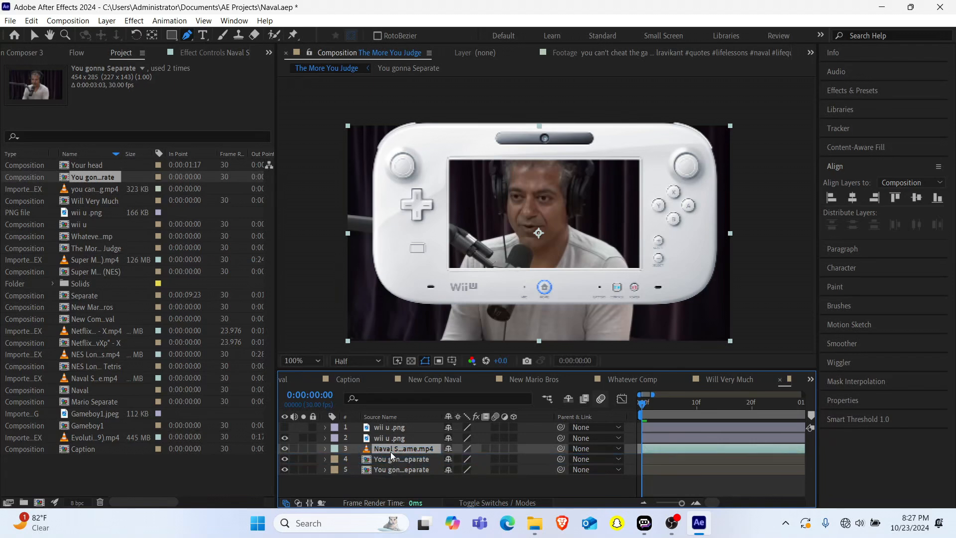
Step: Scale the pasted Naval clip to 20% and position it at 534.6, 957.9 so it fits the Wii U screen
key(s)
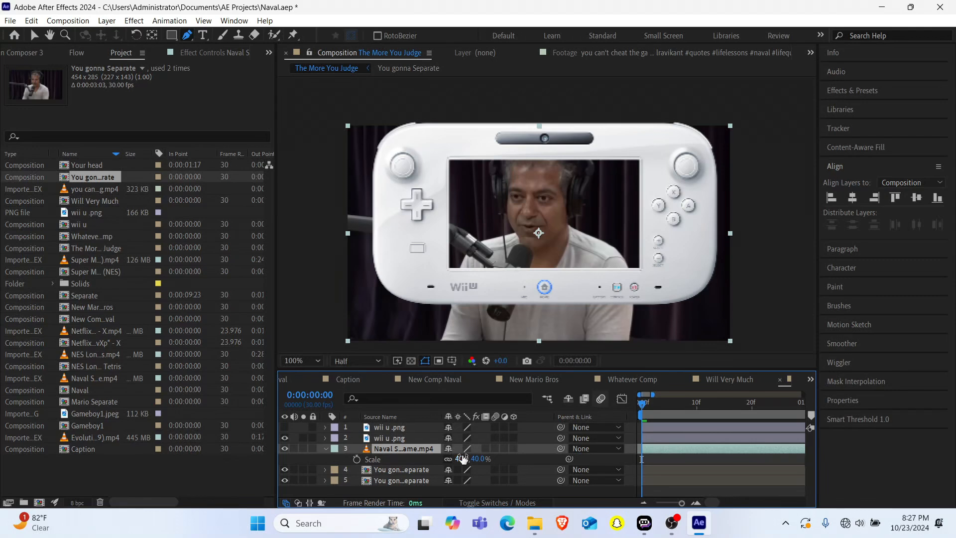
drag(458, 458, 447, 458)
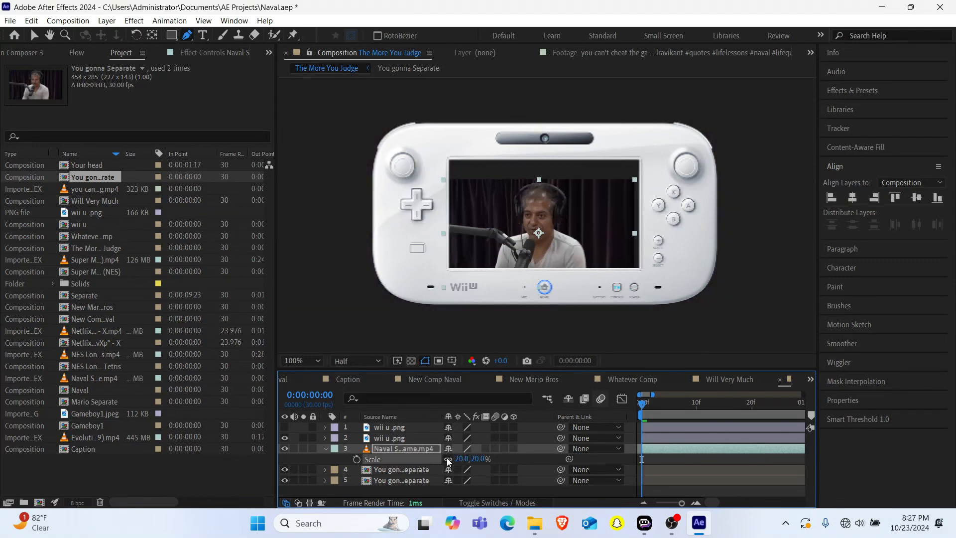
key(shift+Up)
key(shift+Up)
key(shift+Up)
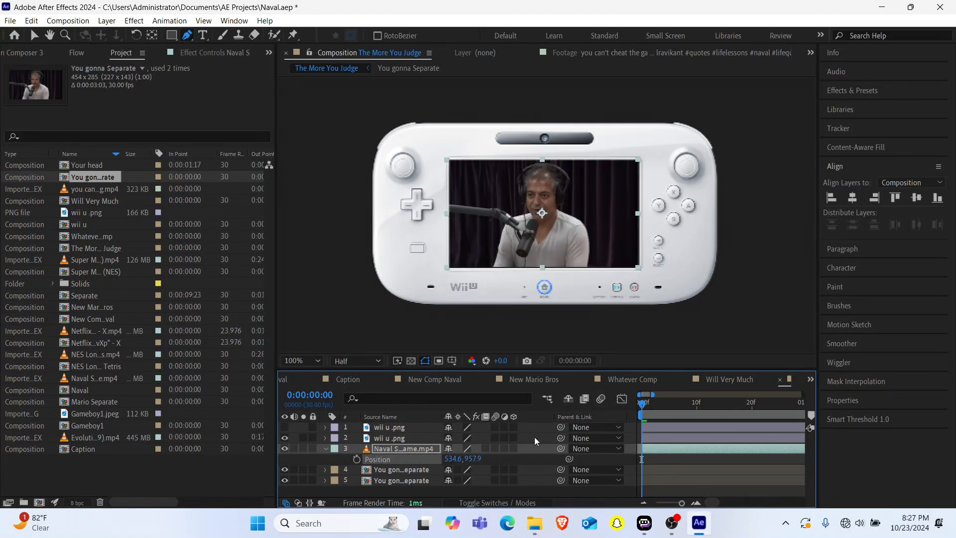
click(325, 449)
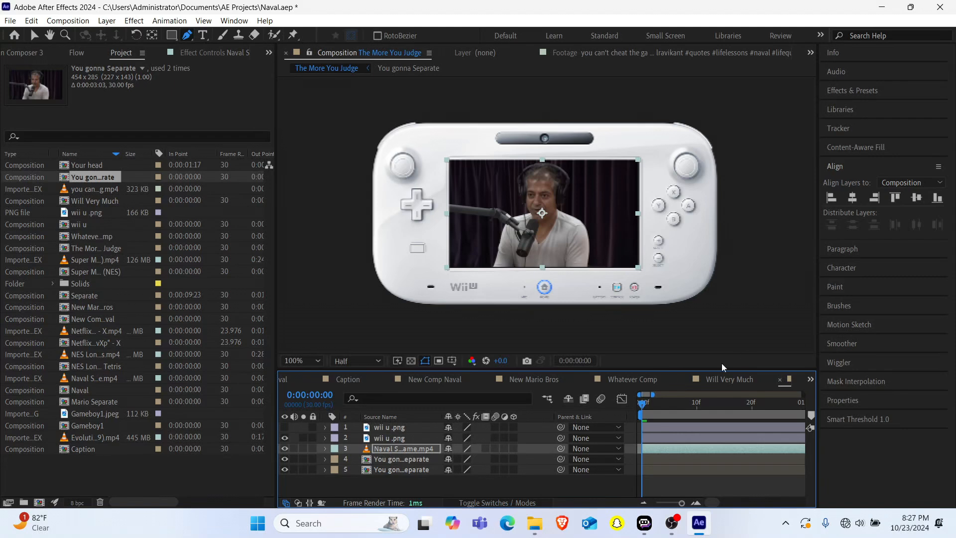
Step: Extend the Naval clip's end to where the You gonna Separate layers begin, and preview the transition from the start
key(space)
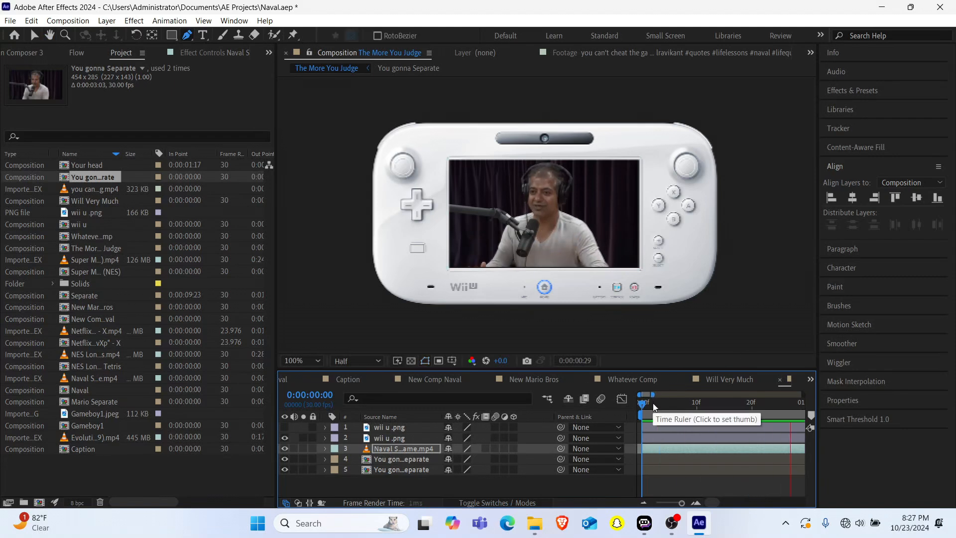
key(space)
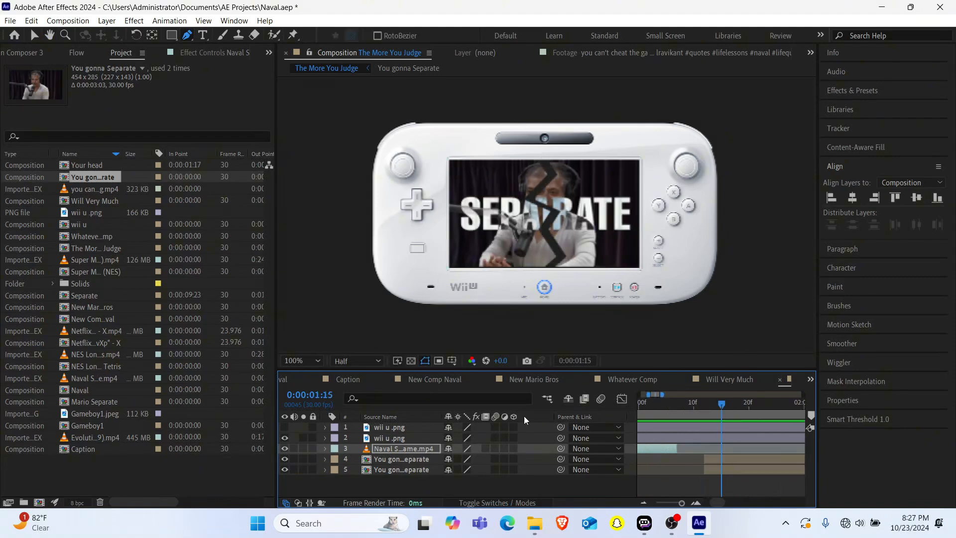
scroll(670, 417, left, 6)
scroll(670, 417, right, 5)
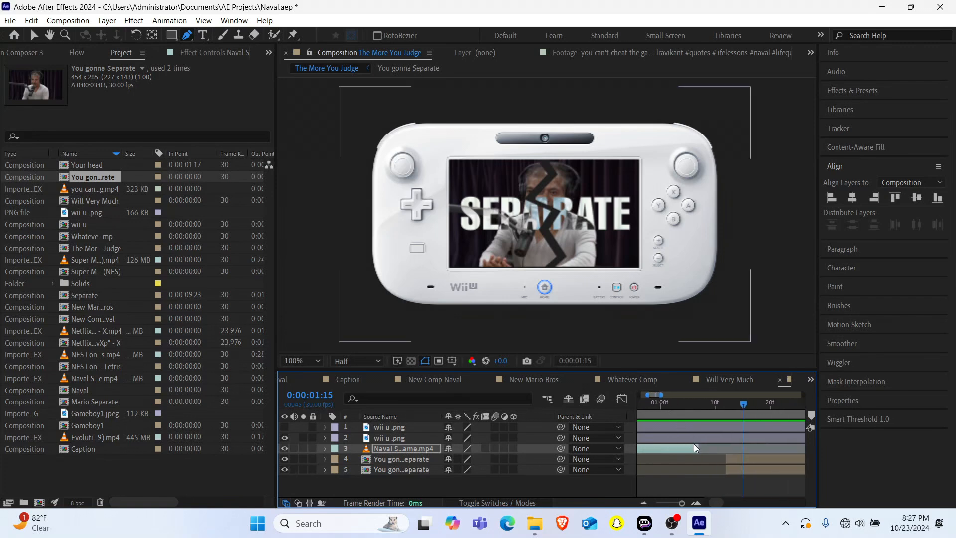
drag(697, 449, 723, 448)
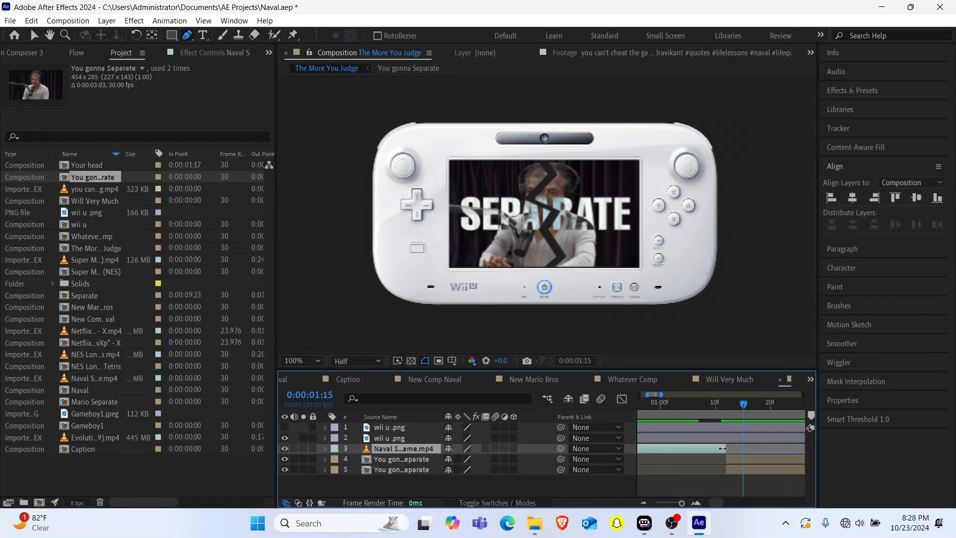
key(Home)
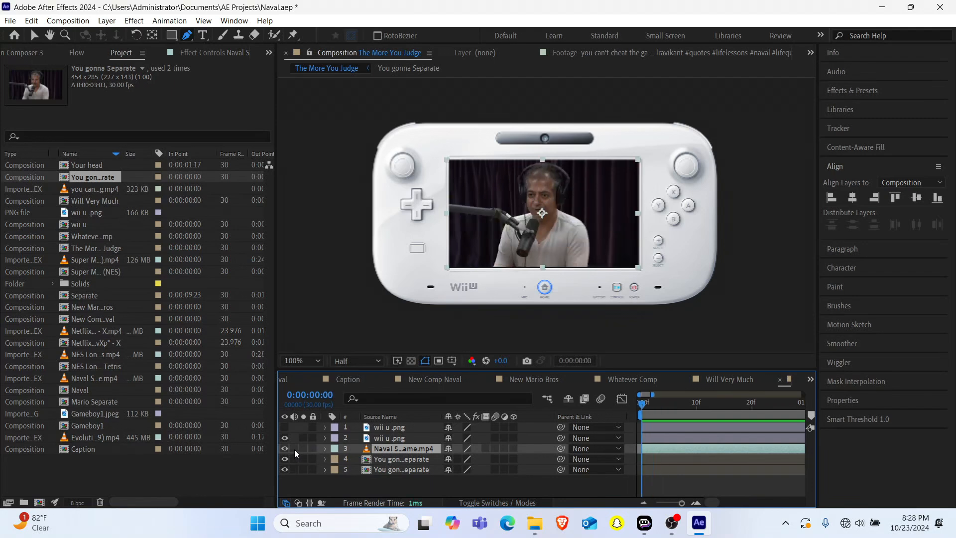
key(space)
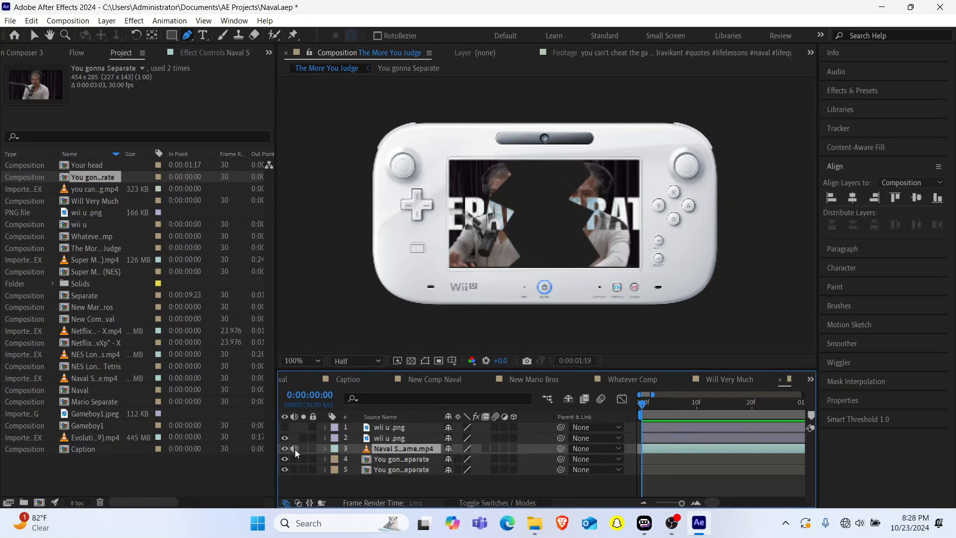
key(space)
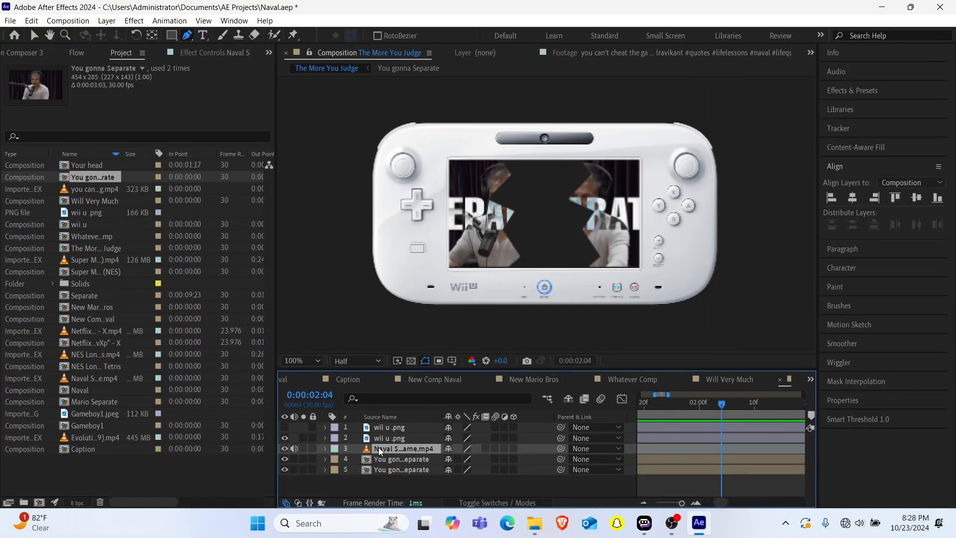
Step: Duplicate the Naval clip to the bottom of the layer stack, hide the duplicate's video and mute the upper clip's audio
key(ctrl+d)
drag(379, 447, 372, 494)
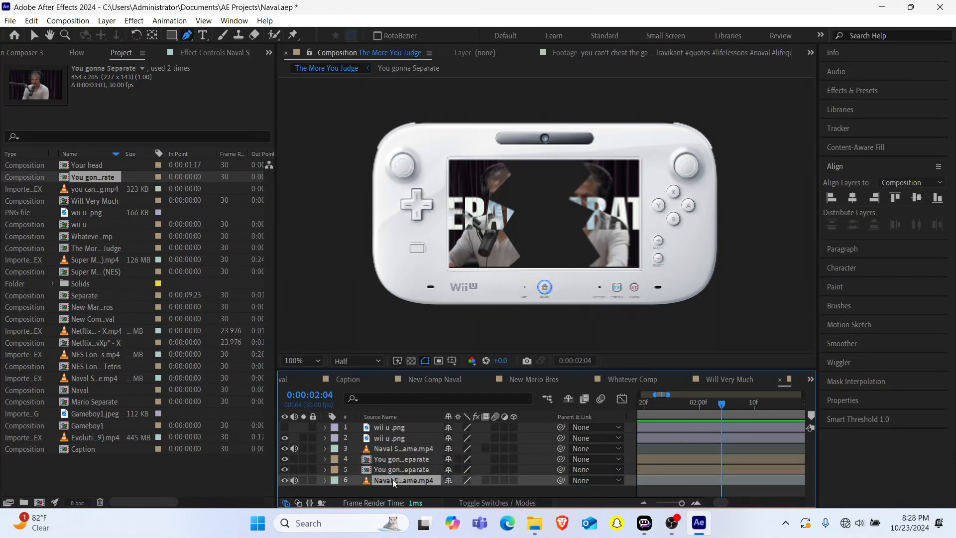
click(285, 480)
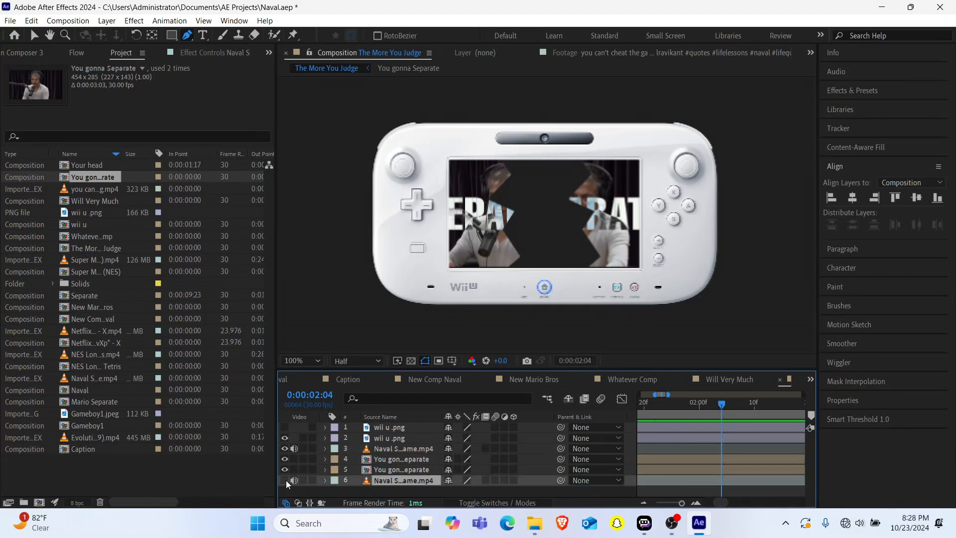
click(294, 448)
Step: Extend the end of the audio-only Naval duplicate beyond the split halves and preview the composition from the start
scroll(488, 469, left, 3)
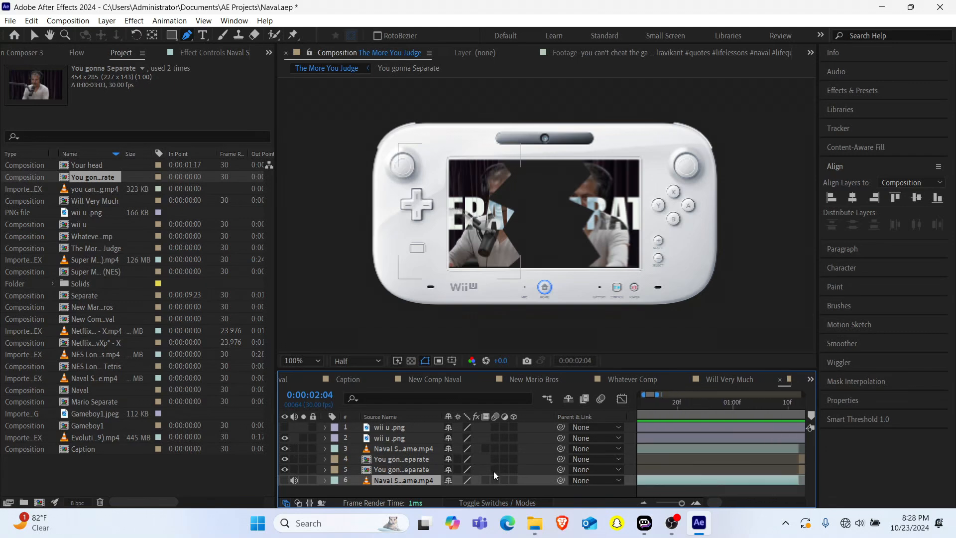
scroll(494, 476, left, 1)
scroll(712, 455, right, 2)
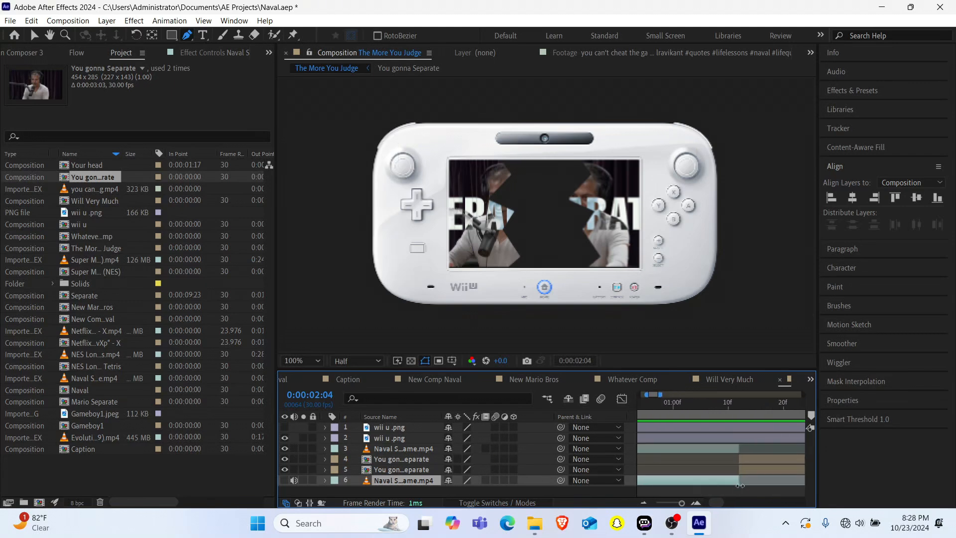
scroll(741, 482, right, 6)
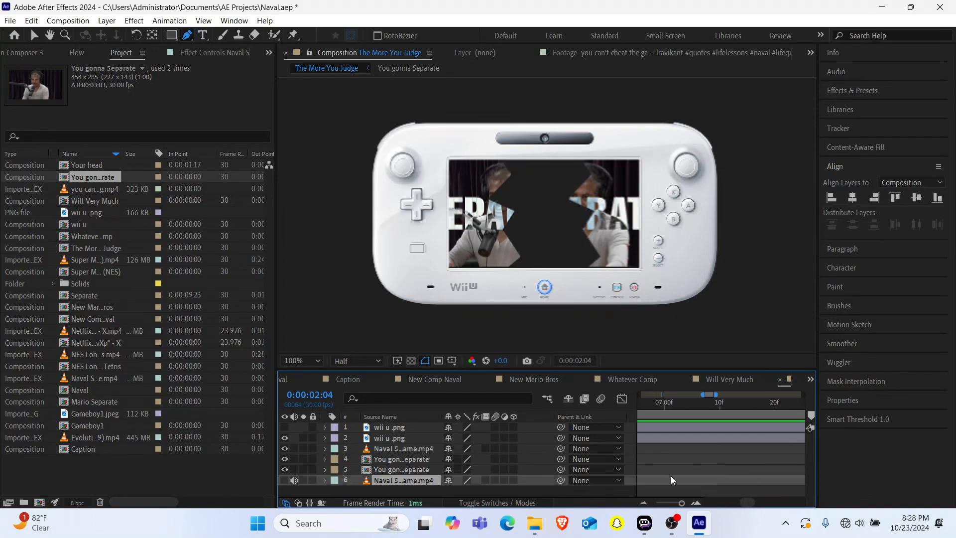
scroll(718, 458, left, 6)
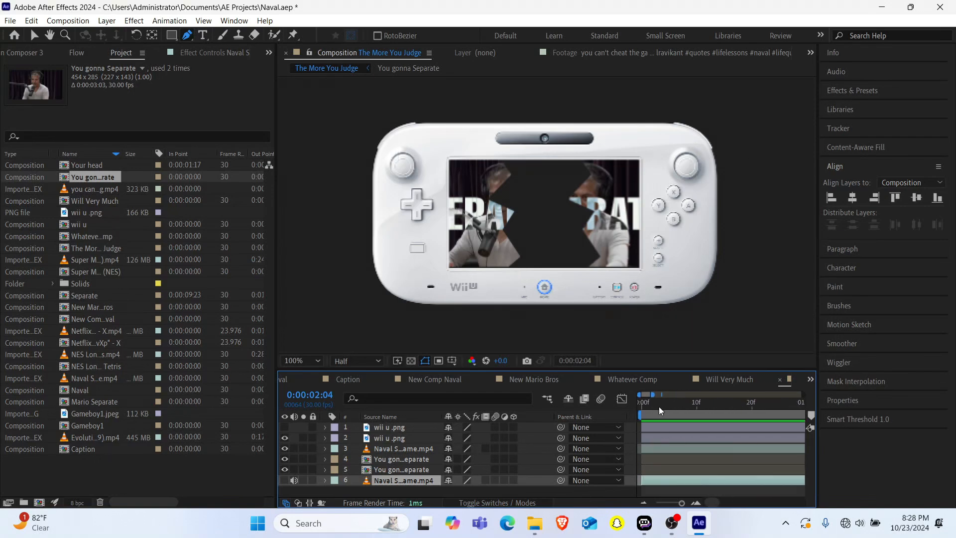
drag(659, 404, 576, 417)
key(space)
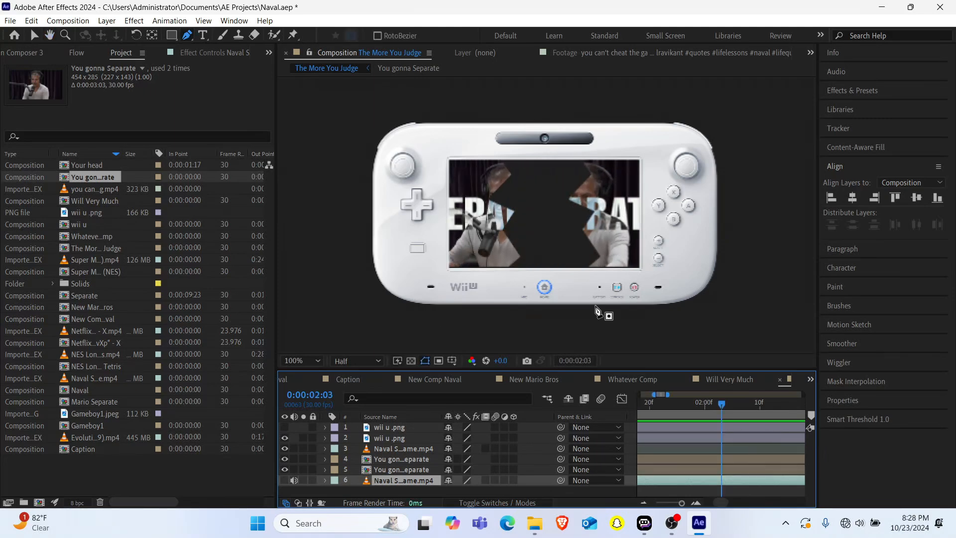
Step: Add the Evolution of Mario Kart video as the bottom layer, scale it to 40% and shift it earlier to show other race footage
click(86, 440)
drag(84, 441, 372, 484)
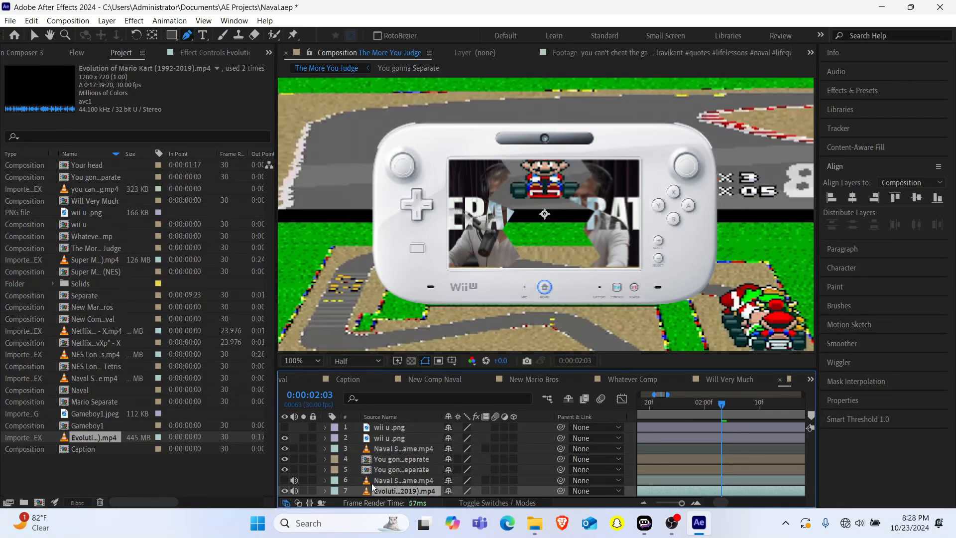
key(s)
scroll(395, 445, down, 1)
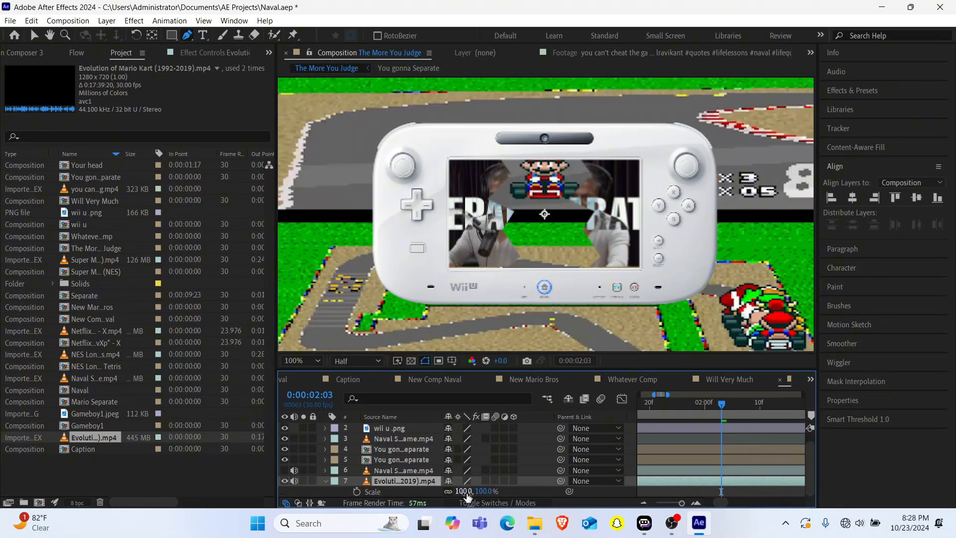
drag(463, 493, 429, 492)
key(minus)
key(minus)
drag(764, 482, 175, 418)
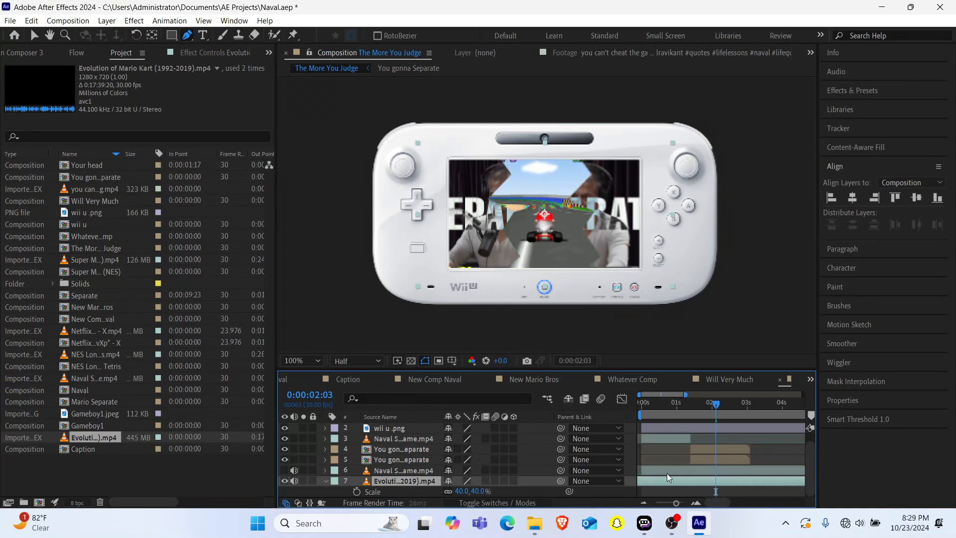
Step: Enlarge the upper Naval clip to 21% so it covers the Mario Kart footage, and preview the split from the start
click(660, 402)
key(space)
click(664, 437)
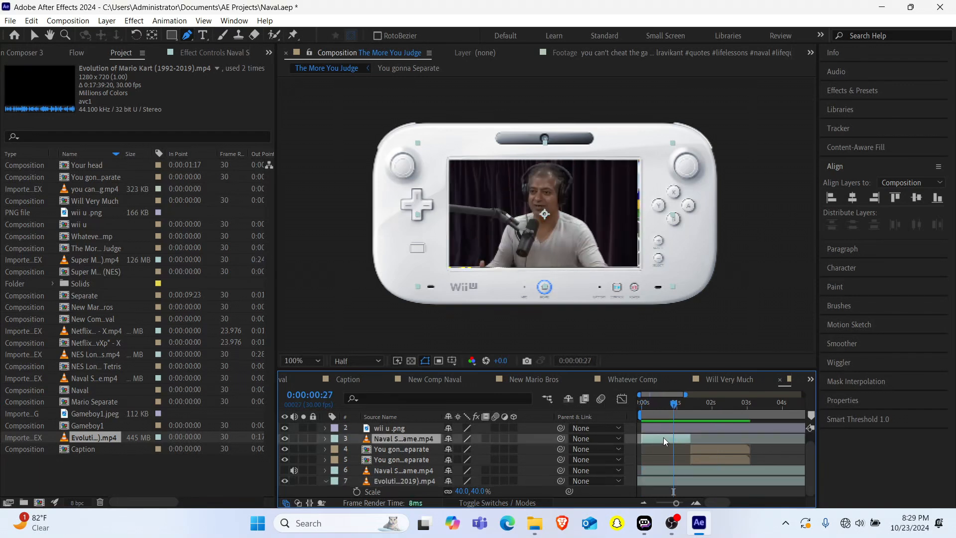
key(s)
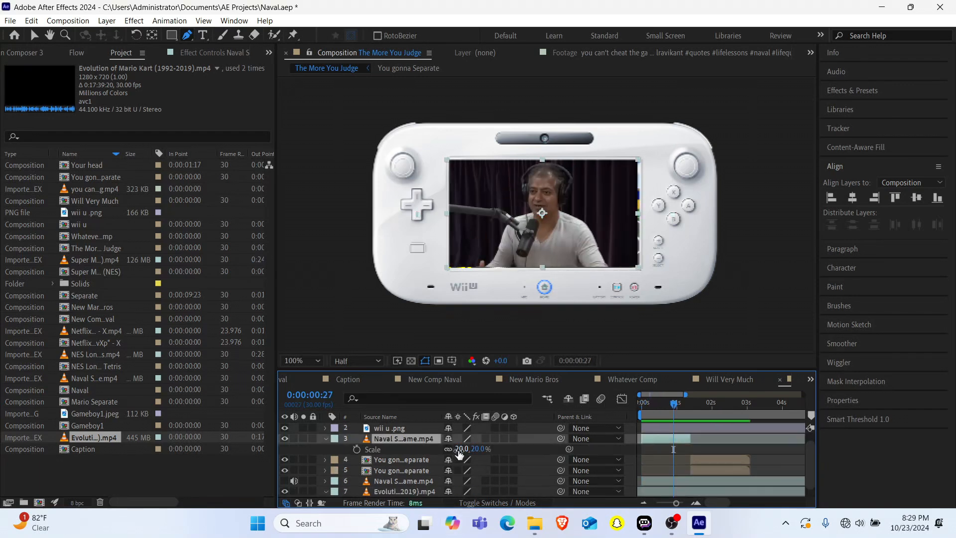
drag(459, 449, 461, 452)
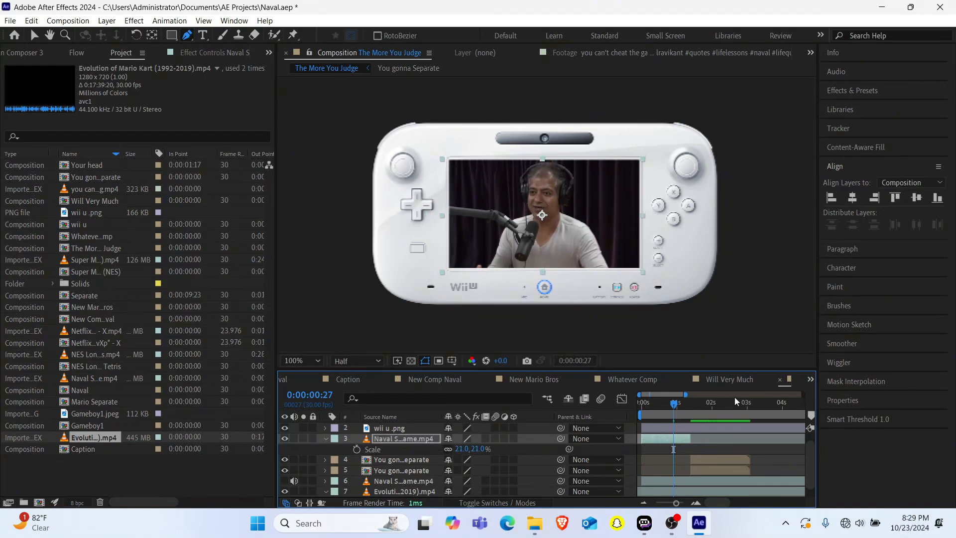
key(space)
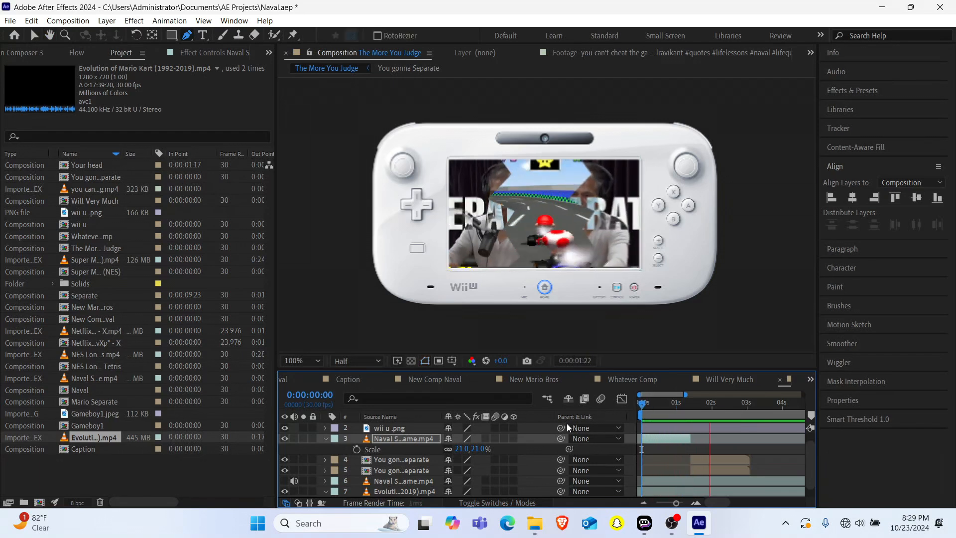
key(space)
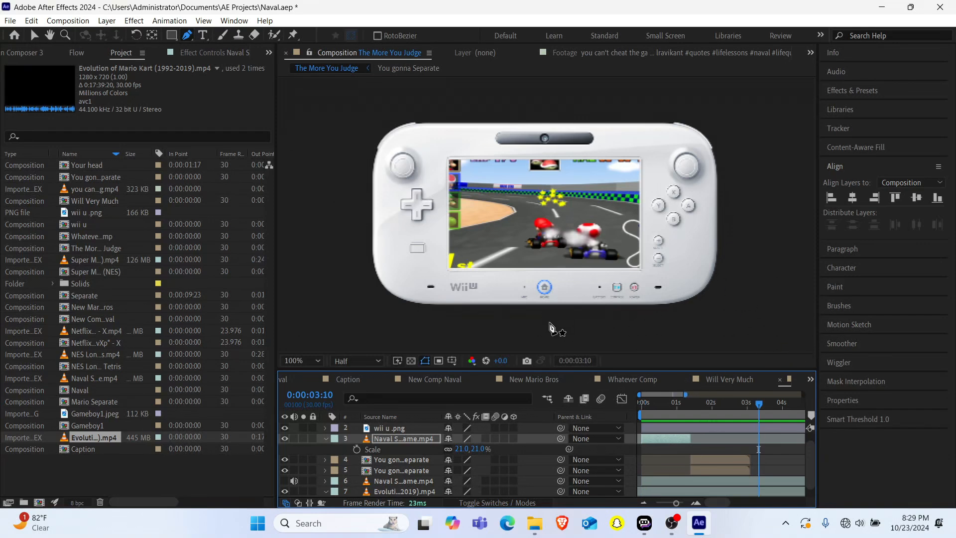
scroll(327, 438, down, 1)
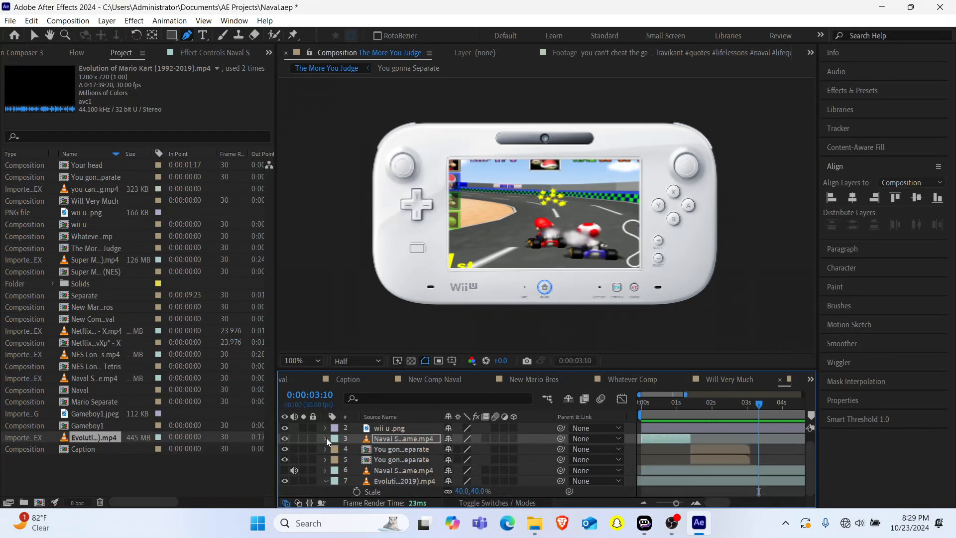
Step: Preview the Wii U segment in the main Naval composition from 0:00:08:05, and open the Will Very Much composition
click(299, 373)
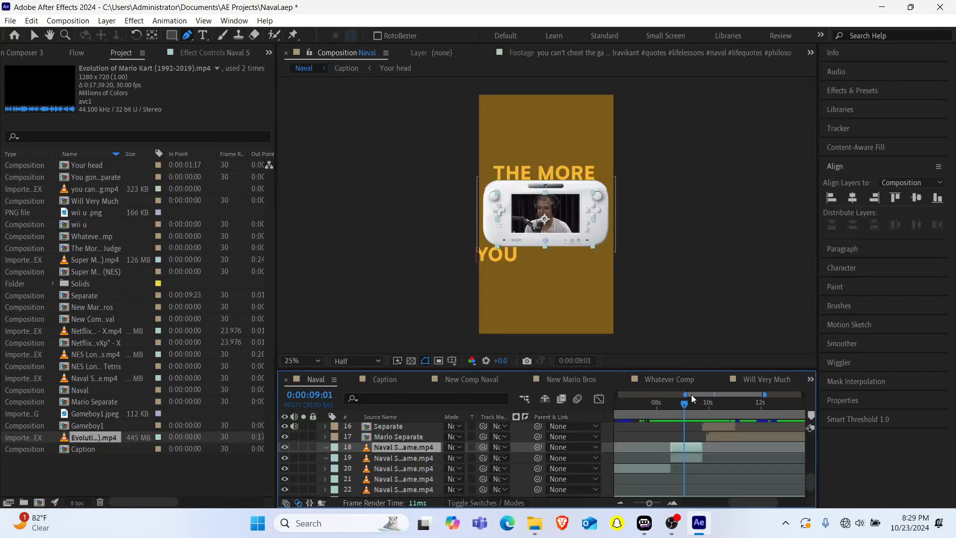
click(662, 407)
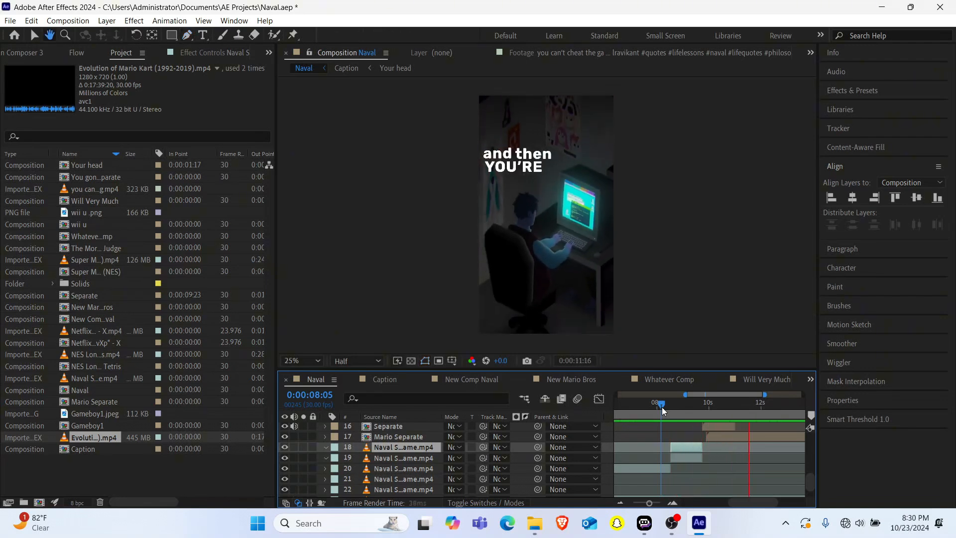
key(space)
click(710, 404)
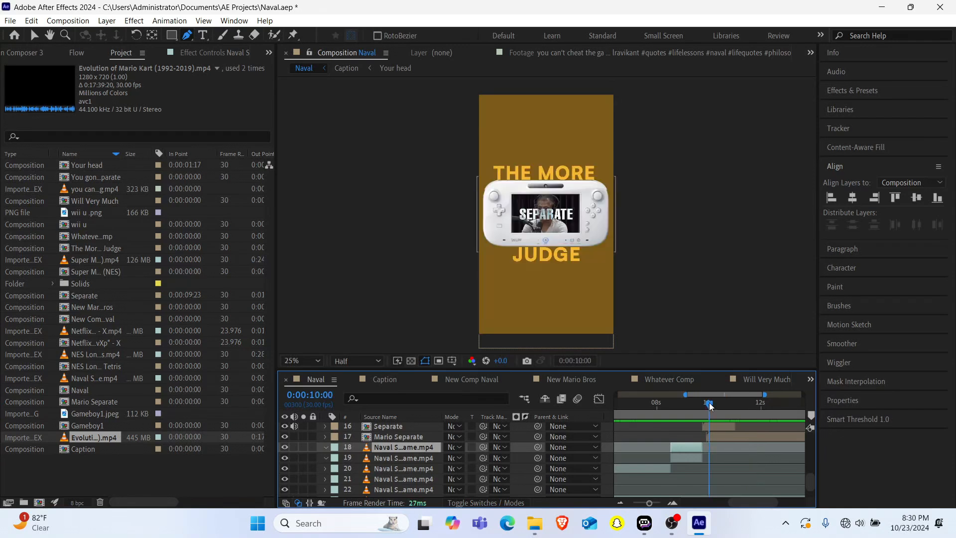
click(773, 379)
scroll(764, 396, right, 1)
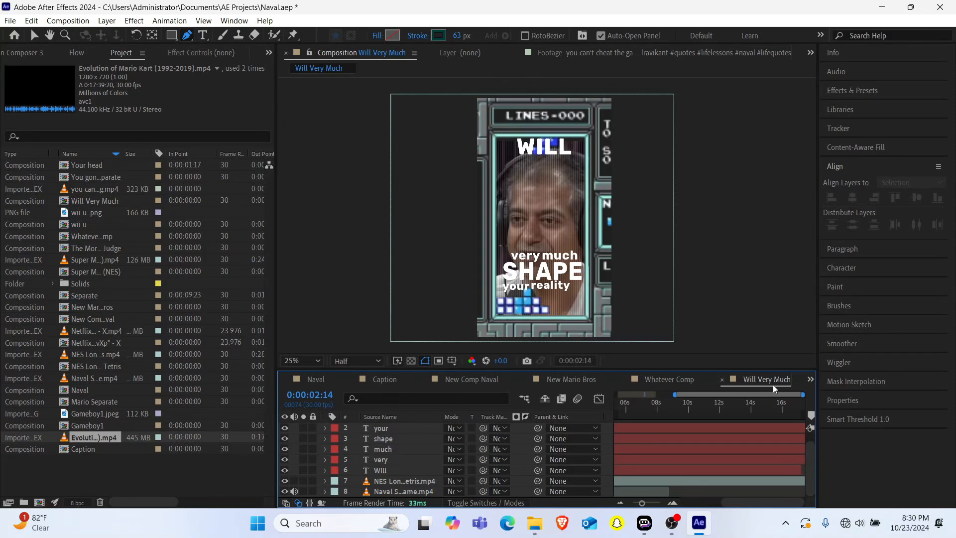
Step: Open The More You Judge composition at 0:00:02:28 and collapse the Evolution of Mario Kart layer's properties
click(812, 379)
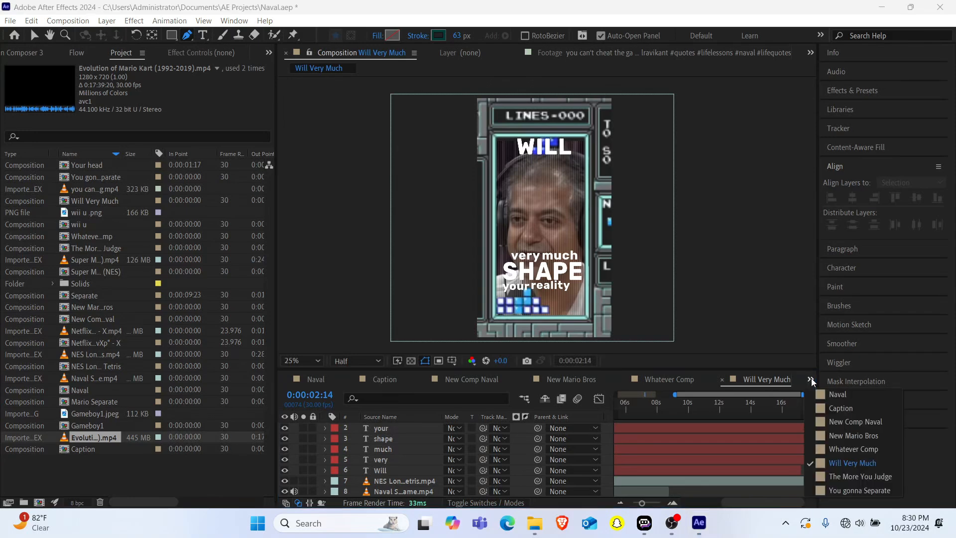
click(857, 476)
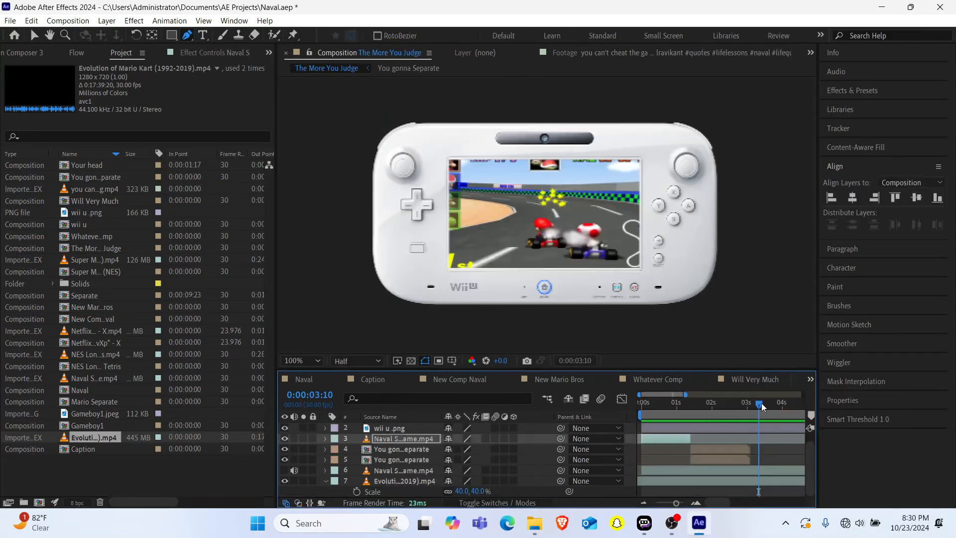
drag(761, 403, 746, 405)
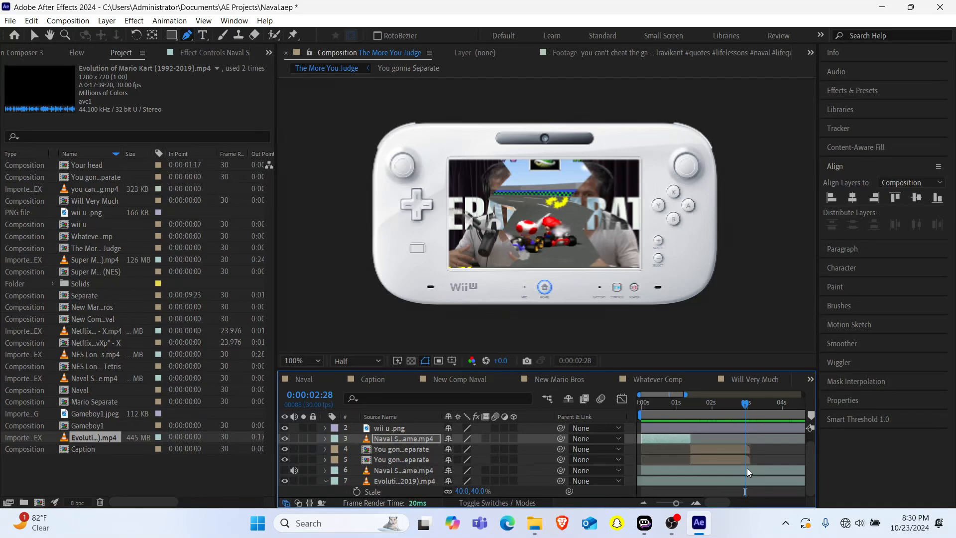
scroll(621, 274, down, 4)
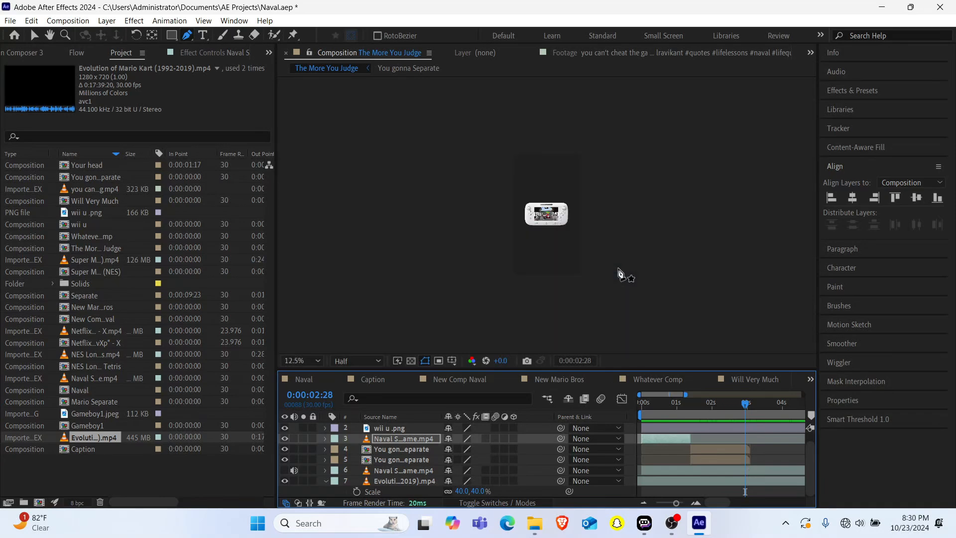
scroll(620, 274, up, 4)
scroll(621, 274, down, 1)
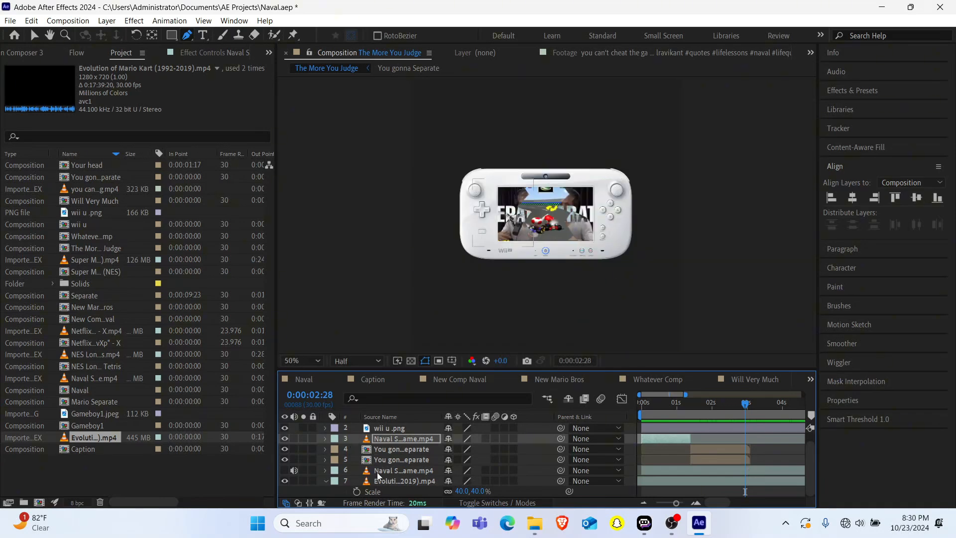
click(325, 482)
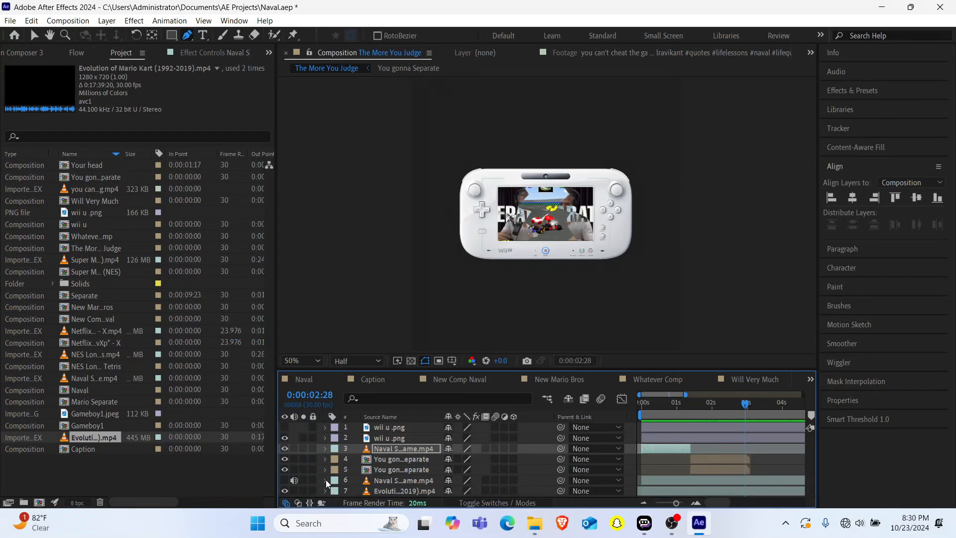
Step: Add a 1080 × 1920 px solid named BG in dark yellow #605709 behind all the other layers
key(ctrl+y)
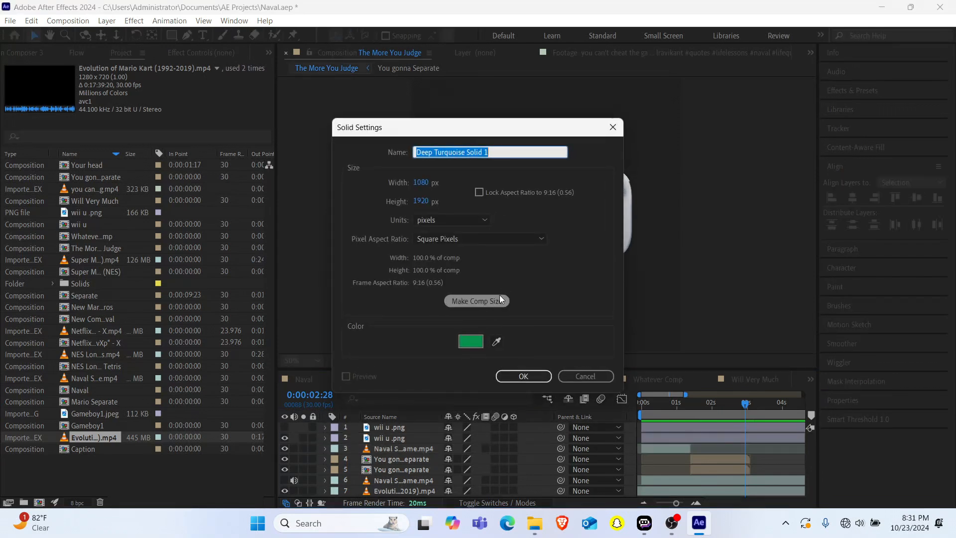
text(BG)
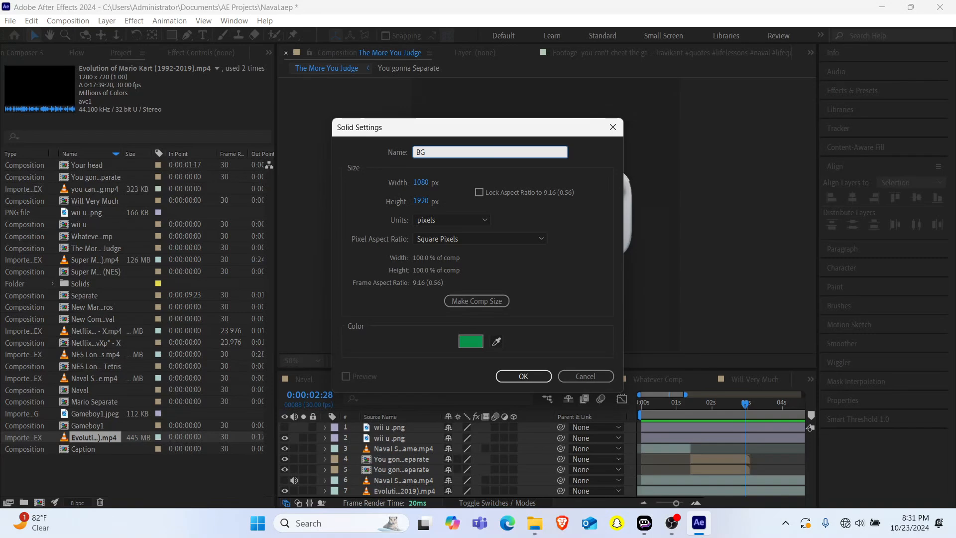
click(470, 343)
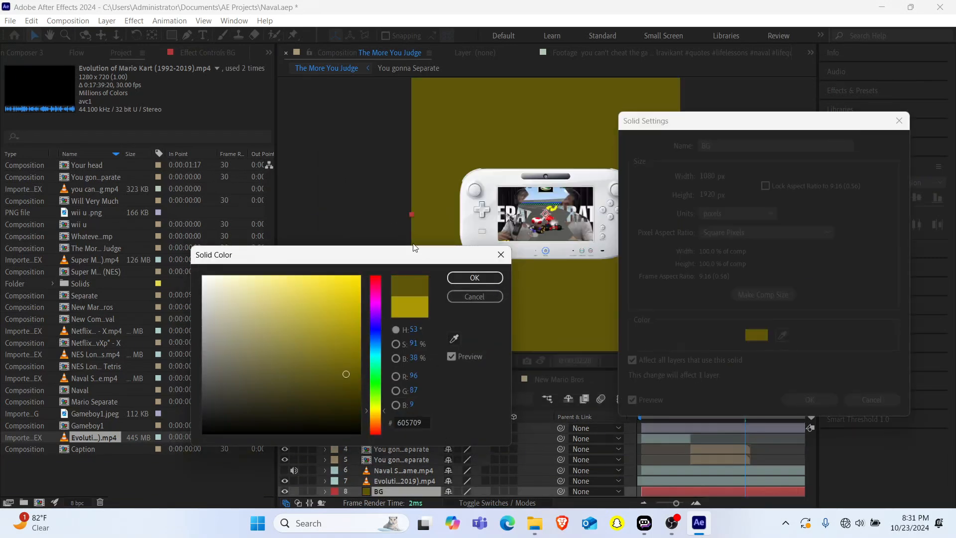
click(474, 281)
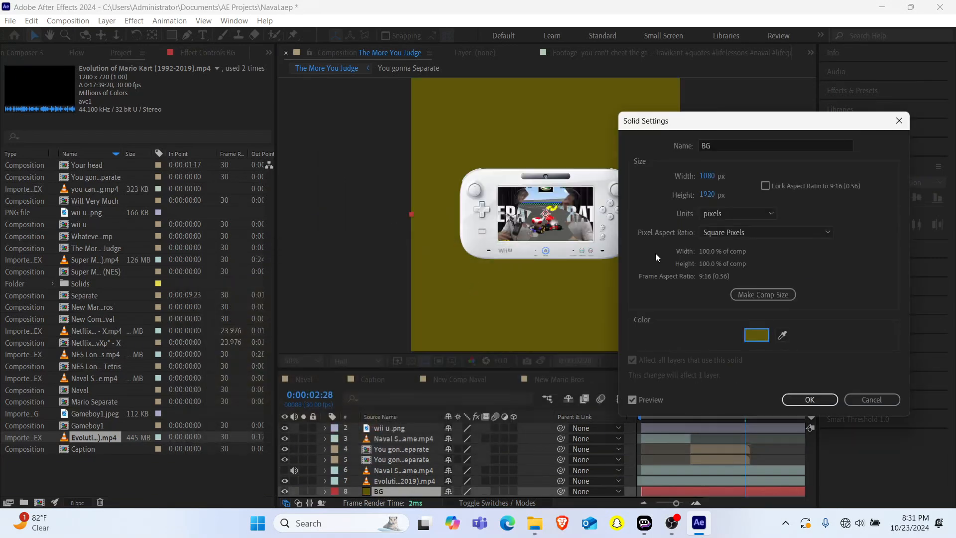
click(811, 400)
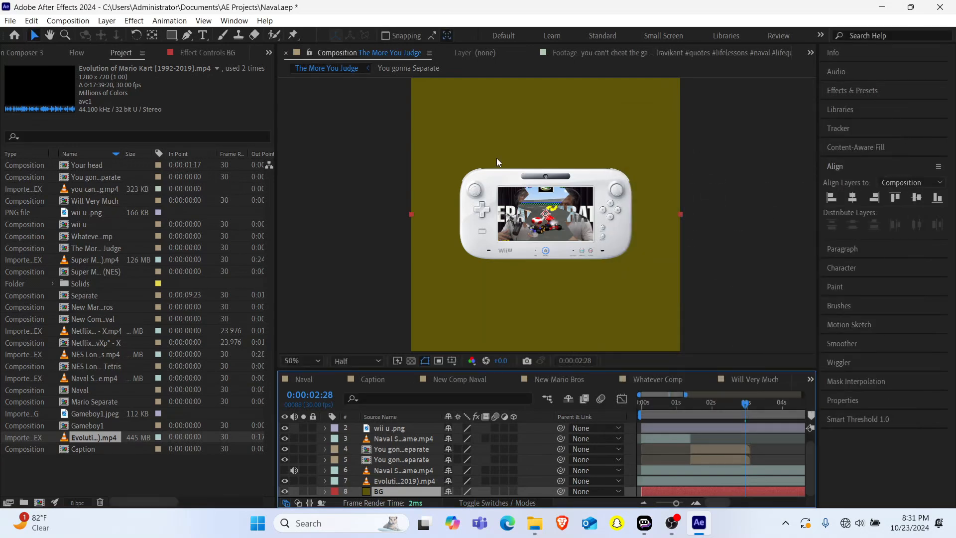
Step: Start a text layer above the Wii U console at 0:00:02:22 and clear its mistyped text
scroll(391, 451, up, 1)
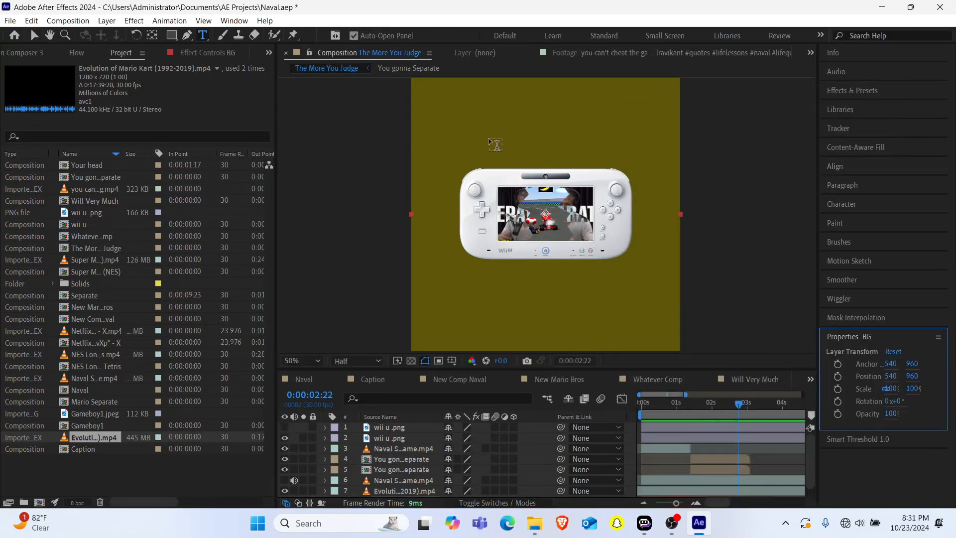
click(490, 140)
text(THRE)
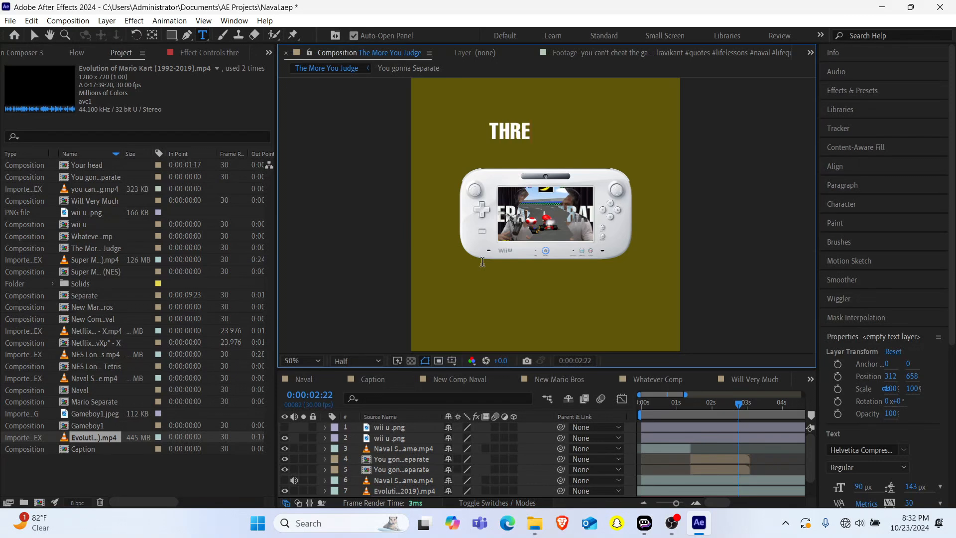
key(BackSpace)
key(BackSpace)
key(BackSpace)
key(BackSpace)
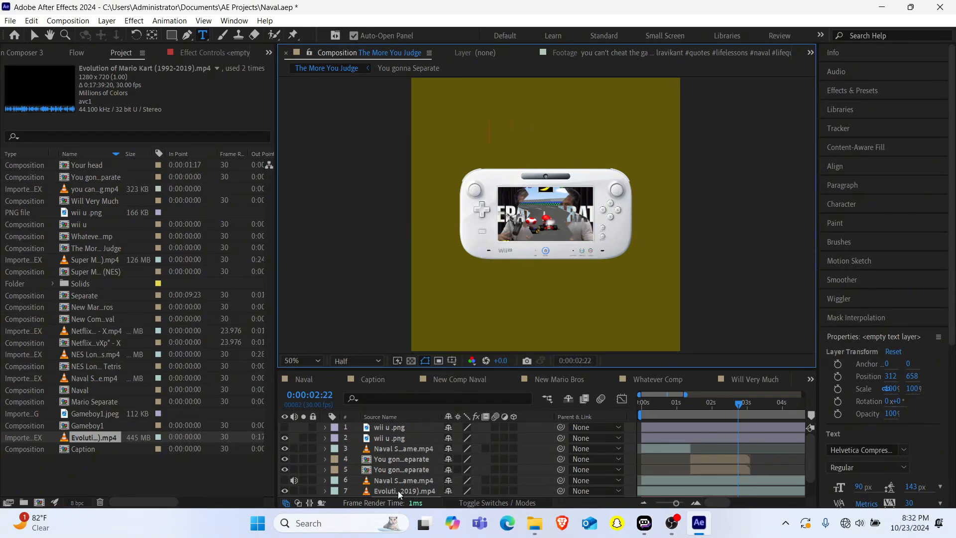
scroll(399, 491, down, 2)
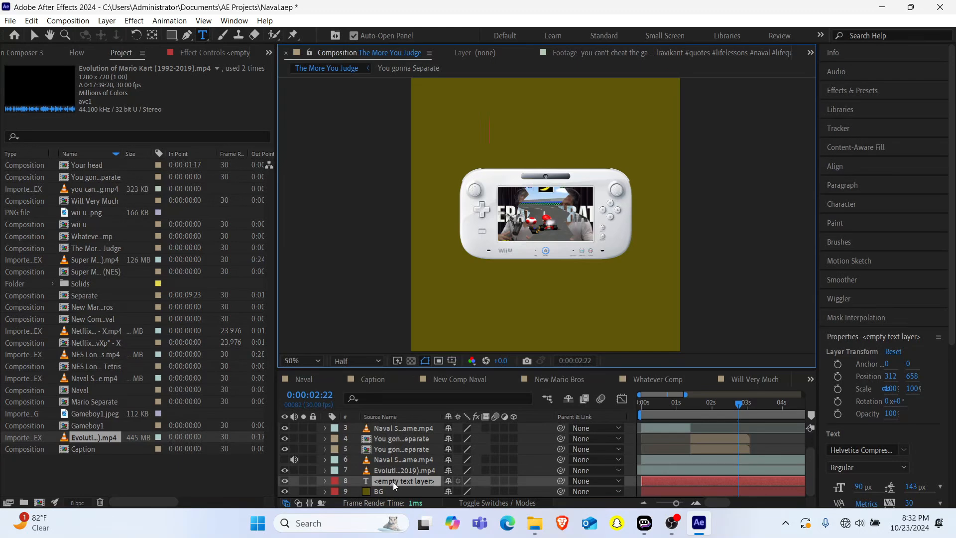
Step: Set the empty text layer's font to Rubik Bold
click(876, 448)
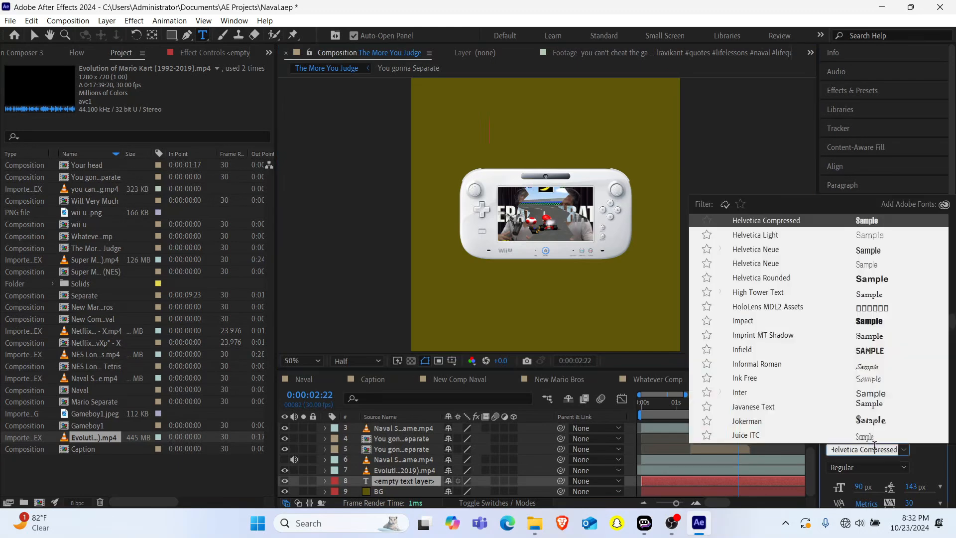
double_click(875, 447)
key(BackSpace)
key(BackSpace)
key(BackSpace)
key(BackSpace)
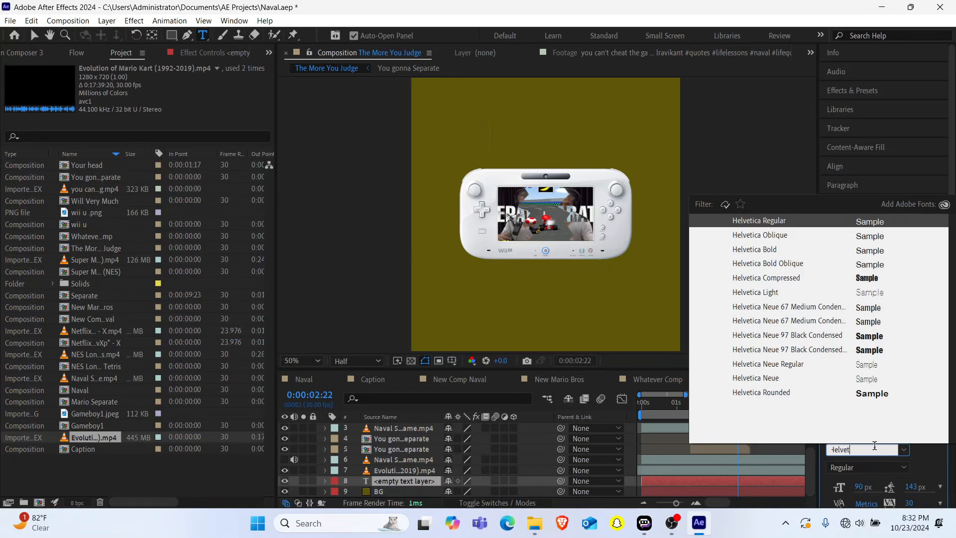
key(BackSpace)
key(BackSpace)
key(BackSpace)
key(BackSpace)
key(BackSpace)
key(BackSpace)
text(rub)
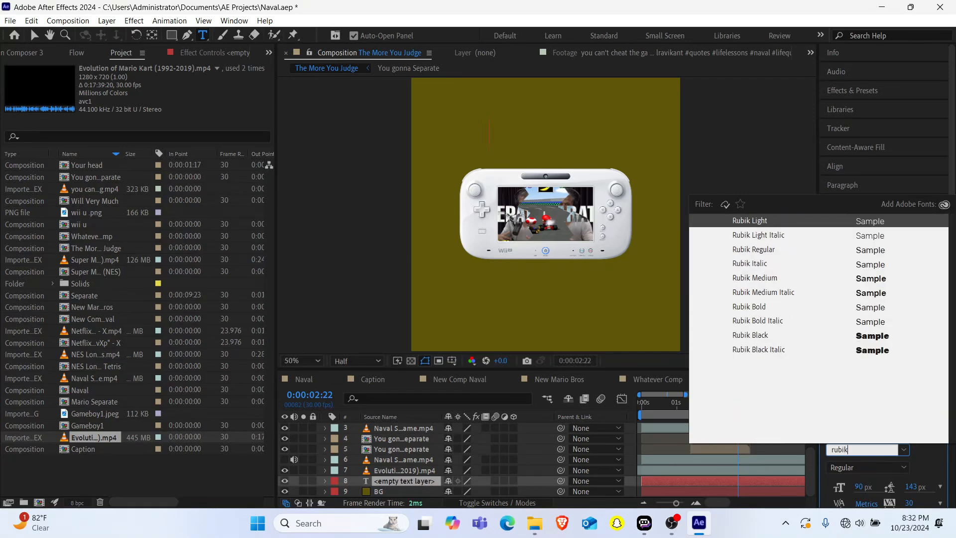
click(865, 310)
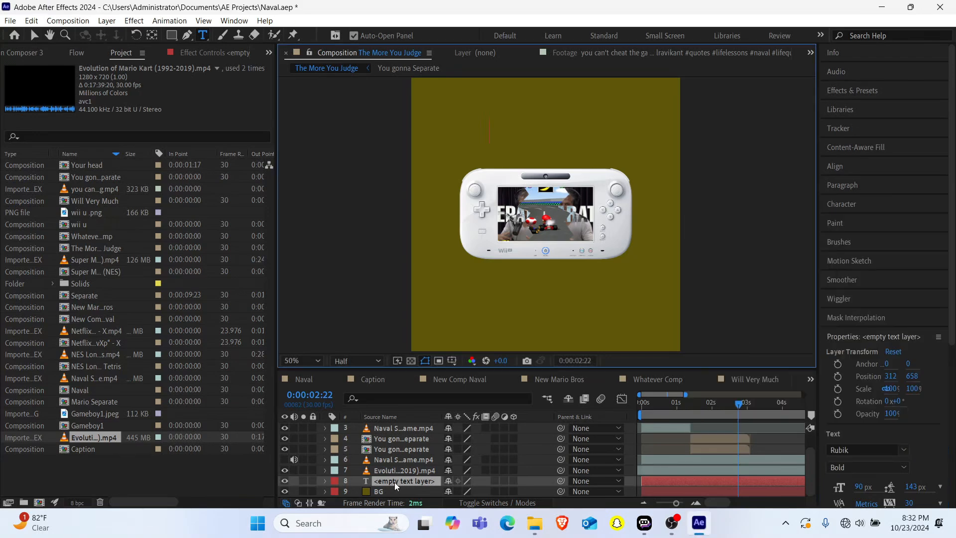
Step: Enter "the" as the caption text and set its font size to 120 px
text(the)
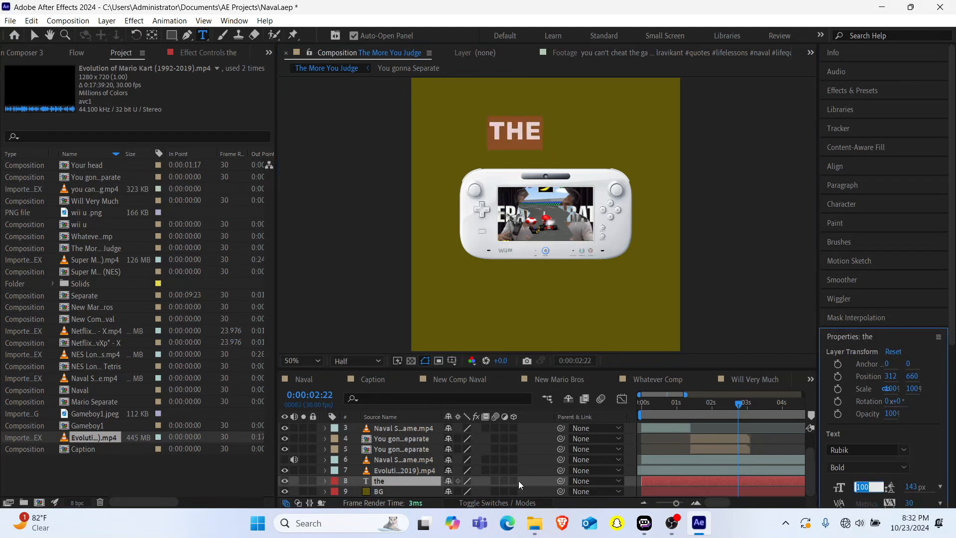
text(12)
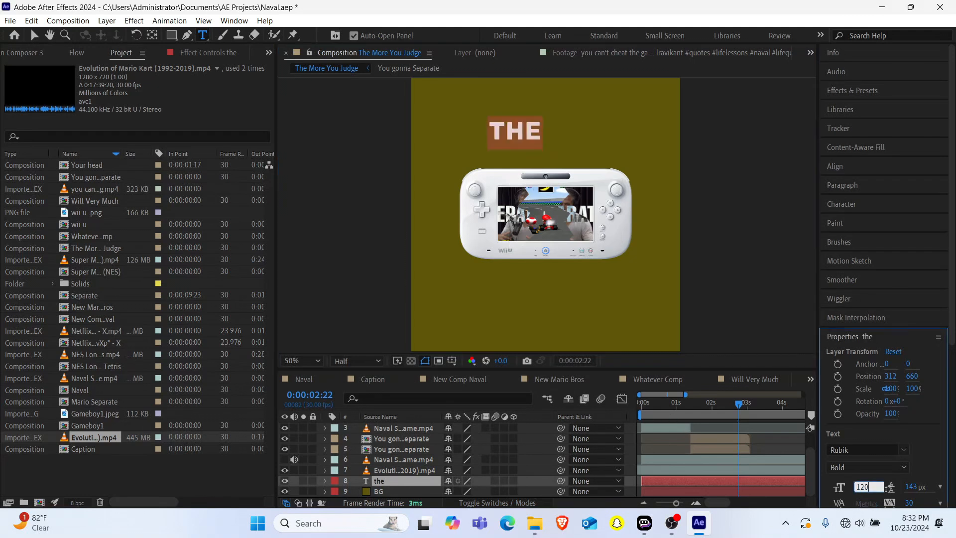
key(Return)
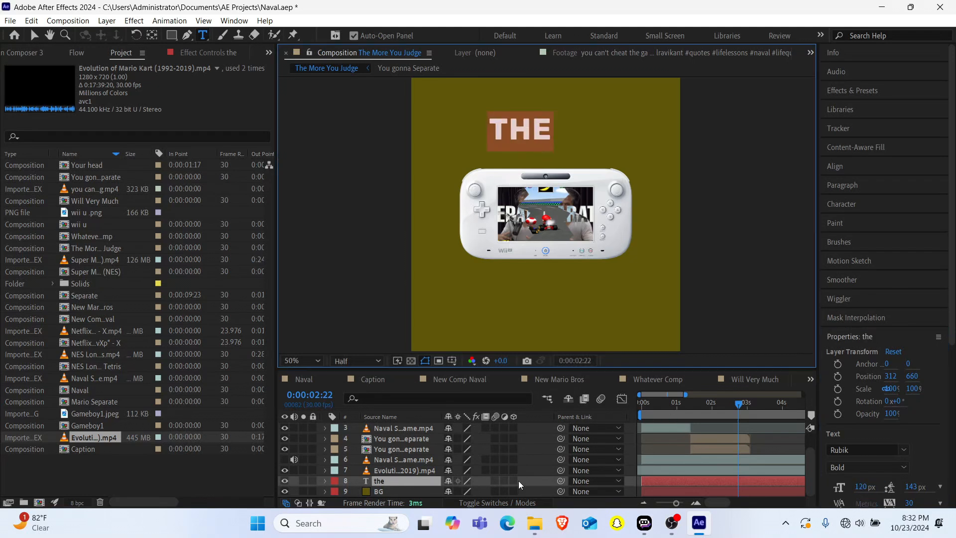
Step: Move the THE caption down and left so it sits just above the left part of the Wii U console's upper edge
click(396, 481)
key(shift+Down)
key(shift+Down)
key(shift+Down)
key(shift+Down)
key(shift+Down)
key(shift+Down)
key(shift+Down)
key(shift+Down)
key(shift+Down)
key(shift+Down)
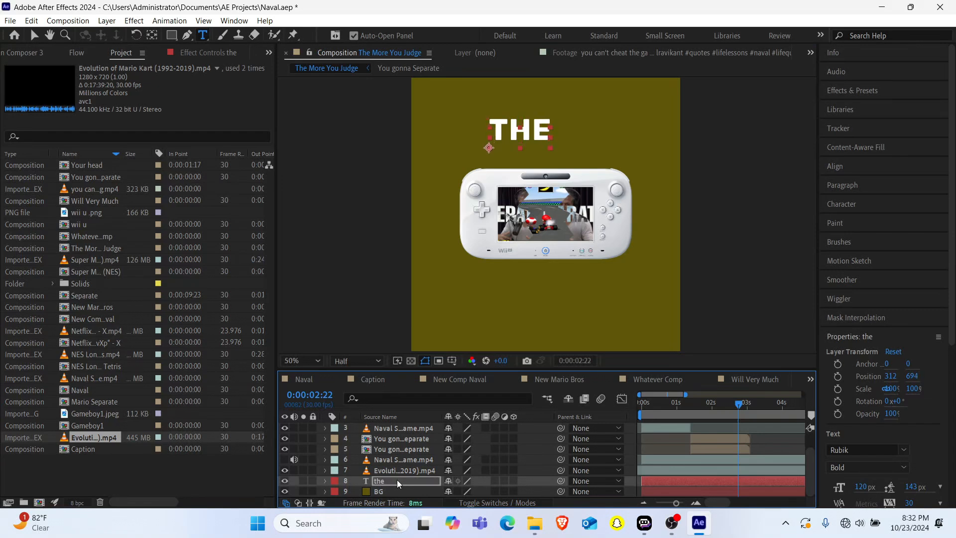
key(Left)
key(Left)
key(Left)
key(Left)
key(Left)
key(Left)
key(Left)
key(Left)
key(Left)
key(Left)
key(Left)
key(Left)
key(Left)
key(Left)
key(Left)
key(Left)
key(Left)
key(Left)
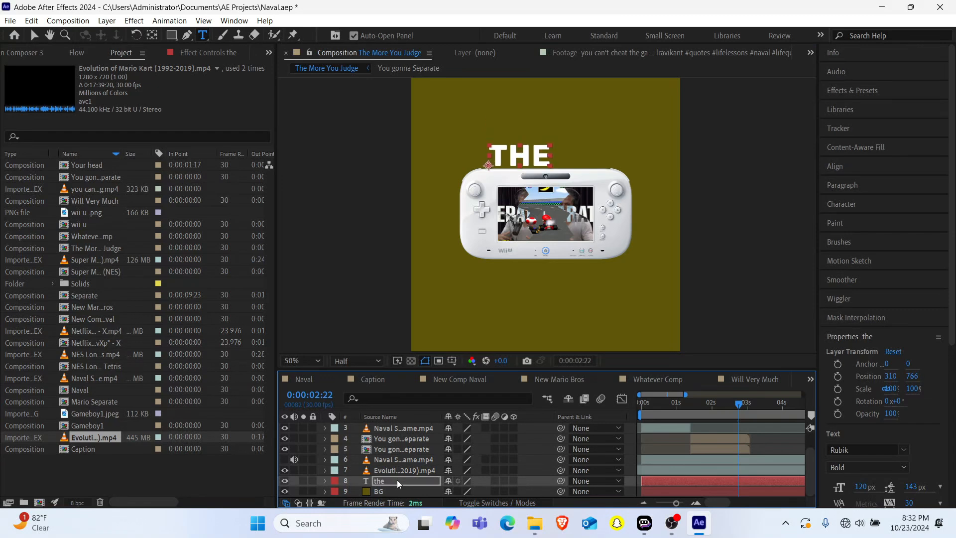
key(Left)
key(Left)
key(Left)
key(Left)
key(Left)
key(Left)
key(Left)
key(Left)
key(Left)
key(Left)
key(Left)
key(Left)
key(Left)
key(Left)
key(Left)
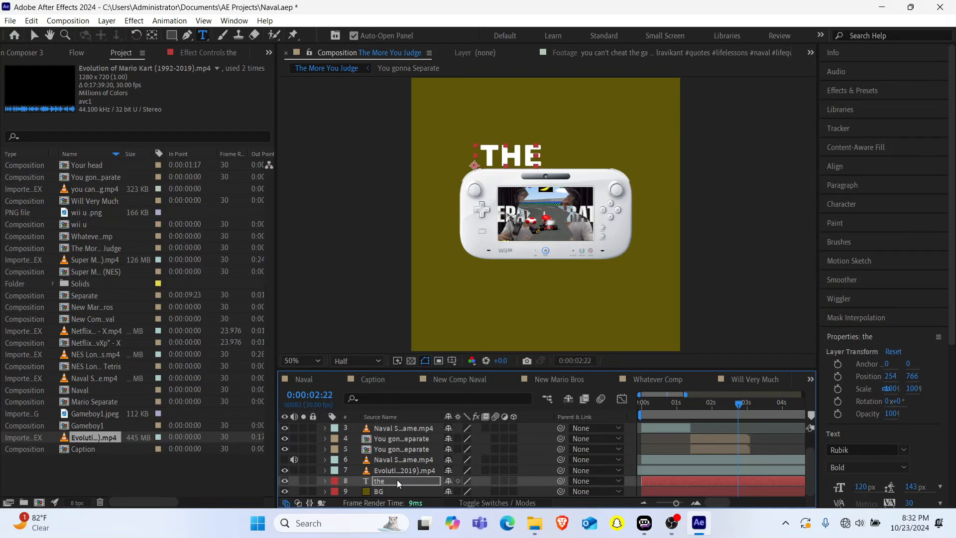
key(Up)
key(Up)
key(Up)
key(Up)
Step: Stretch the THE caption vertically to about 121% and lower it onto the console's edge at Position 246, 774
key(v)
click(503, 153)
drag(504, 143, 504, 137)
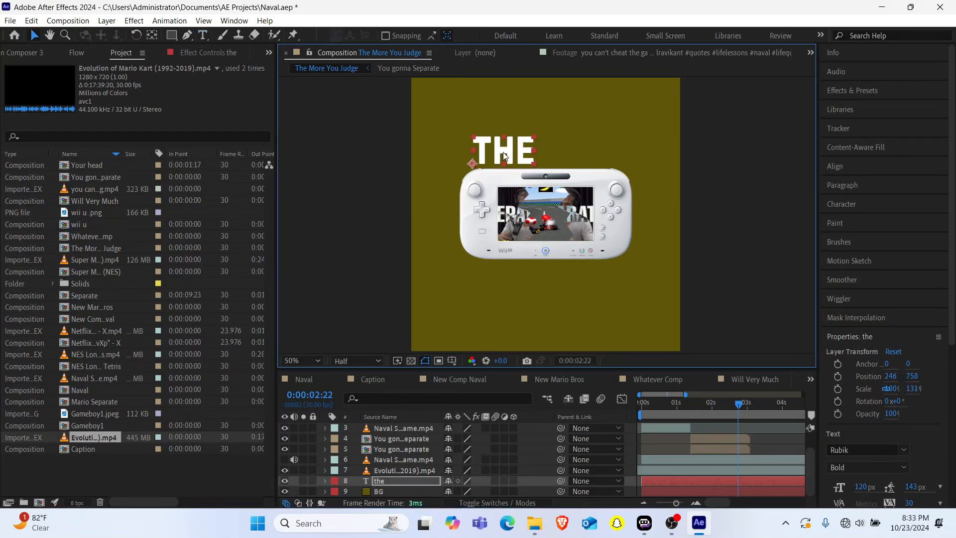
drag(505, 136, 505, 139)
key(Down)
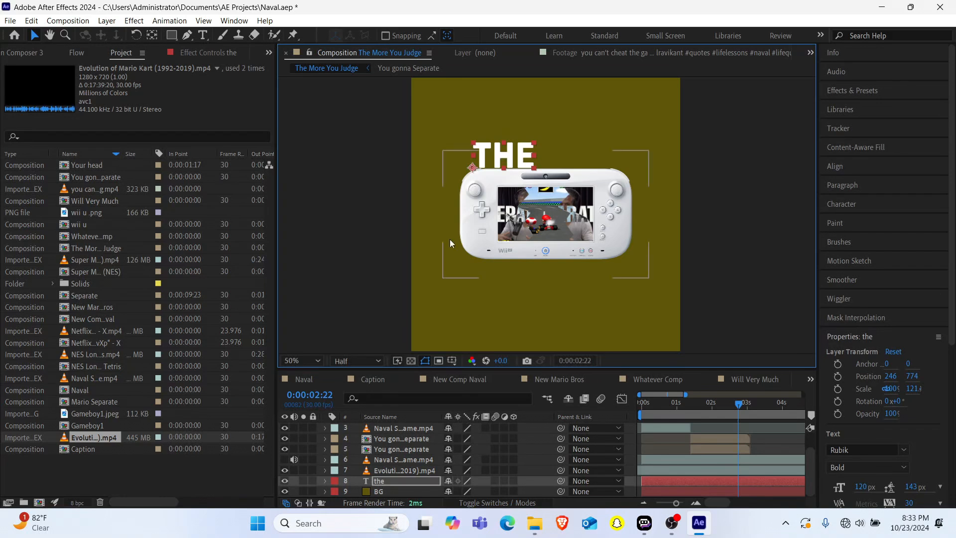
Step: Duplicate the THE caption, trim the copy to start at 0:00:02:22 and change its text to "more"
click(390, 479)
key(ctrl+d)
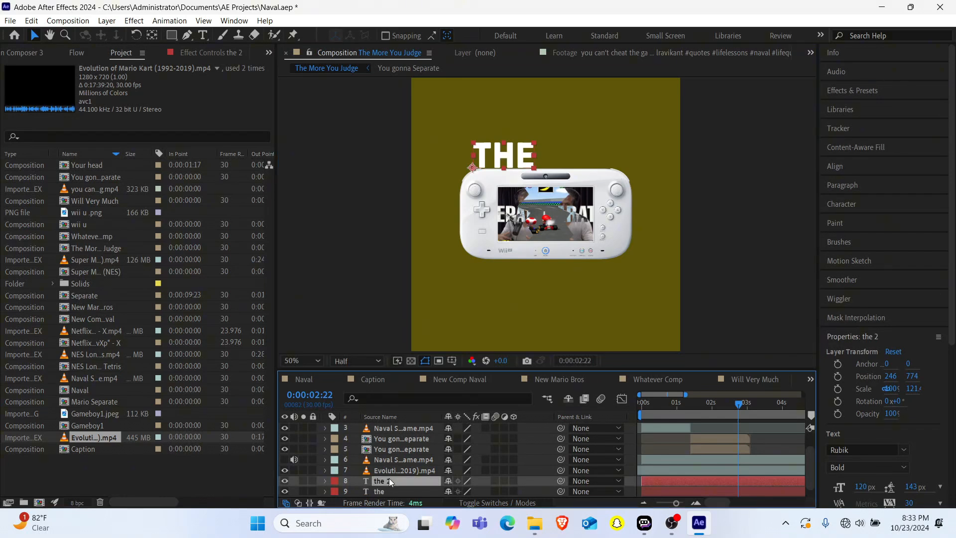
key(alt+[)
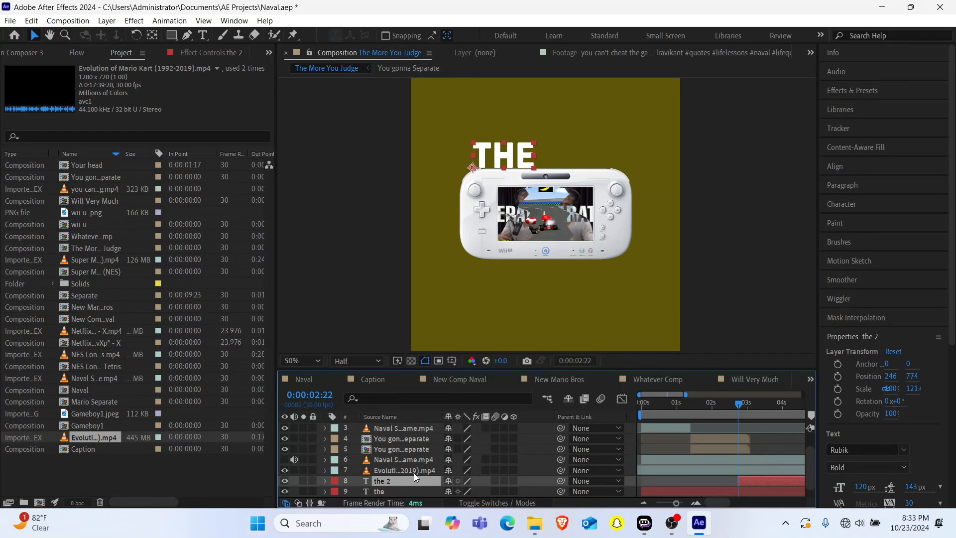
double_click(387, 482)
text(more)
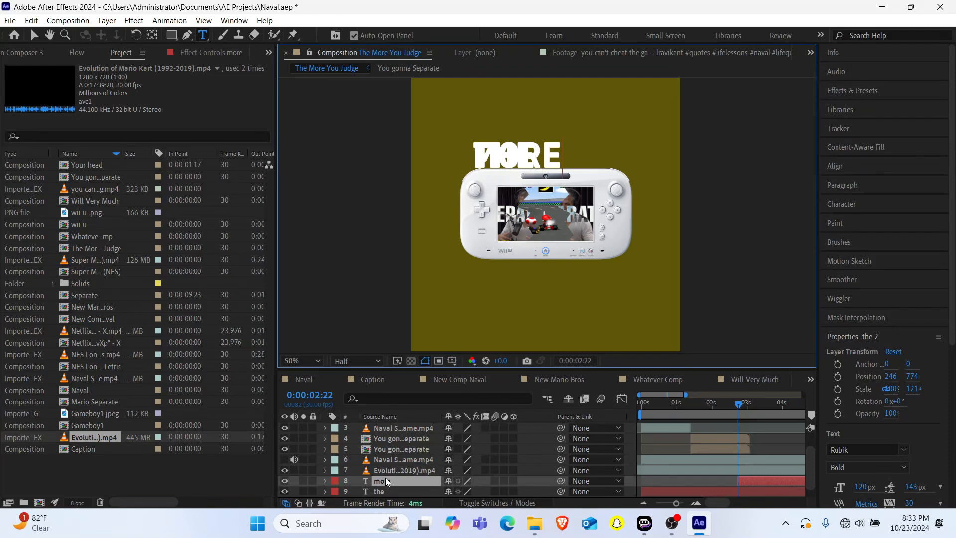
Step: Move the MORE caption right to Position 508, 774 so it stands directly beside THE
click(388, 481)
key(shift+Right)
key(shift+Right)
key(shift+Right)
key(shift+Right)
key(shift+Right)
key(shift+Right)
key(shift+Right)
key(shift+Right)
key(shift+Right)
key(shift+Right)
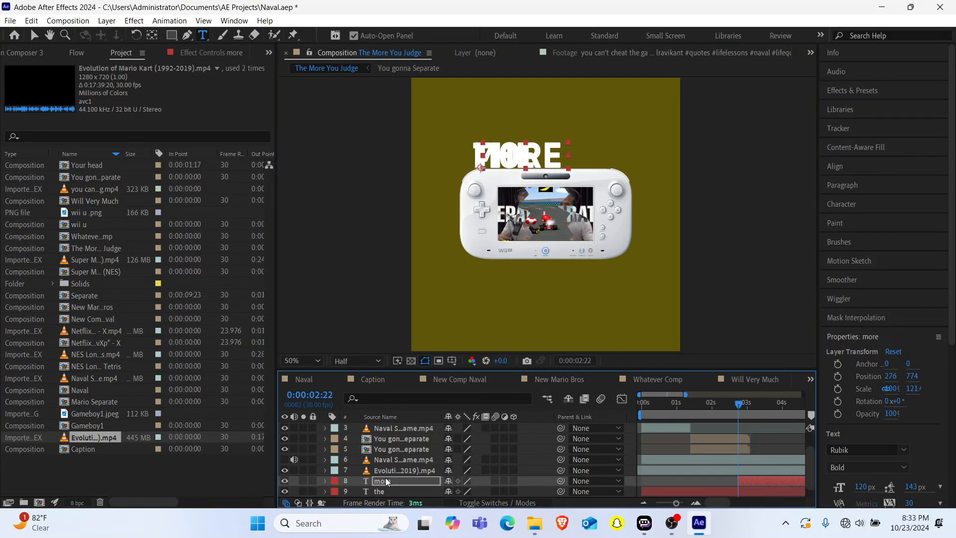
key(shift+Right)
key(shift+Right)
key(shift+Right)
key(shift+Right)
key(shift+Right)
key(shift+Right)
key(shift+Right)
key(shift+Right)
key(shift+Right)
key(shift+Right)
key(shift+Right)
key(shift+Right)
key(shift+Right)
key(shift+Right)
key(shift+Right)
key(Right)
key(Right)
key(Right)
key(Right)
key(Right)
key(Right)
key(Right)
key(Right)
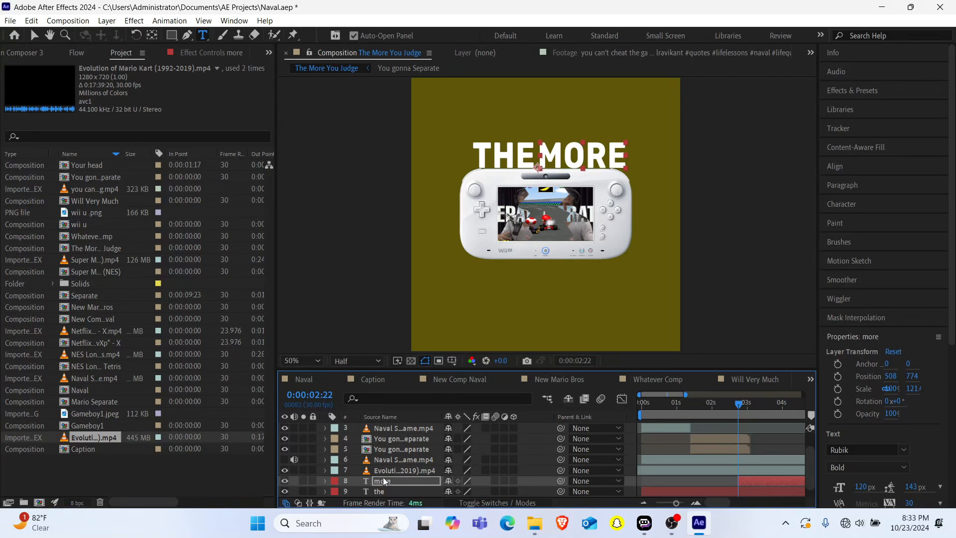
Step: Set the font size of both the THE and MORE captions to 110 px
click(375, 490)
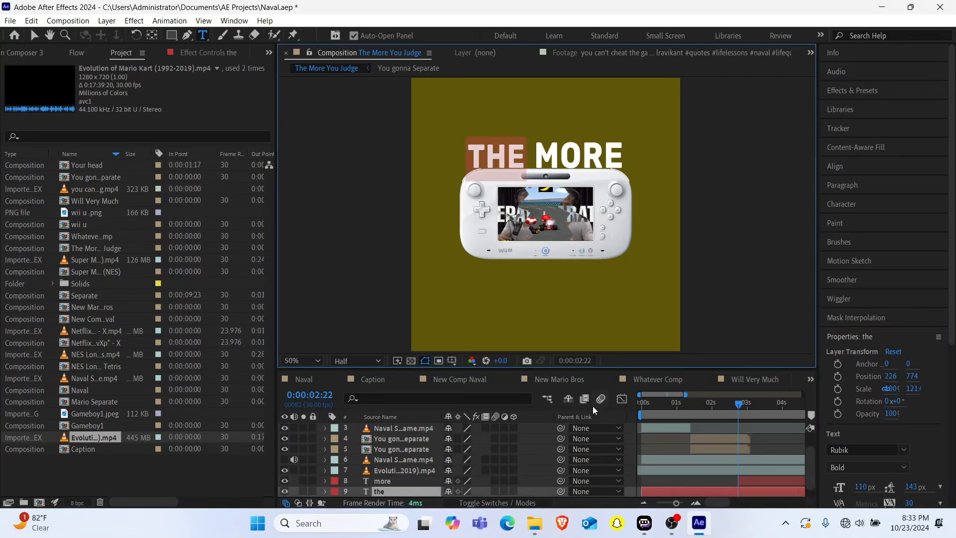
click(392, 481)
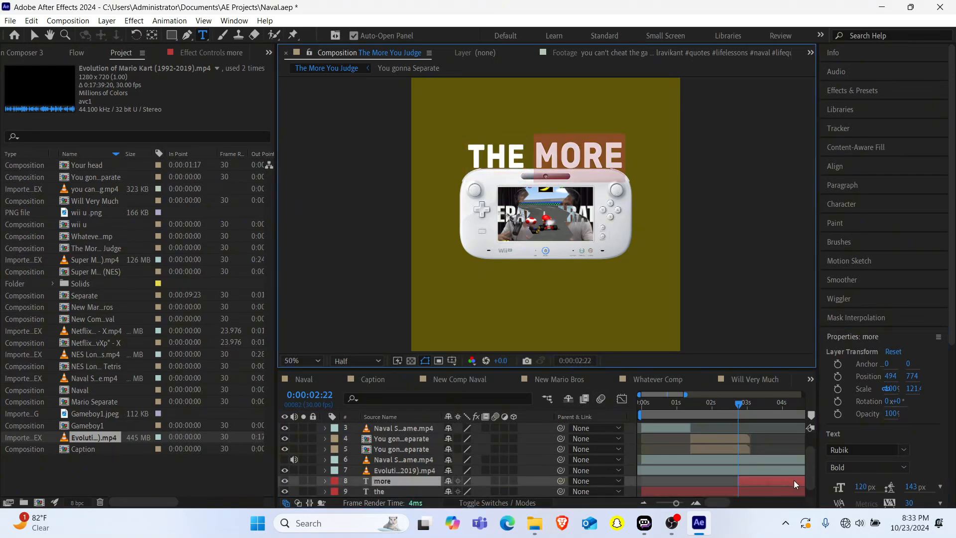
click(865, 487)
text(1)
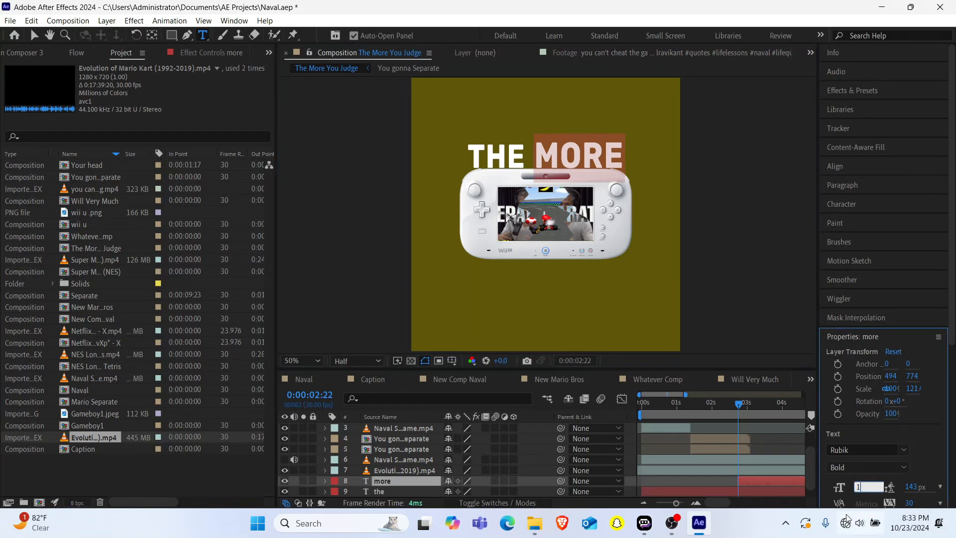
text(010)
key(Return)
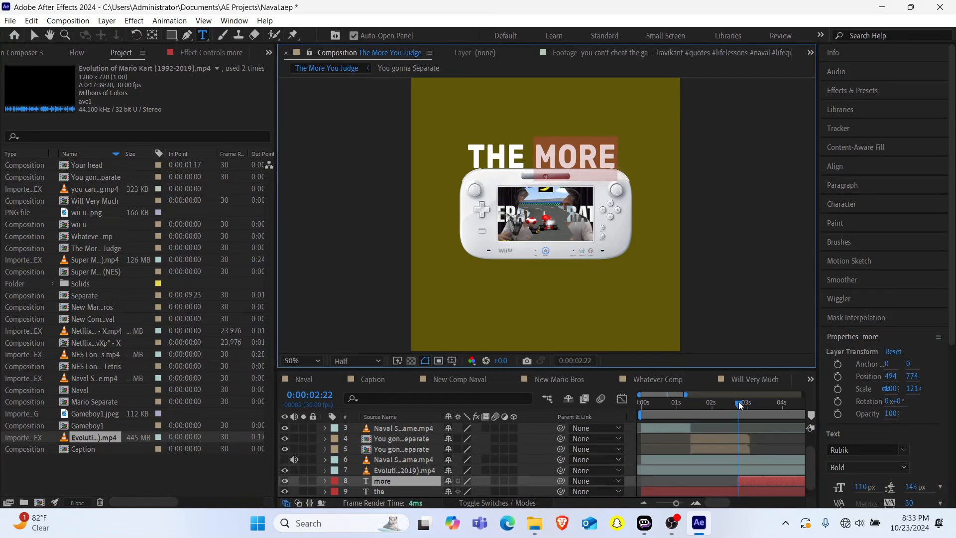
Step: Reposition the captions so THE sits at Position 242, 774 and MORE at 482, 774
click(392, 490)
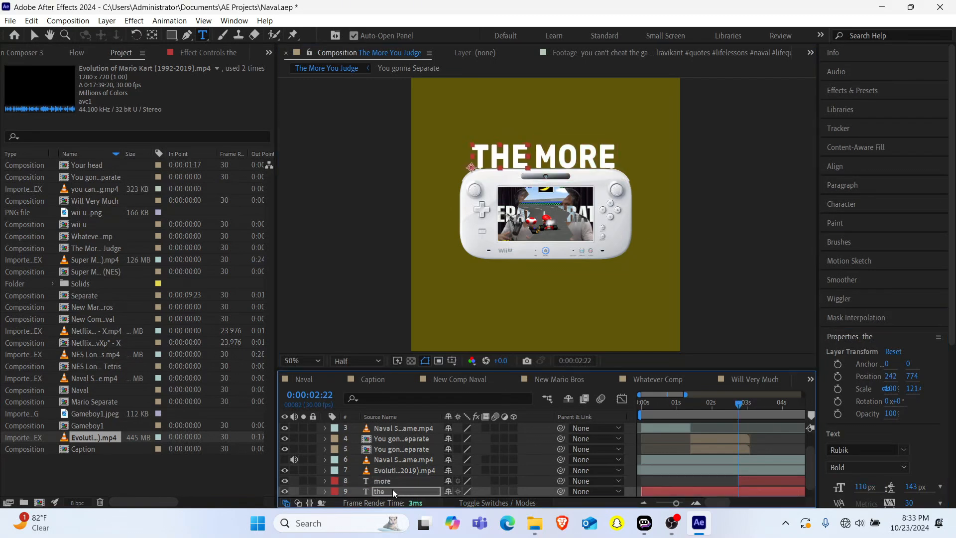
click(381, 479)
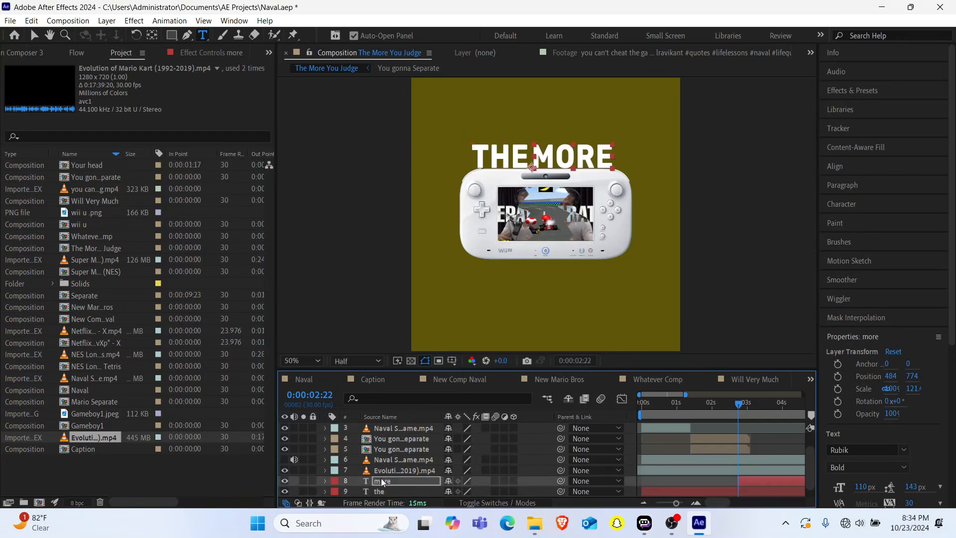
key(Left)
key(Left)
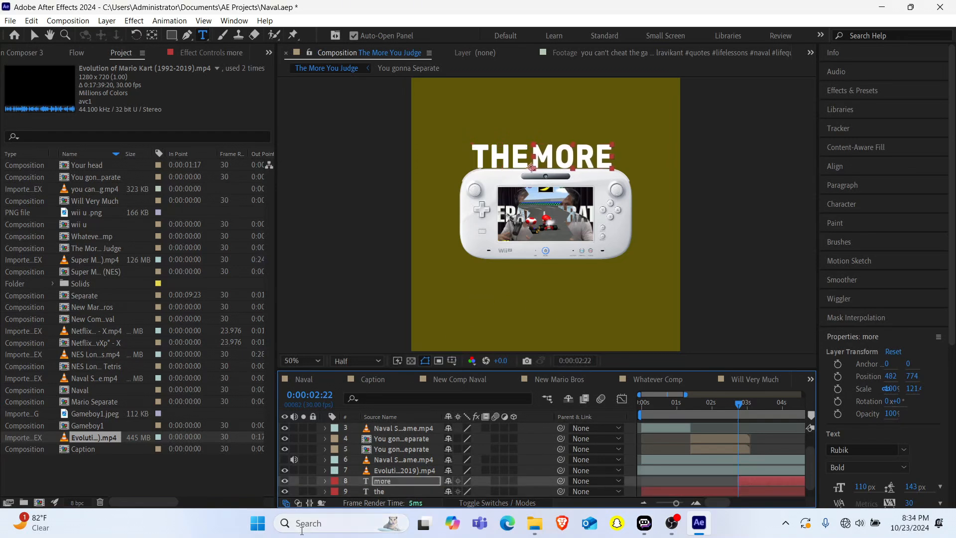
Step: Set the blending mode of both the MORE and THE captions to Overlay
click(493, 503)
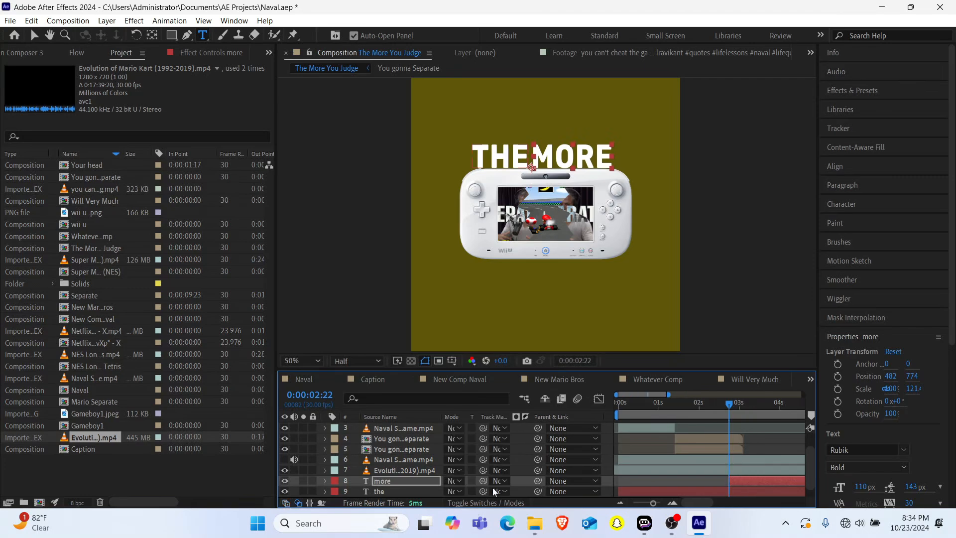
click(458, 482)
click(491, 239)
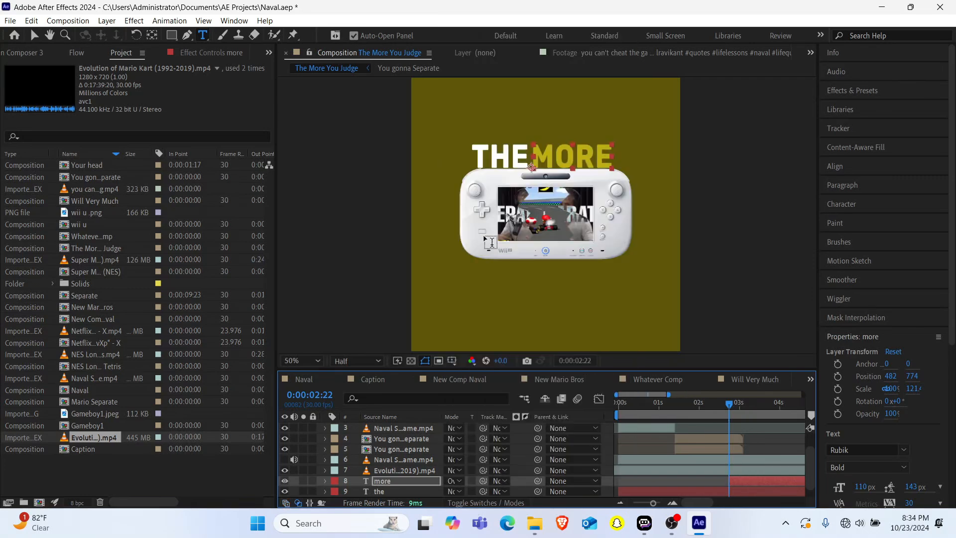
click(457, 494)
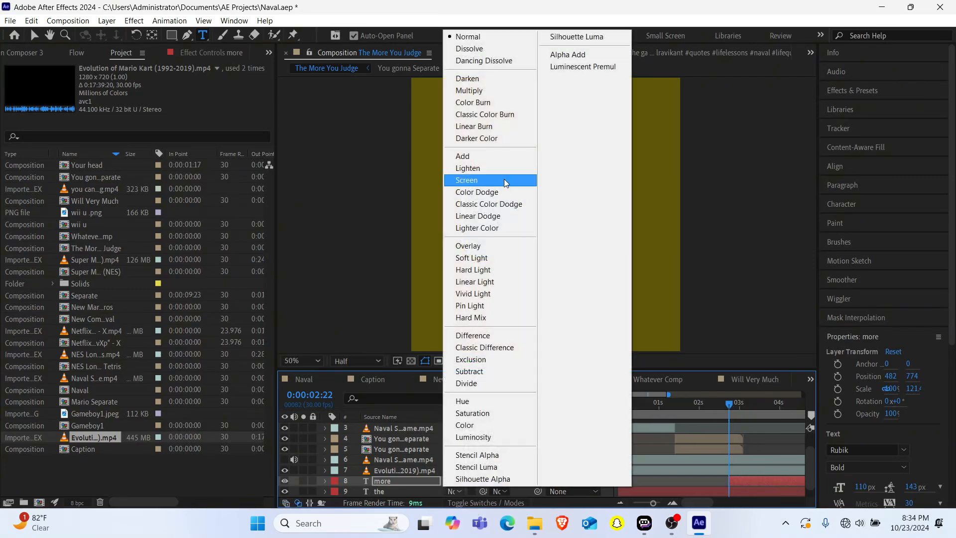
click(468, 246)
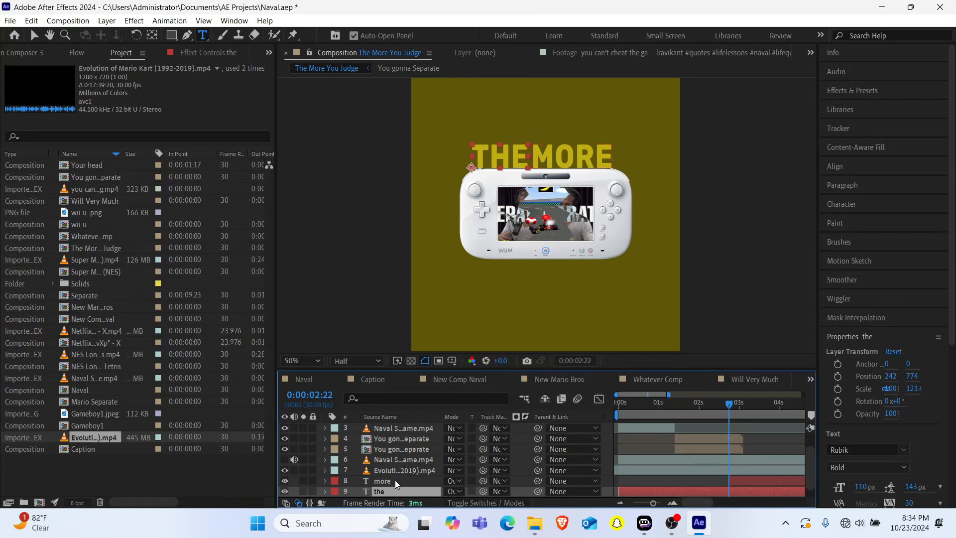
Step: Shift THE to start at about 0:00:00:06 and MORE at about 0:00:00:09, and play back the timing
drag(653, 406, 596, 418)
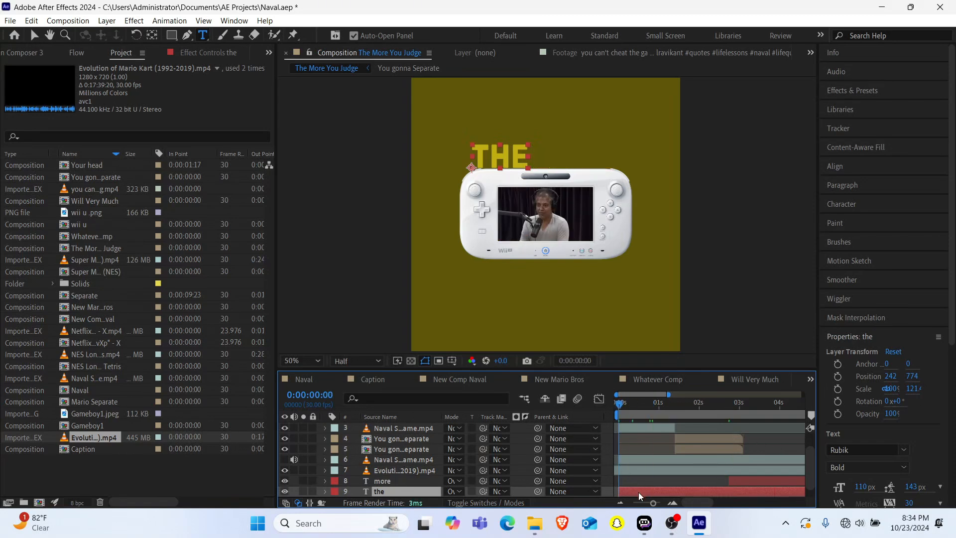
drag(639, 492, 647, 491)
drag(746, 479, 647, 496)
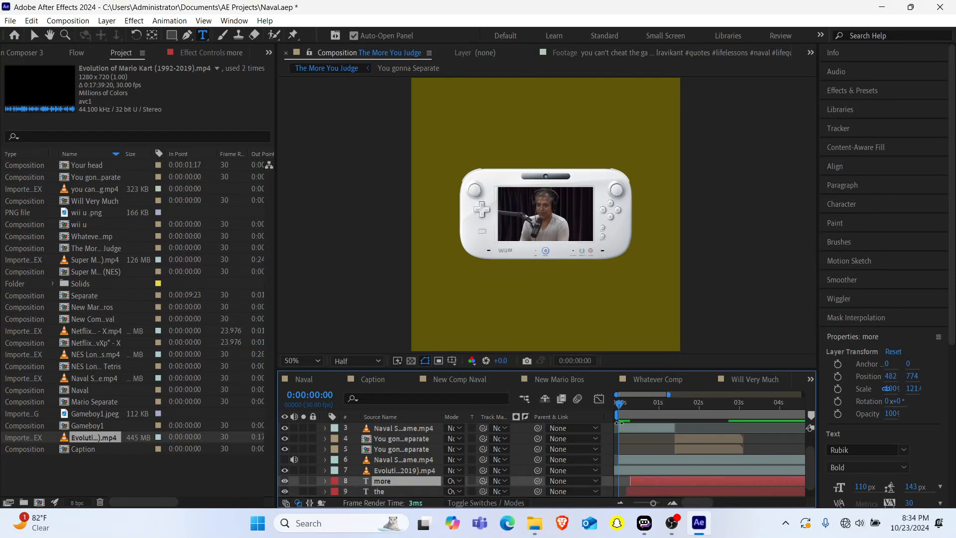
key(space)
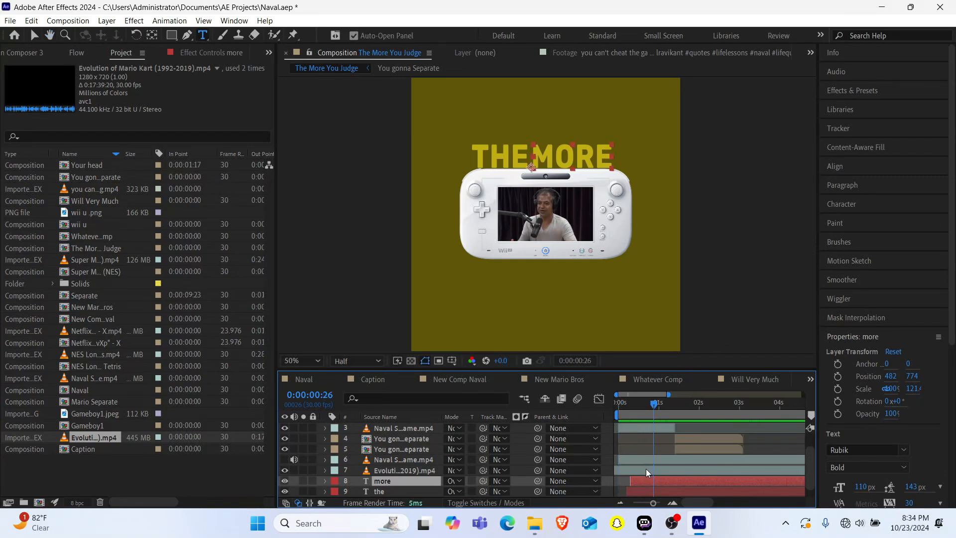
Step: Place a copy of the MORE caption beneath the console at Position 374, 1244 with the text "you"
click(654, 406)
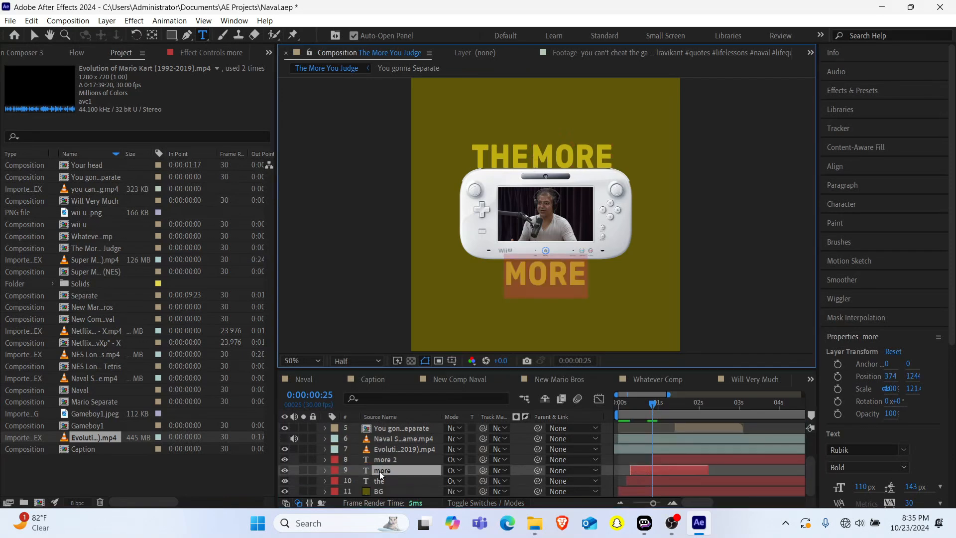
text(you)
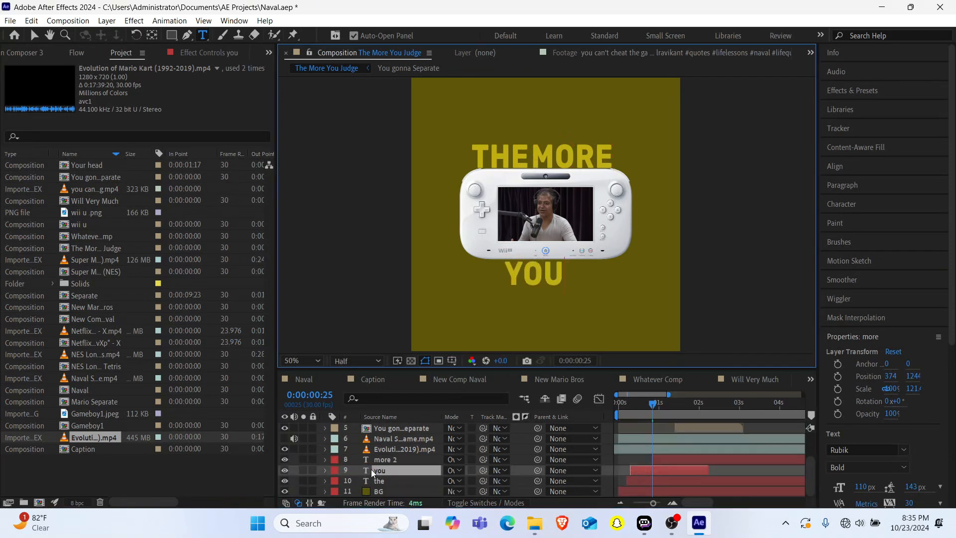
key(Return)
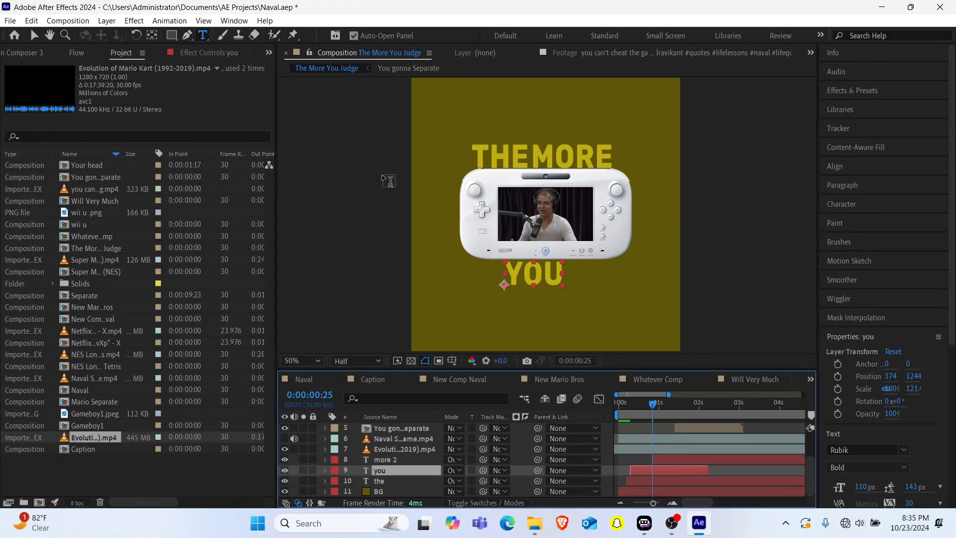
Step: Centre the YOU caption's anchor point on the text and align the caption horizontally to the composition's centre
click(152, 35)
key(ctrl+alt+Home)
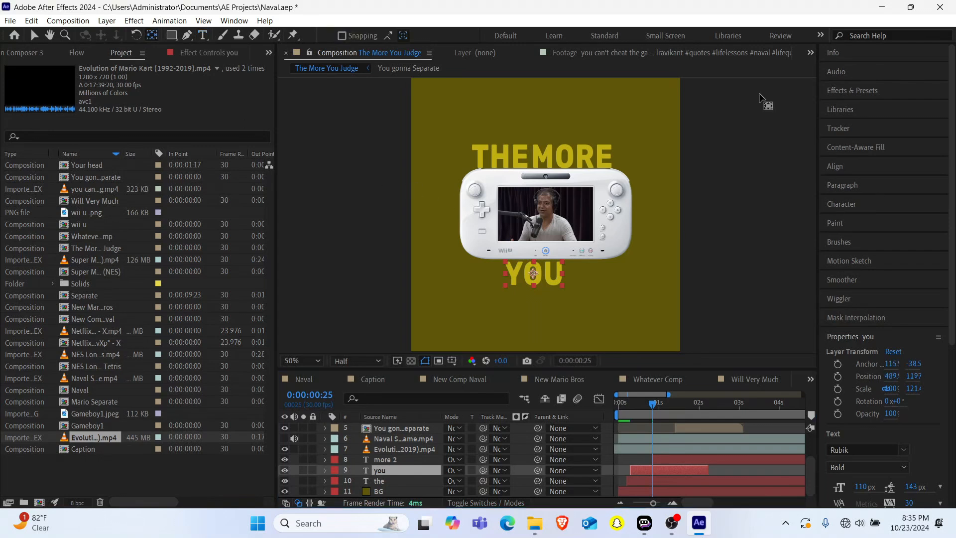
click(845, 166)
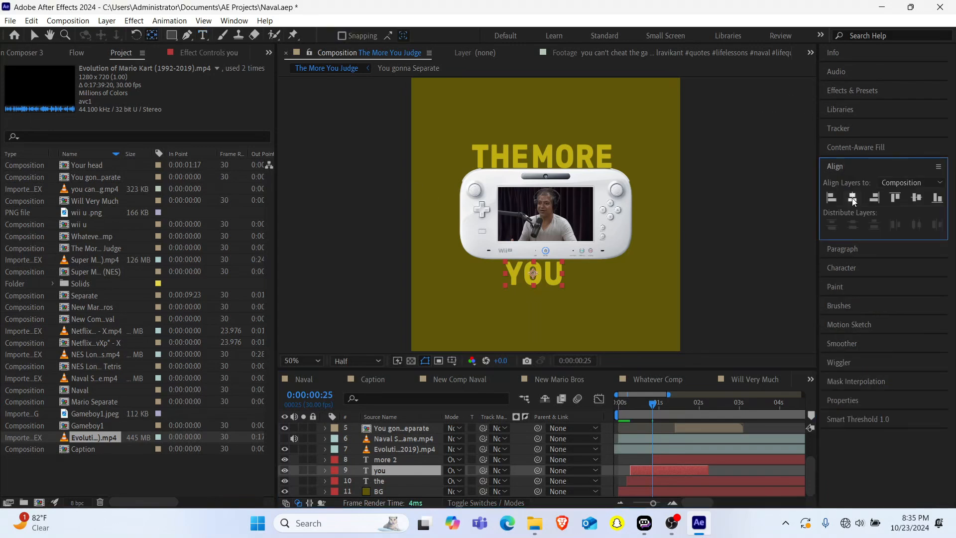
click(854, 199)
Step: Animate YOU sliding off the left side with eased Position keyframes from 540, 1197.2 at 0:00:00:25 to -144, 1197.2 at 0:00:01:07
click(384, 470)
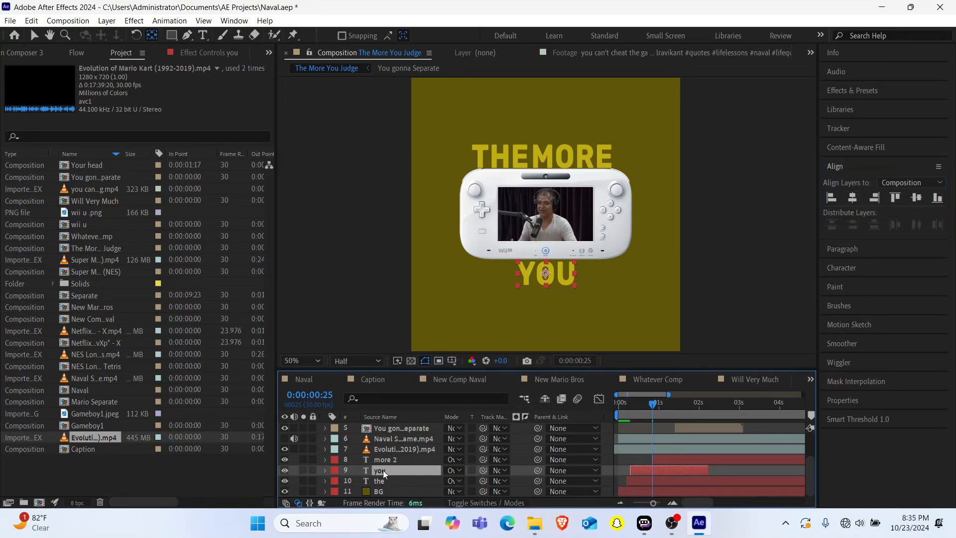
key(p)
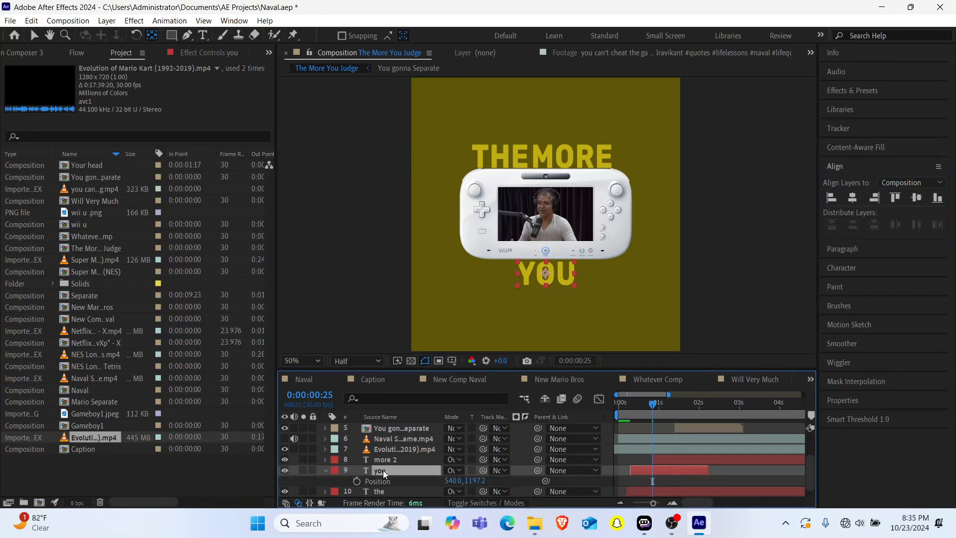
click(357, 481)
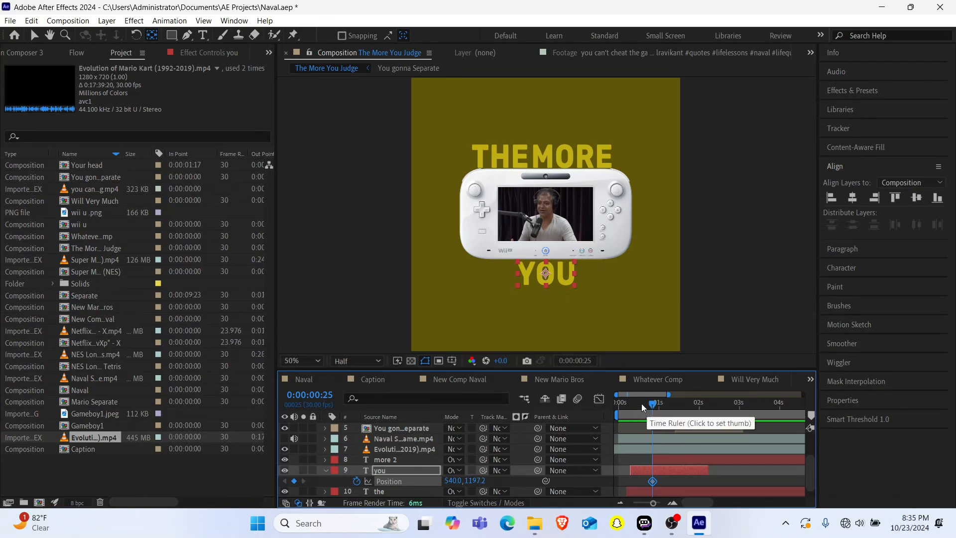
click(668, 407)
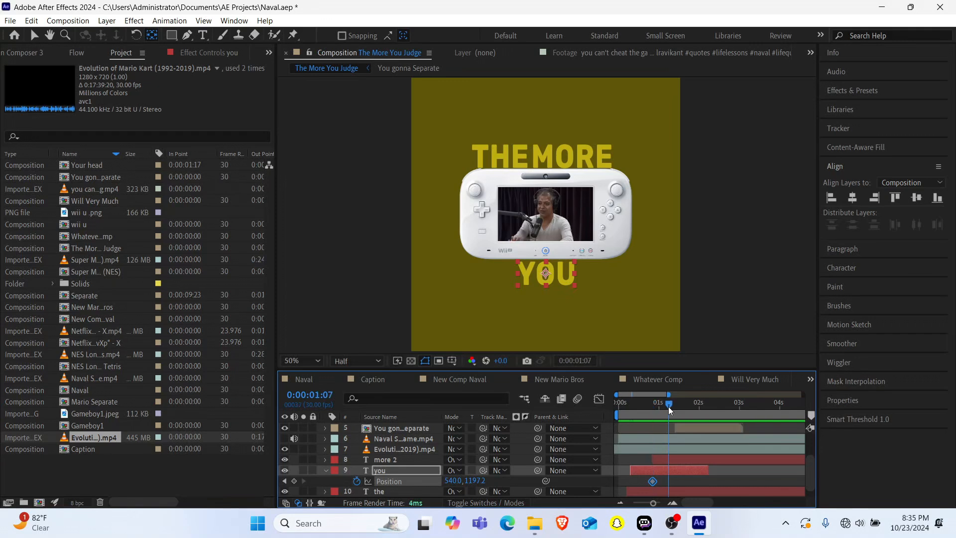
drag(452, 480, 111, 480)
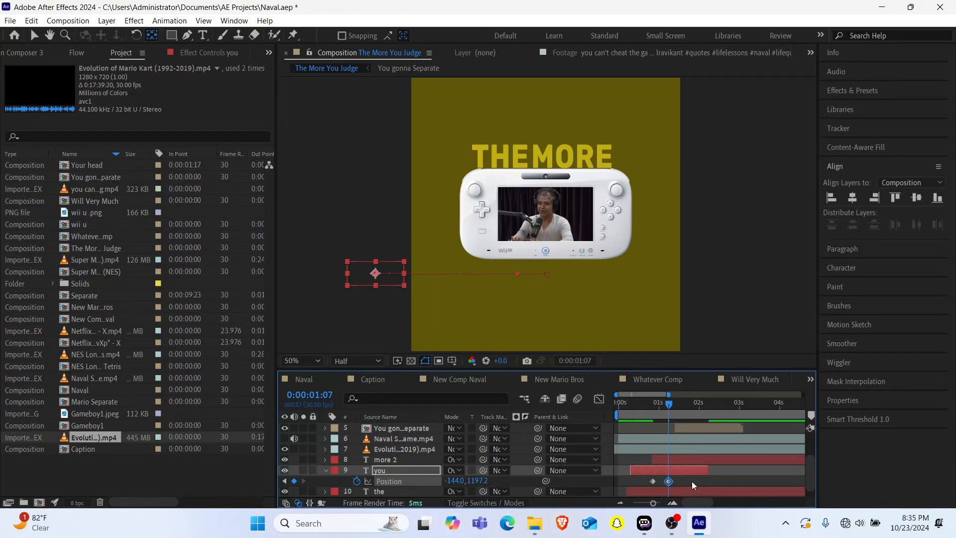
drag(692, 482, 612, 492)
key(F9)
Step: Play back the opening second from the start to check the timing of the YOU caption's slide
click(643, 504)
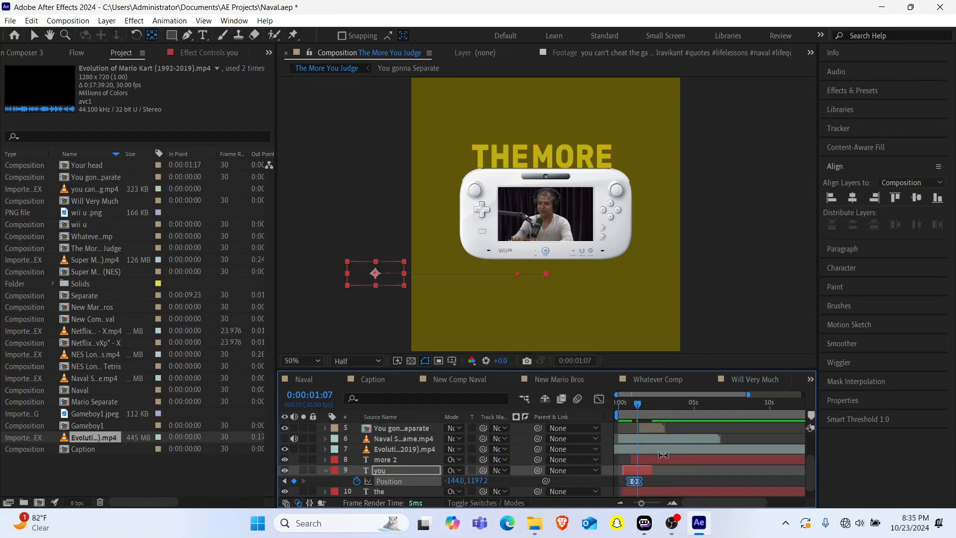
click(626, 407)
click(618, 407)
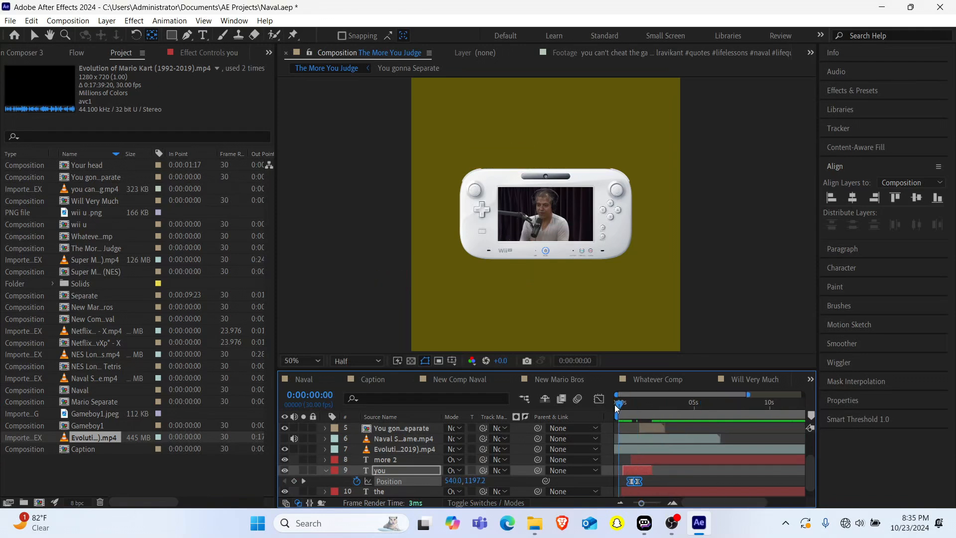
key(space)
key(space)
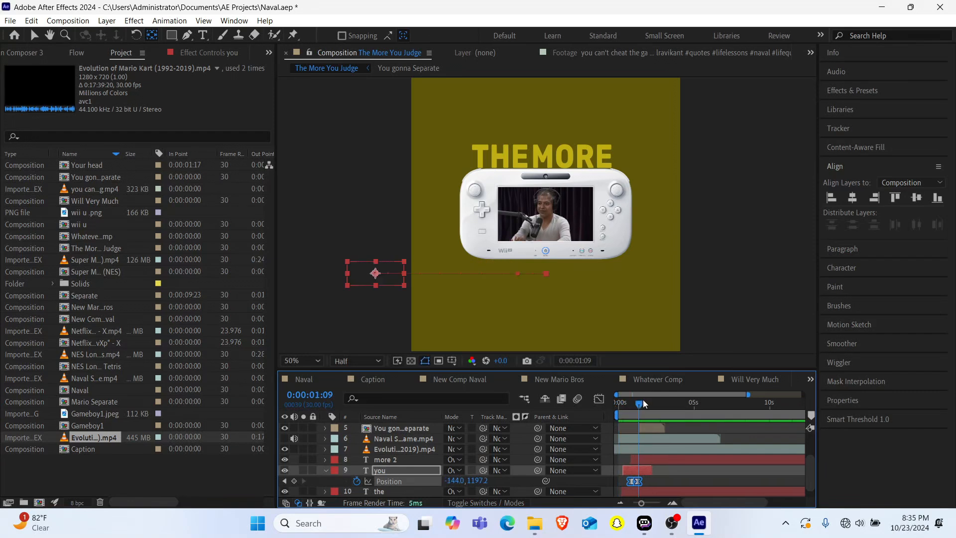
click(617, 407)
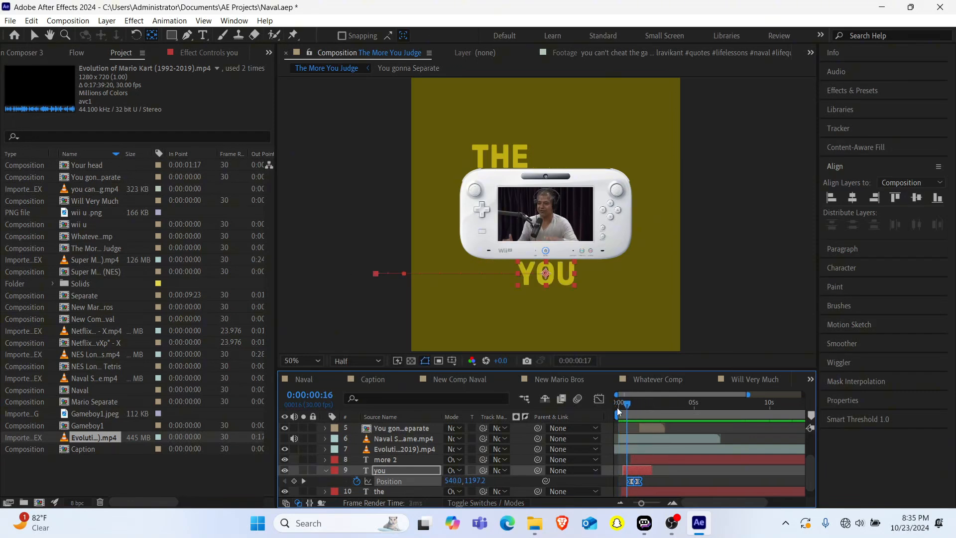
key(space)
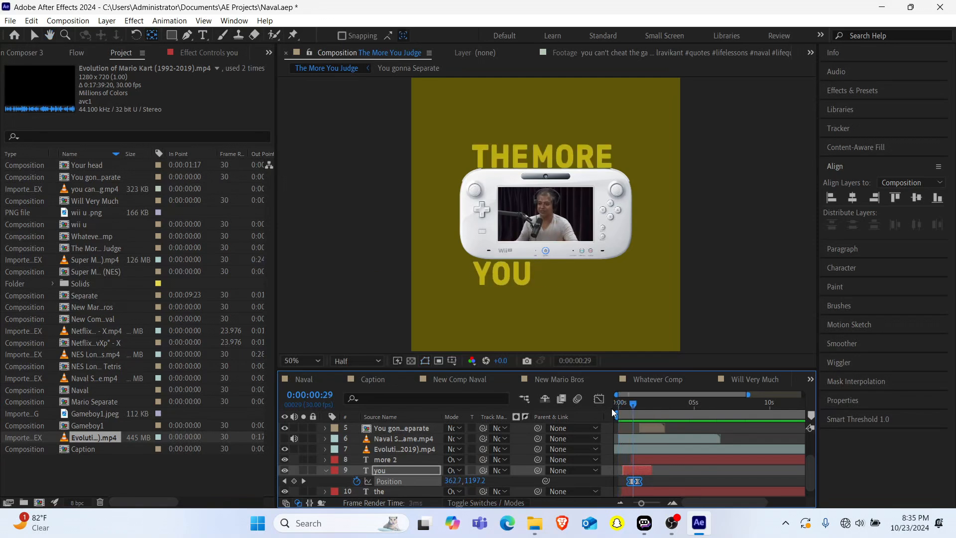
key(space)
Step: Move the YOU caption's Position keyframes about 7 frames earlier and shift its whole layer about 4 frames earlier
drag(641, 503, 657, 504)
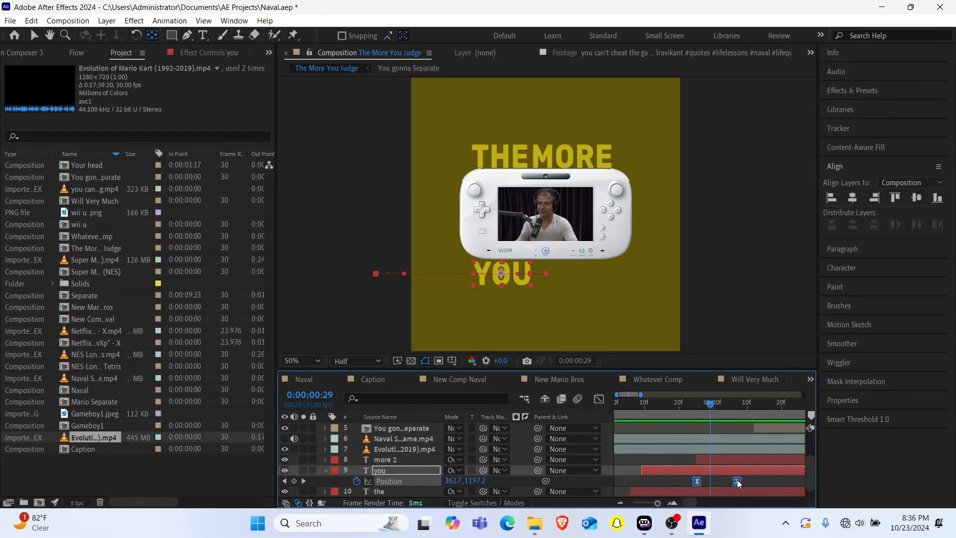
drag(738, 482, 713, 482)
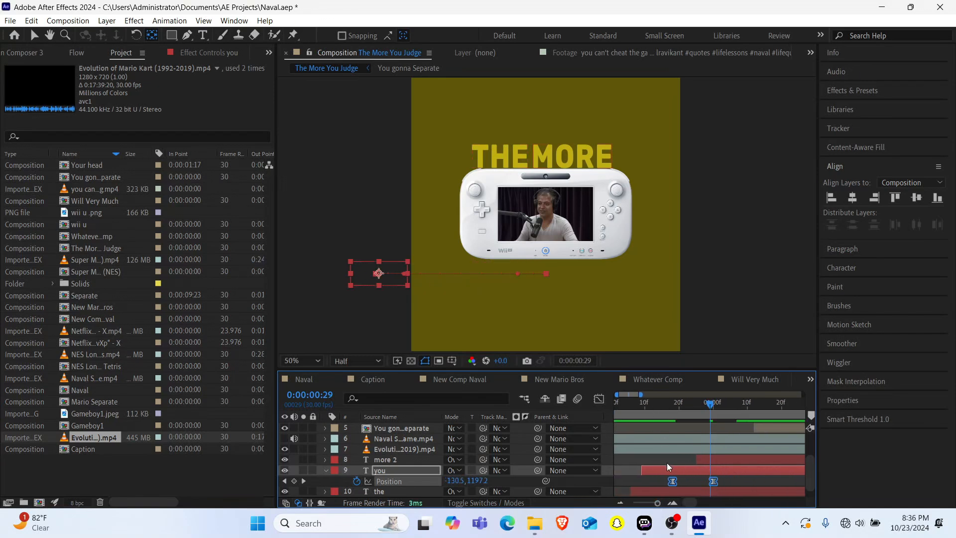
key(v)
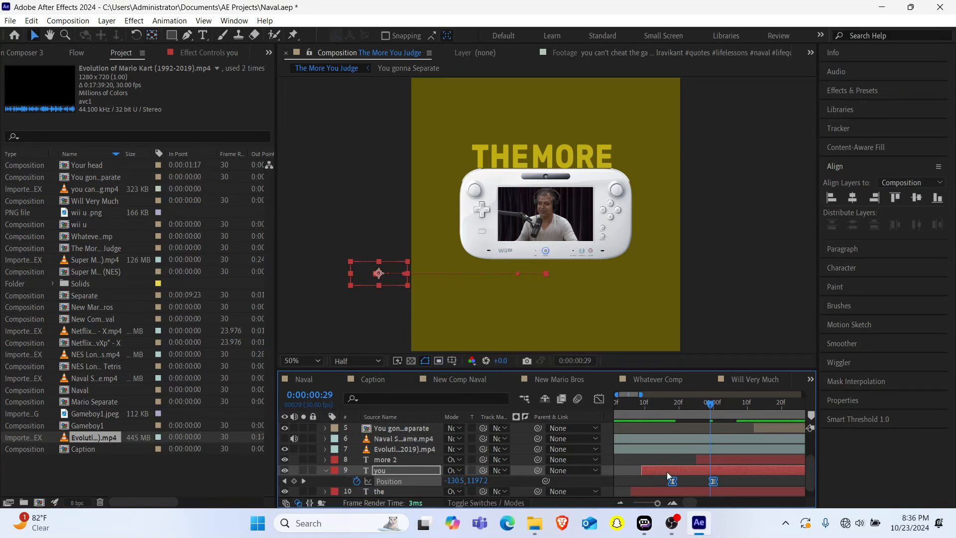
drag(654, 472, 642, 473)
click(632, 419)
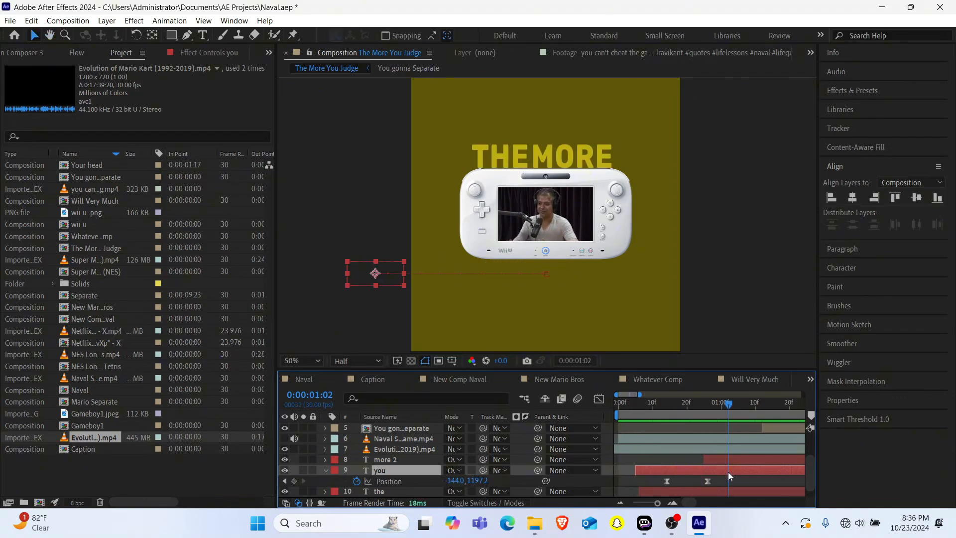
Step: Split the YOU caption at 0:00:01:02 and delete the Position keyframes from the second piece
key(ctrl+shift+d)
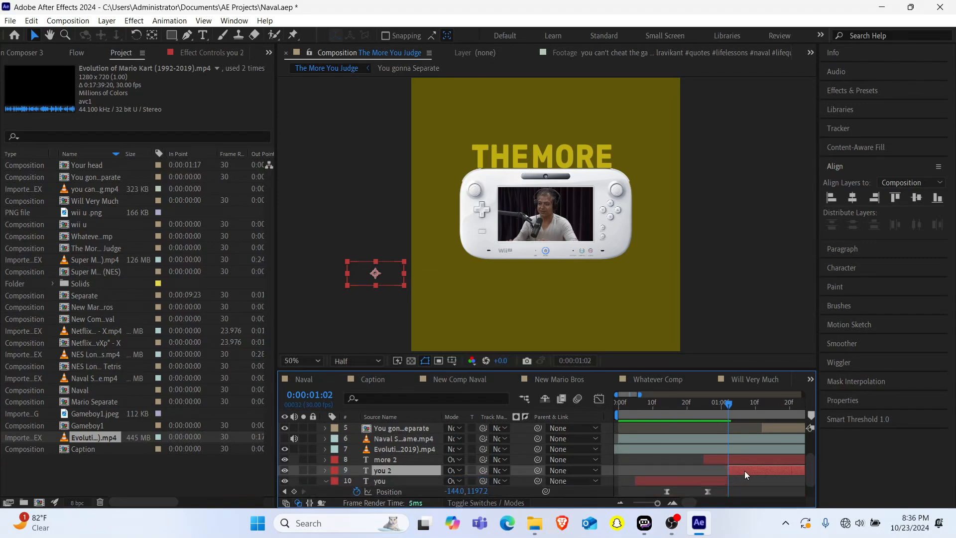
key(p)
drag(730, 481, 658, 483)
key(Delete)
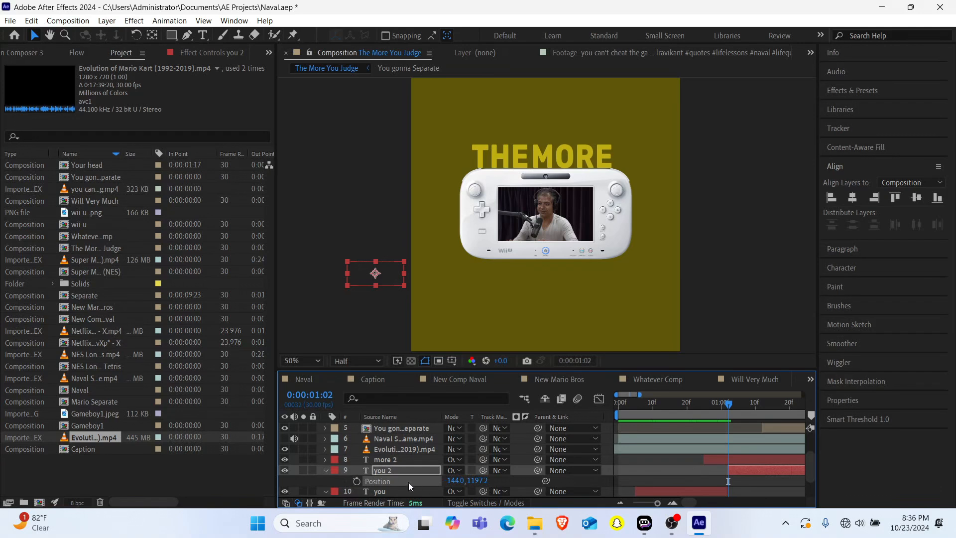
Step: Change the second YOU piece's text to "judge" and centre it horizontally in the composition
double_click(392, 471)
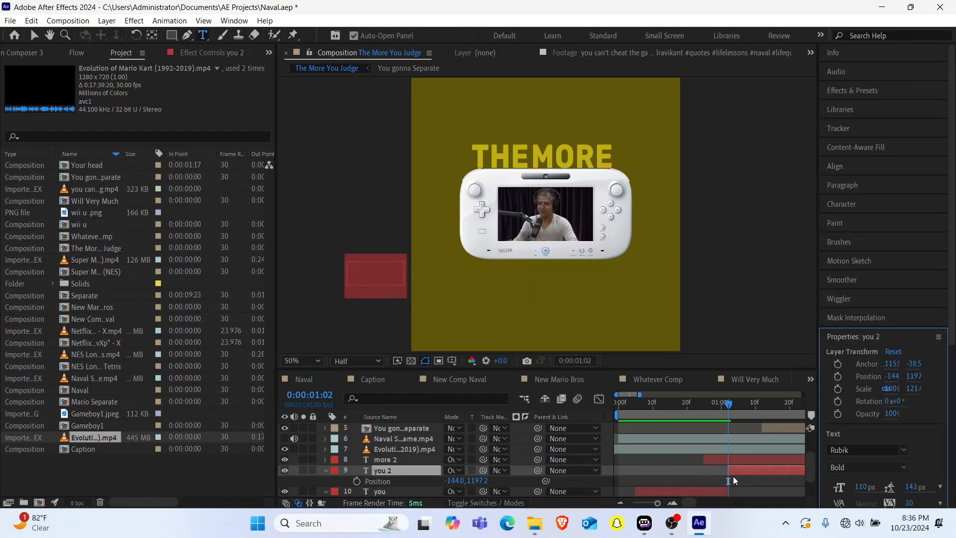
text(ju)
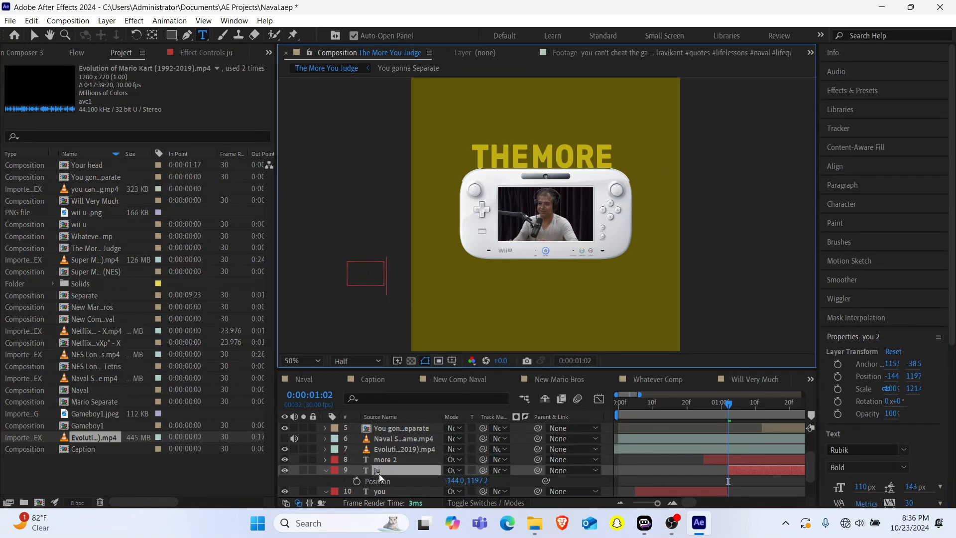
text(dge)
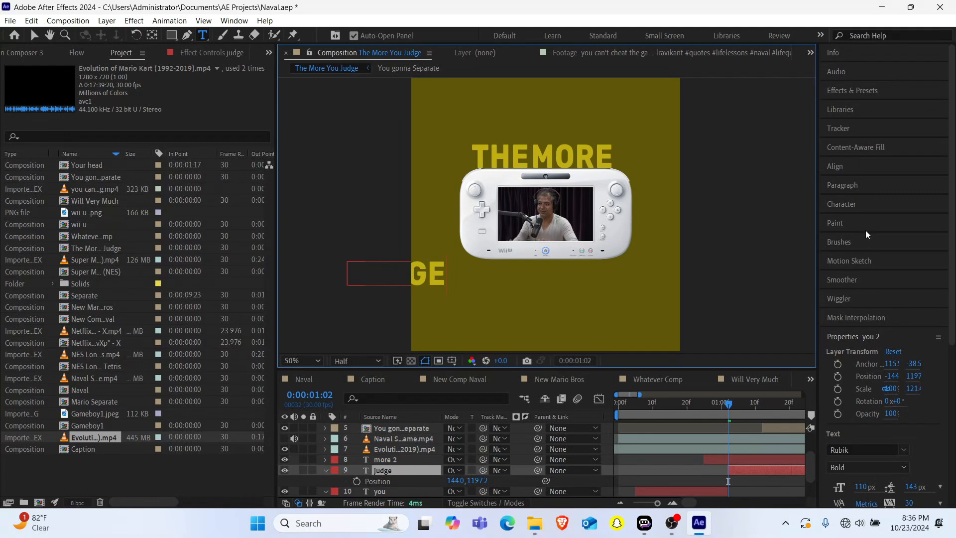
click(845, 167)
click(852, 202)
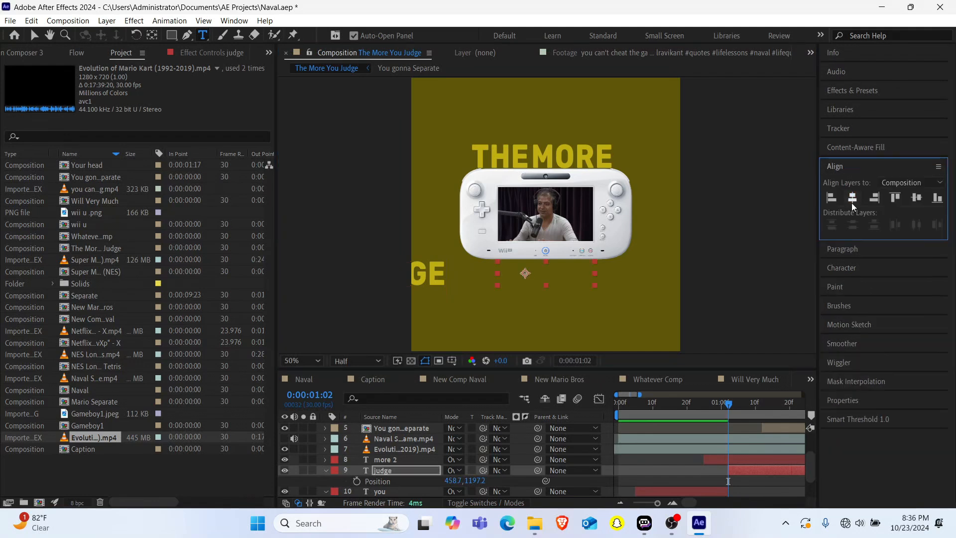
Step: Set a Position keyframe of 458.7, 1197.2 on the JUDGE caption at 0:00:01:02 and save the project
key(p)
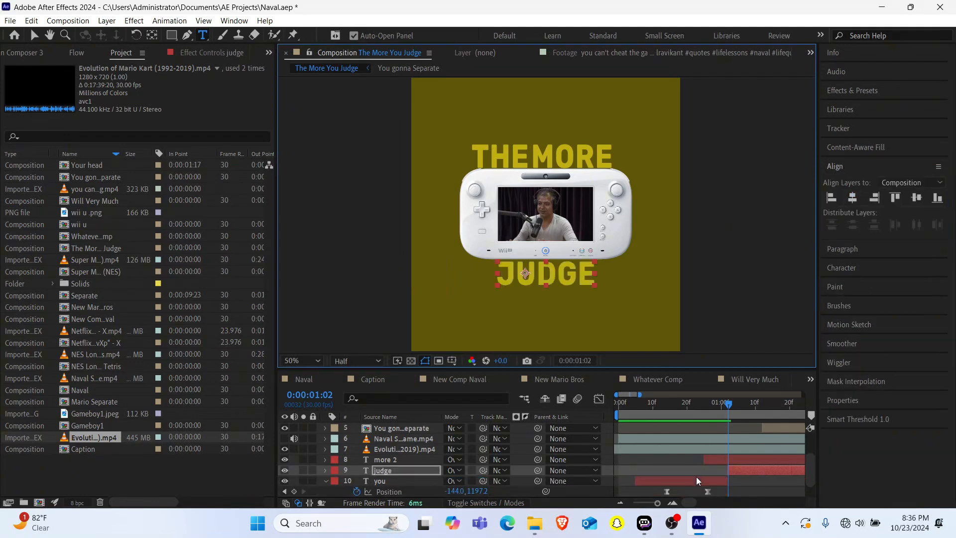
click(356, 493)
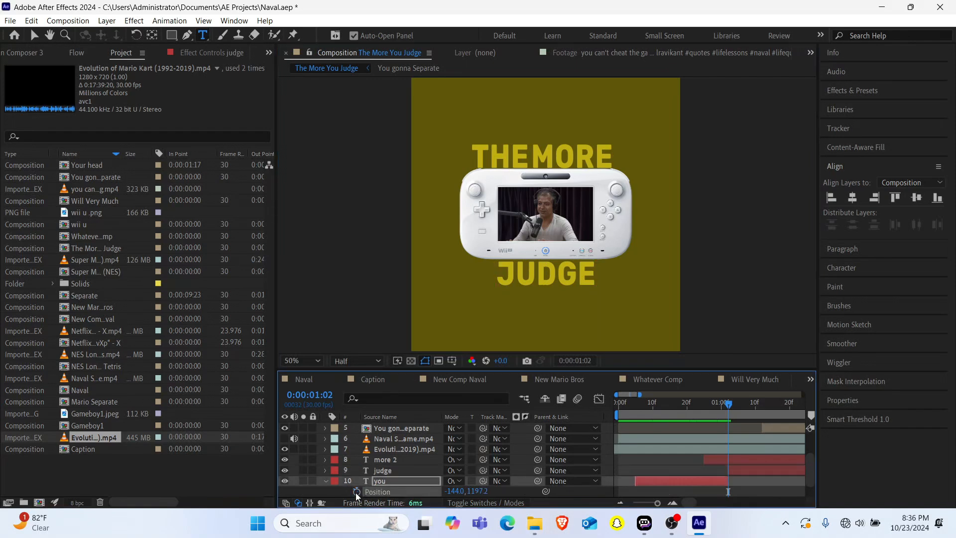
click(380, 471)
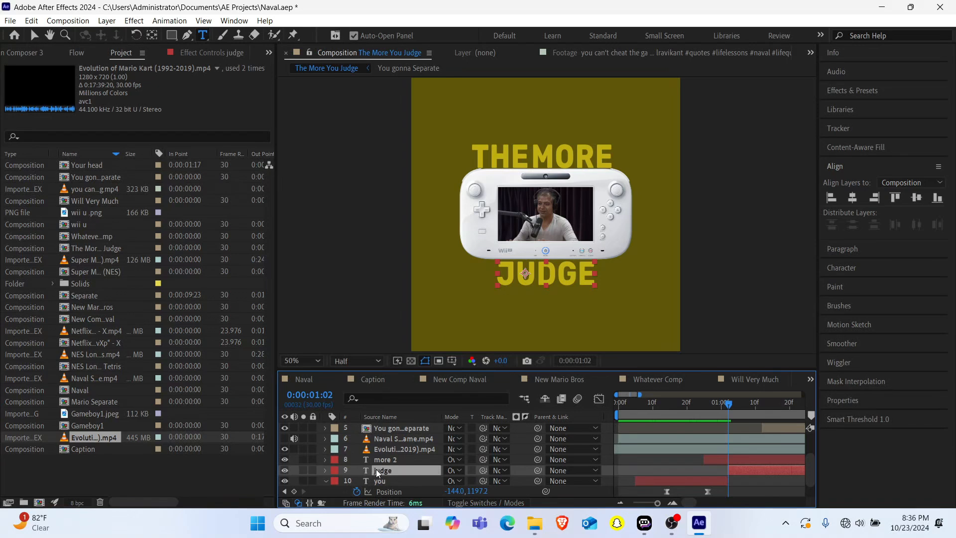
key(p)
click(355, 481)
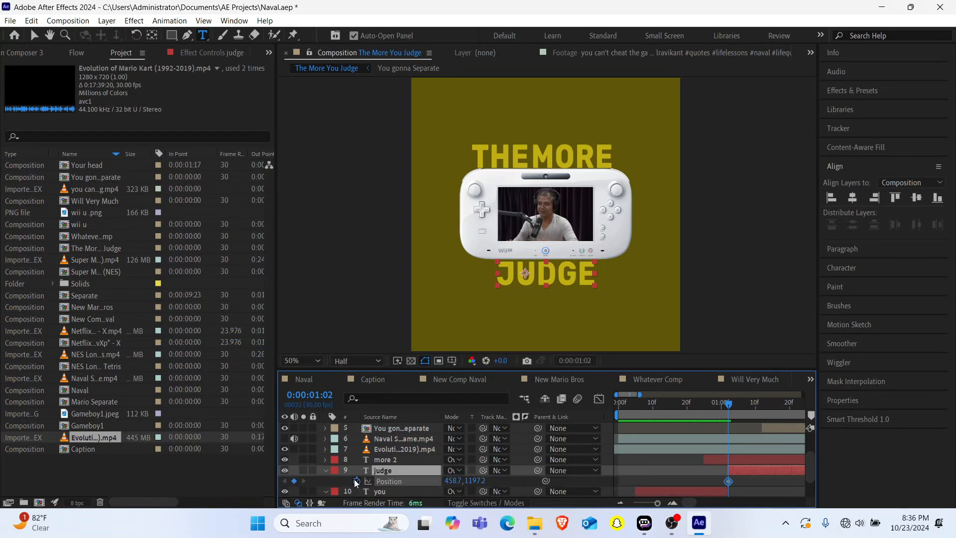
key(ctrl+s)
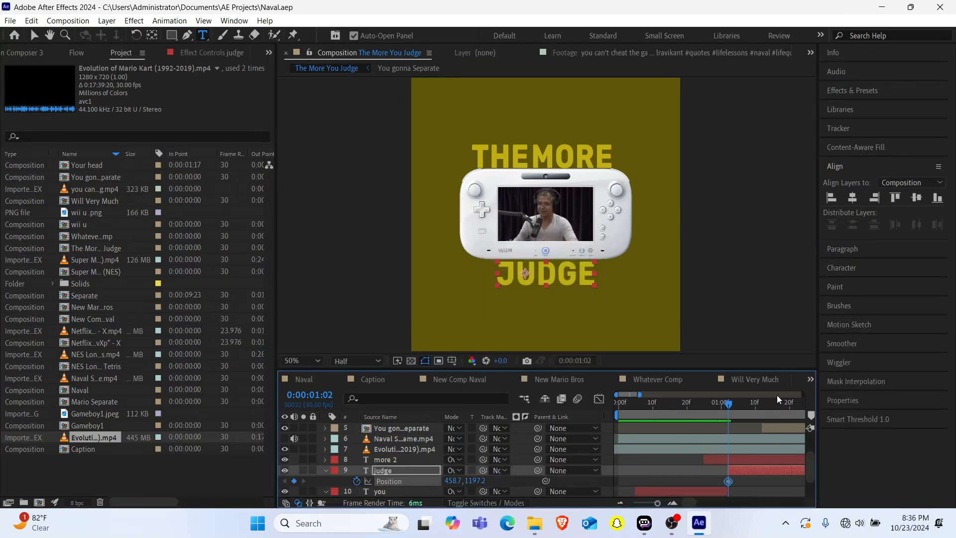
Step: Move JUDGE off the right side to Position 1257.7, 1197.2 at 0:00:01:20 and apply Easy Ease to both keyframes
click(790, 404)
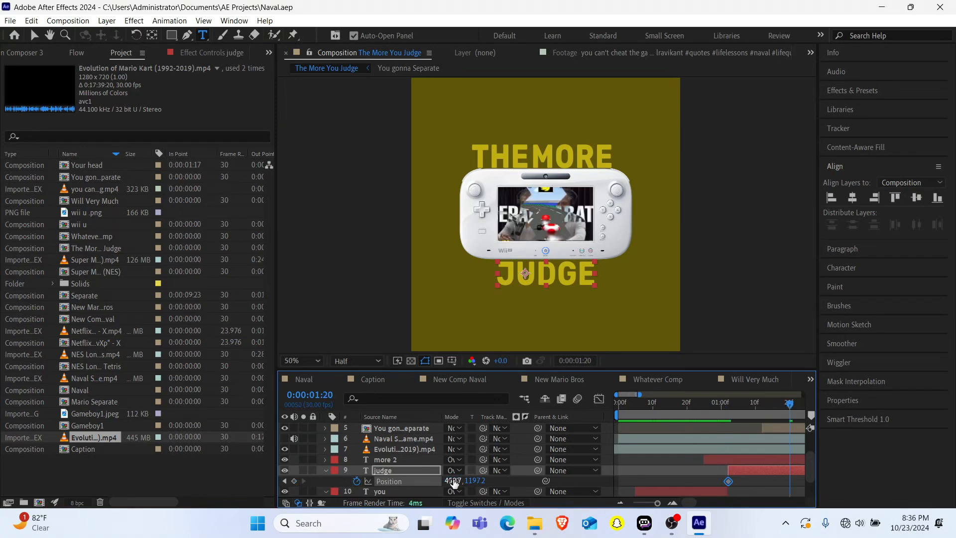
drag(454, 481, 904, 495)
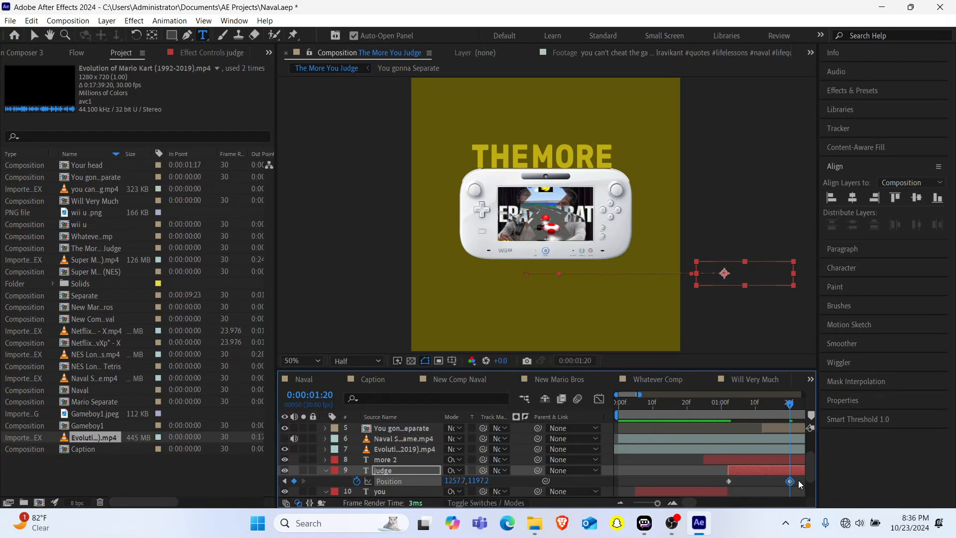
drag(799, 480, 709, 483)
key(F9)
Step: Time-reverse JUDGE's Position keyframes so it slides in, shift its layer about 13 frames earlier, and preview the slide
click(626, 403)
key(space)
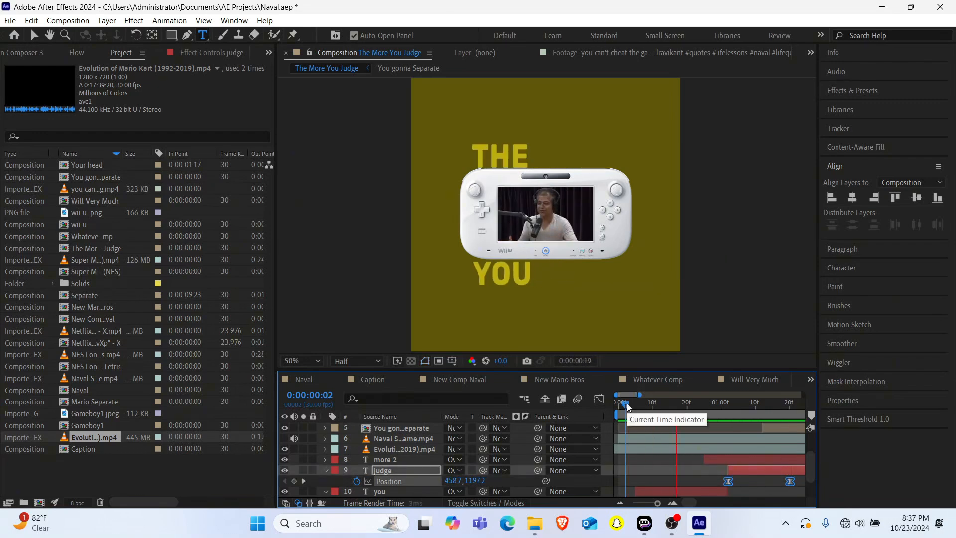
right_click(730, 483)
mouse_move(745, 473)
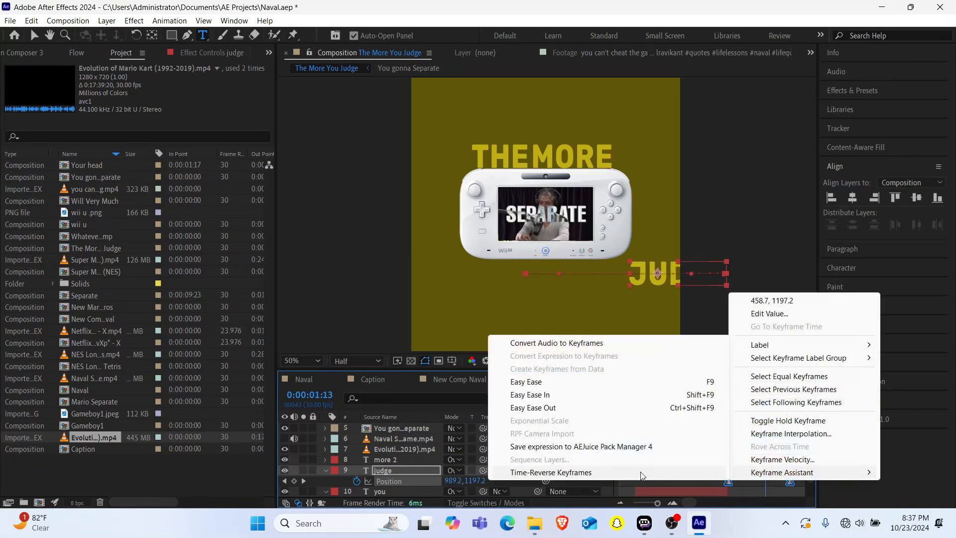
click(641, 473)
drag(738, 470, 704, 476)
click(697, 407)
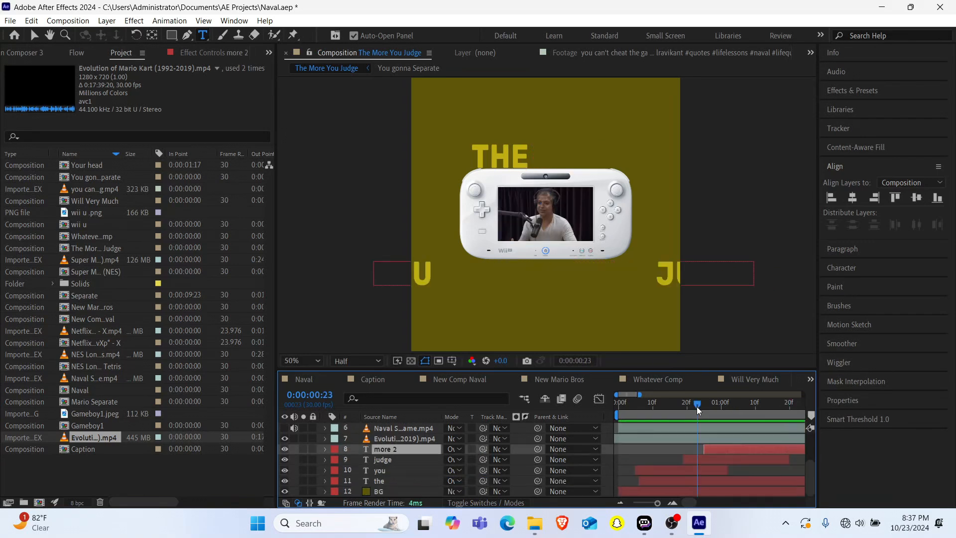
key(space)
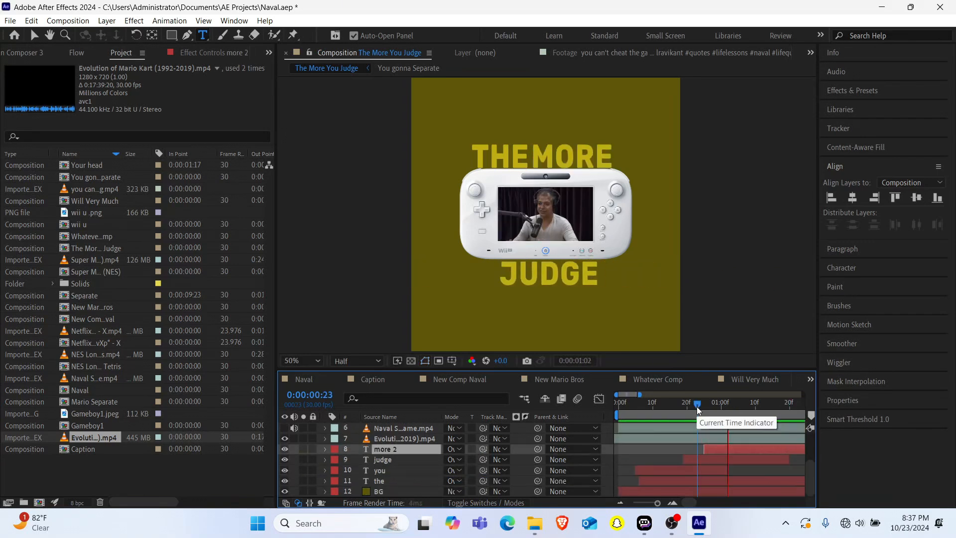
Step: Split the MORE caption at 0:00:01:11, extend the earlier piece to about 0:00:01:26, and split it again at 0:00:01:11
click(760, 405)
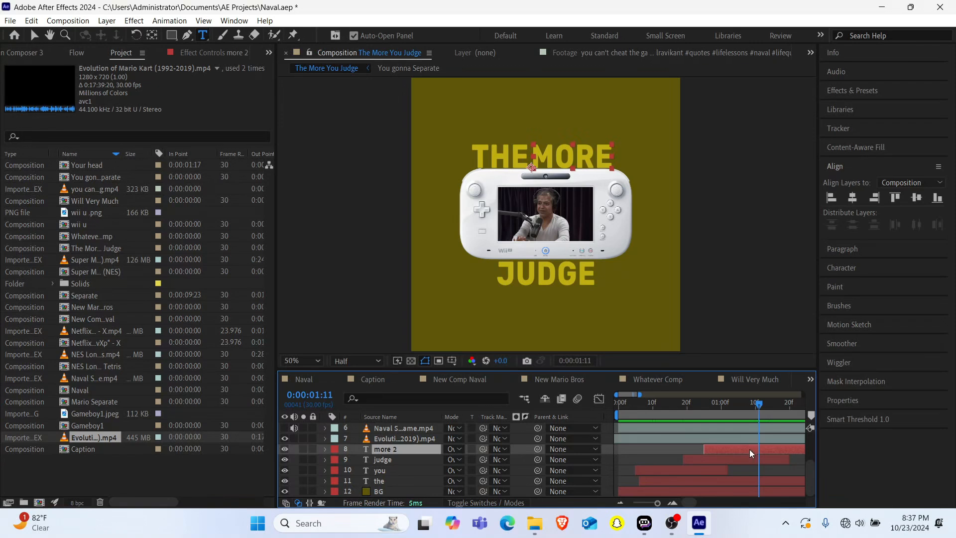
key(ctrl+shift+d)
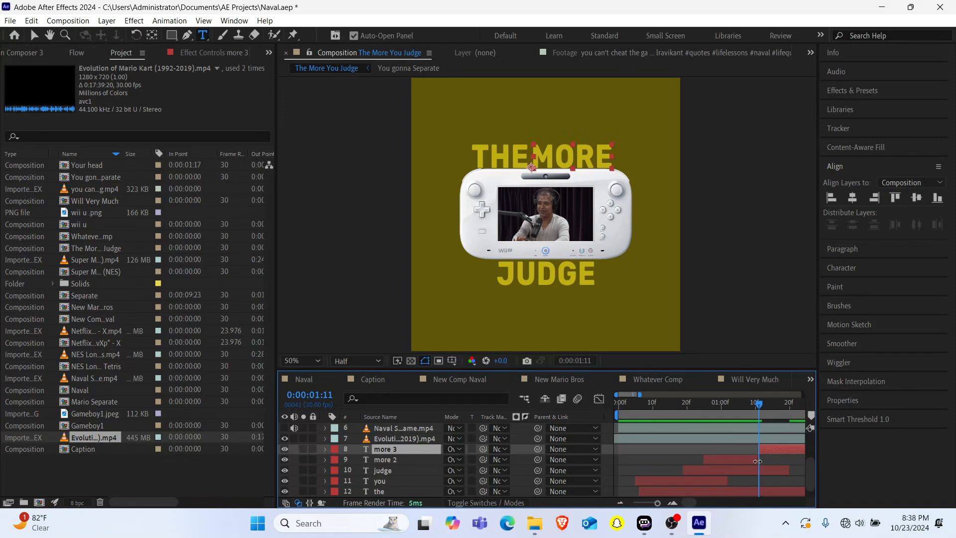
click(758, 461)
drag(758, 462, 785, 460)
scroll(785, 460, right, 3)
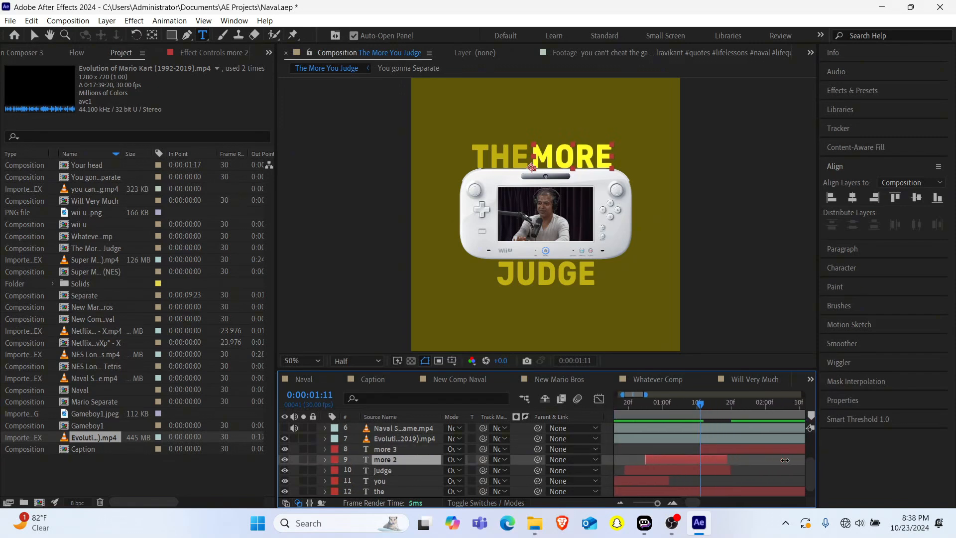
drag(727, 458, 749, 455)
key(ctrl+shift+d)
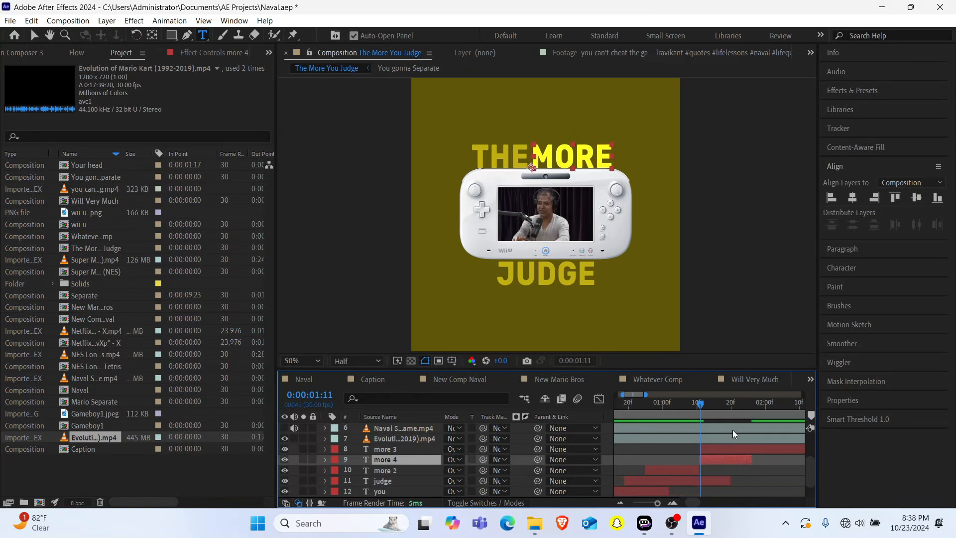
Step: Split the THE caption at 0:00:01:11, extend the earlier piece to about 0:00:01:23, and split it again at 0:00:01:11
scroll(731, 471, down, 1)
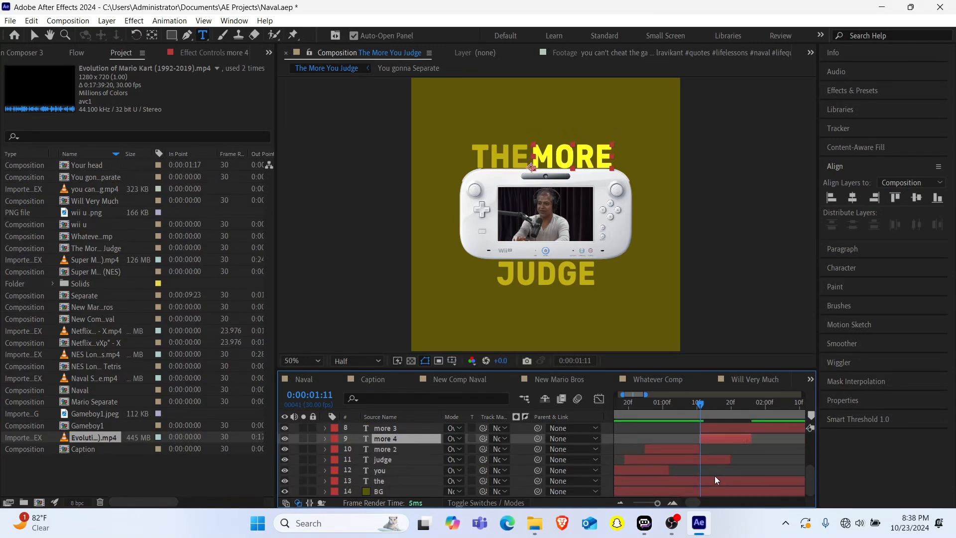
click(710, 482)
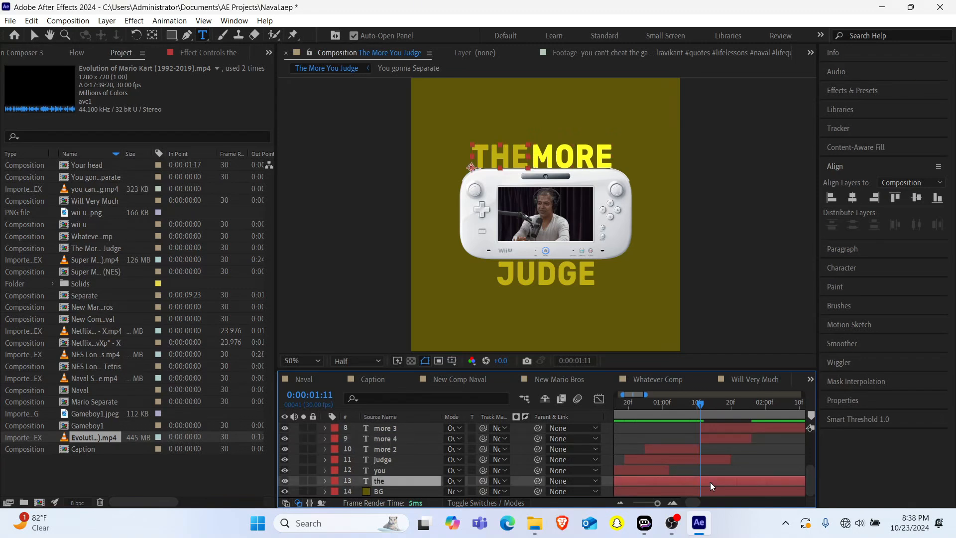
key(ctrl+shift+d)
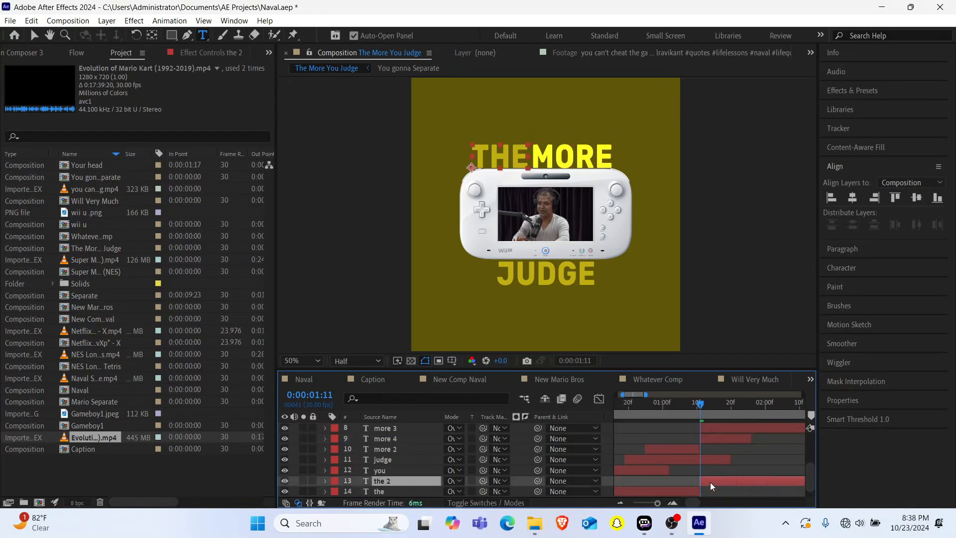
drag(699, 492, 741, 492)
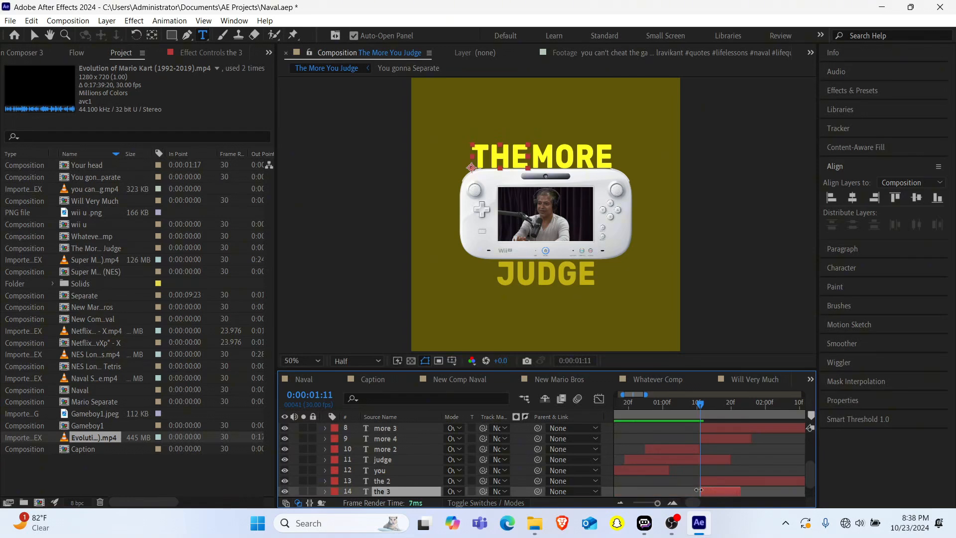
key(ctrl+shift+d)
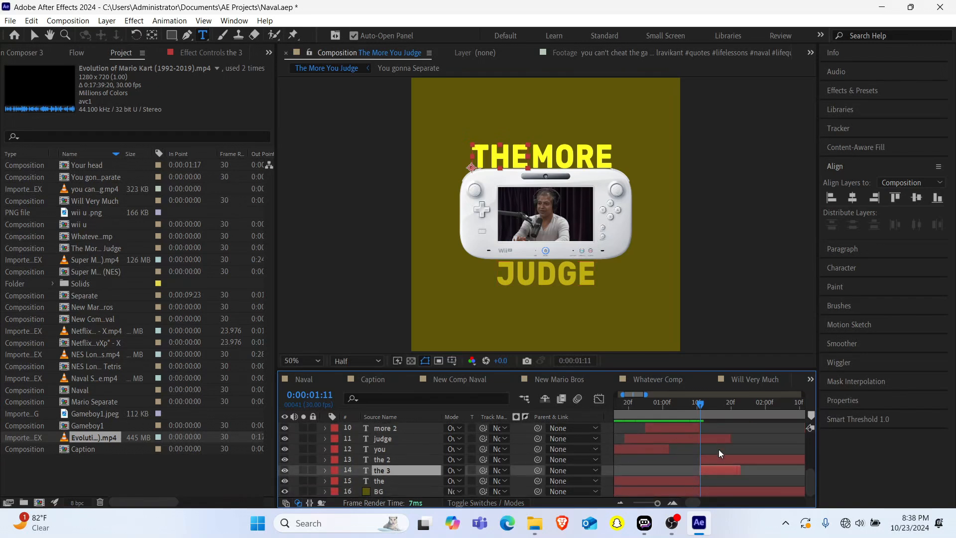
Step: Preview from 0:00:01:04 and shift both overlapping later MORE pieces about 3 frames later
scroll(718, 455, up, 5)
scroll(718, 456, down, 5)
drag(689, 401, 676, 404)
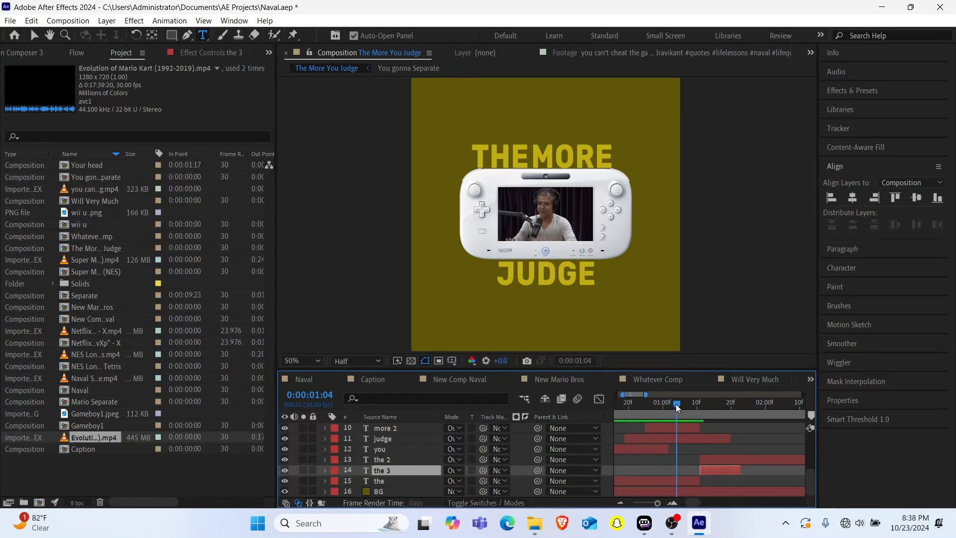
key(space)
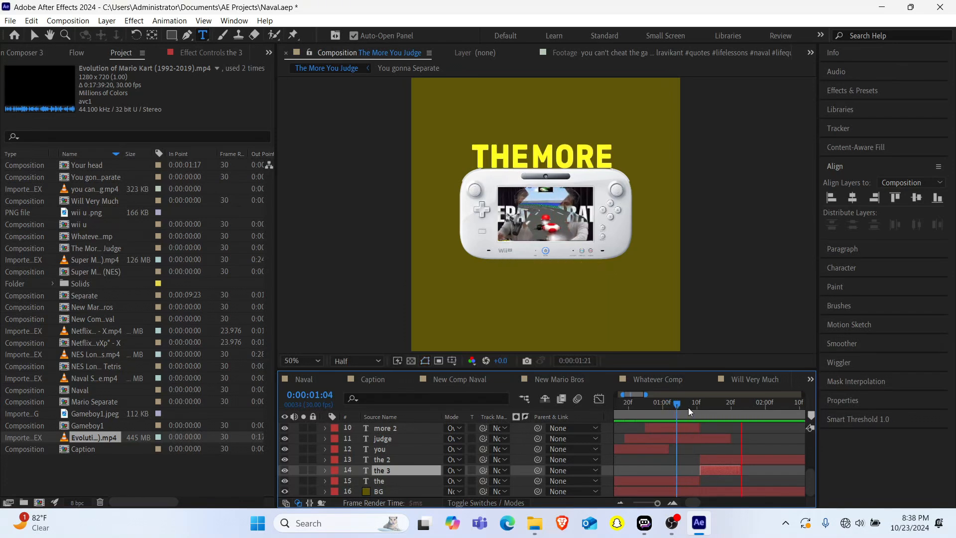
scroll(718, 448, up, 3)
scroll(718, 447, up, 2)
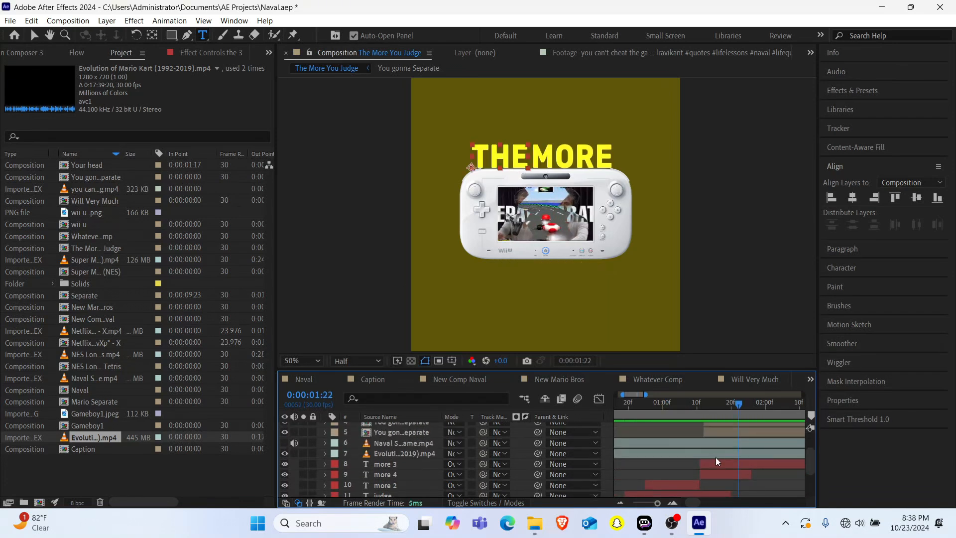
click(714, 472)
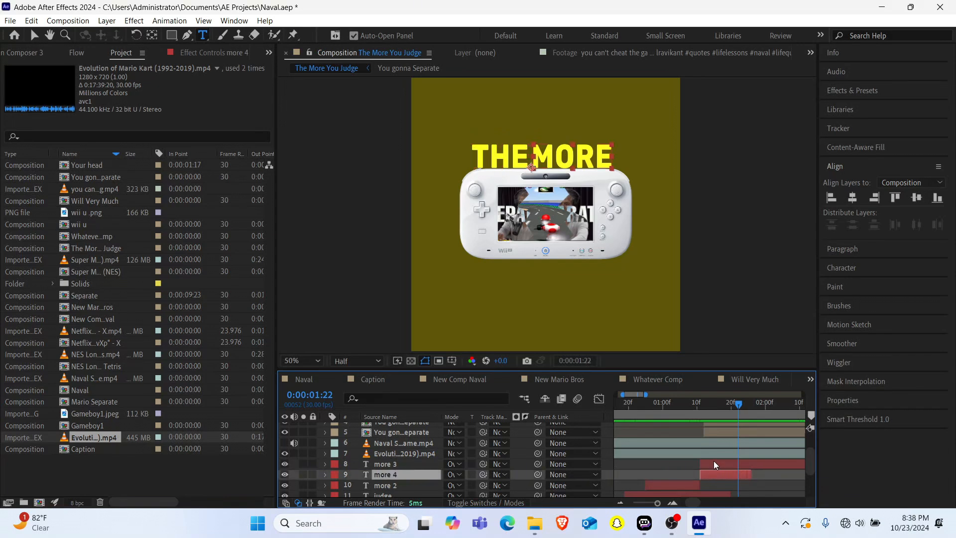
shift+click(713, 461)
drag(713, 461, 722, 461)
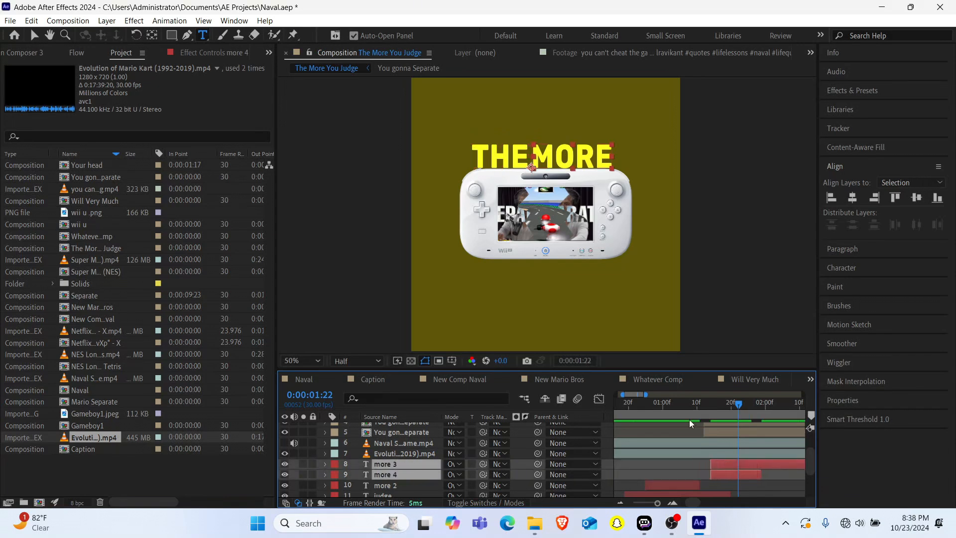
Step: Play back the section from about 0:00:01:05 to check the timing of the overlapping THE and MORE pieces
click(680, 402)
key(space)
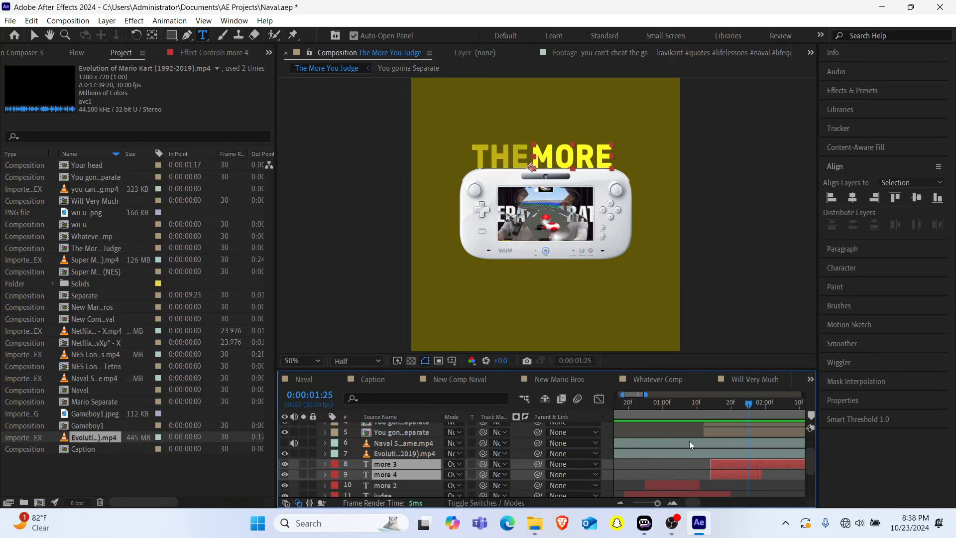
scroll(689, 441, down, 3)
scroll(689, 440, up, 5)
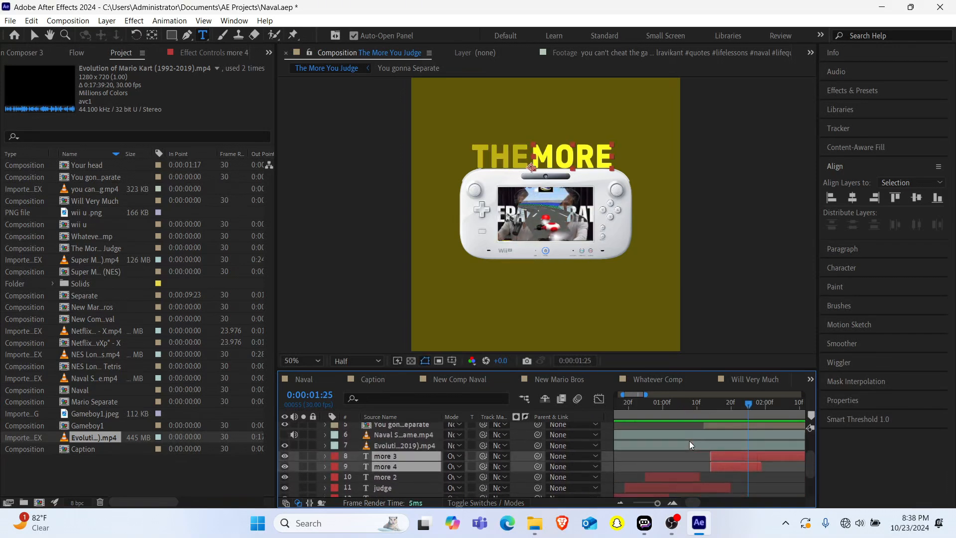
scroll(690, 441, down, 5)
scroll(689, 441, up, 2)
mouse_move(695, 415)
mouse_down()
mouse_move(717, 408)
mouse_move(686, 416)
mouse_up()
key(space)
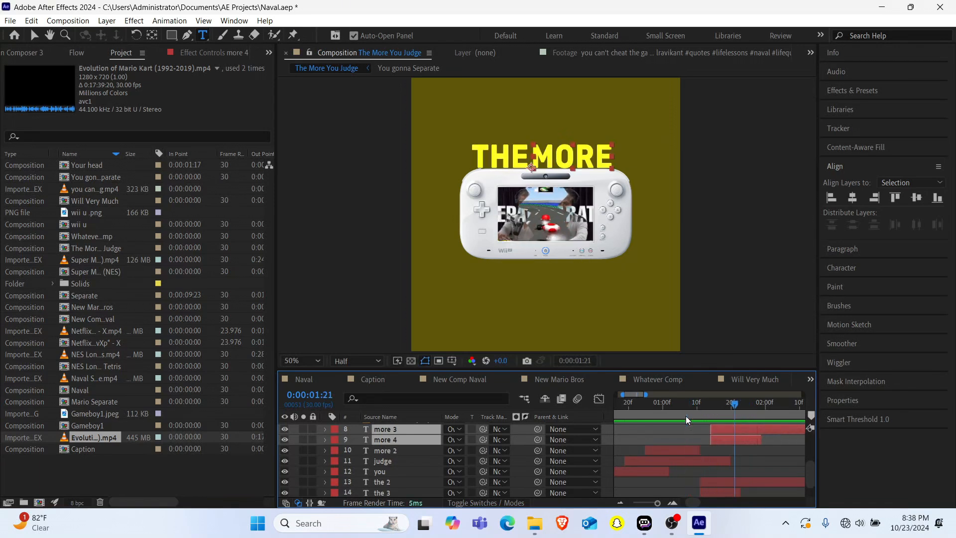
Step: Extend the shorter overlapping THE piece past 0:00:02:09 and play back from 0:00:01:07
scroll(697, 449, down, 2)
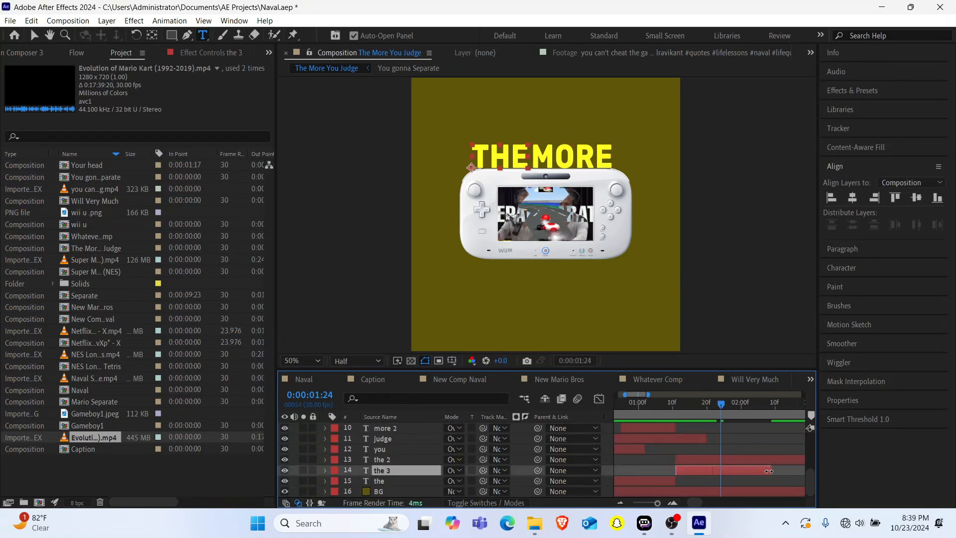
drag(771, 468, 800, 467)
scroll(738, 477, left, 2)
scroll(737, 473, up, 3)
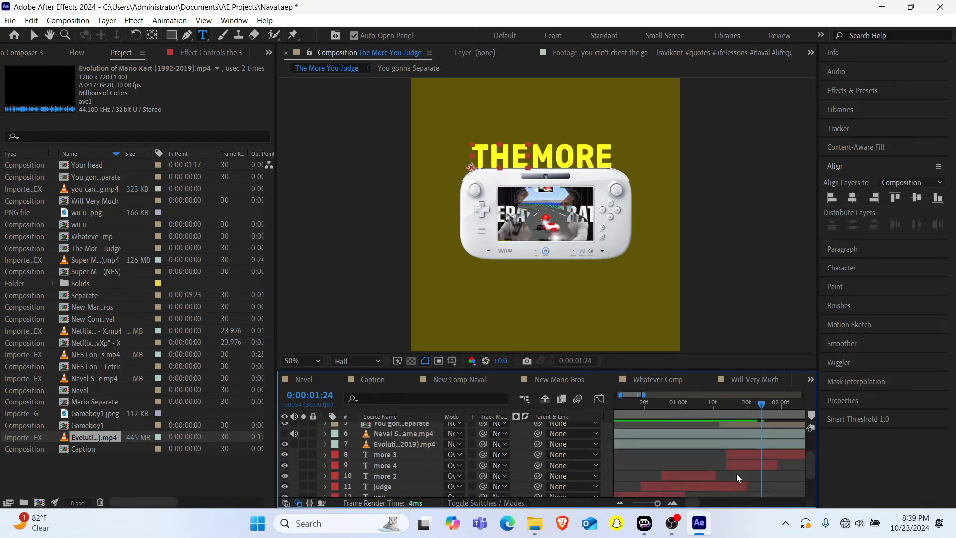
scroll(736, 473, down, 3)
click(704, 406)
key(space)
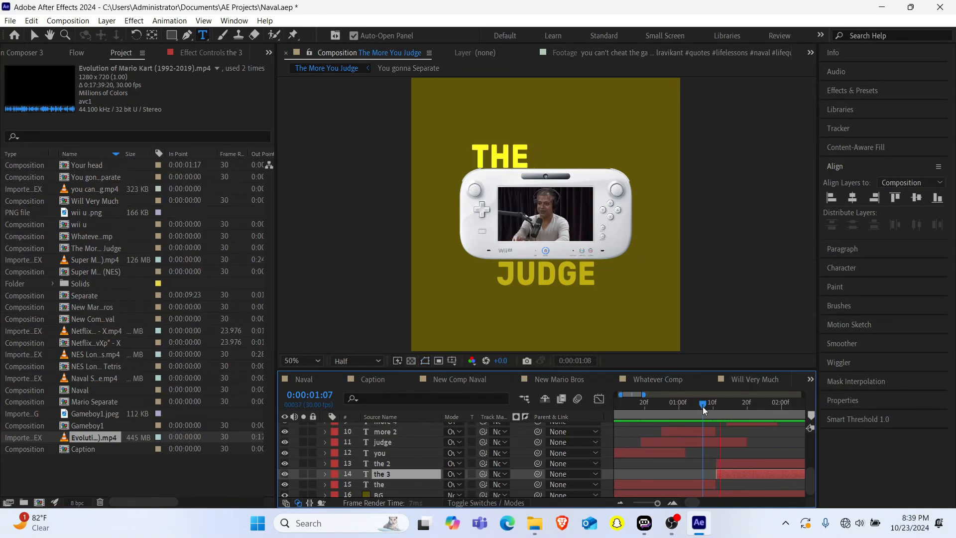
Step: Extend the shorter overlapping MORE piece past 0:00:02:01 and the shorter overlapping THE piece to about 0:00:04:18
scroll(728, 473, right, 2)
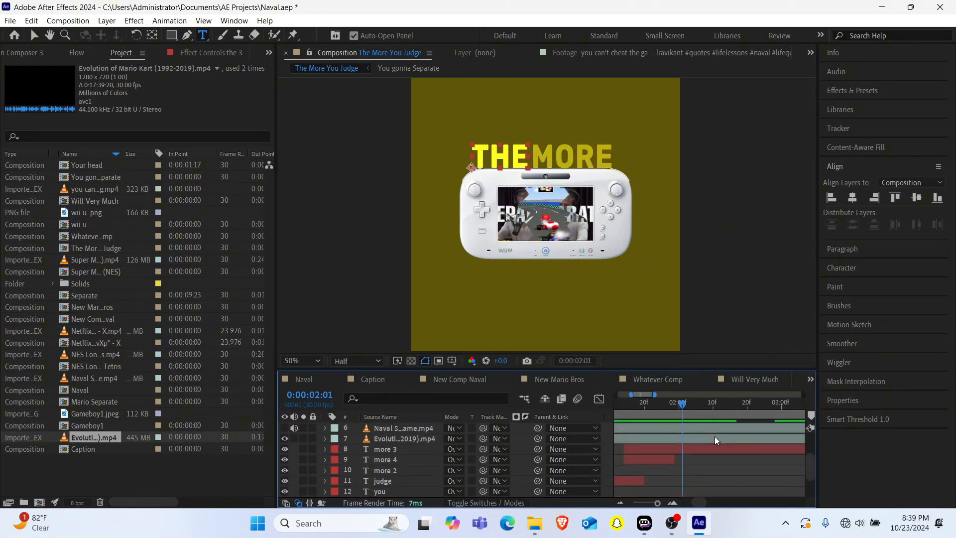
scroll(717, 441, up, 2)
click(675, 462)
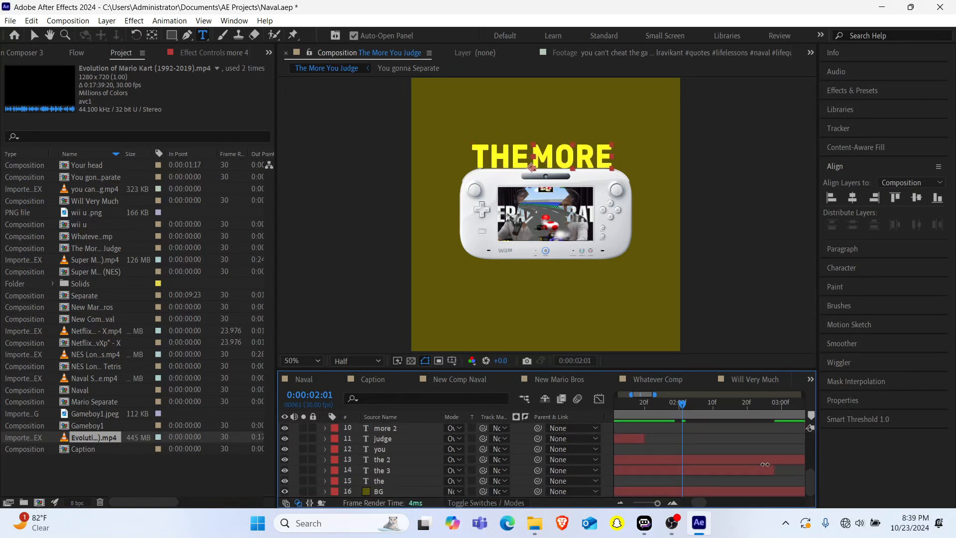
scroll(766, 464, down, 2)
click(777, 470)
scroll(784, 468, left, 2)
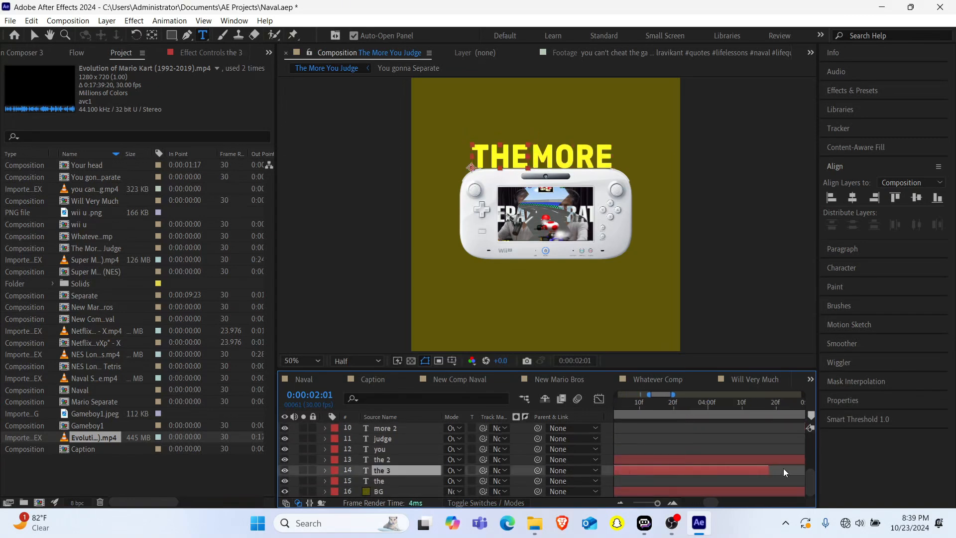
scroll(715, 455, up, 1)
scroll(715, 455, up, 3)
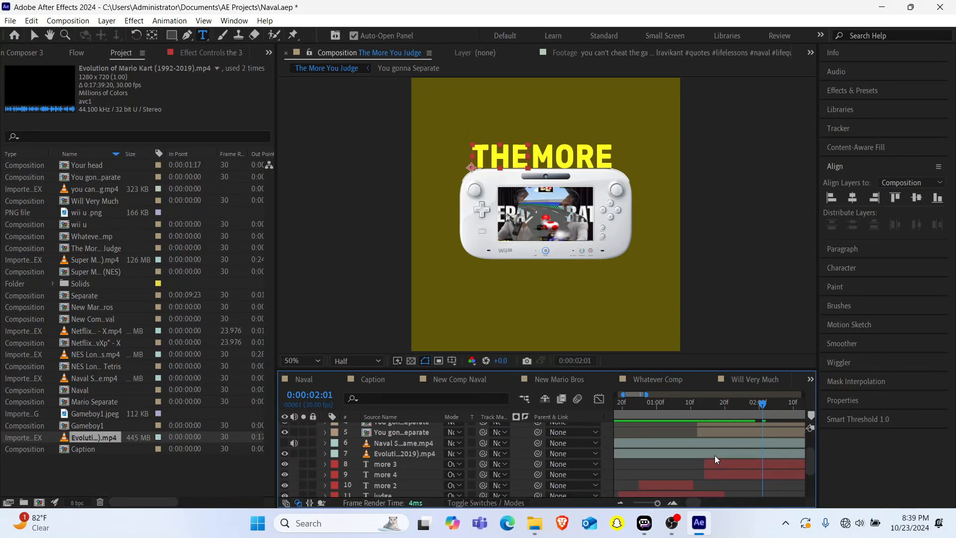
Step: Play back the captions from about 0:00:01:04 and once more from the start of the composition to check their timing
scroll(715, 455, down, 3)
click(670, 404)
key(space)
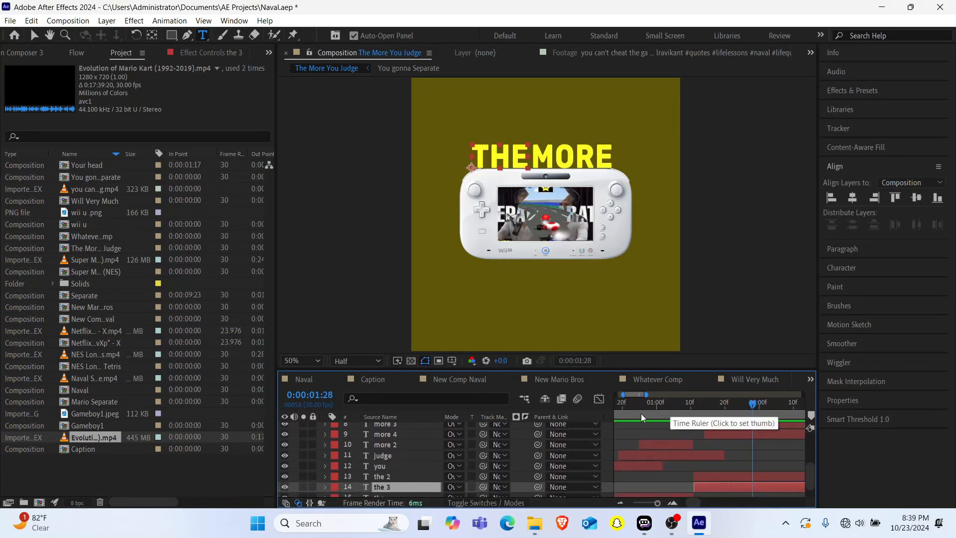
key(Home)
key(space)
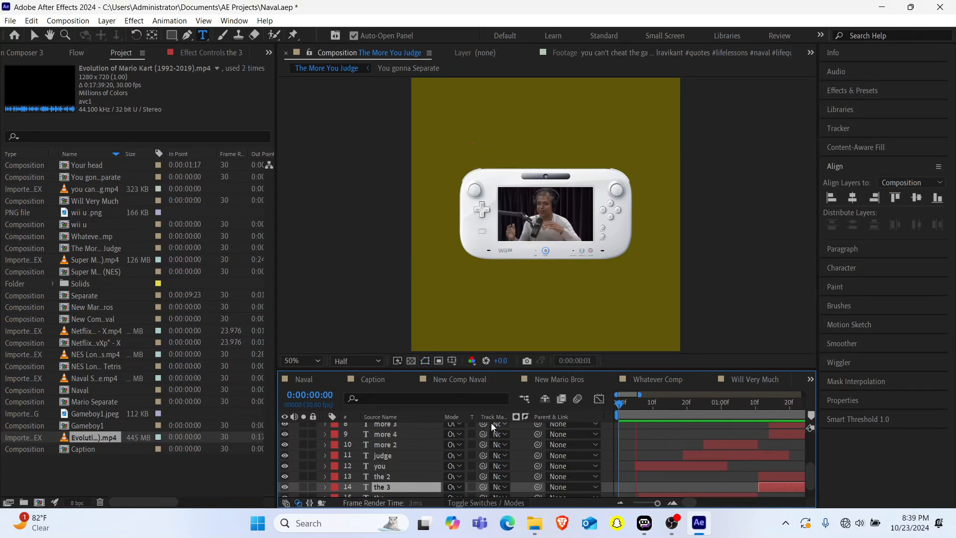
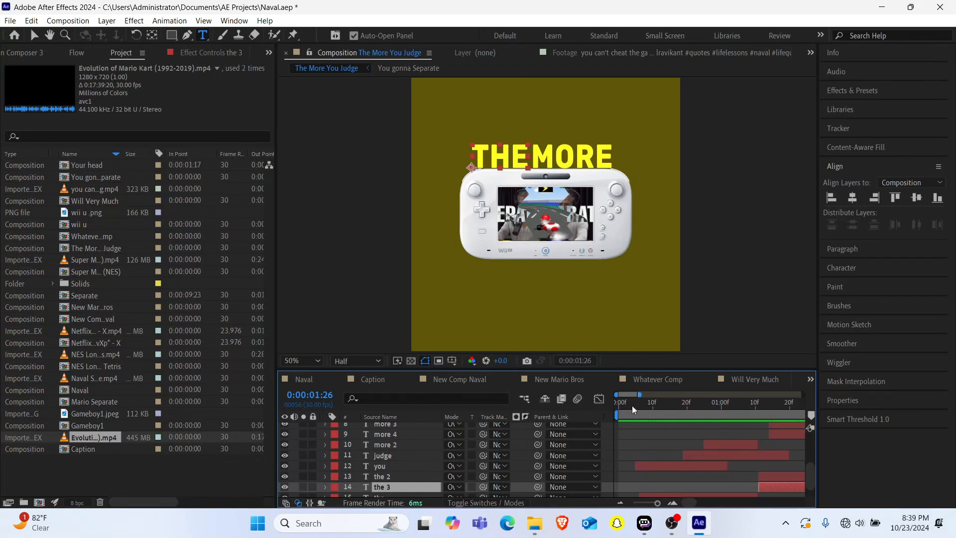
Step: Start the first MORE caption at 0:00:00:12 and close the gap to the later MORE pieces at about 0:00:01:12
drag(632, 405, 594, 405)
scroll(663, 431, down, 1)
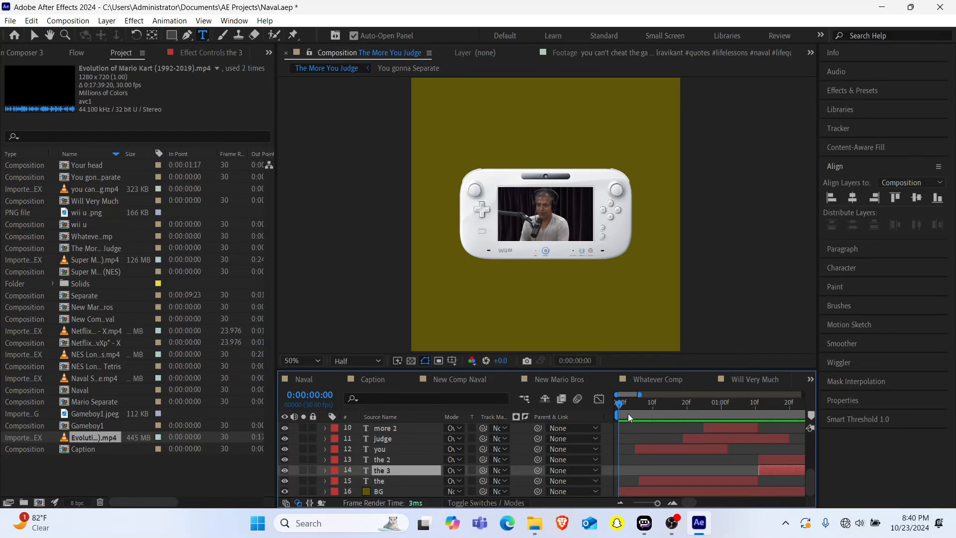
drag(625, 404, 660, 405)
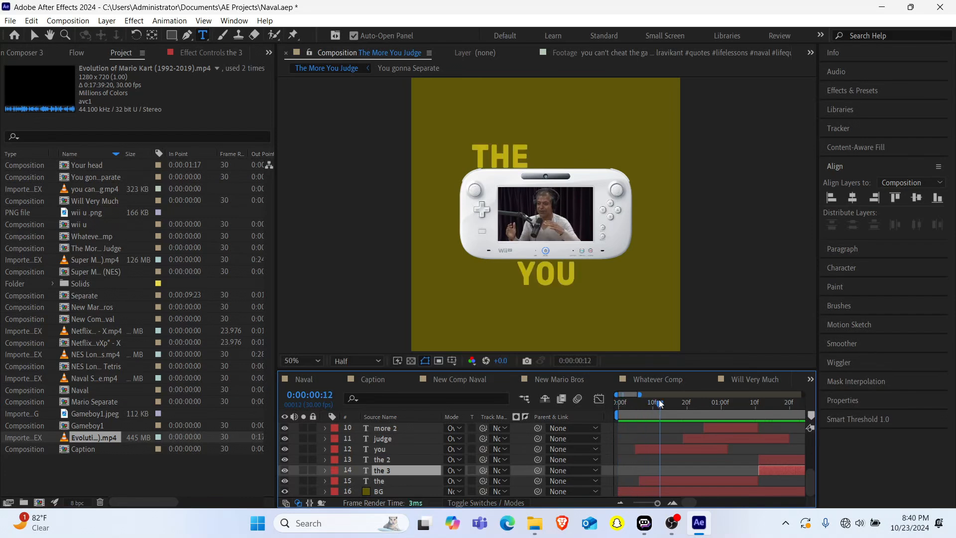
scroll(668, 459, up, 3)
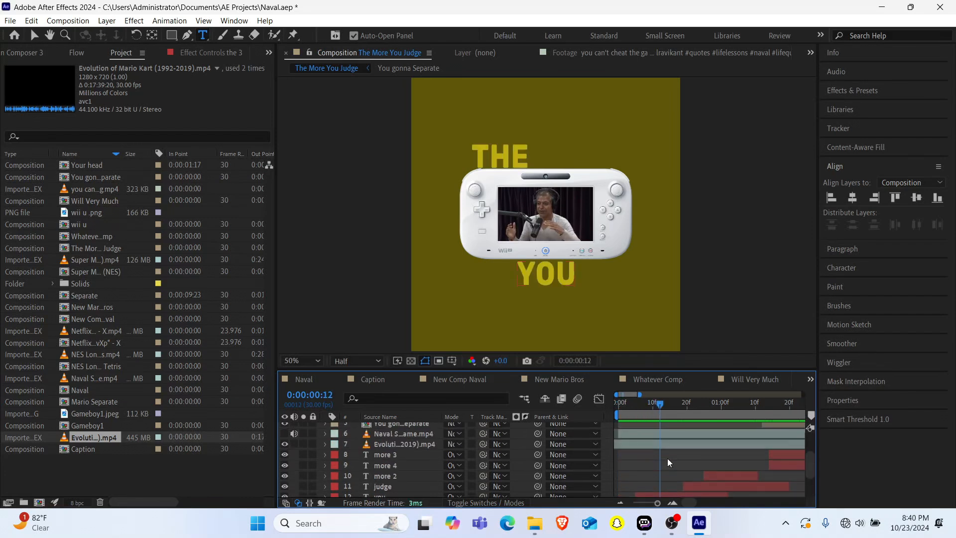
scroll(667, 458, down, 1)
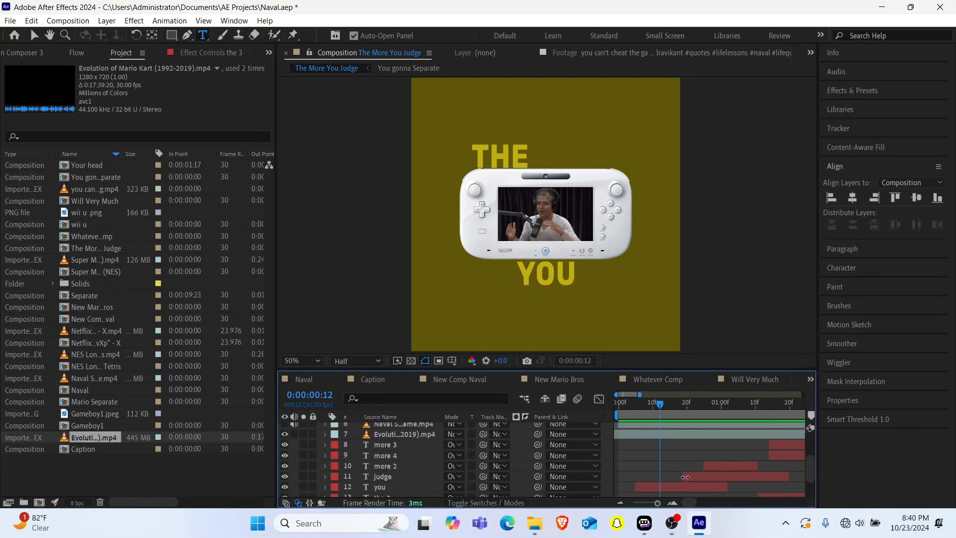
mouse_move(686, 478)
mouse_down()
mouse_move(661, 480)
mouse_move(683, 478)
mouse_up()
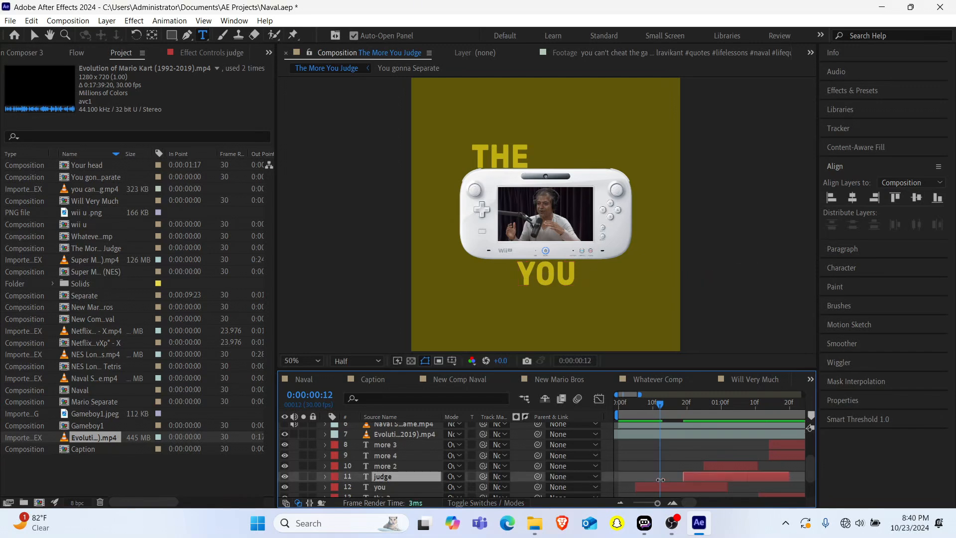
click(710, 466)
drag(704, 466, 659, 469)
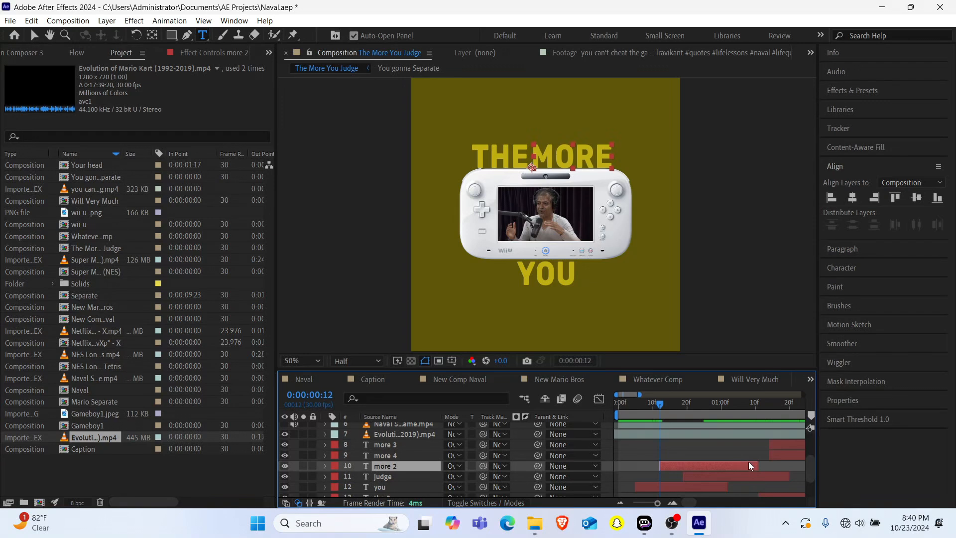
Step: Play back the composition from the beginning to check the earlier MORE caption
drag(634, 403, 566, 409)
key(space)
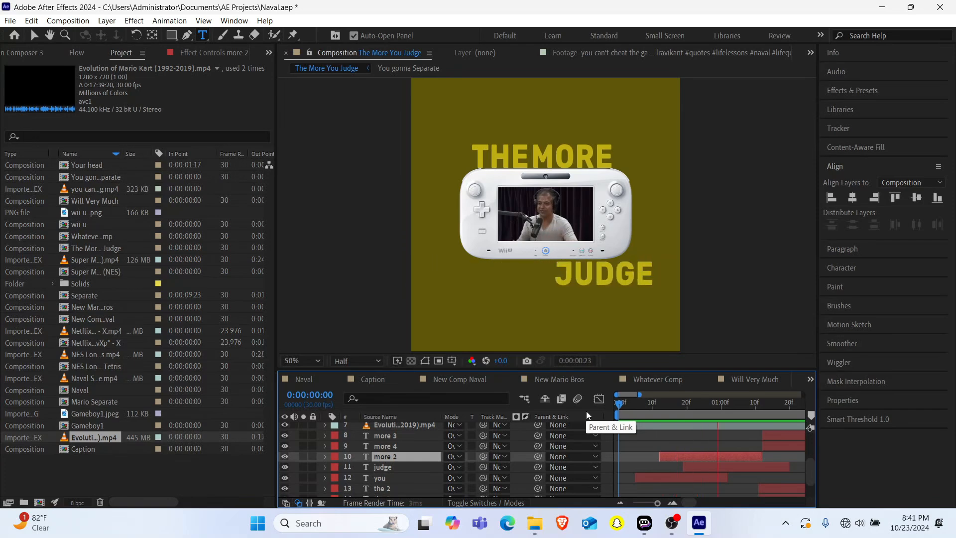
key(space)
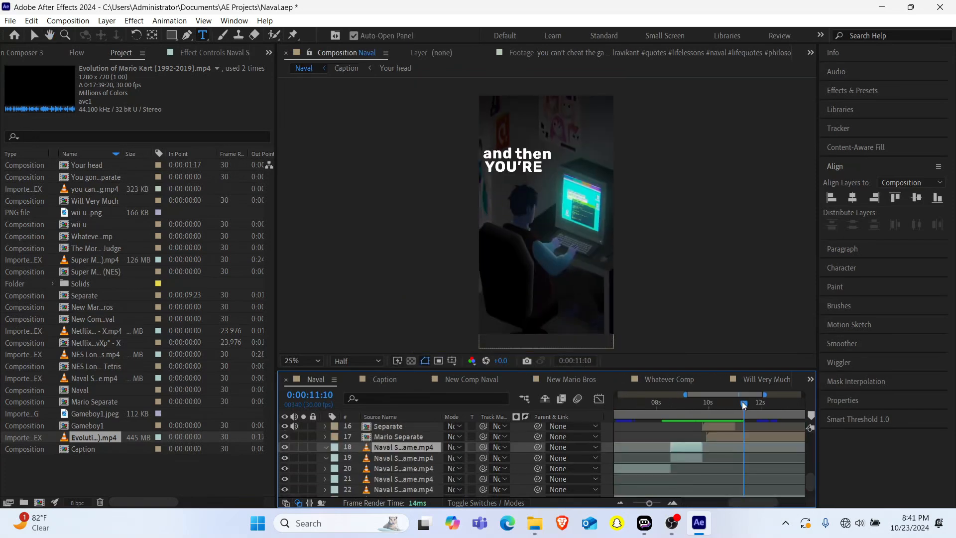
Step: Review the Naval composition up to 0:00:12:22, and create a 1080x1920, 30 fps composition named Negativity everywhere
drag(738, 405, 779, 407)
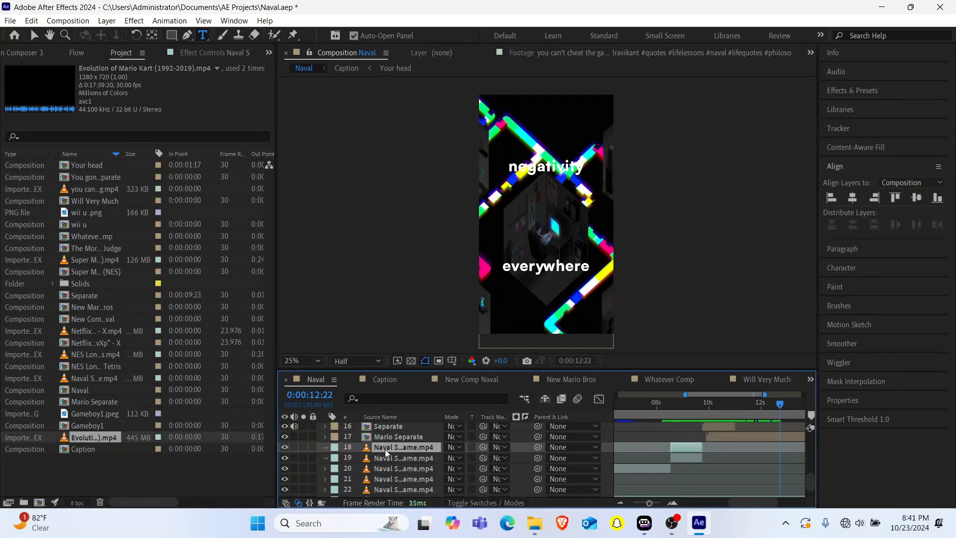
click(40, 502)
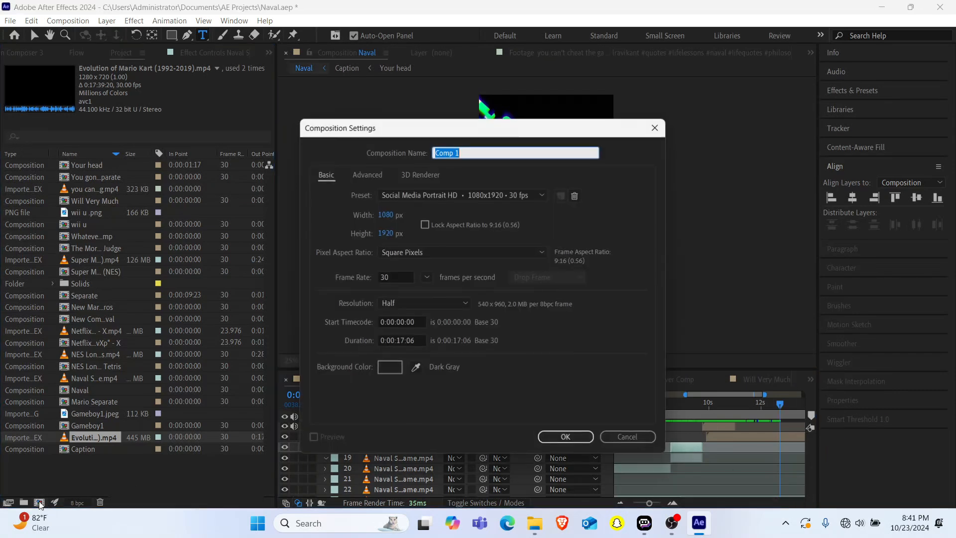
text(Ne)
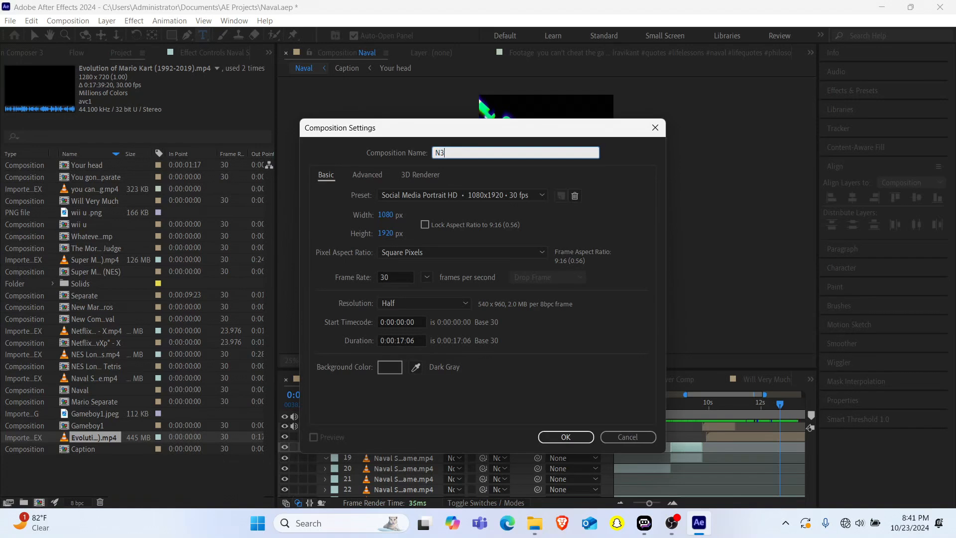
text(gativity evry)
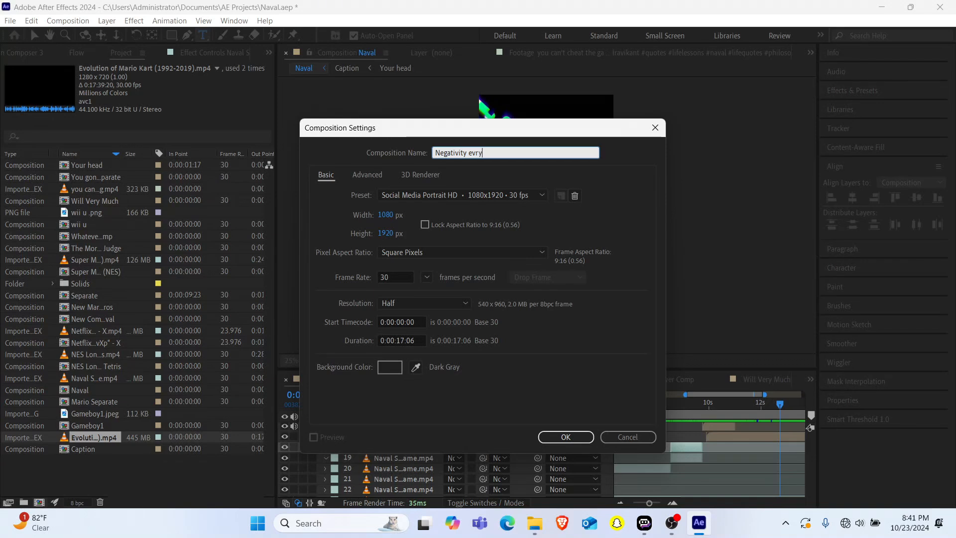
key(BackSpace)
key(BackSpace)
text(erywhere)
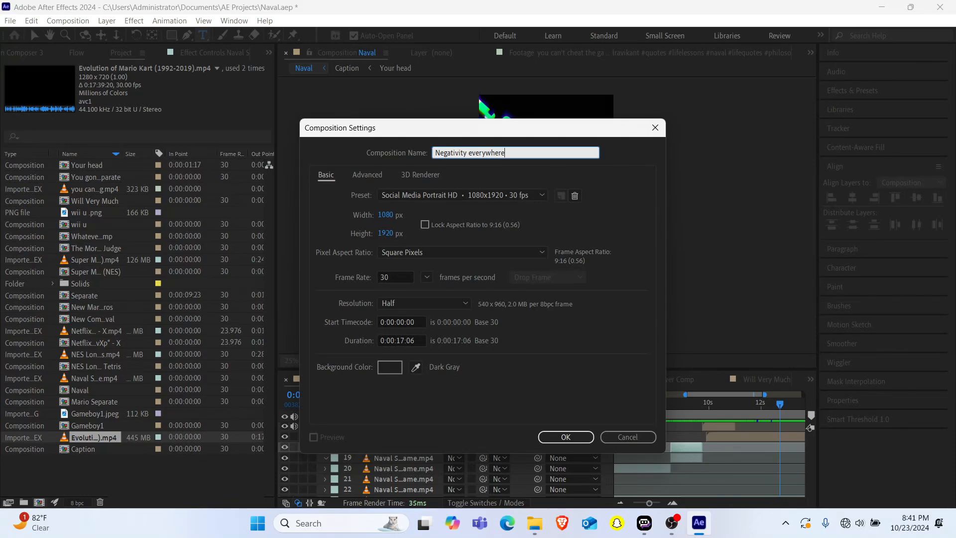
key(Return)
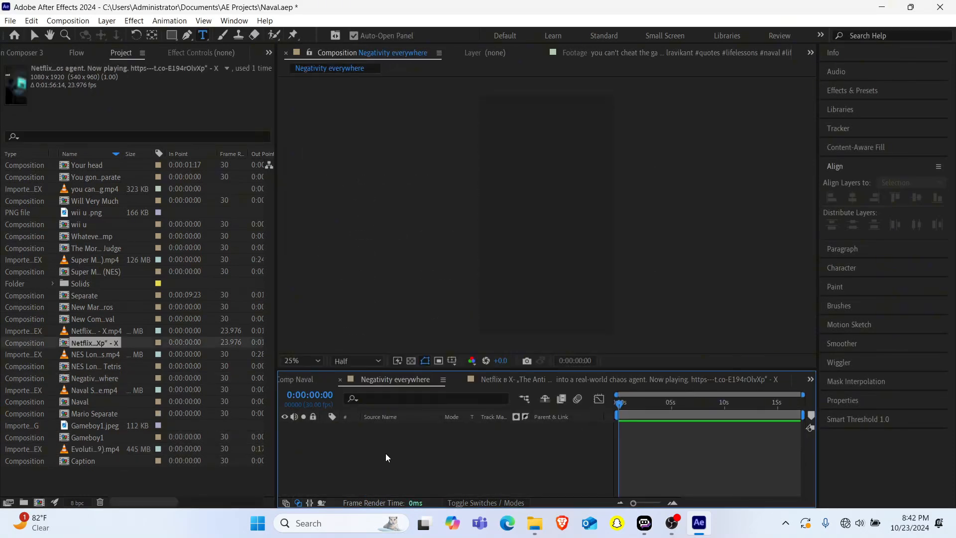
Step: Paste the four copied Netflix clip layers into the Negativity everywhere composition and play them back from the start
key(ctrl+v)
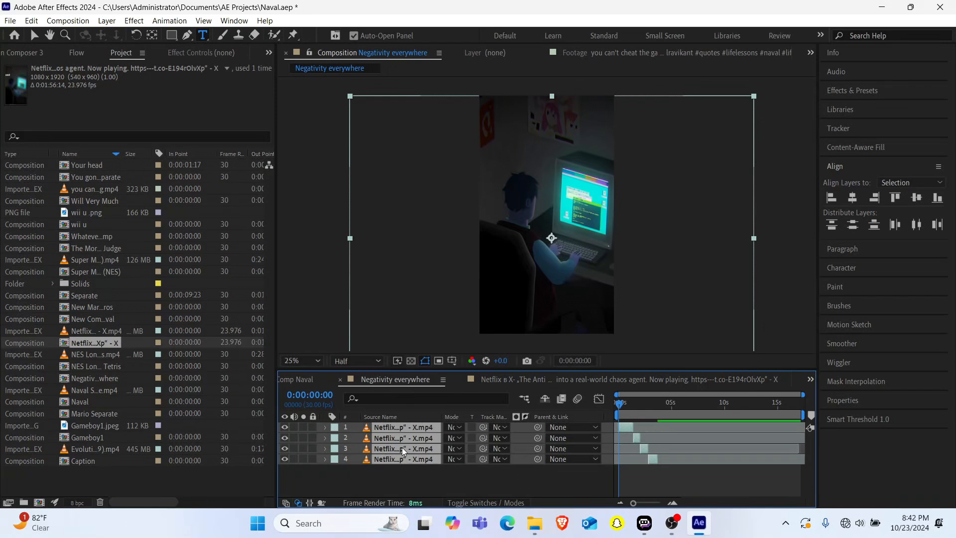
key(space)
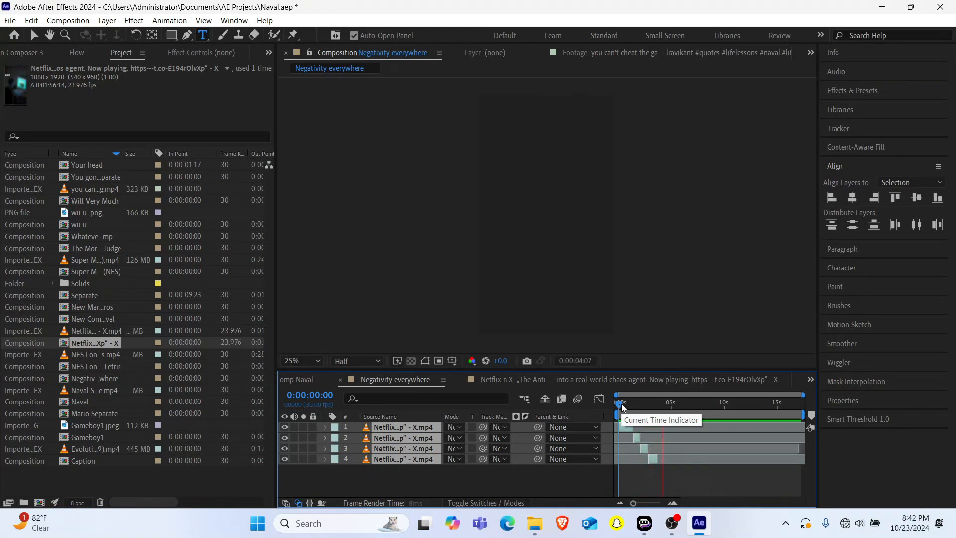
key(space)
key(Home)
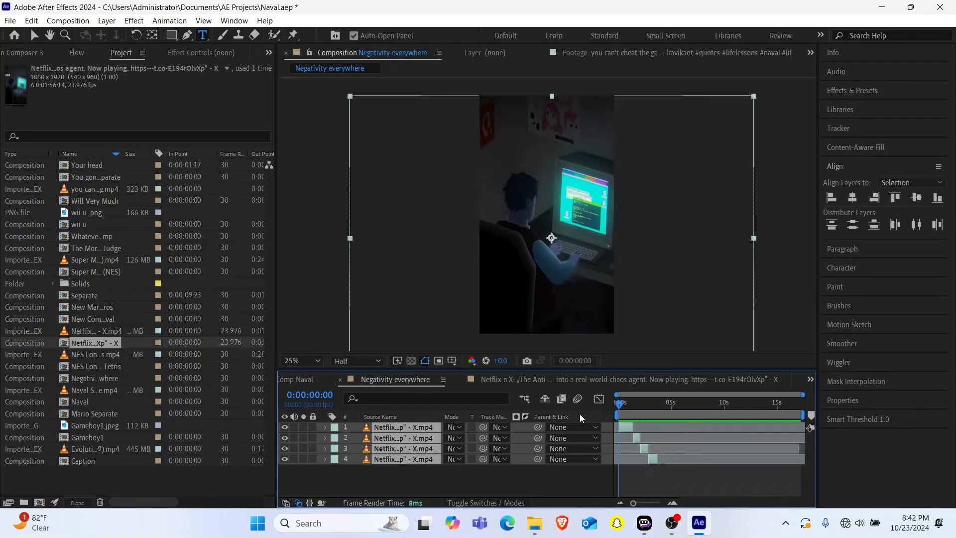
Step: Examine the reference captions around 0:00:12:00 in the Naval composition and its nested Netflix composition, and return to Negativity everywhere
click(368, 474)
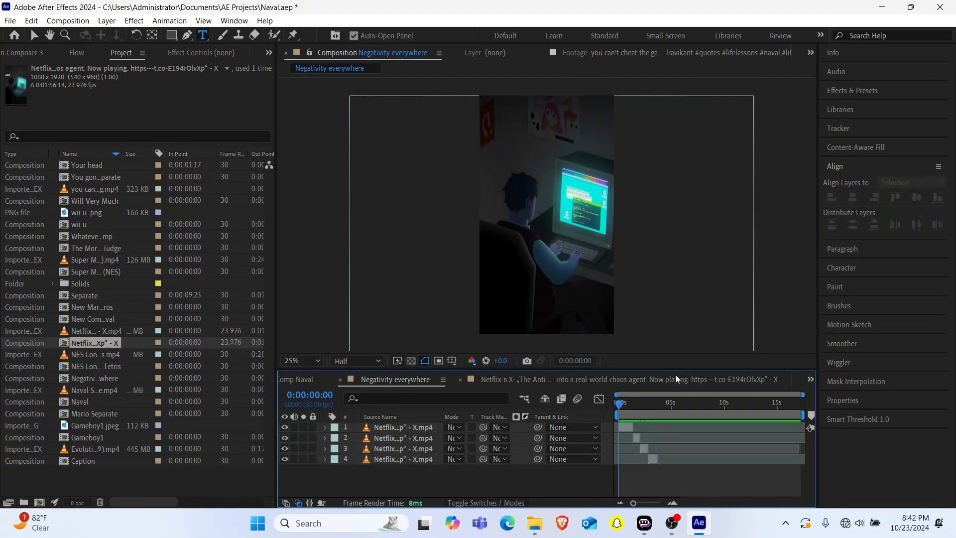
scroll(676, 377, up, 1)
click(811, 380)
click(500, 395)
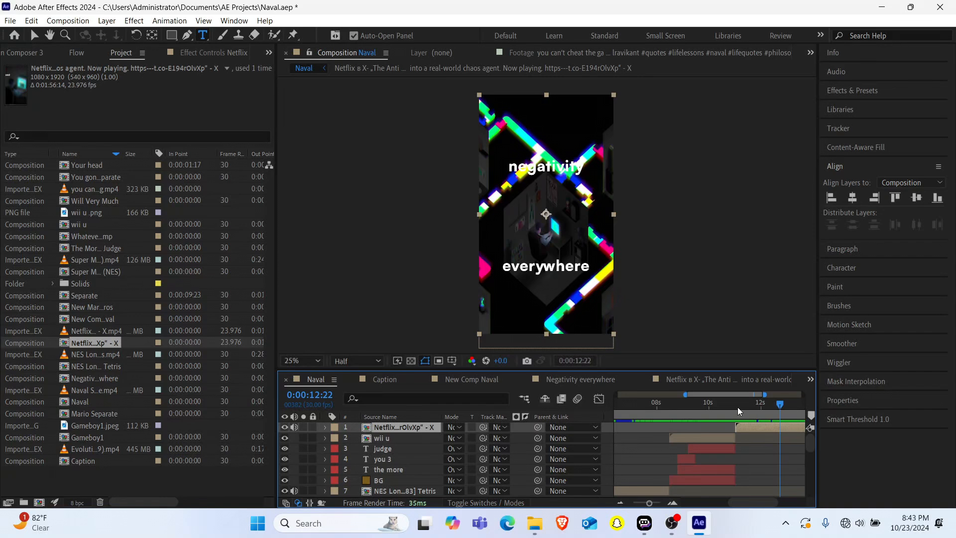
drag(739, 407, 762, 406)
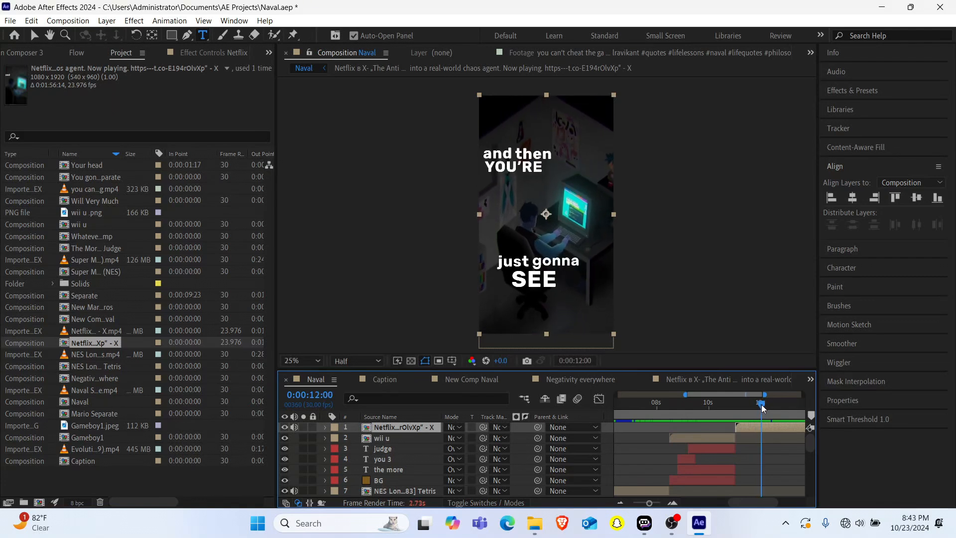
click(773, 378)
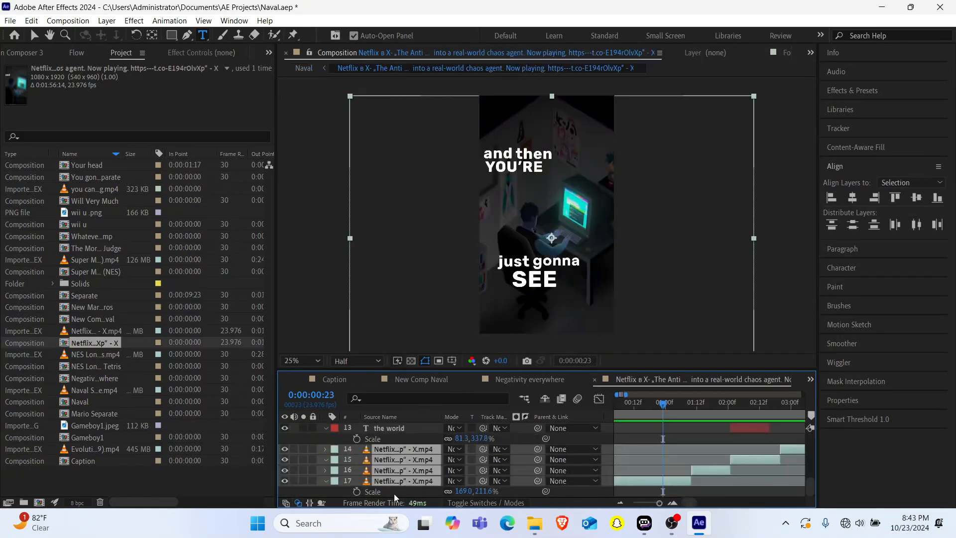
click(518, 378)
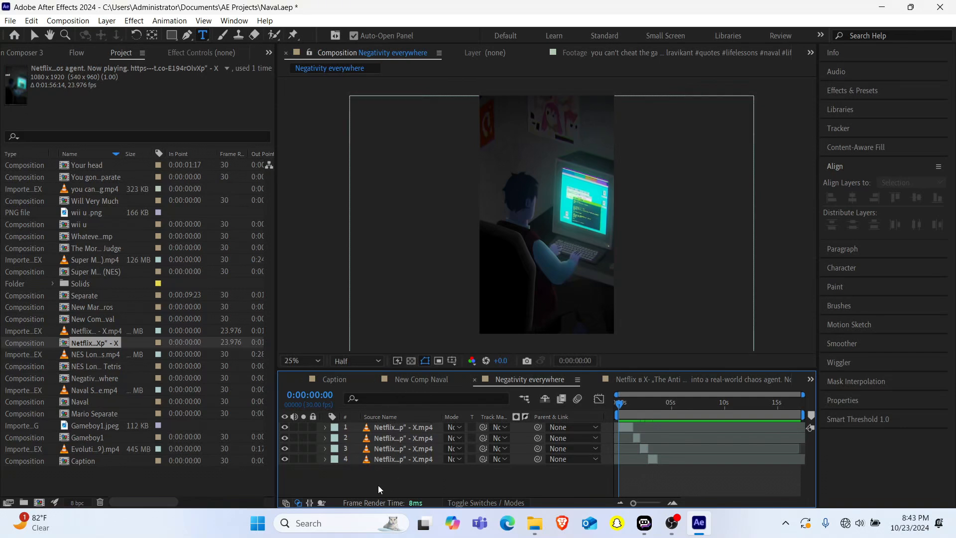
Step: Add a horizontal text layer reading "And" in the upper part of the frame, above the seated figure
key(ctrl+t)
click(200, 36)
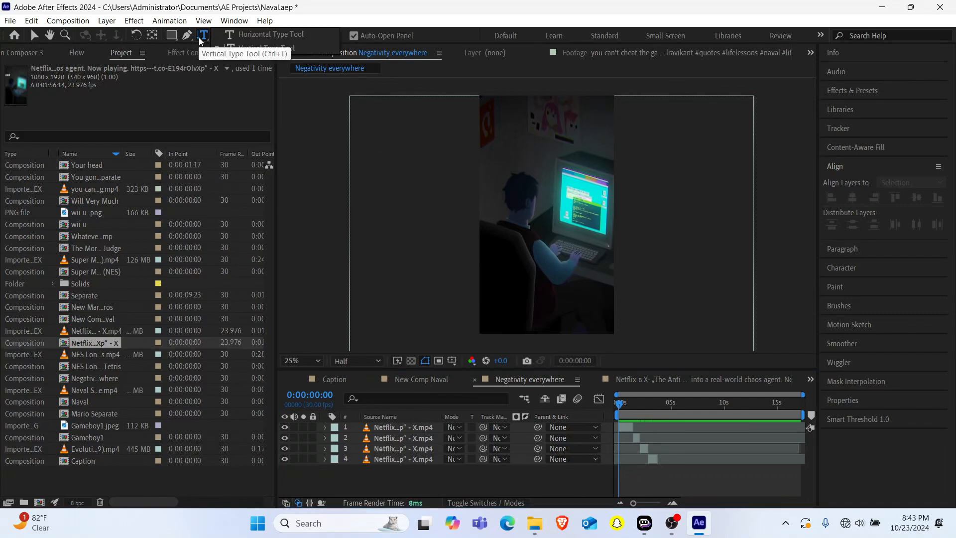
click(239, 36)
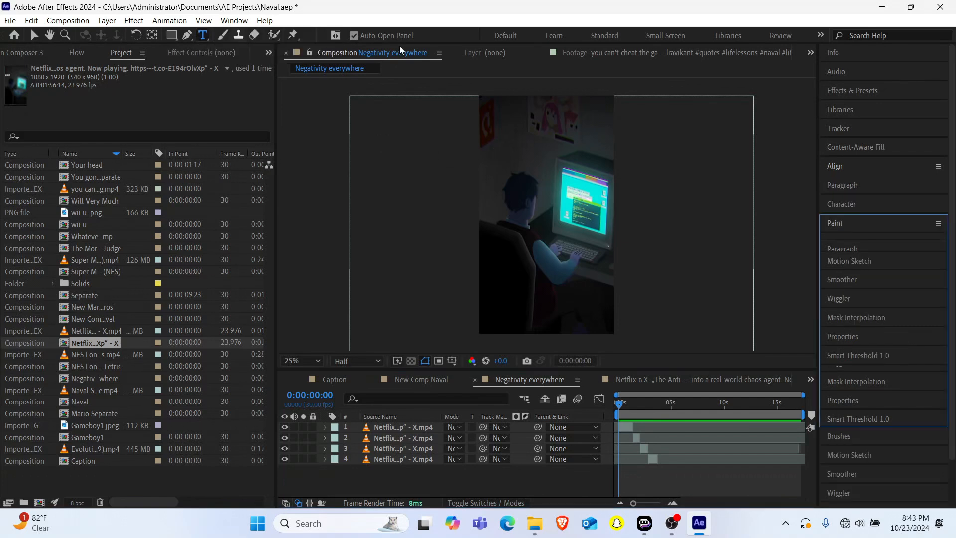
click(207, 38)
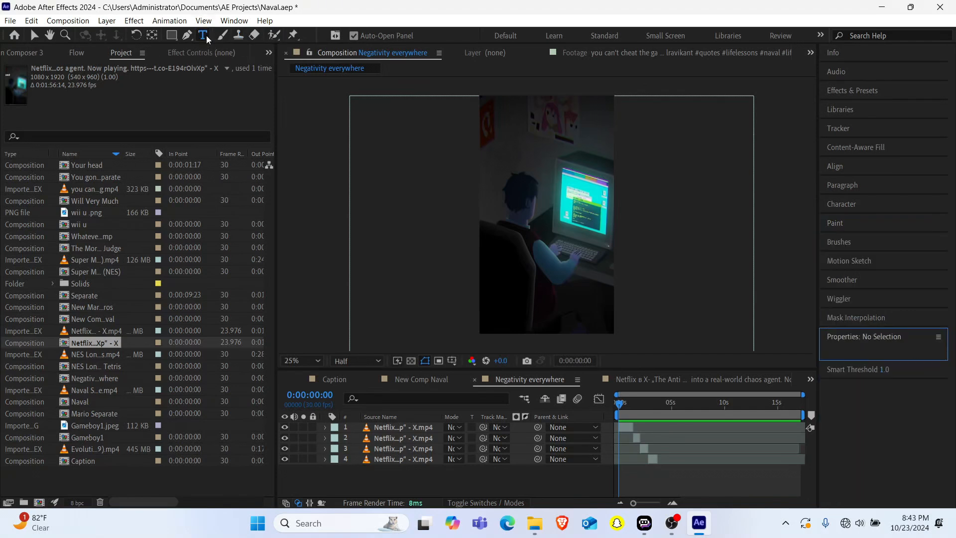
click(492, 139)
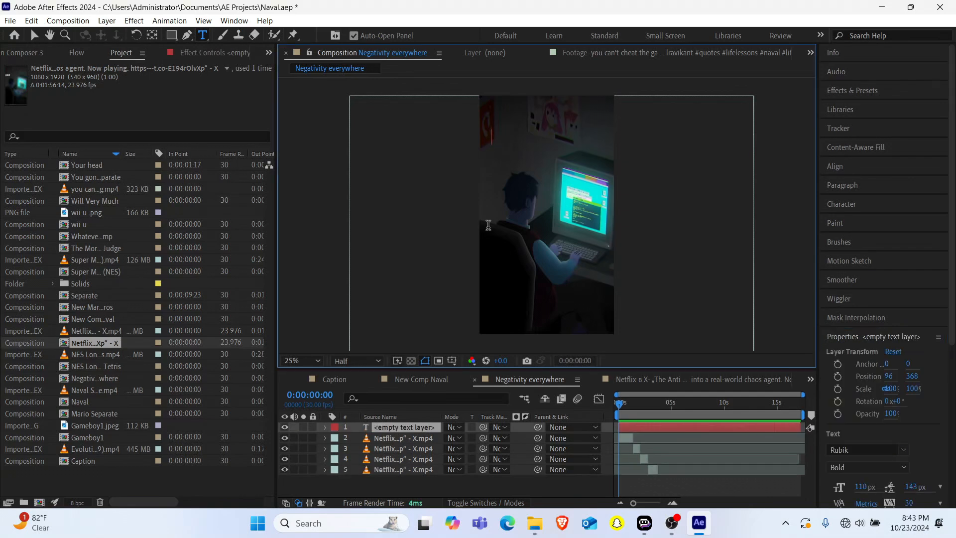
text(And)
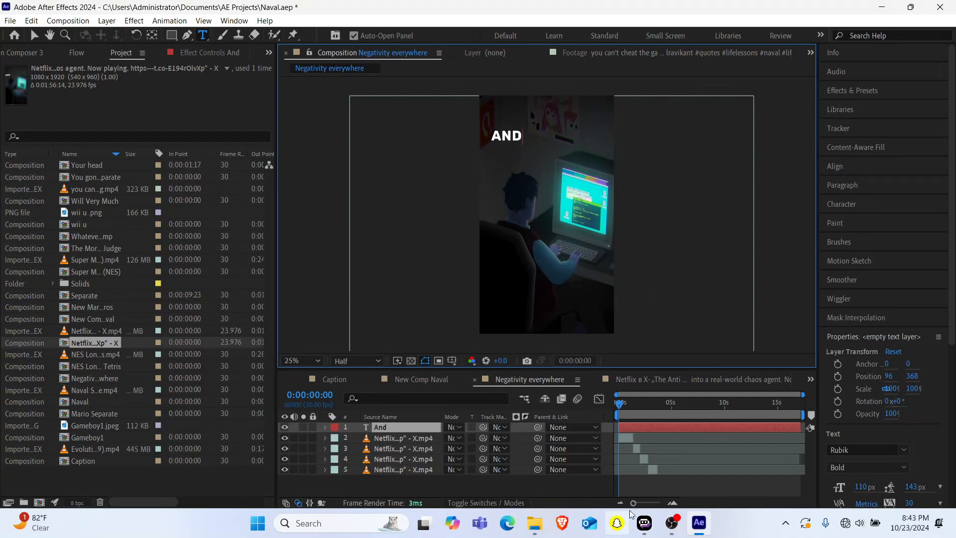
drag(635, 503, 675, 502)
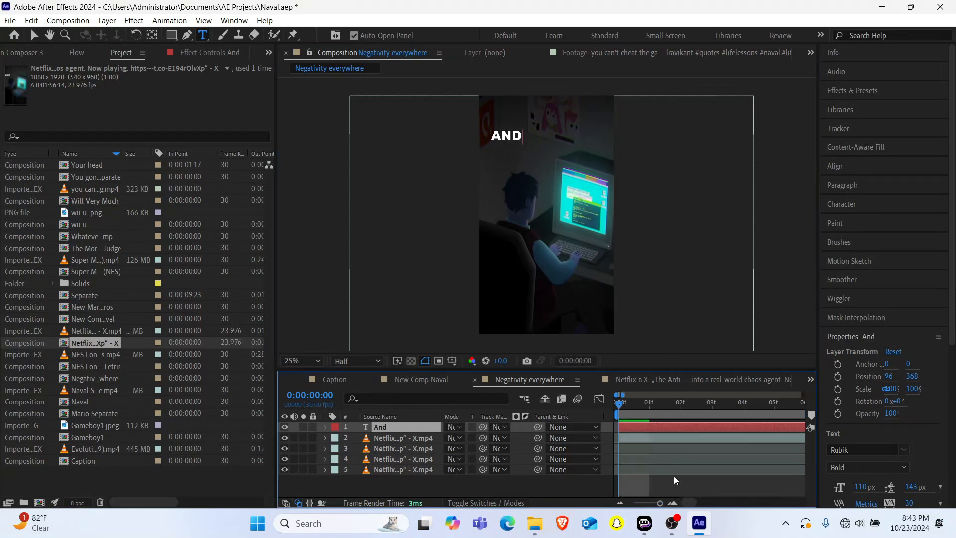
Step: Split the "And" text layer at 0:00:00:05 and change the new layer's text to "then"
click(773, 405)
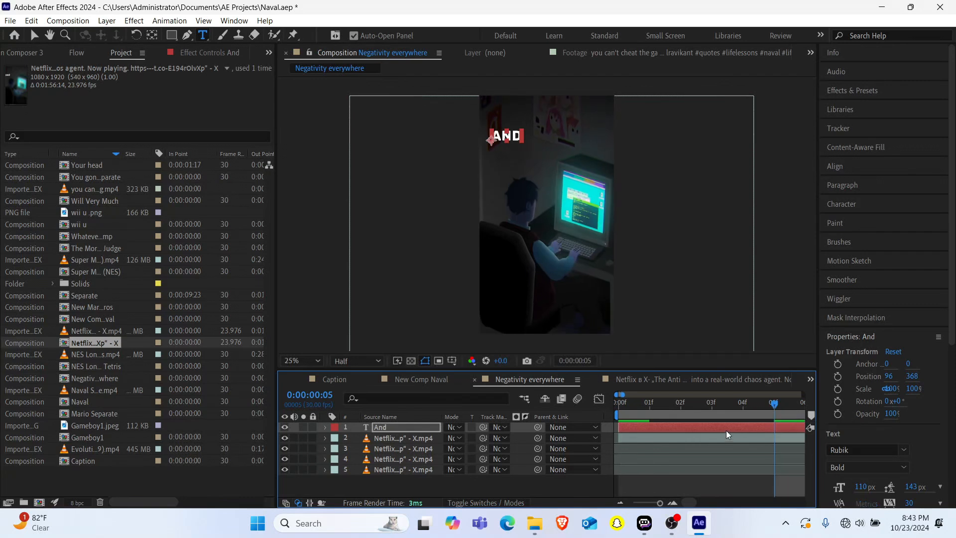
key(ctrl+shift+d)
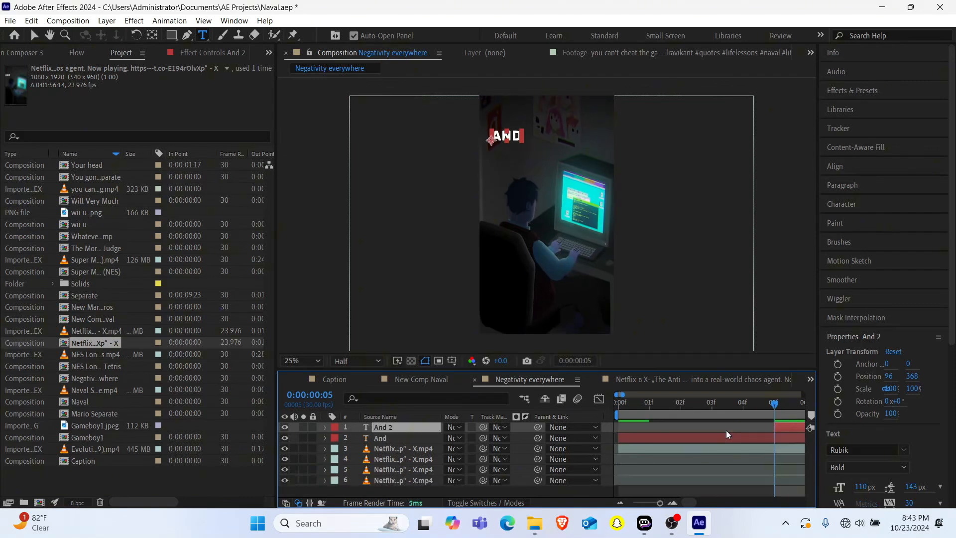
double_click(385, 427)
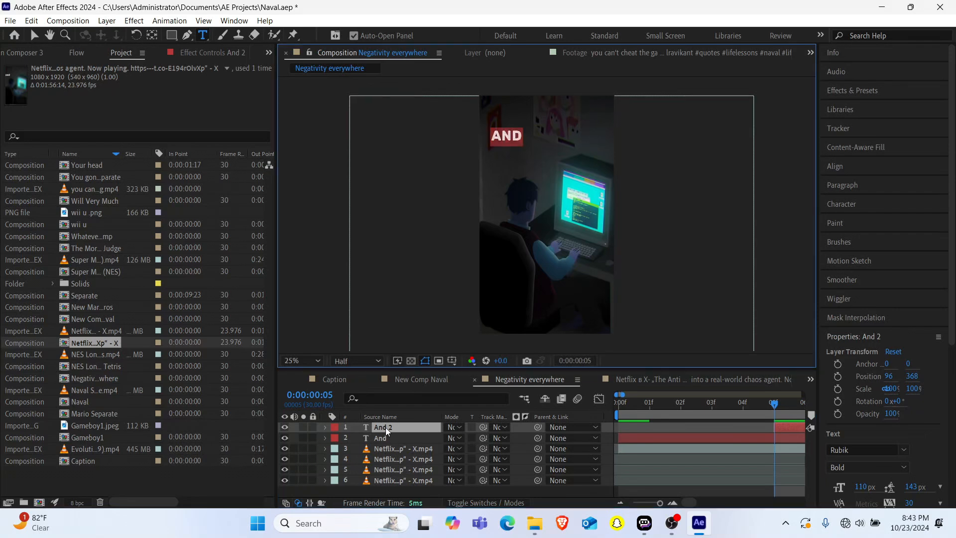
text(then)
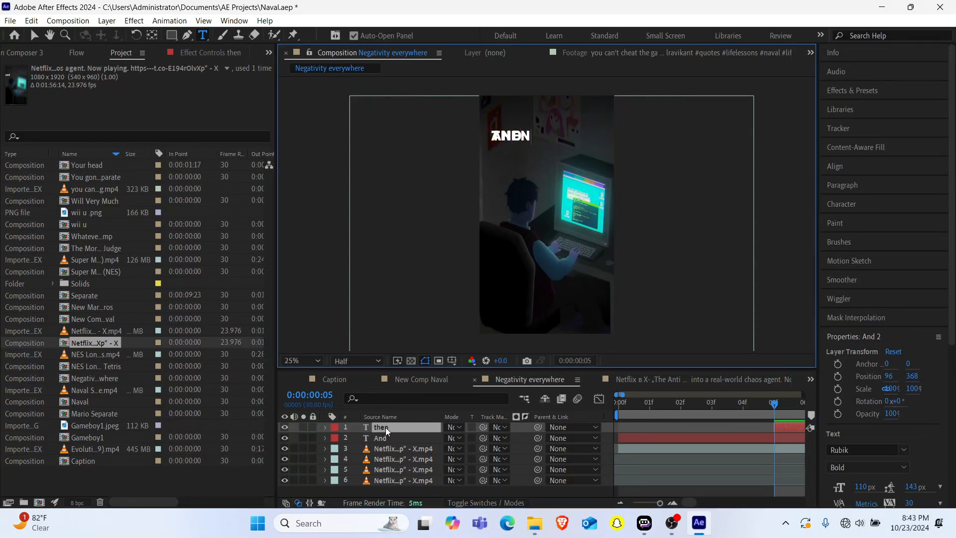
Step: Move the "then" text horizontally to position 364, 368 so it sits directly after "And"
click(385, 427)
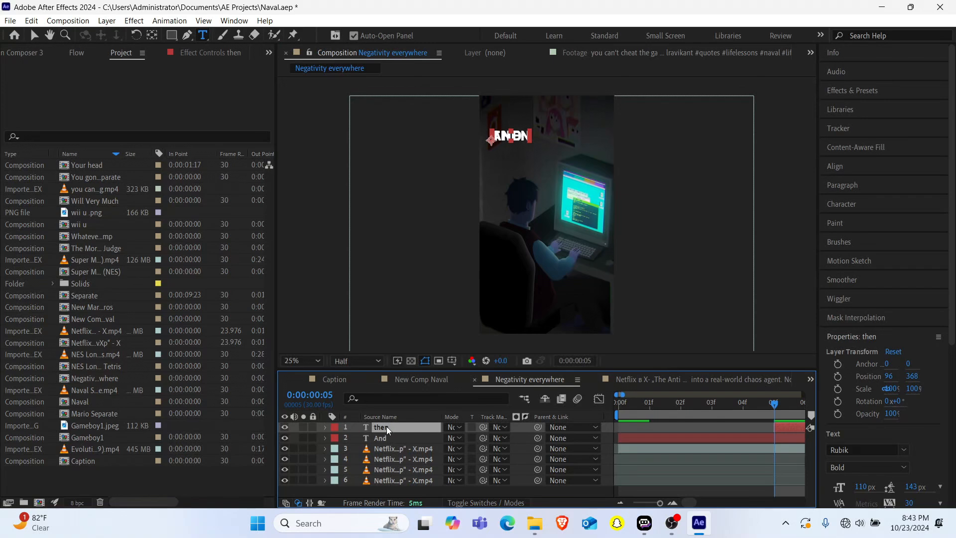
key(Right)
key(Right)
key(Right)
key(Right)
key(Right)
key(Right)
key(Right)
key(Right)
key(Right)
key(Right)
key(Right)
key(Right)
key(Right)
key(Right)
key(Right)
key(Right)
key(Right)
key(Right)
key(Right)
key(Right)
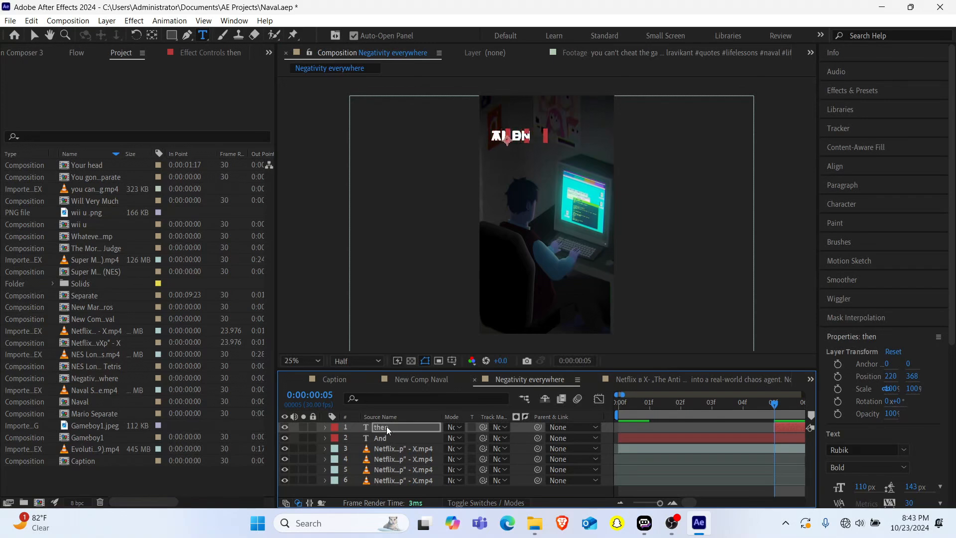
key(Right)
key(Right)
key(Right)
key(Right)
key(Right)
key(Right)
key(Right)
key(Right)
key(Right)
key(Right)
key(Right)
key(Right)
key(Right)
key(Right)
key(Right)
key(Right)
key(Right)
key(Right)
key(Right)
key(Right)
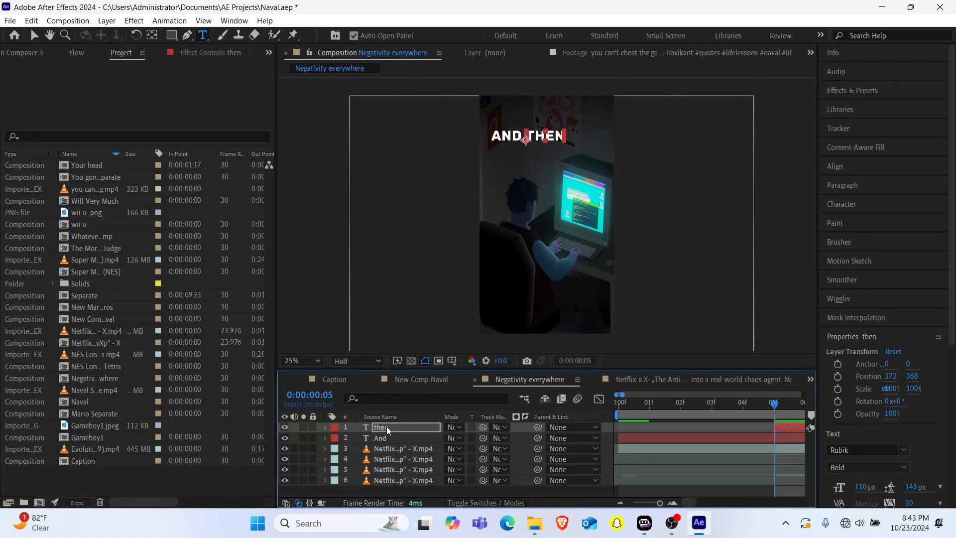
key(Left)
key(Left)
Step: Split the "then" text layer at 0:00:00:09 and set the new layer's position to 364, 368
scroll(712, 469, right, 4)
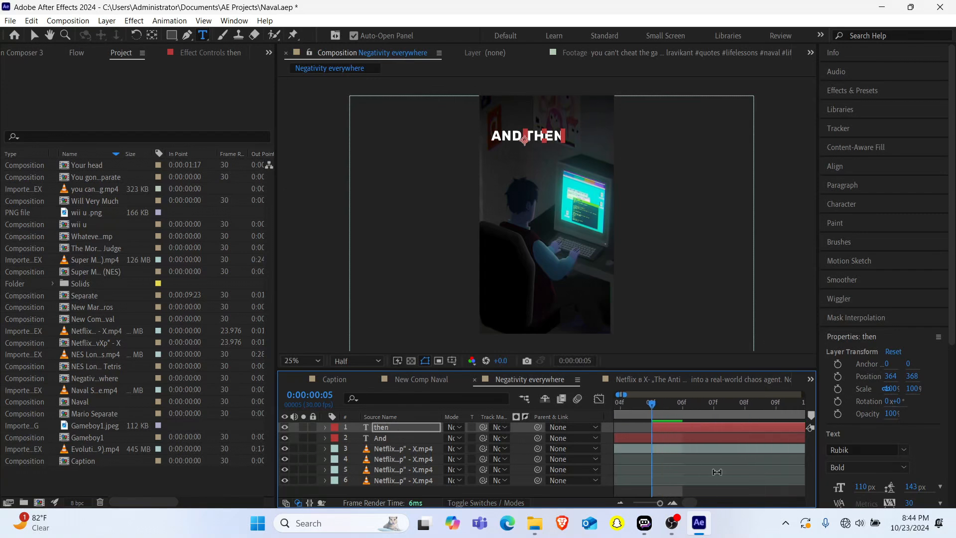
click(769, 403)
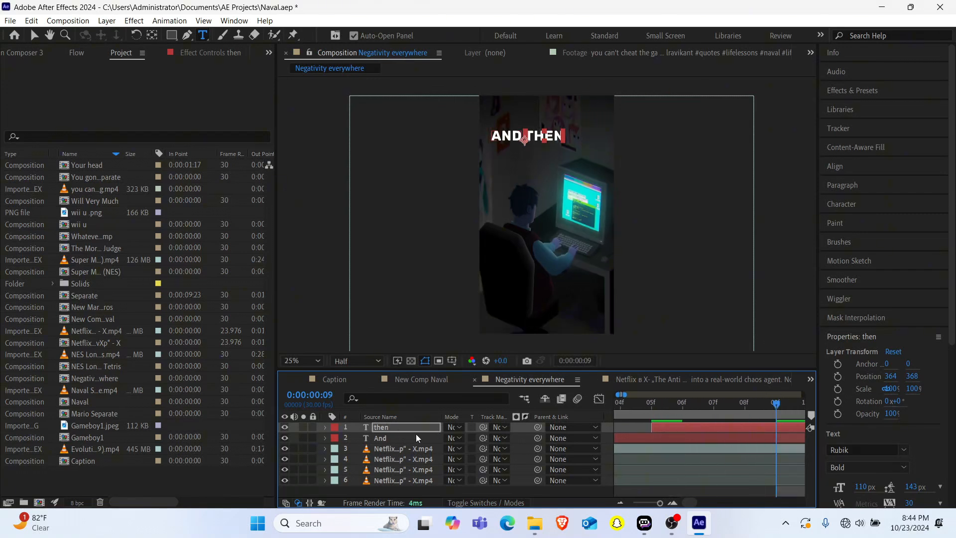
key(ctrl+shift+d)
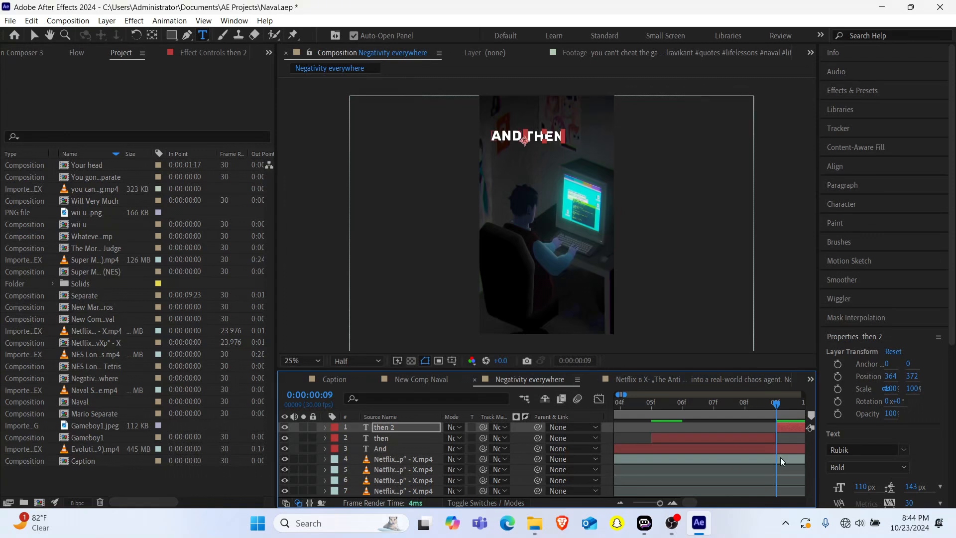
key(Up)
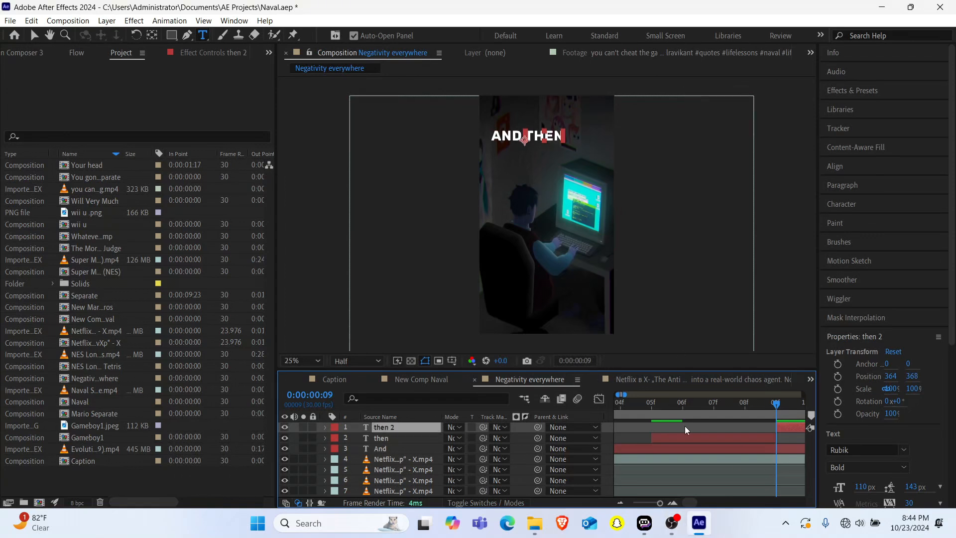